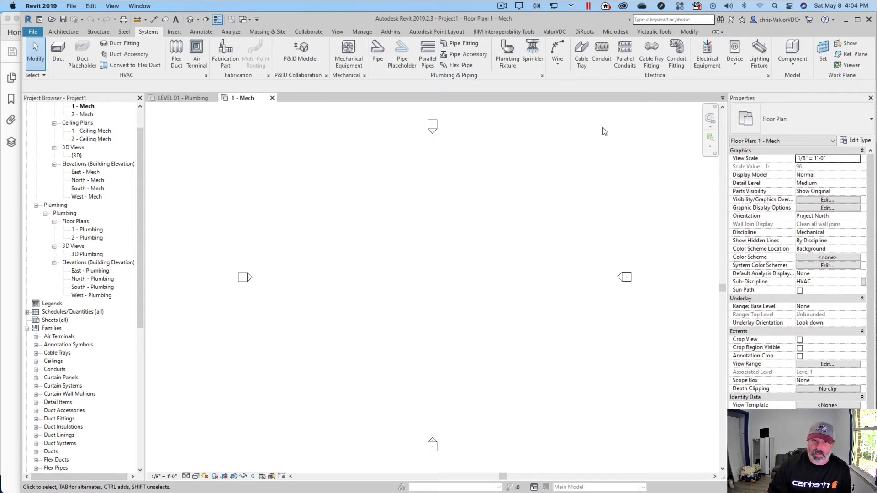
# - Load the Victaulic IPS Pipe Types into the project through Project Maintenance
pyautogui.click(654, 31)
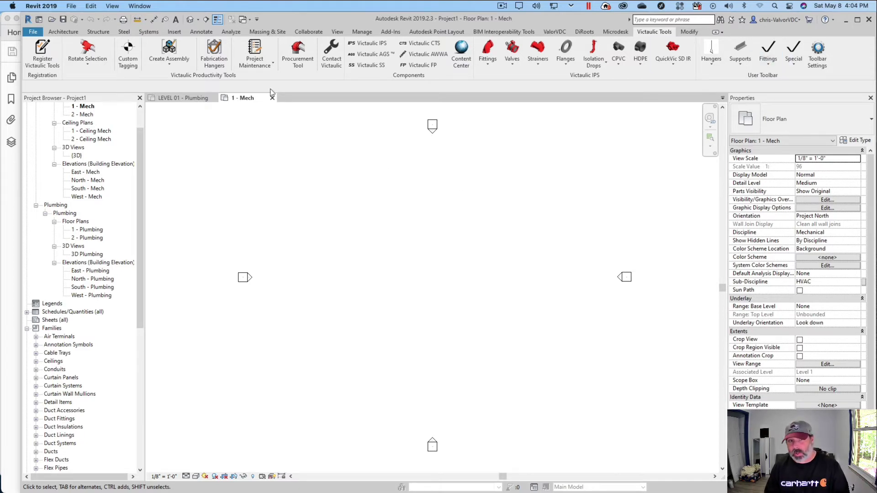
pyautogui.click(262, 68)
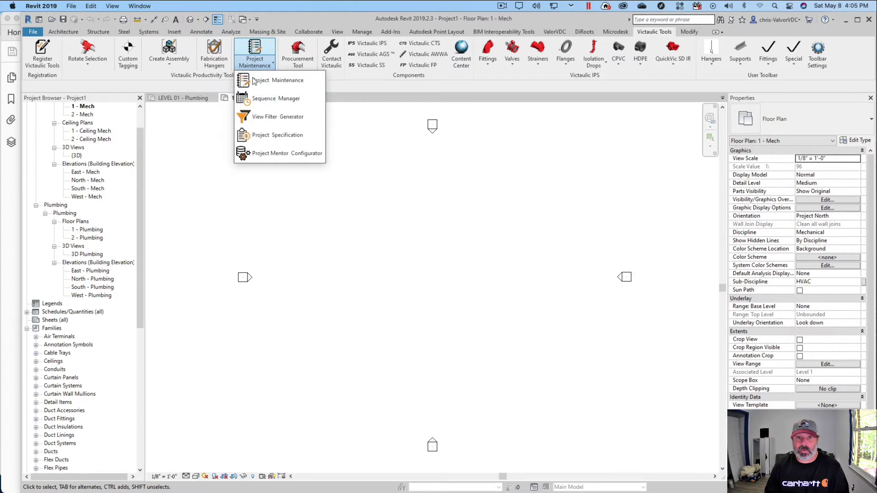
pyautogui.click(267, 81)
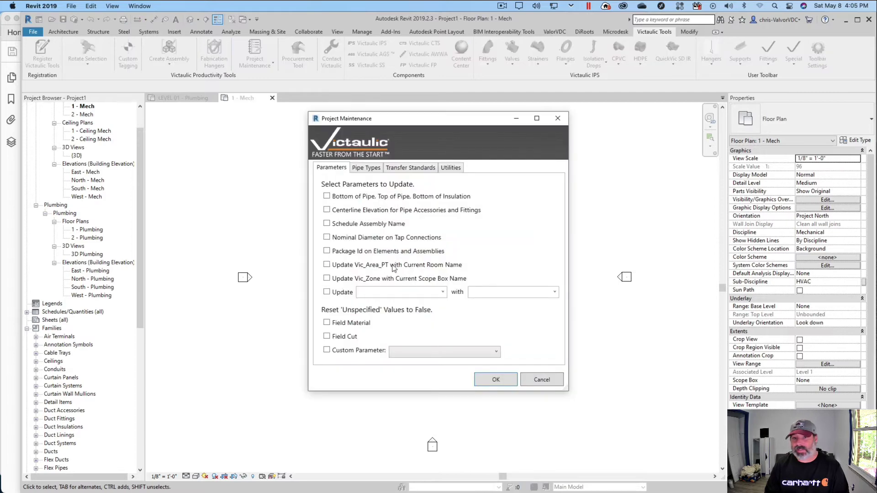
pyautogui.click(360, 170)
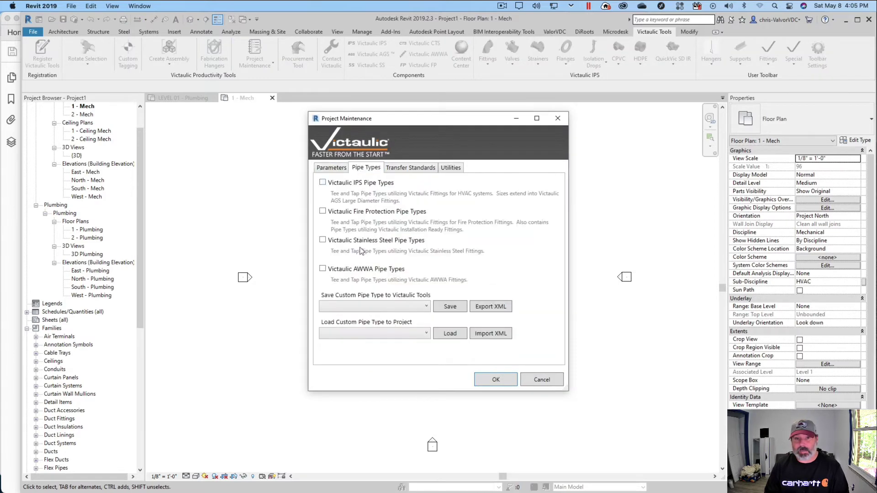
pyautogui.click(323, 183)
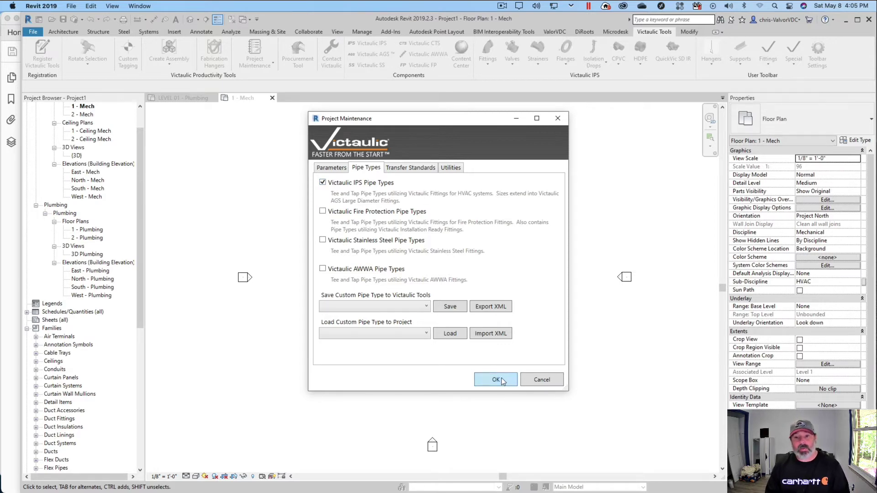
pyautogui.click(487, 376)
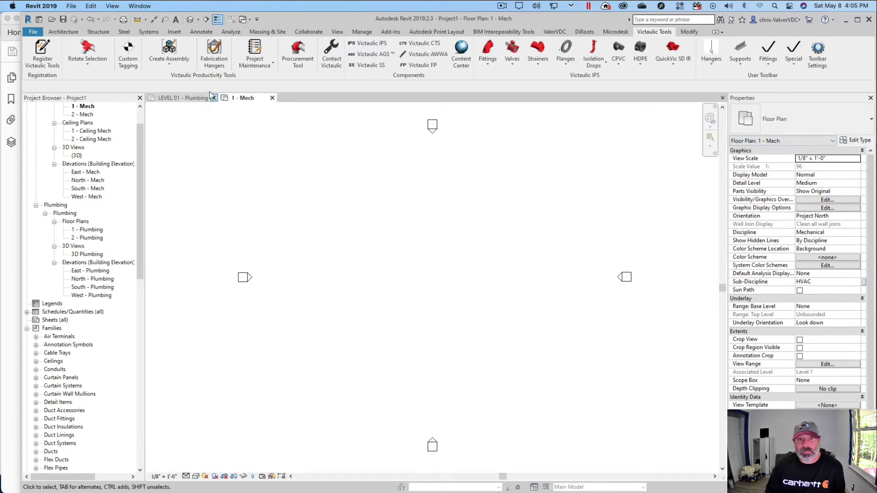
# - Start placing pipe with the Victaulic-IPS TEE pipe type
pyautogui.click(145, 33)
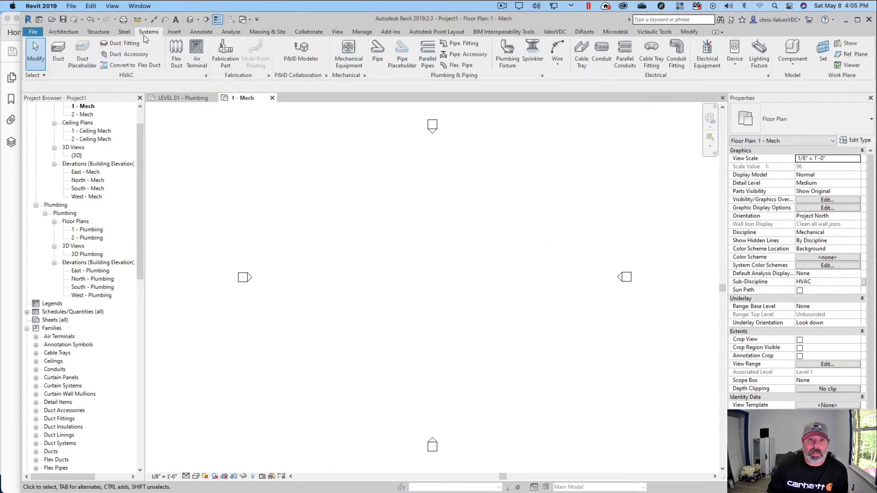
pyautogui.click(377, 53)
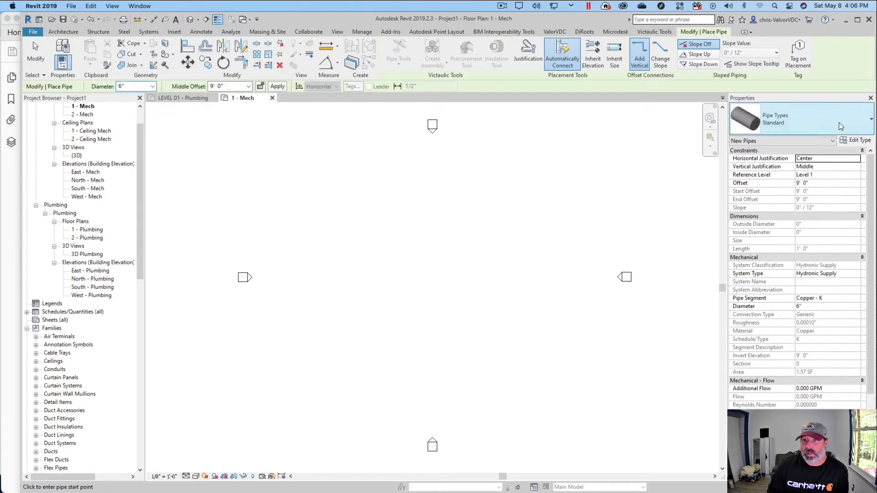
pyautogui.click(838, 126)
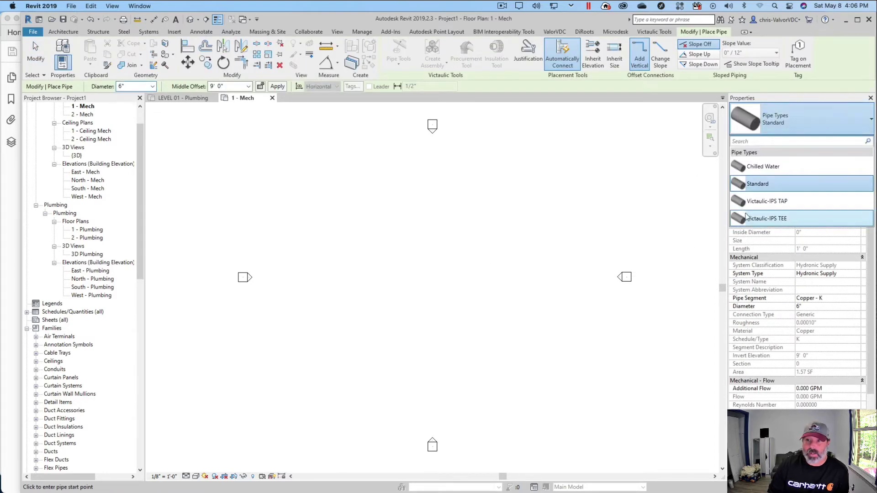
pyautogui.click(809, 218)
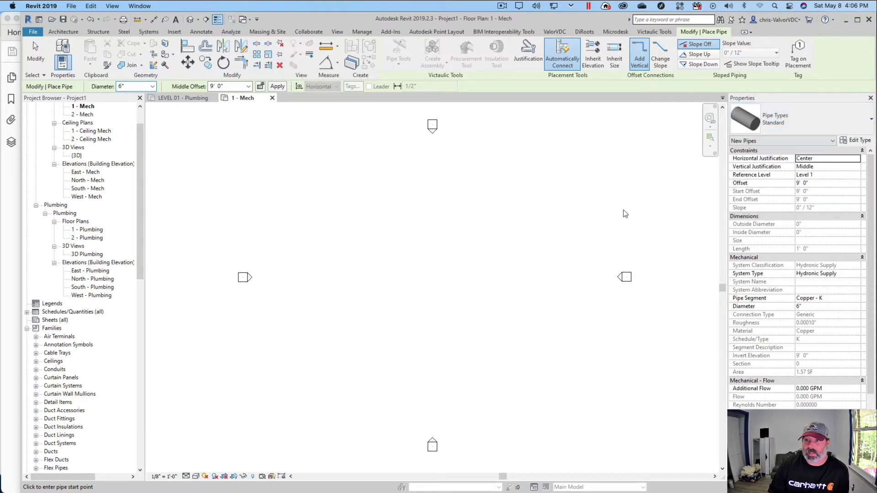
# - Examine the routing preferences of the Victaulic-IPS TEE type, from pipe segments and elbows down to flanges and caps
pyautogui.click(856, 142)
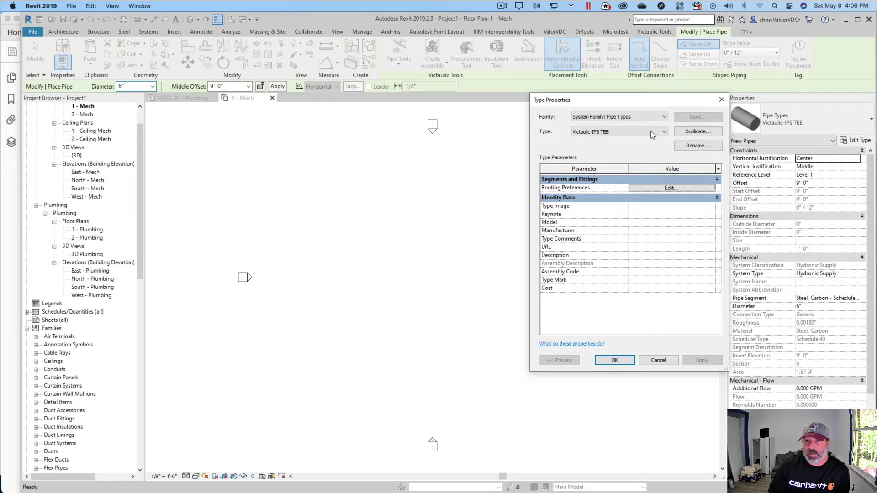
pyautogui.click(632, 132)
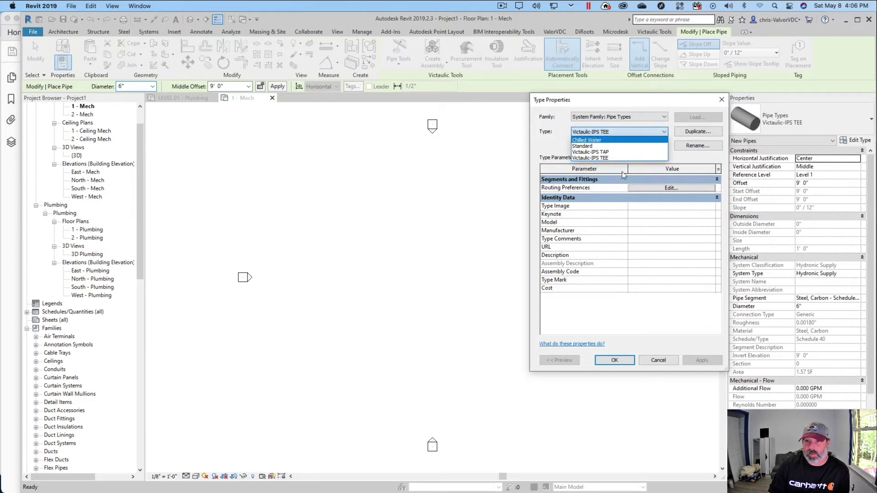
pyautogui.click(661, 190)
pyautogui.click(660, 189)
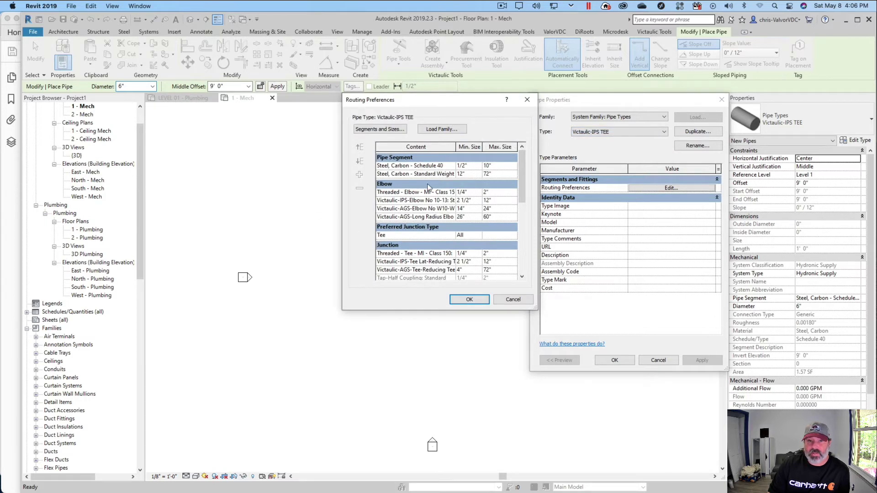
pyautogui.scroll(-5, 429, 189)
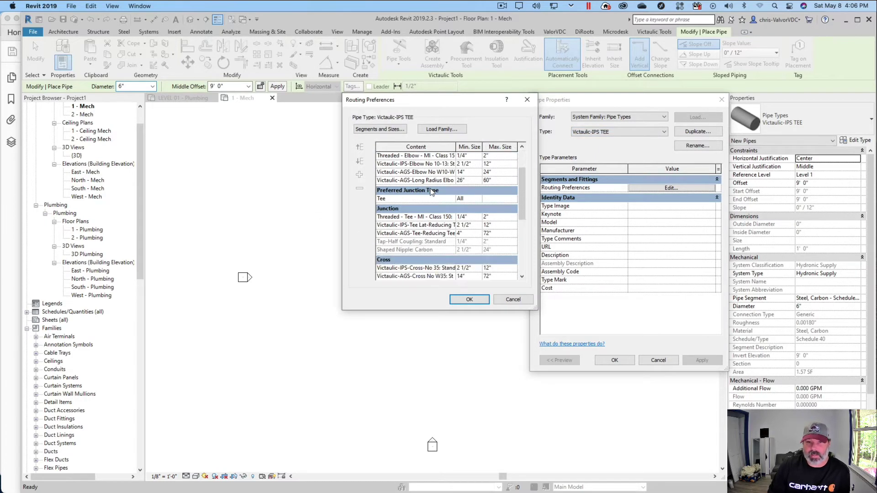
pyautogui.scroll(1, 431, 192)
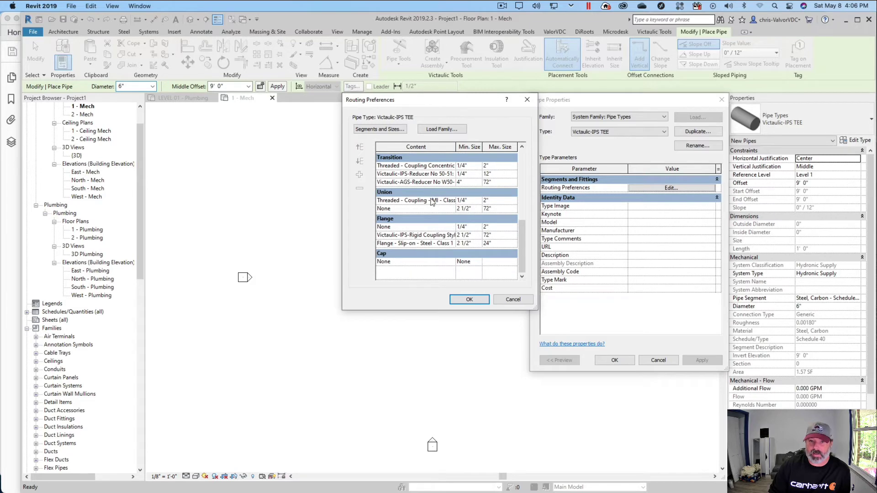
pyautogui.scroll(3, 433, 201)
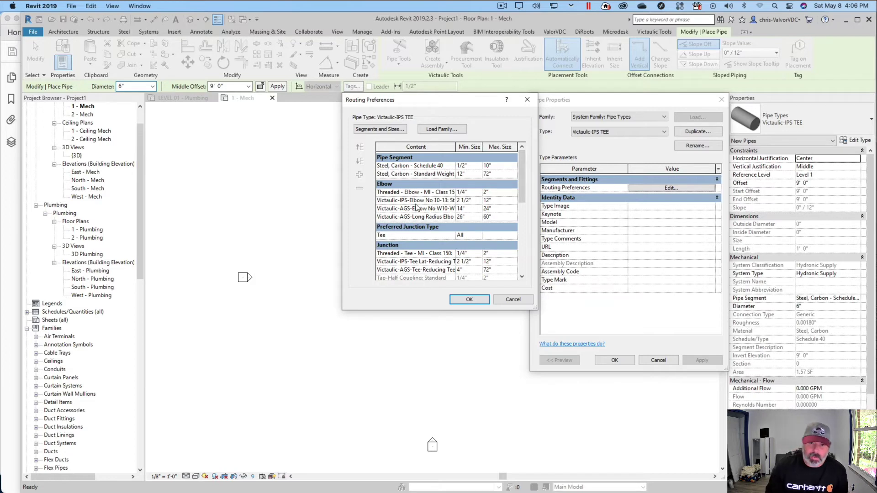
pyautogui.scroll(-2, 430, 221)
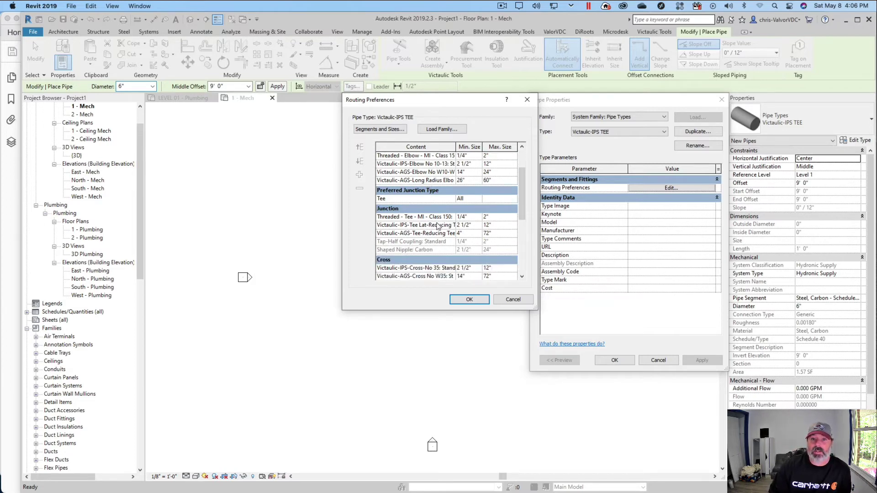
pyautogui.scroll(-1, 434, 222)
pyautogui.scroll(1, 437, 224)
pyautogui.scroll(2, 437, 224)
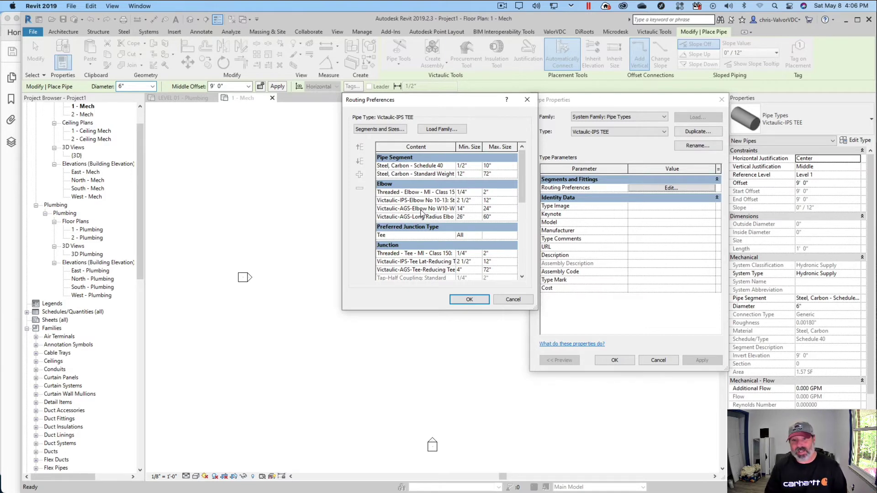
pyautogui.click(469, 299)
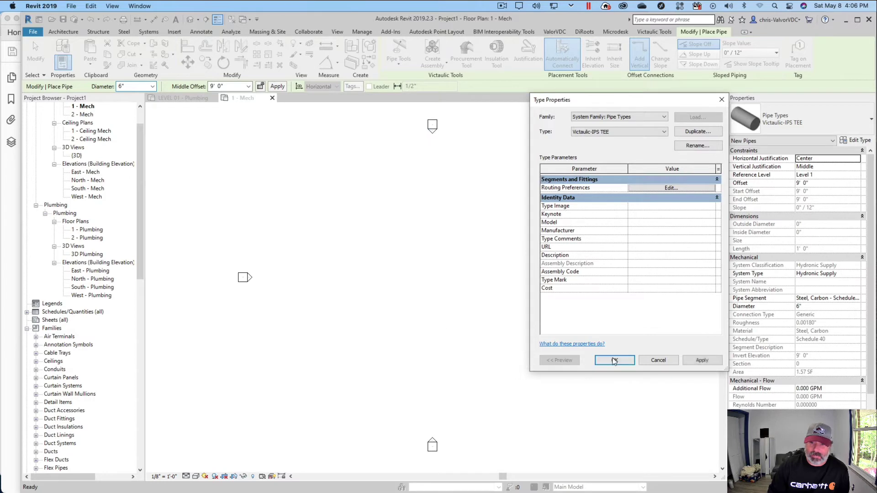
pyautogui.click(614, 361)
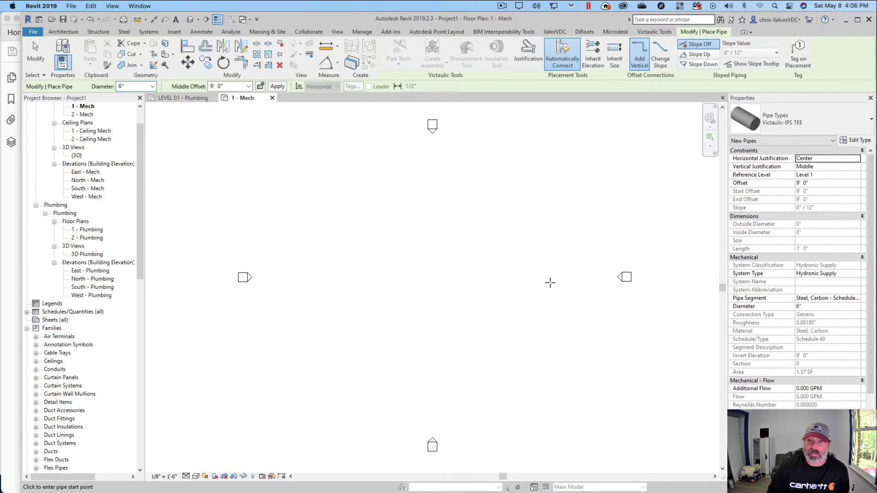
# - Draw a Hydronic Supply pipe run: about 22' to the west, about 17' diagonally at 45° southwest, west again, and finally north
pyautogui.click(842, 274)
pyautogui.click(857, 275)
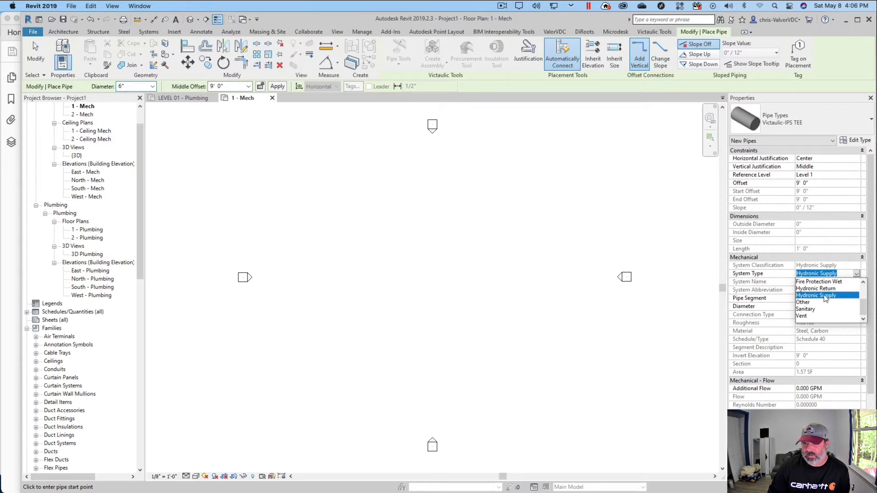
pyautogui.click(825, 299)
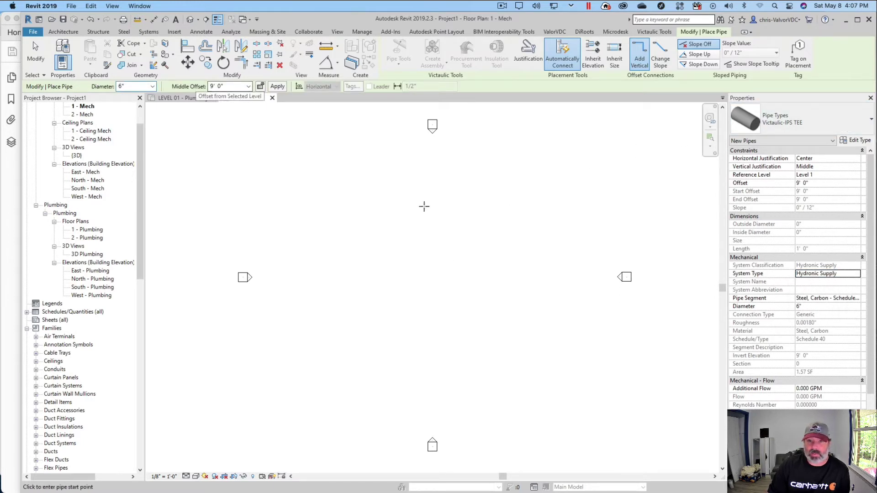
pyautogui.click(531, 209)
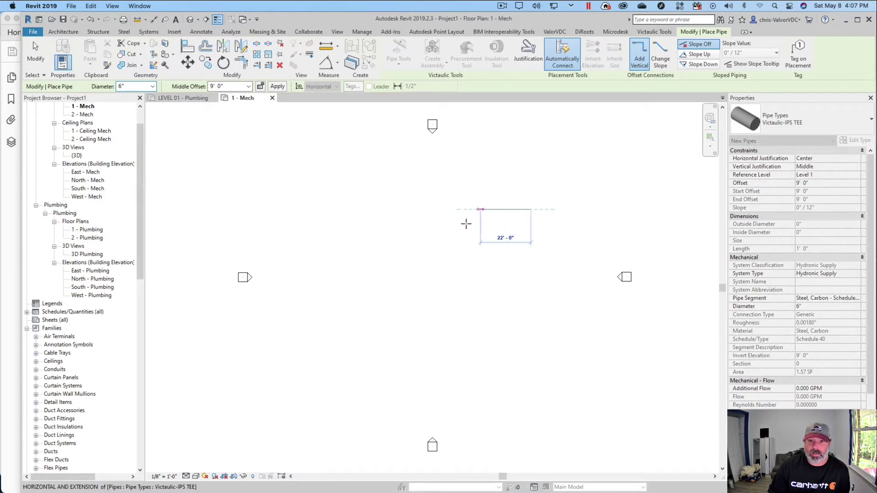
pyautogui.click(466, 223)
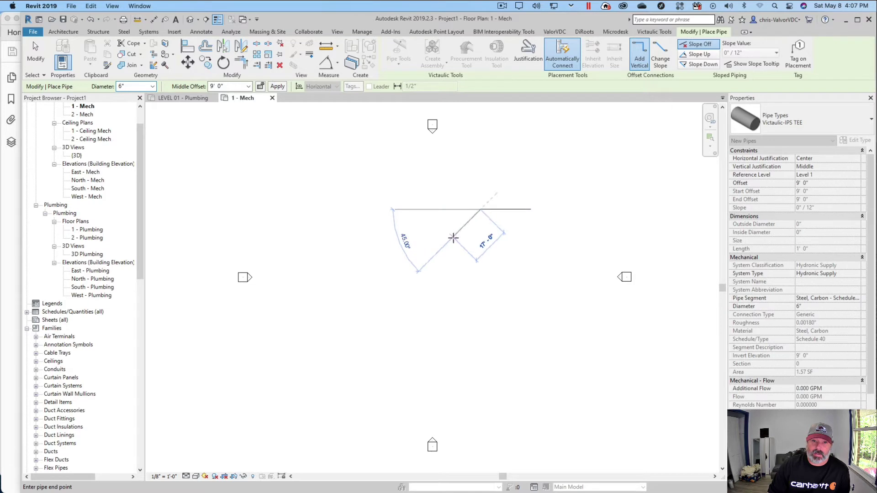
pyautogui.click(453, 237)
pyautogui.click(410, 237)
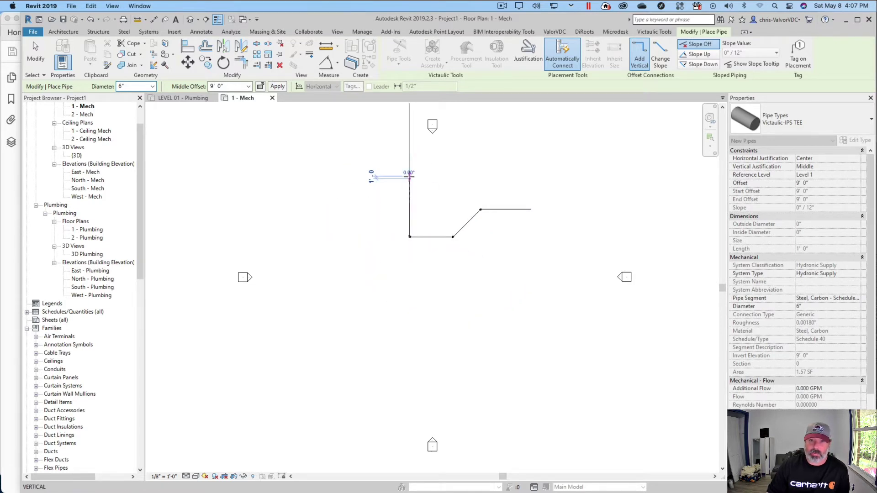
pyautogui.scroll(4, 417, 176)
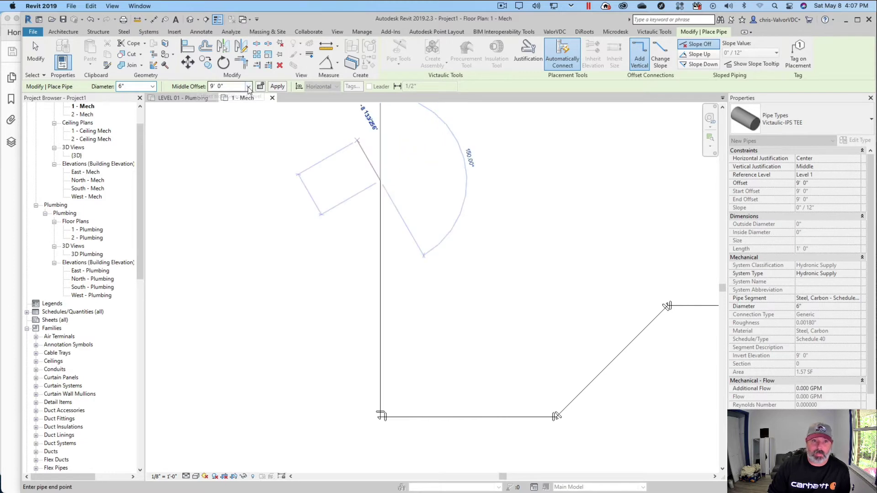
# - Add a vertical riser at the north end of the pipe run by applying a middle offset of 12' 0"
pyautogui.click(248, 87)
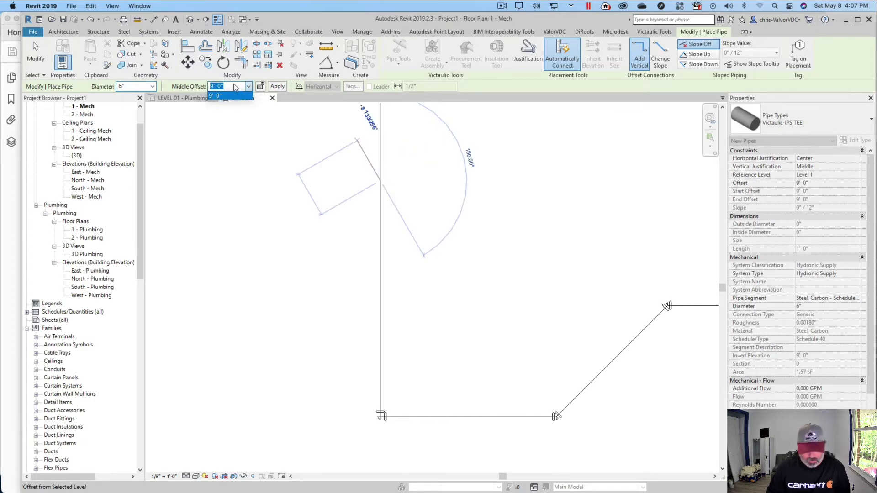
pyautogui.write('12')
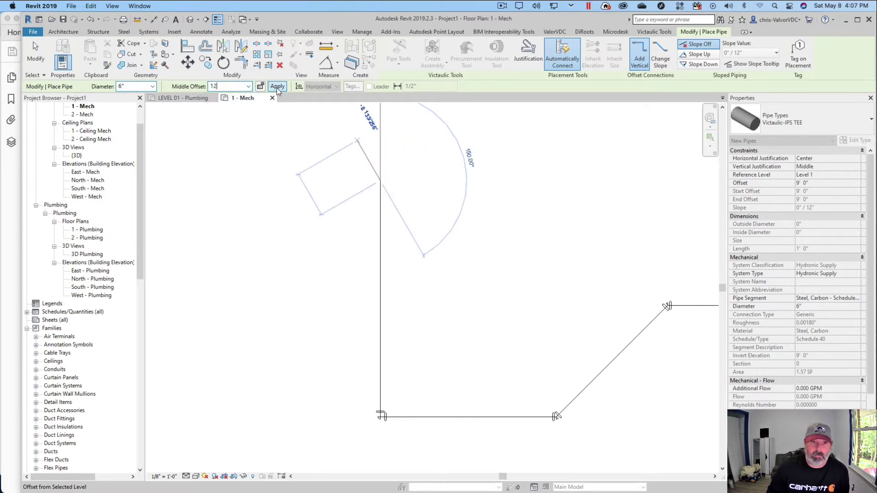
pyautogui.click(278, 87)
pyautogui.scroll(-1, 360, 225)
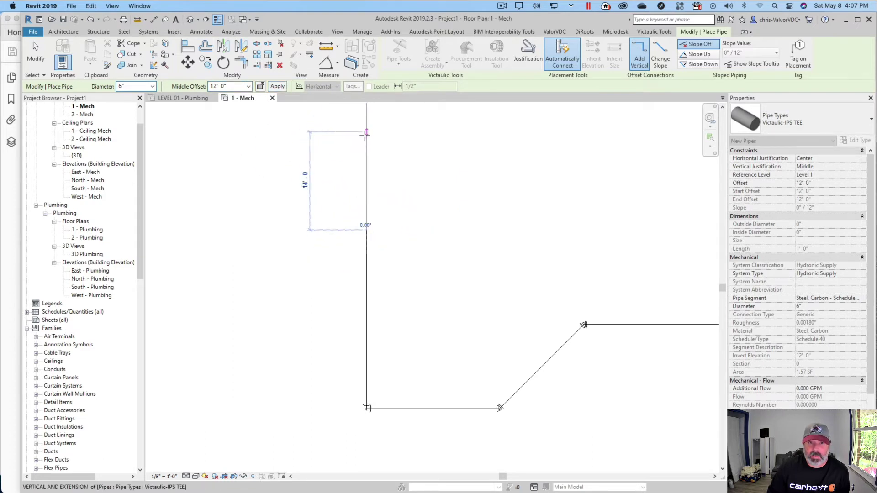
pyautogui.moveTo(365, 135); pyautogui.dragTo(342, 240, button='middle')
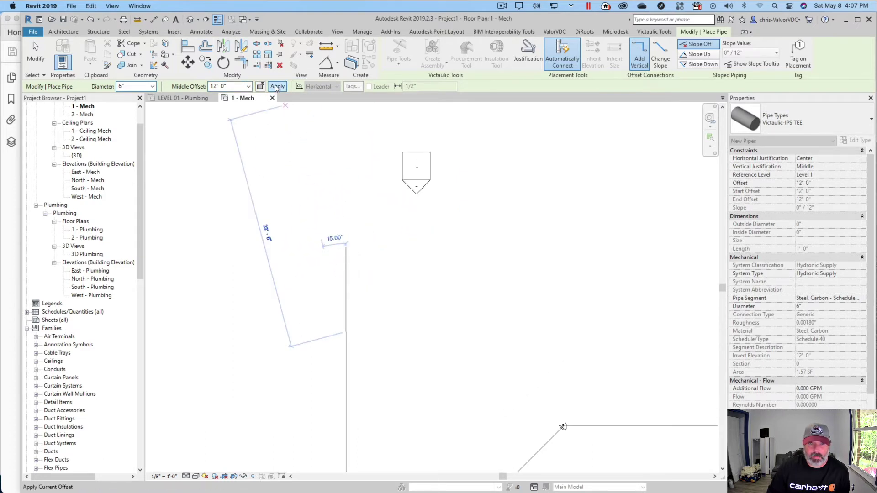
pyautogui.click(277, 88)
pyautogui.moveTo(381, 341); pyautogui.dragTo(371, 284, button='middle')
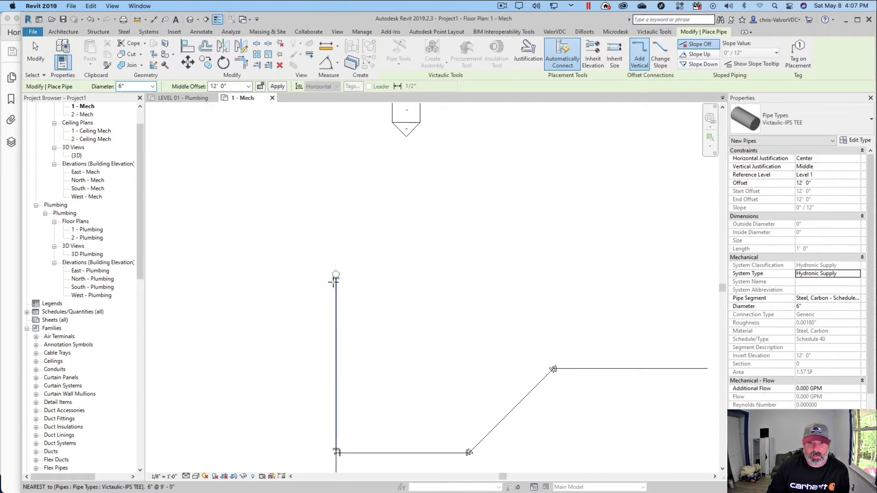
# - Set the floor plan's detail level to Fine, check the fittings along the pipe run, and end pipe placement
pyautogui.scroll(4, 334, 282)
pyautogui.click(187, 476)
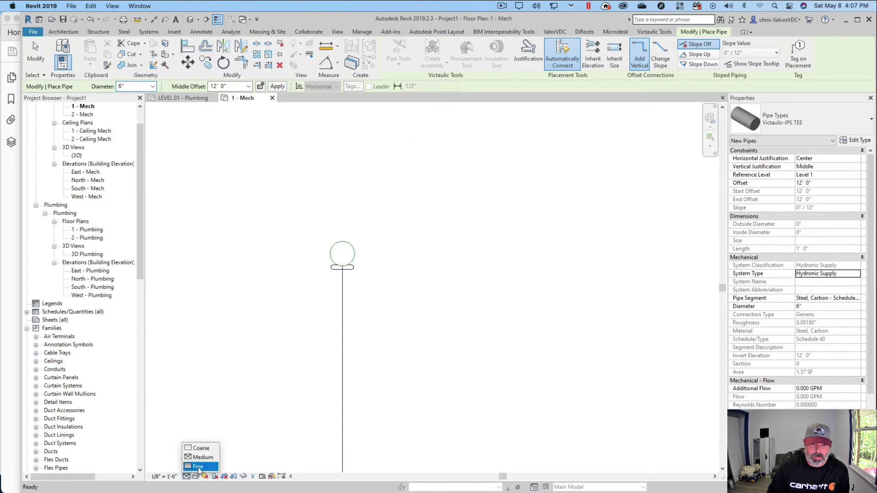
pyautogui.click(199, 466)
pyautogui.scroll(-3, 415, 340)
pyautogui.moveTo(415, 340); pyautogui.dragTo(409, 306, button='middle')
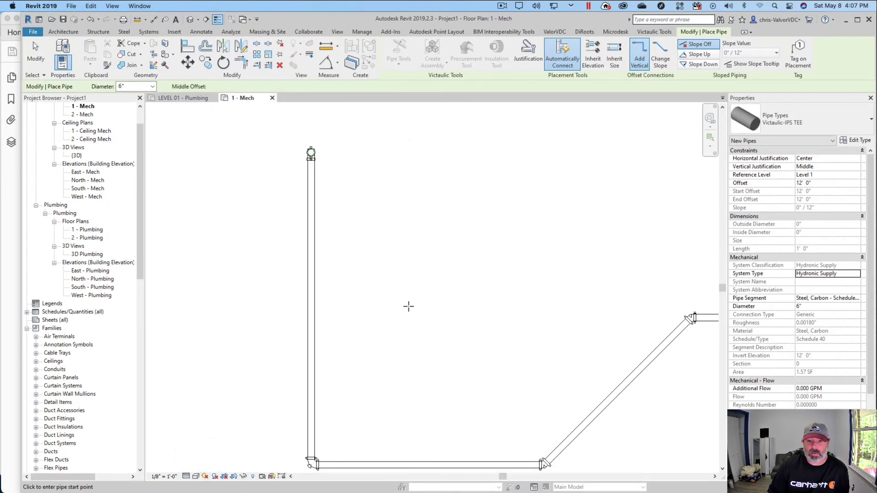
pyautogui.scroll(-1, 442, 358)
pyautogui.moveTo(417, 400); pyautogui.dragTo(396, 317, button='middle')
pyautogui.scroll(1, 518, 369)
pyautogui.moveTo(462, 328); pyautogui.dragTo(348, 382, button='middle')
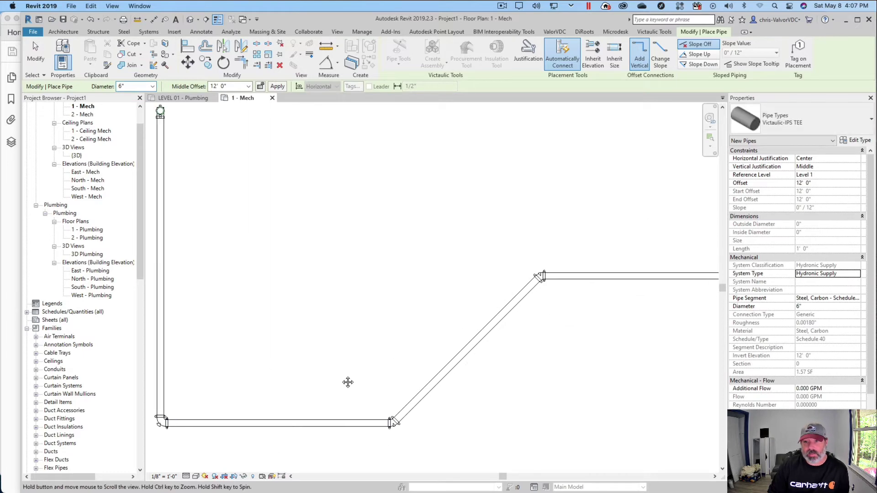
pyautogui.scroll(3, 493, 325)
pyautogui.press('Escape')
pyautogui.press('Escape')
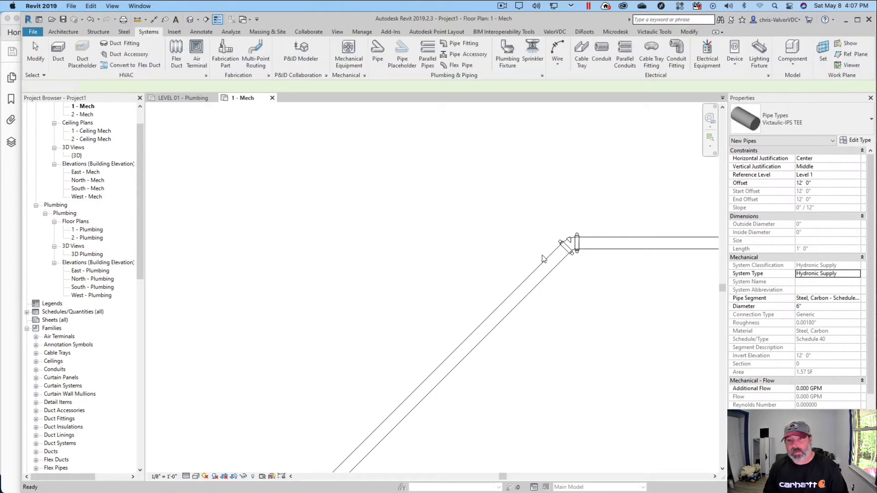
# - Convert the 90° elbow at the southwest corner of the pipe run into a tee
pyautogui.scroll(2, 519, 276)
pyautogui.scroll(-3, 499, 297)
pyautogui.scroll(-2, 465, 306)
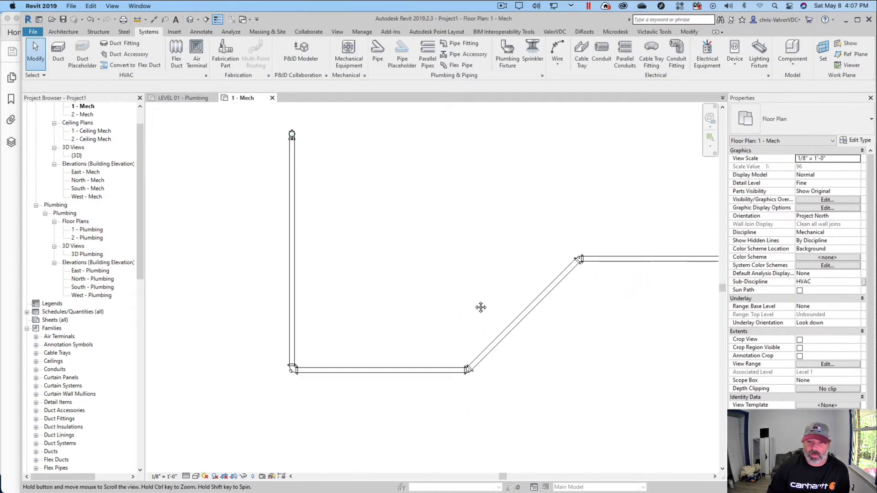
pyautogui.scroll(3, 251, 405)
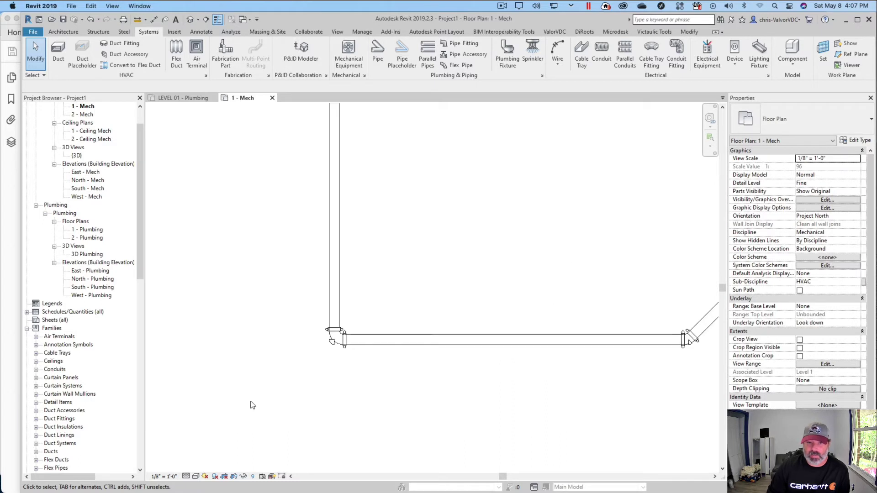
pyautogui.click(330, 341)
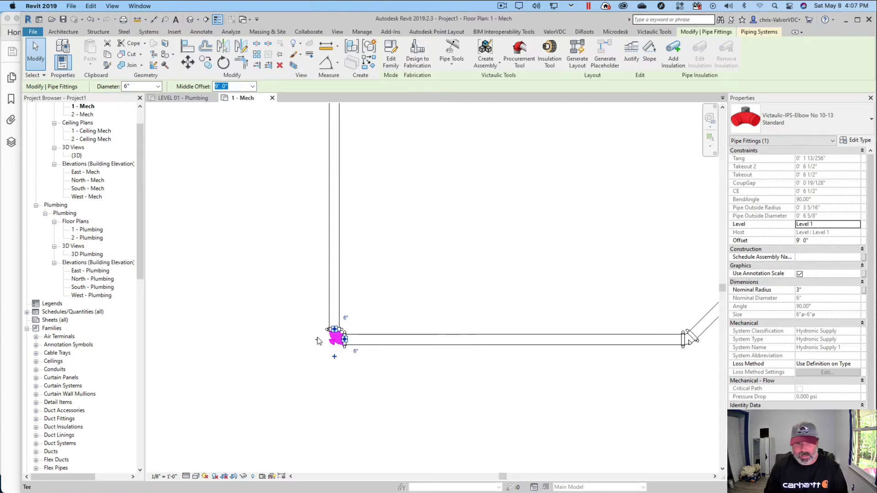
pyautogui.click(318, 345)
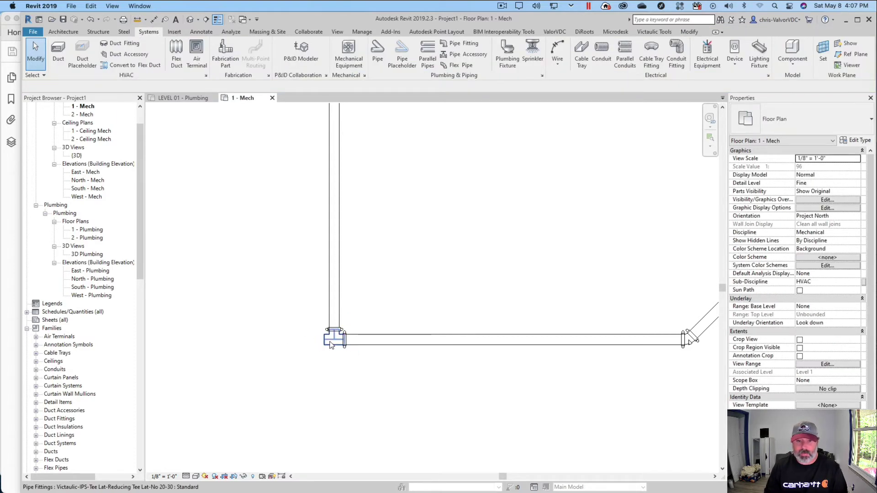
# - Draw a 6" pipe from the tee's open end, about 11' to the west and on to the north
pyautogui.rightClick(330, 345)
pyautogui.click(332, 340)
pyautogui.rightClick(332, 341)
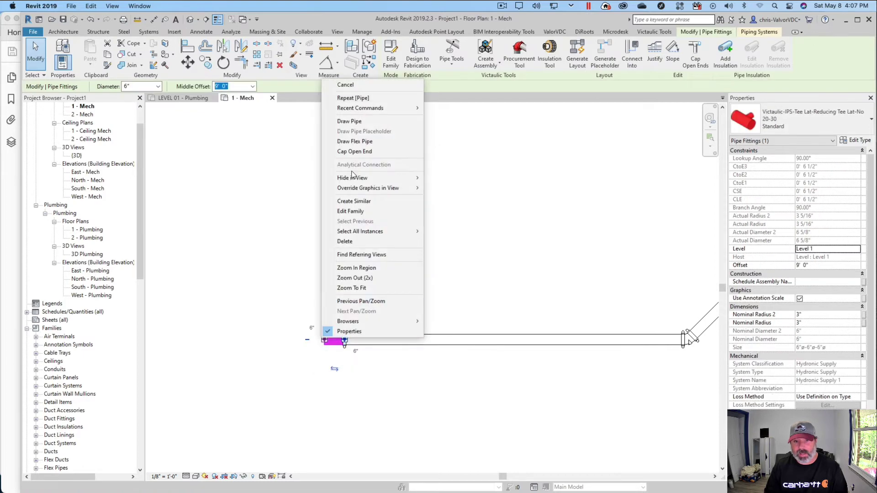
pyautogui.click(357, 121)
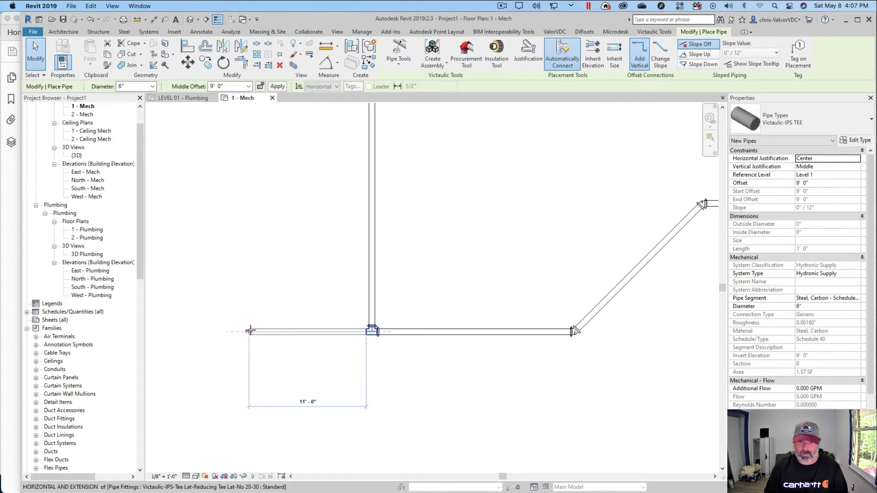
pyautogui.click(313, 331)
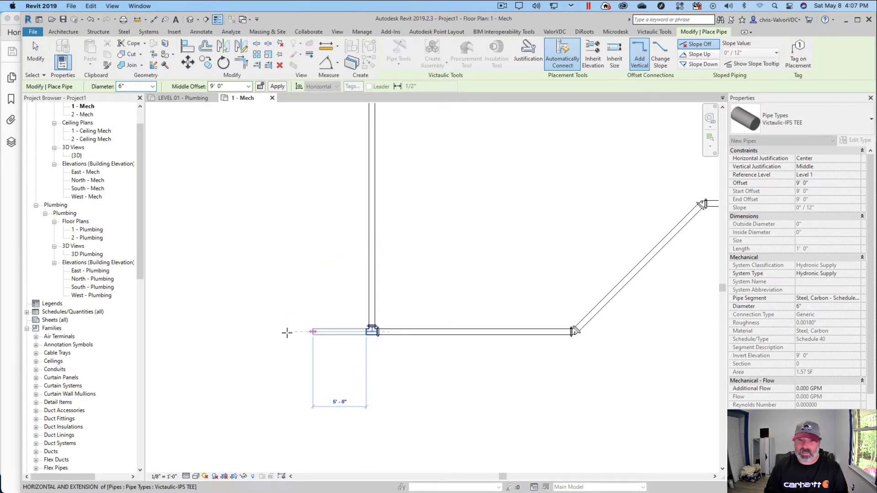
pyautogui.click(240, 307)
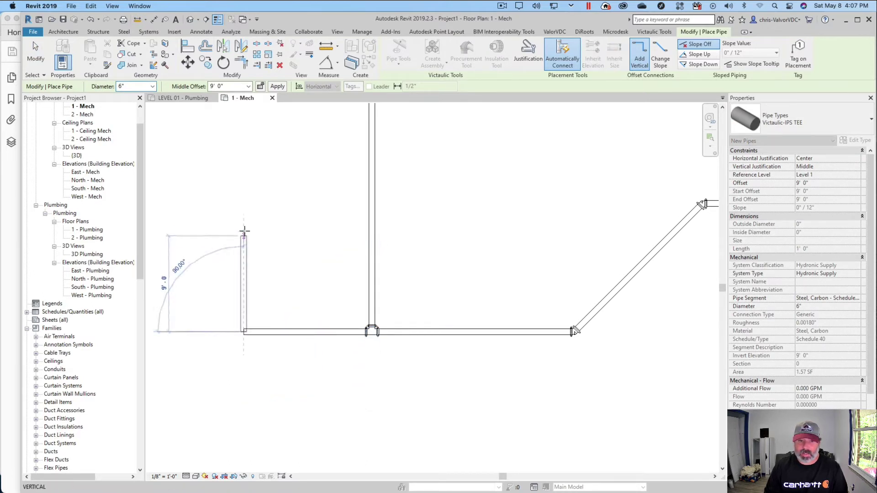
pyautogui.click(244, 225)
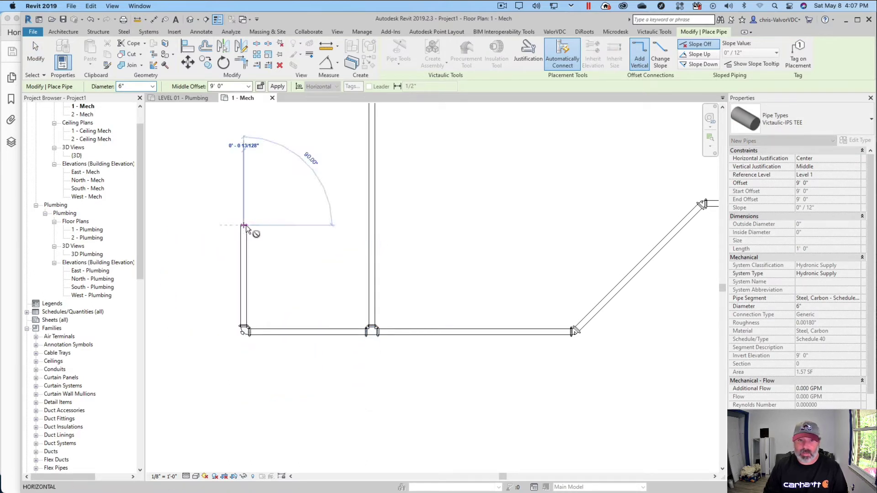
# - Raise the new branch to a middle offset of 11' 0", continue it about 6' 6" east and on to the north, and end pipe placement
pyautogui.click(249, 86)
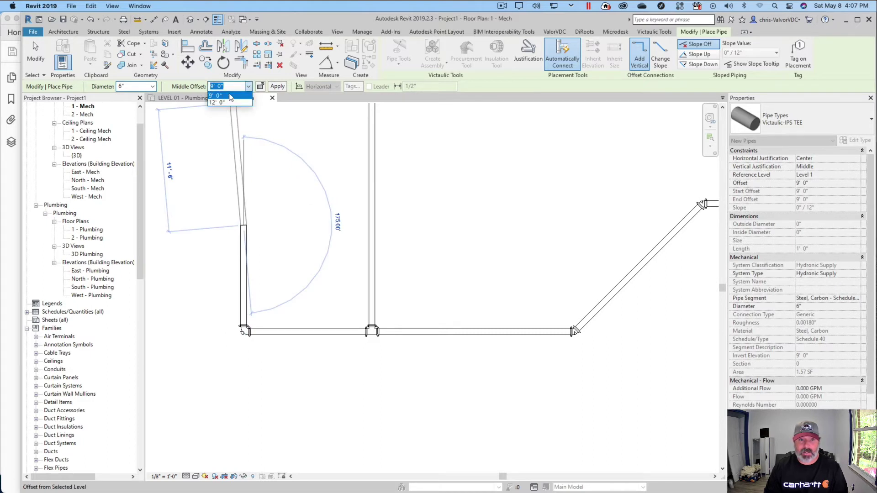
pyautogui.click(232, 87)
pyautogui.write('1')
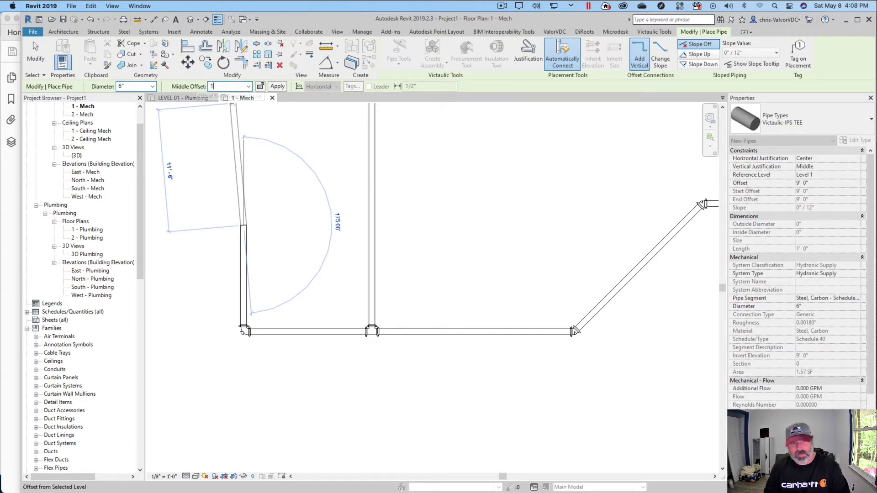
pyautogui.write('1')
pyautogui.click(277, 86)
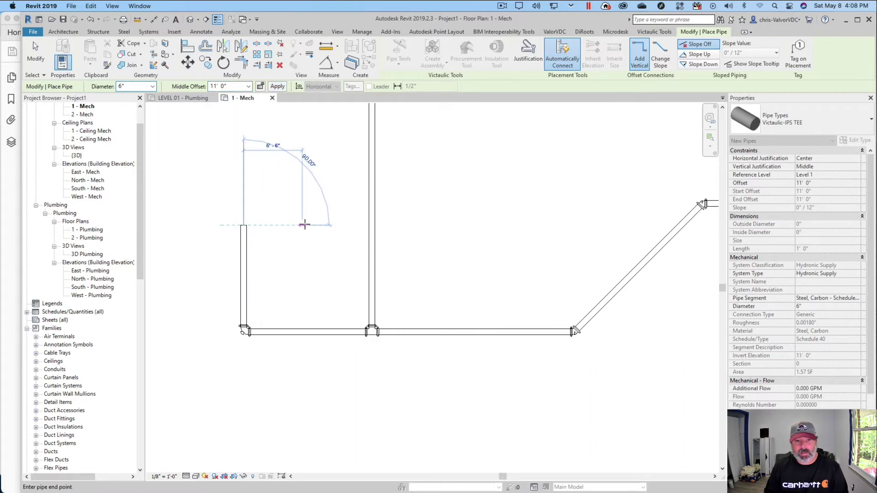
pyautogui.click(303, 171)
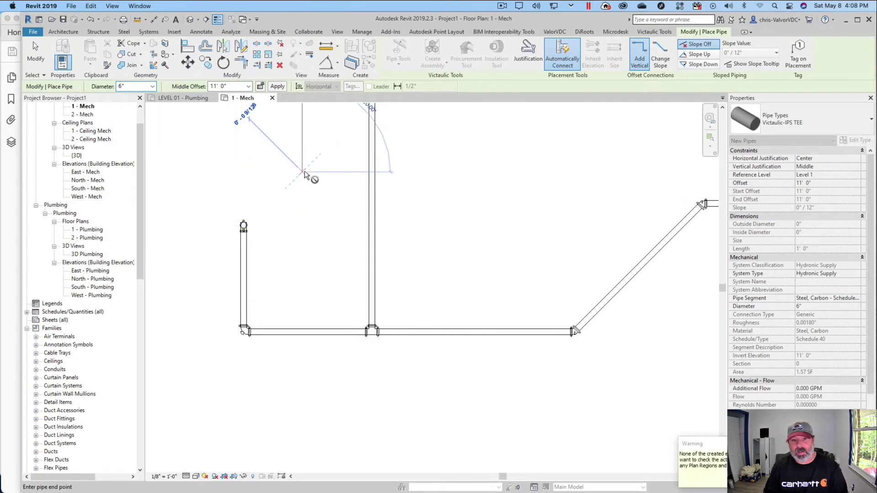
pyautogui.press('Escape')
pyautogui.press('Escape')
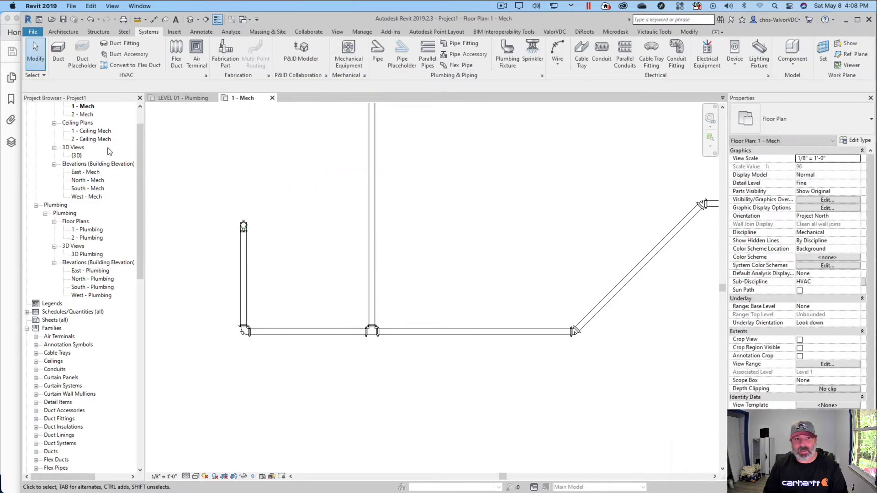
# - Open the 2 - Mech floor plan and set its detail level to Fine to show the raised piping
pyautogui.doubleClick(86, 115)
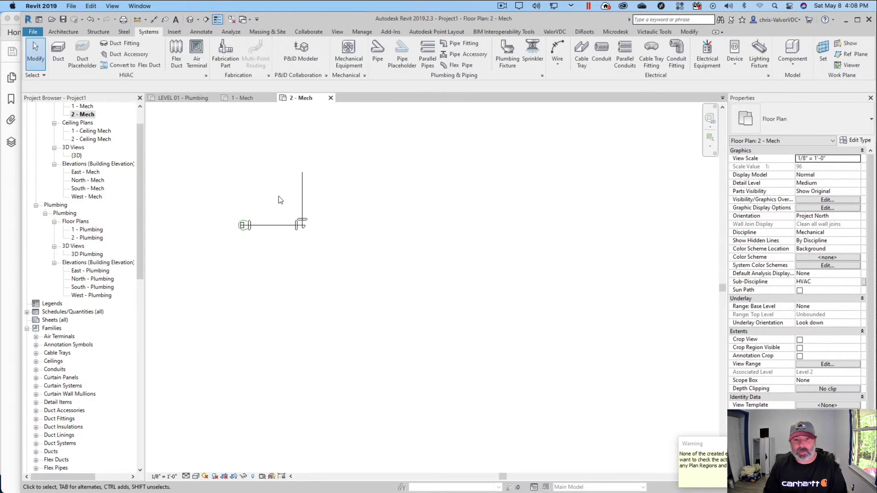
pyautogui.click(186, 477)
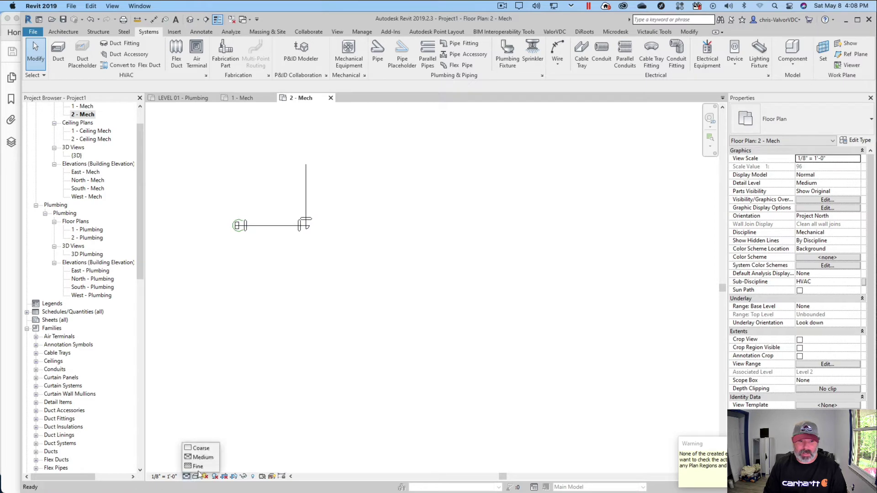
pyautogui.click(197, 467)
pyautogui.scroll(-3, 335, 306)
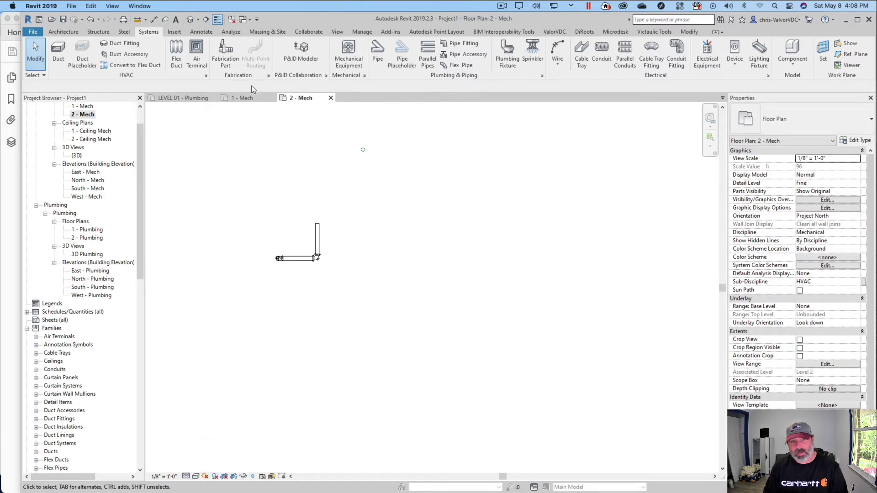
# - Return to the 1 - Mech floor plan and examine the tee, 45° elbows and couplings along the run
pyautogui.click(244, 98)
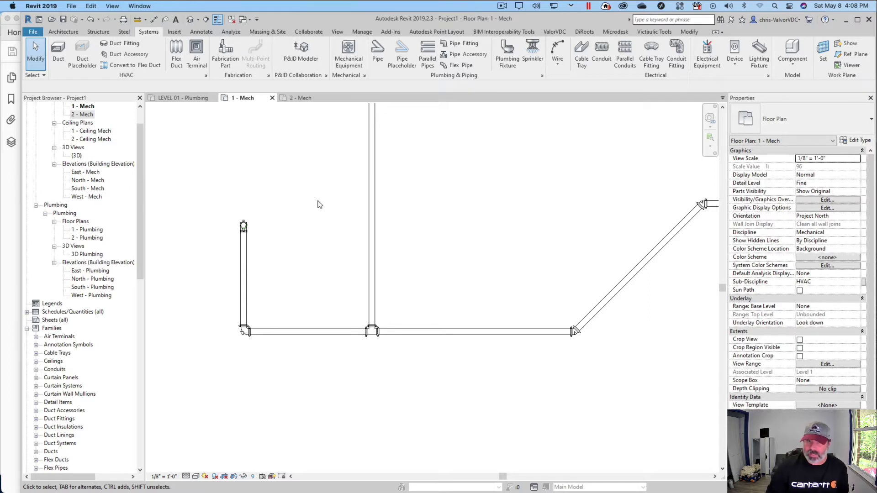
pyautogui.scroll(-2, 316, 226)
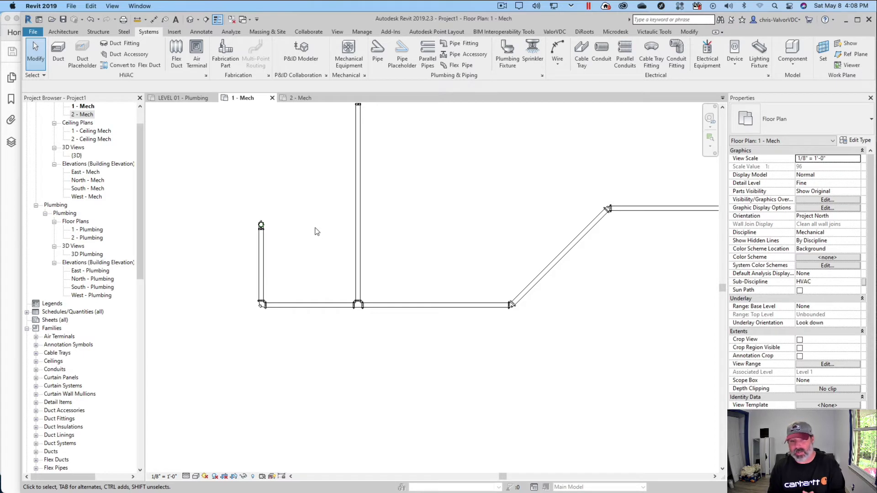
pyautogui.scroll(1, 475, 303)
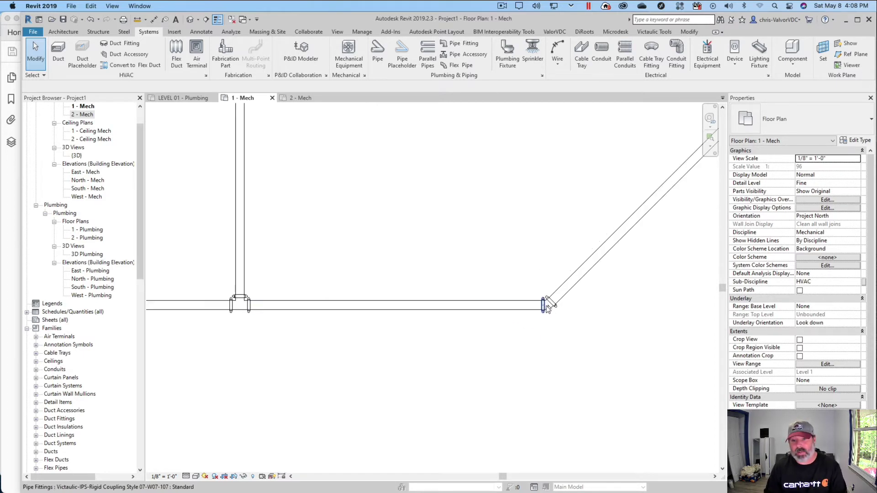
pyautogui.scroll(1, 548, 306)
pyautogui.moveTo(697, 158); pyautogui.dragTo(522, 198, button='middle')
pyautogui.scroll(3, 523, 194)
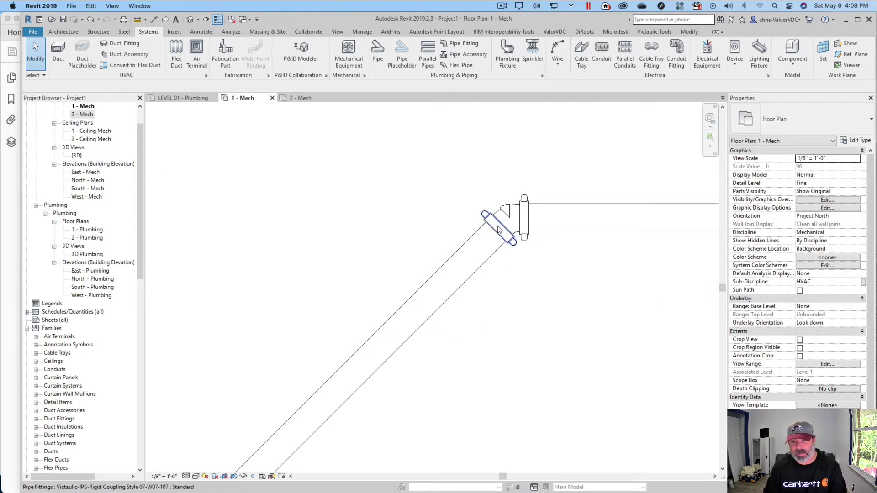
pyautogui.scroll(-4, 523, 228)
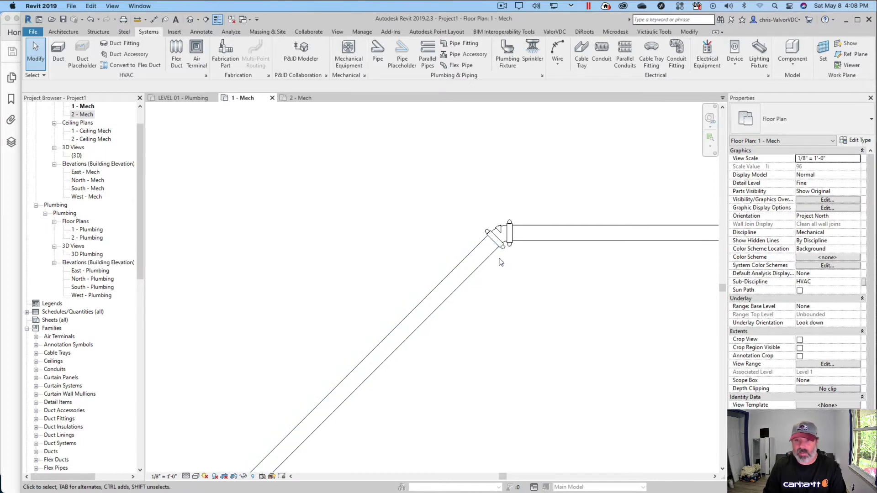
pyautogui.scroll(-2, 494, 263)
pyautogui.moveTo(495, 269); pyautogui.dragTo(525, 231, button='middle')
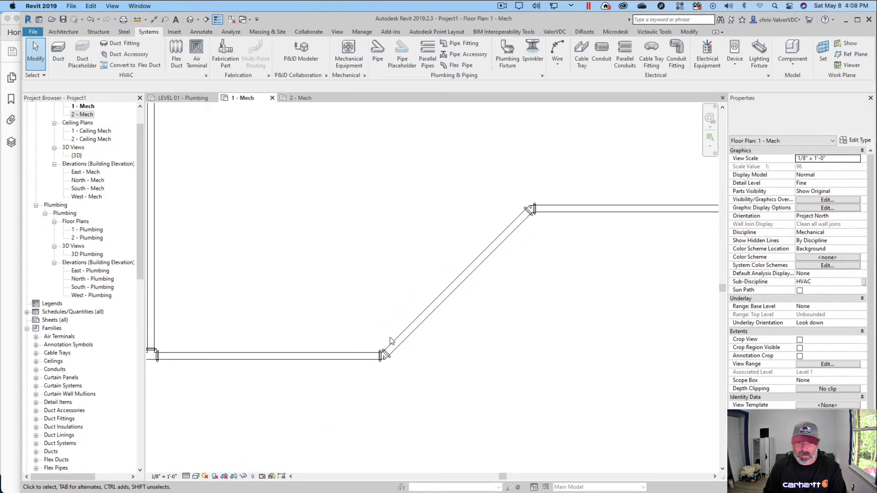
pyautogui.scroll(3, 385, 359)
pyautogui.scroll(-1, 385, 359)
pyautogui.moveTo(393, 360); pyautogui.dragTo(474, 341, button='middle')
pyautogui.scroll(-1, 420, 333)
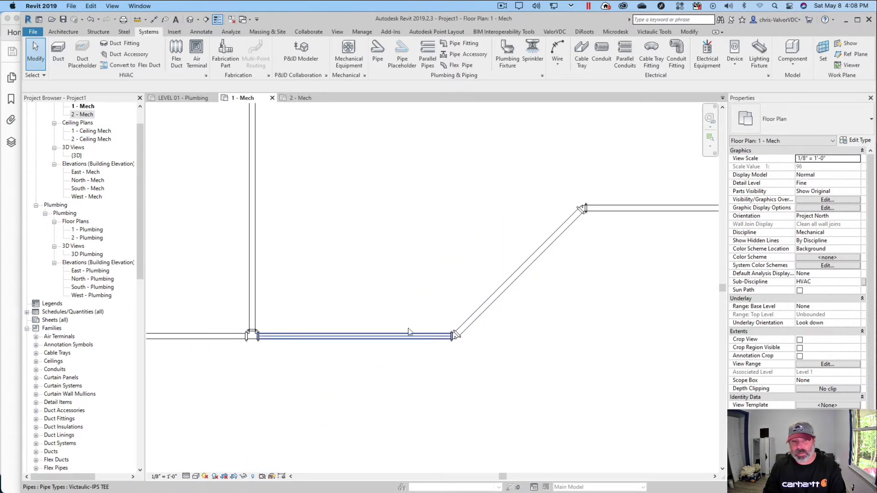
pyautogui.moveTo(458, 279); pyautogui.dragTo(412, 302, button='middle')
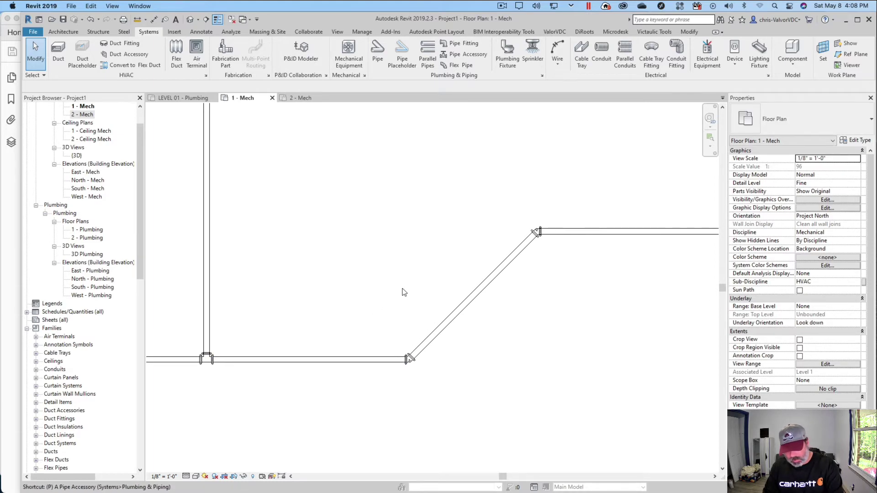
# - Draw a 6" branch pipe at an 11' 0" middle offset from the middle of the eastern pipe, about 6' 6" to the north
pyautogui.press('p')
pyautogui.press('i')
pyautogui.hscroll(5, 549, 251)
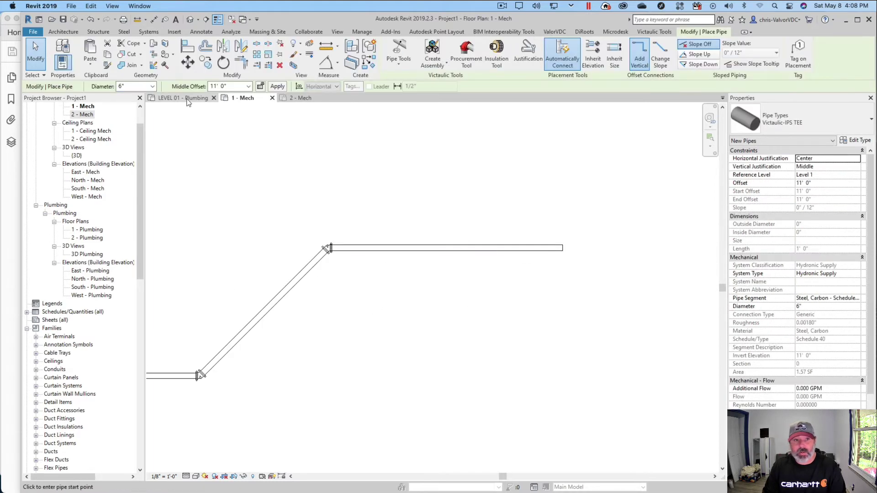
pyautogui.click(431, 250)
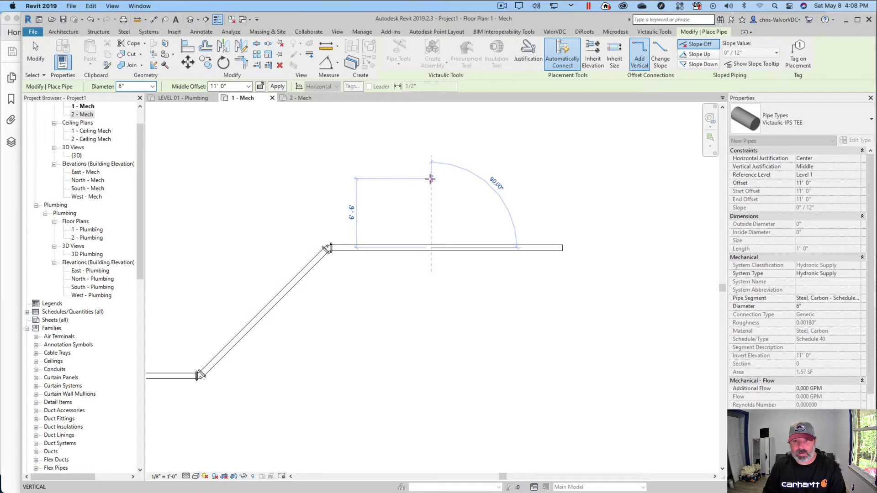
pyautogui.click(431, 180)
pyautogui.press('Escape')
pyautogui.press('Escape')
pyautogui.scroll(3, 432, 249)
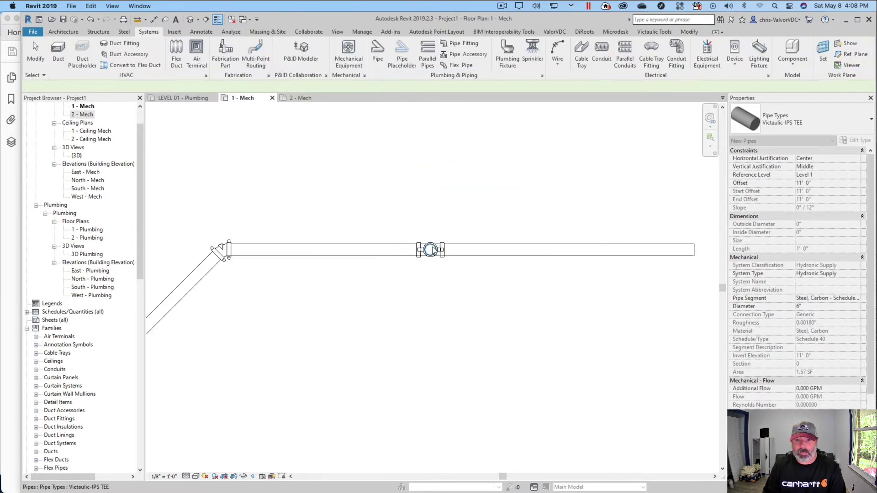
pyautogui.scroll(-2, 431, 250)
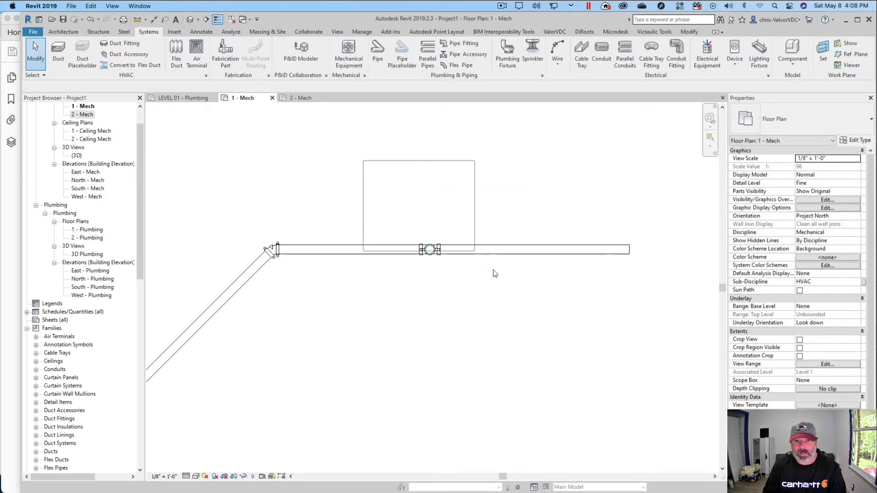
# - Isolate the new branch's tee connection in a section-boxed 3D view and set that view's detail level to Fine
pyautogui.moveTo(494, 274); pyautogui.dragTo(510, 297)
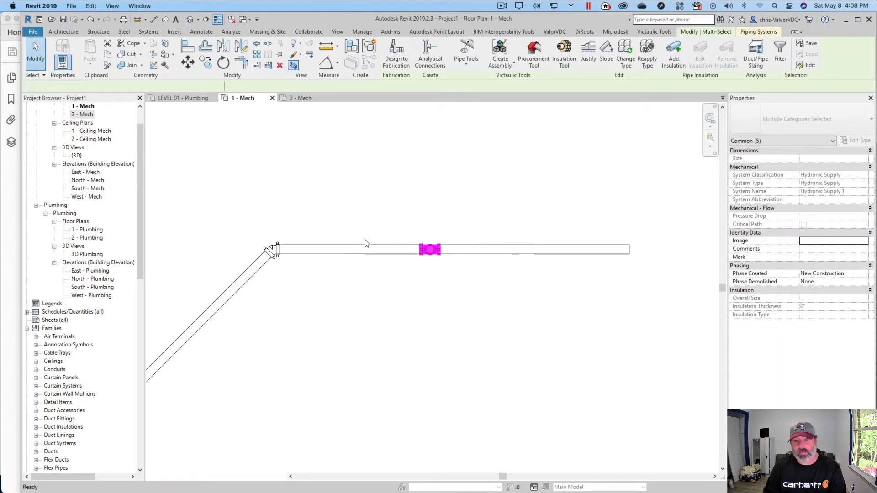
pyautogui.press('3')
pyautogui.press('d')
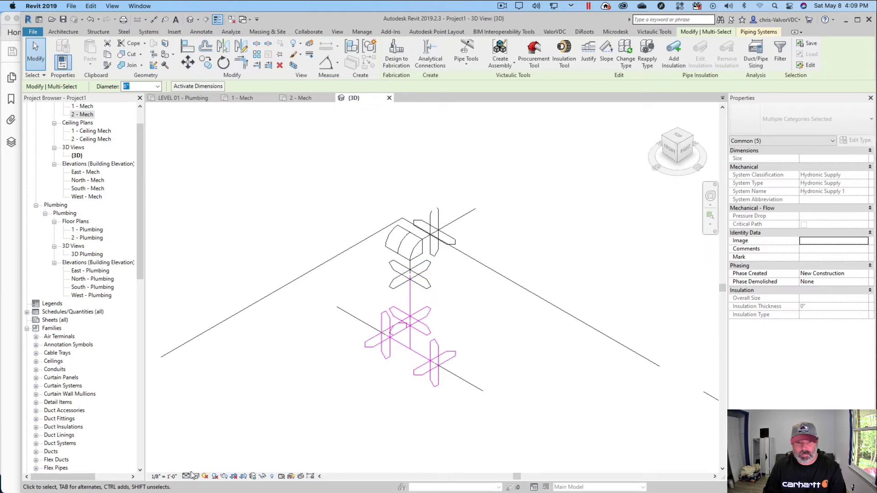
pyautogui.click(191, 476)
pyautogui.click(198, 466)
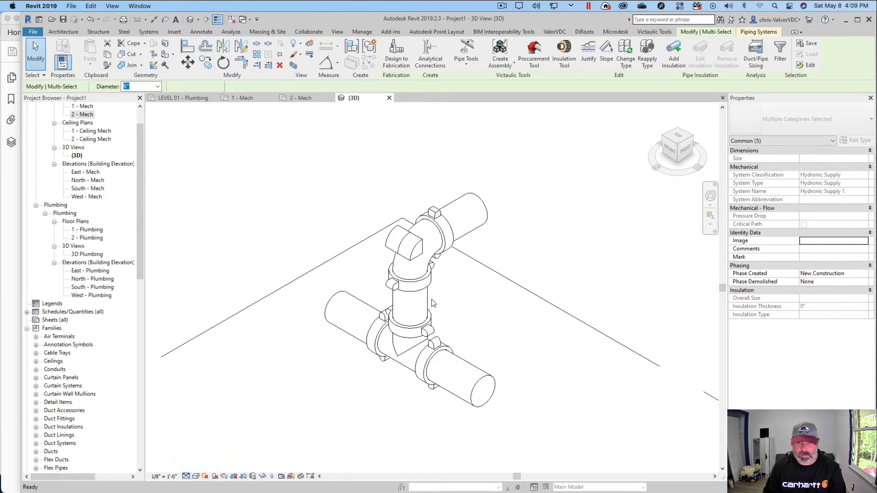
pyautogui.press('Escape')
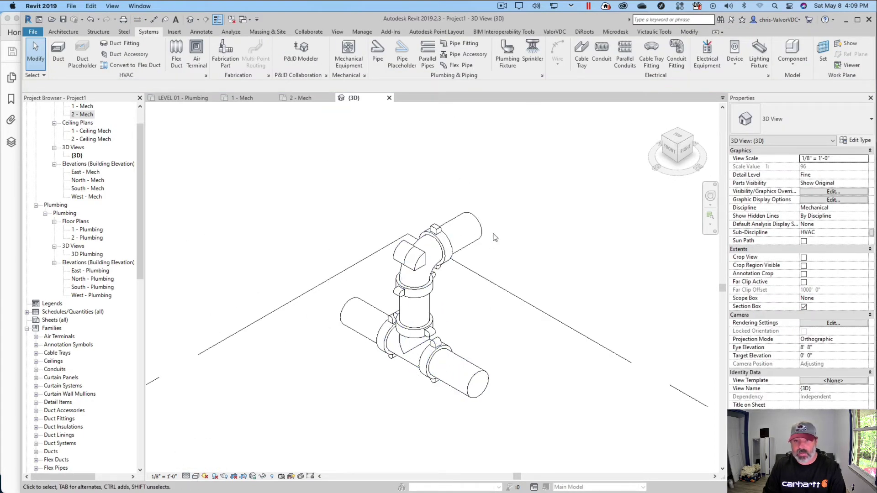
pyautogui.scroll(-4, 457, 260)
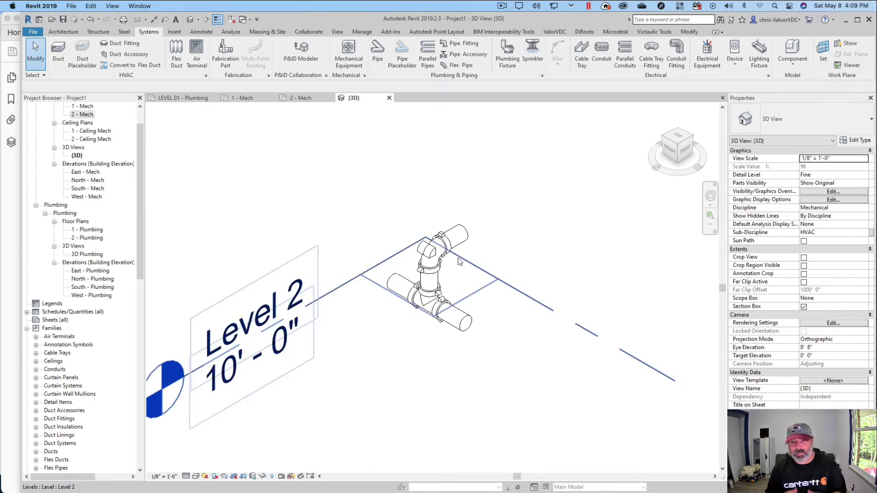
pyautogui.scroll(-3, 459, 261)
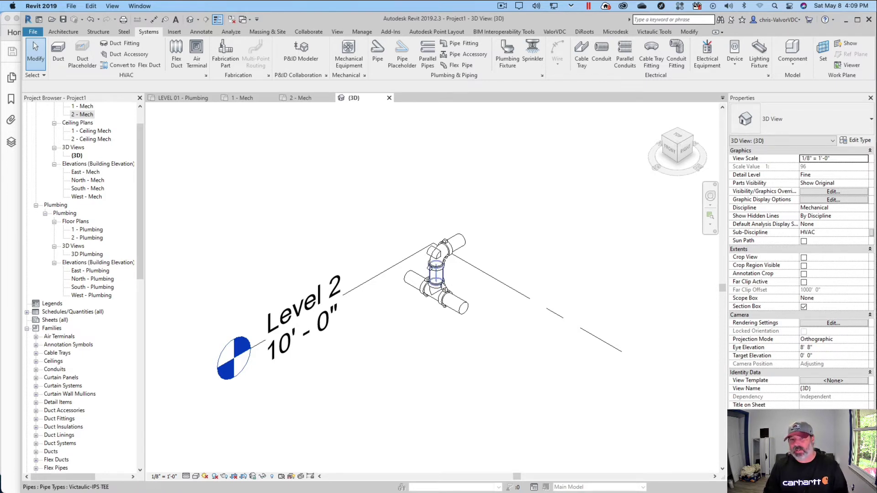
# - Return to the 1 - Mech floor plan and look over the entire pipe run, from the western risers to the eastern branch
pyautogui.click(244, 98)
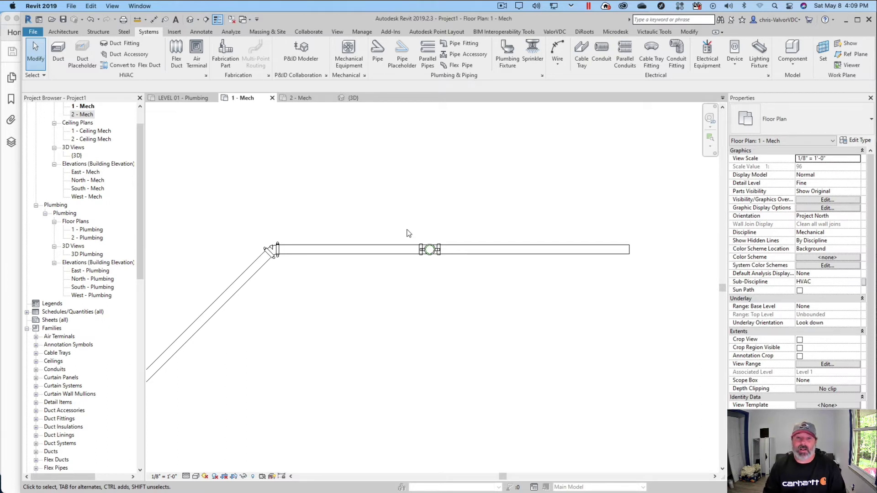
pyautogui.scroll(-4, 484, 249)
pyautogui.moveTo(493, 251); pyautogui.dragTo(502, 273, button='middle')
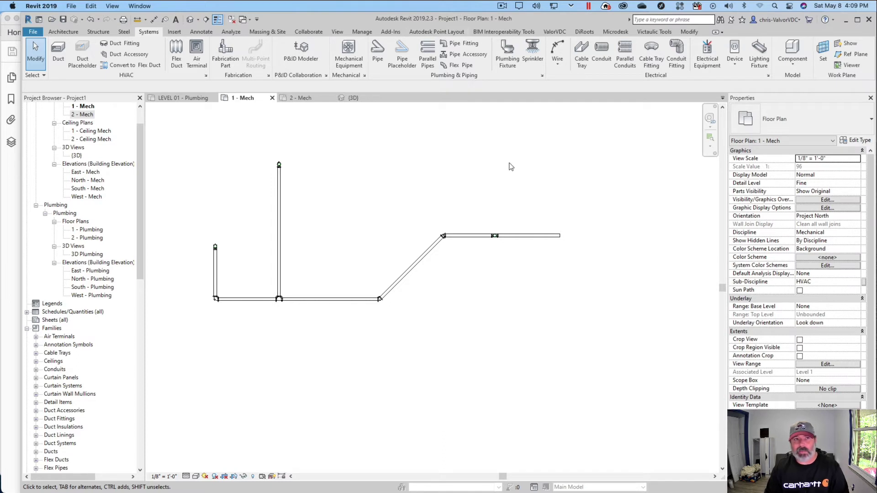
pyautogui.scroll(-1, 488, 199)
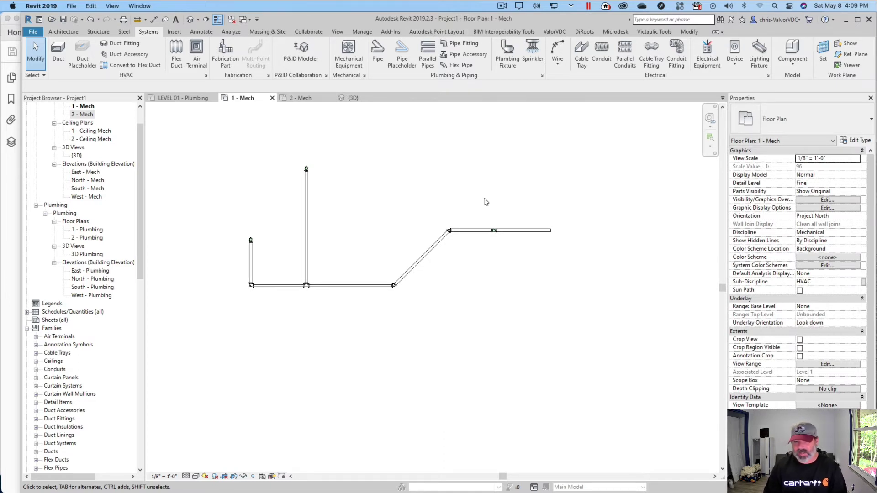
pyautogui.scroll(-2, 445, 238)
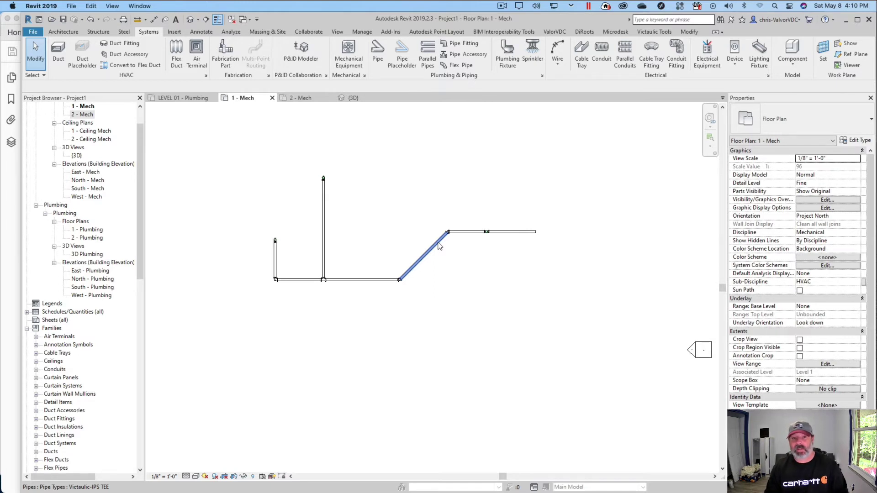
pyautogui.scroll(-2, 402, 290)
pyautogui.moveTo(409, 288); pyautogui.dragTo(413, 275, button='middle')
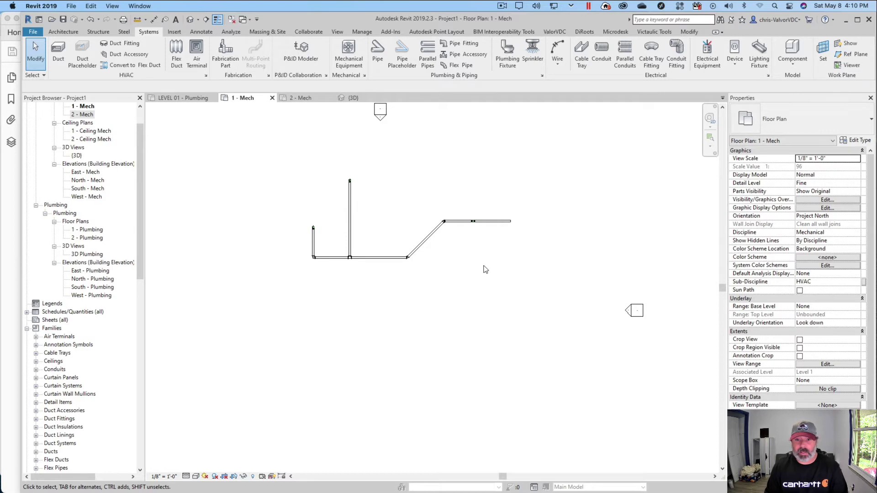
# - Review the routing preferences of the Victaulic-IPS TEE pipe type and leave the pipe command without changing anything
pyautogui.click(378, 54)
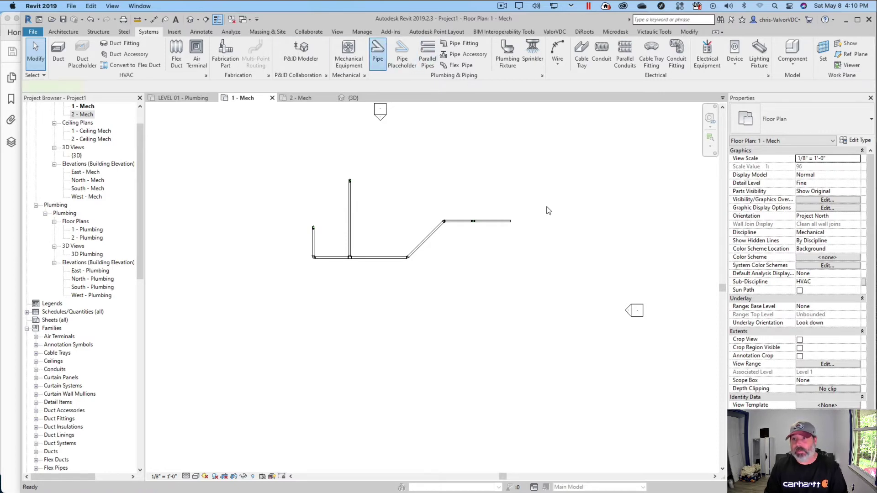
pyautogui.click(856, 140)
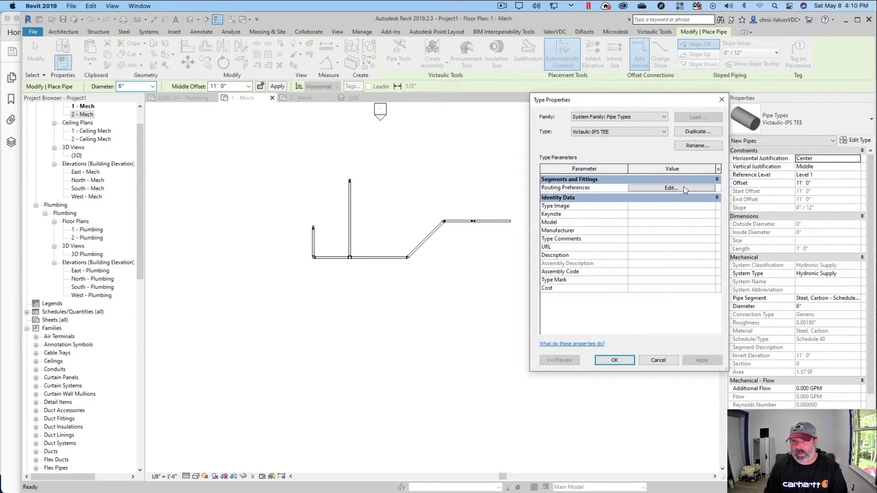
pyautogui.click(671, 188)
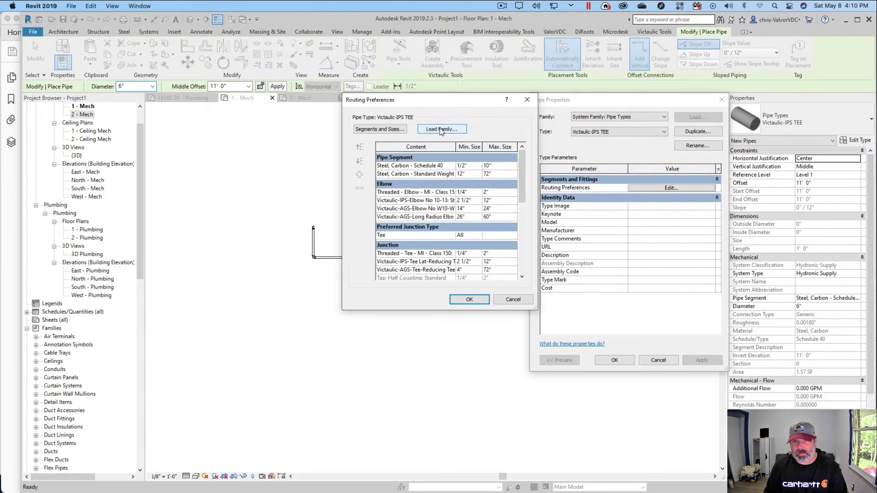
pyautogui.click(527, 101)
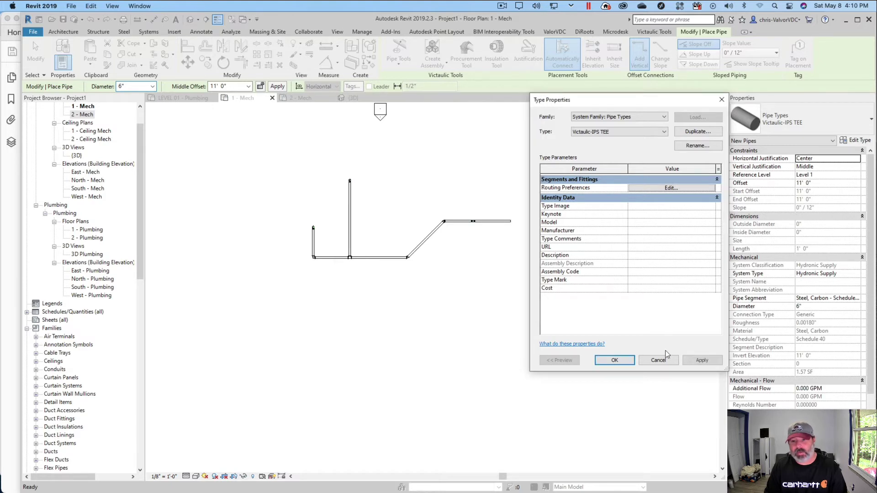
pyautogui.click(658, 360)
pyautogui.click(525, 286)
pyautogui.press('Escape')
pyautogui.press('Escape')
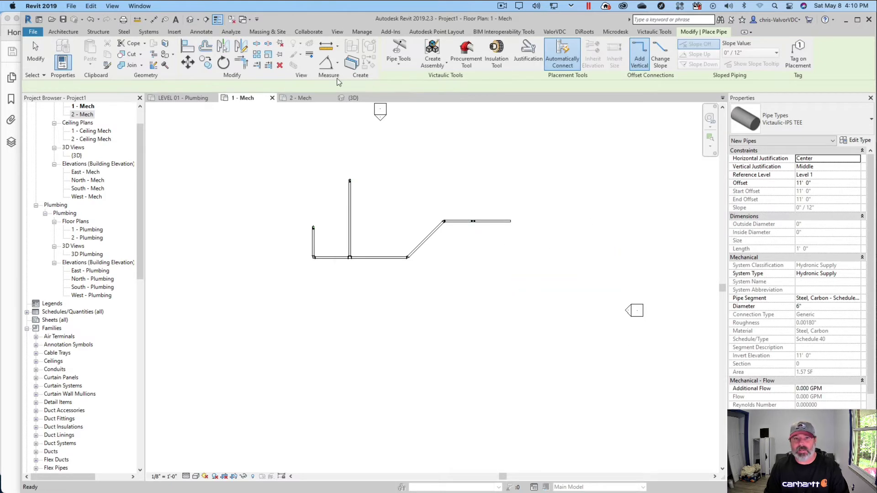
# - Start loading families and browse to the WeldBend folder inside the 2019 Families library
pyautogui.click(174, 32)
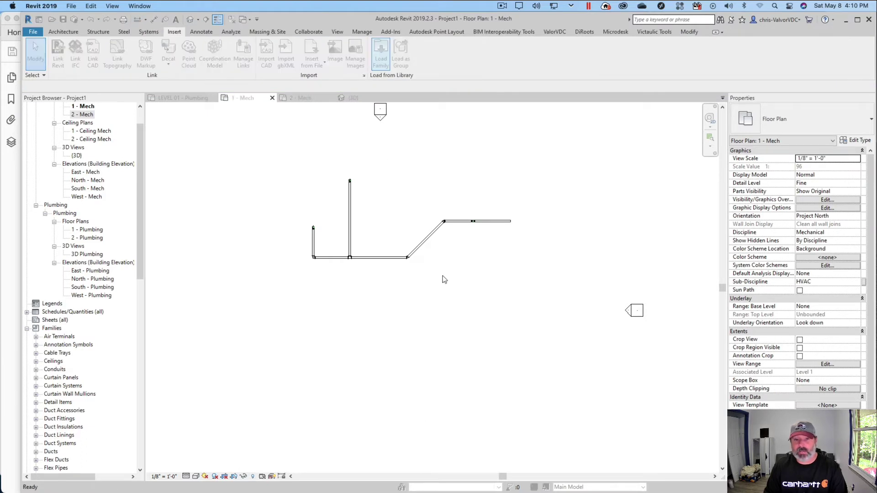
pyautogui.moveTo(329, 270); pyautogui.dragTo(329, 216)
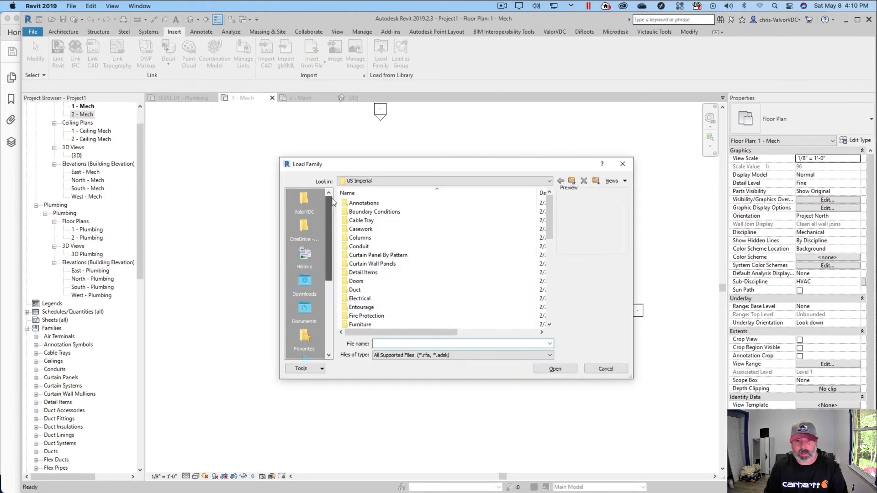
pyautogui.click(305, 225)
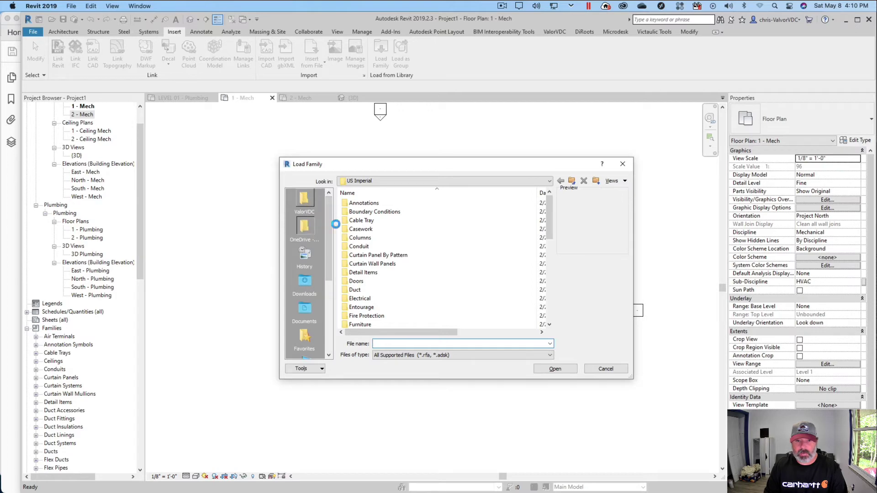
pyautogui.doubleClick(357, 221)
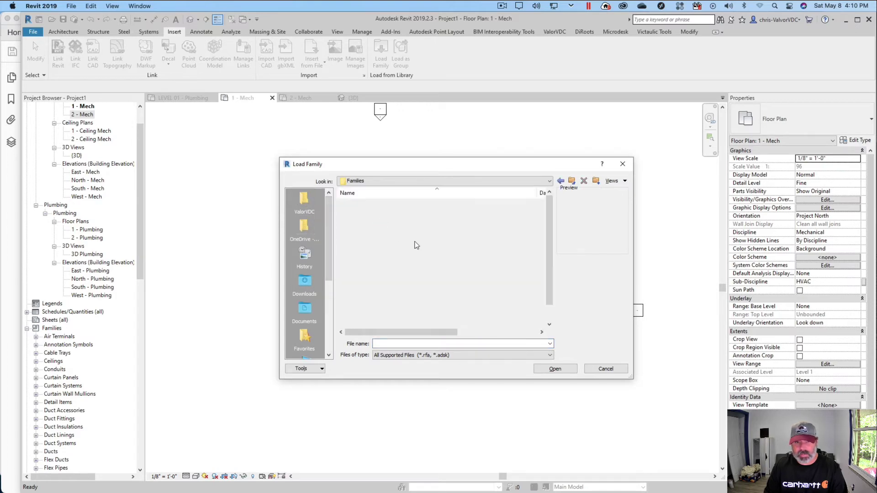
pyautogui.doubleClick(368, 230)
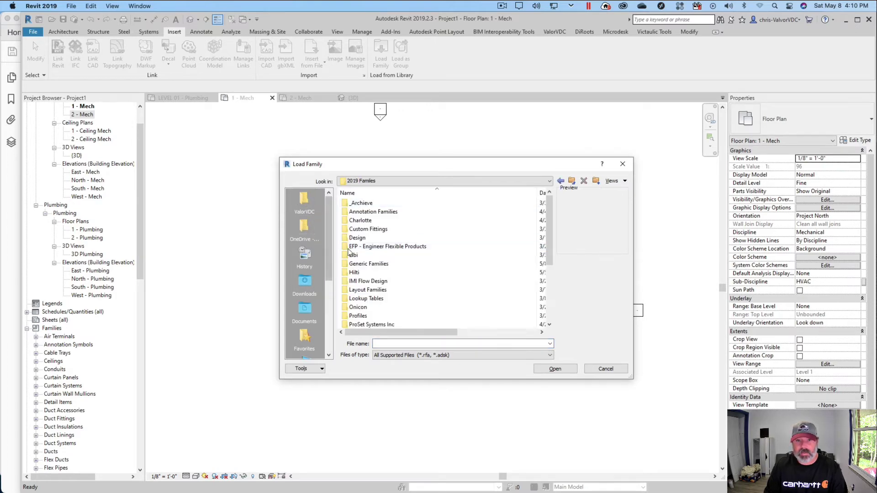
pyautogui.scroll(-1, 399, 315)
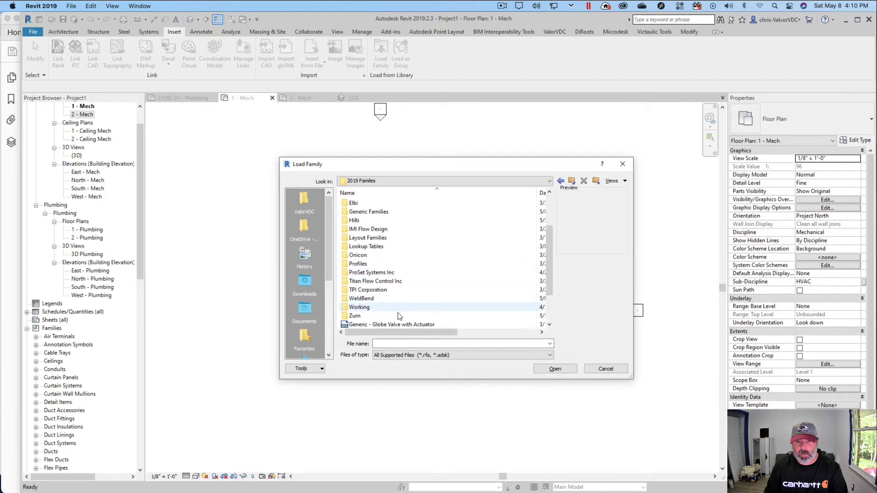
pyautogui.doubleClick(365, 299)
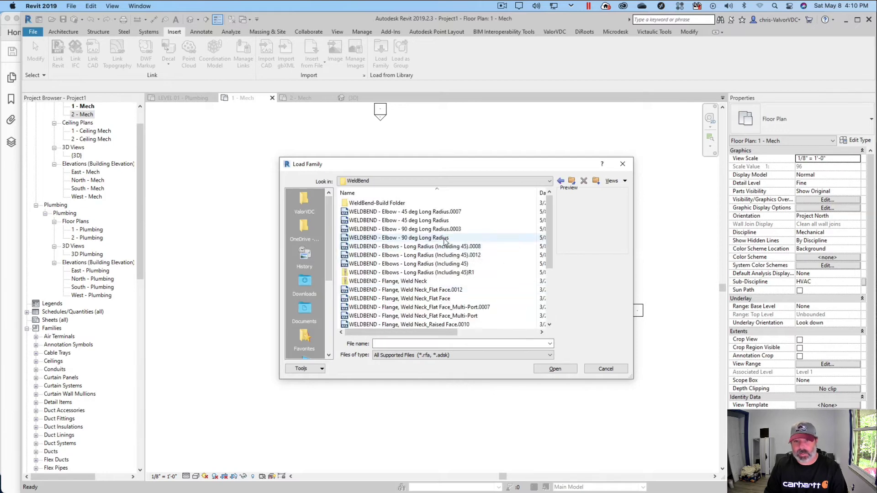
pyautogui.click(417, 221)
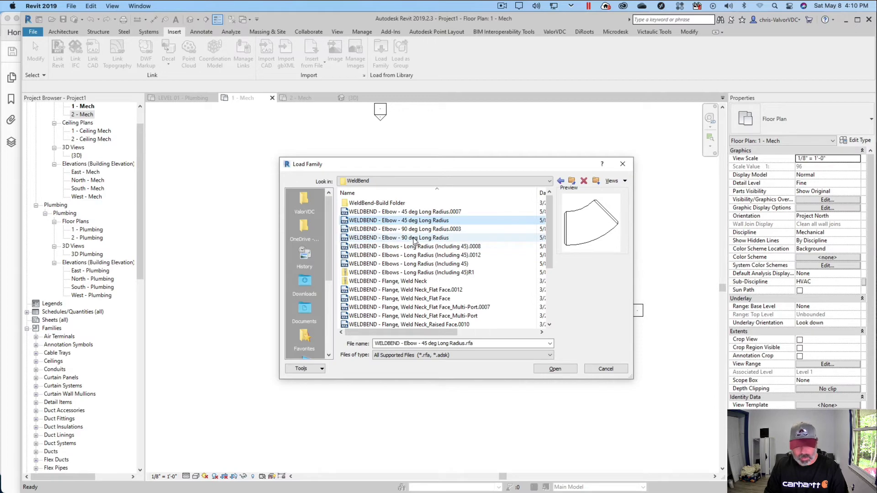
pyautogui.click(415, 239)
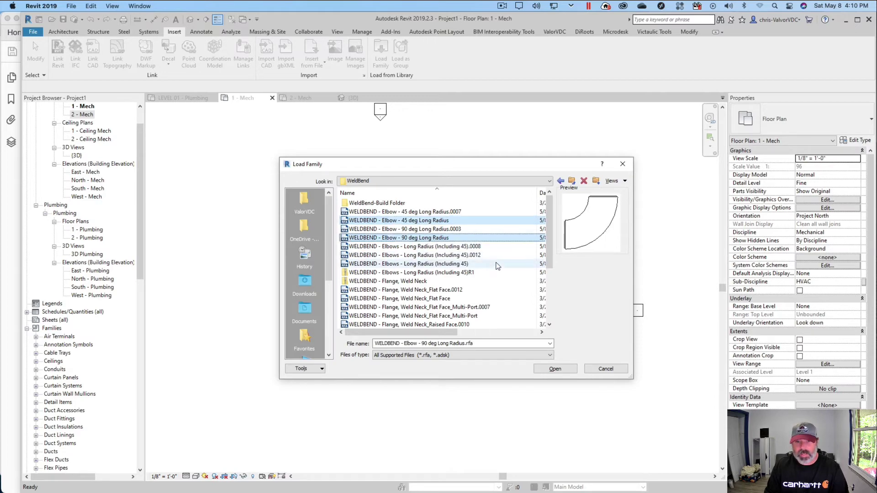
pyautogui.click(413, 265)
pyautogui.scroll(-2, 413, 268)
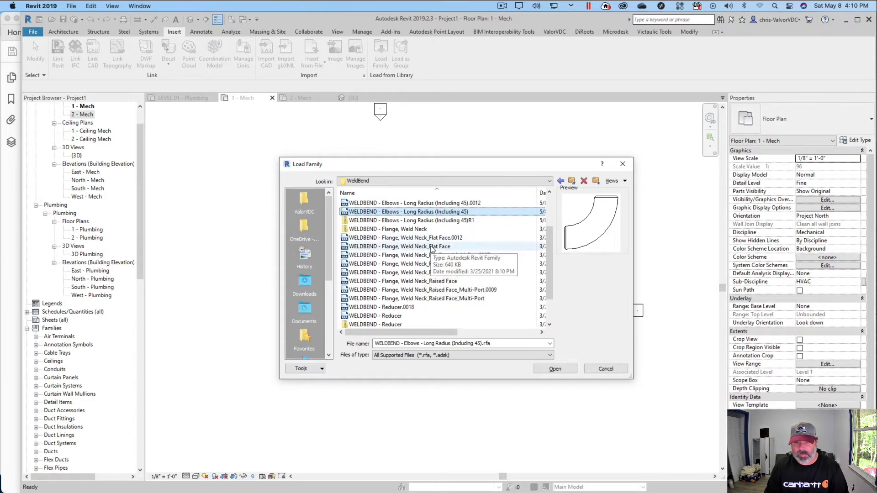
pyautogui.click(433, 247)
pyautogui.keyDown('ctrl'); pyautogui.click(457, 264); pyautogui.keyUp('ctrl')
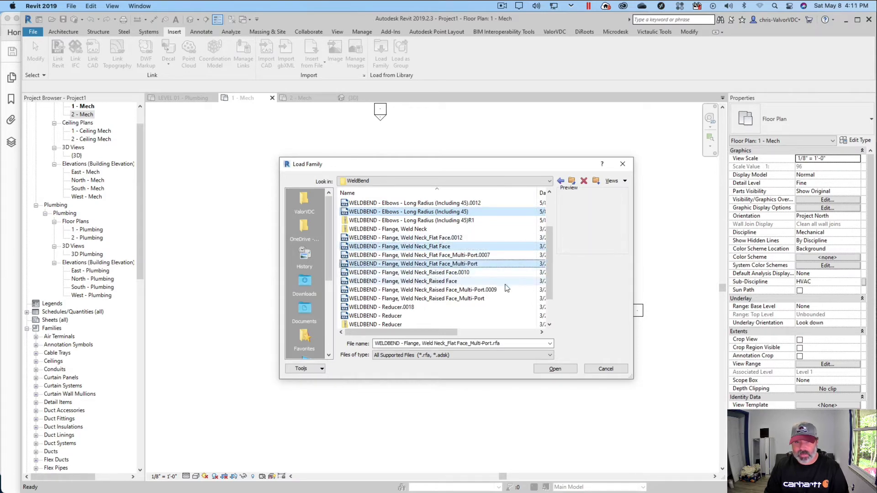
pyautogui.keyDown('ctrl'); pyautogui.click(448, 282); pyautogui.keyUp('ctrl')
pyautogui.keyDown('ctrl'); pyautogui.click(471, 298); pyautogui.keyUp('ctrl')
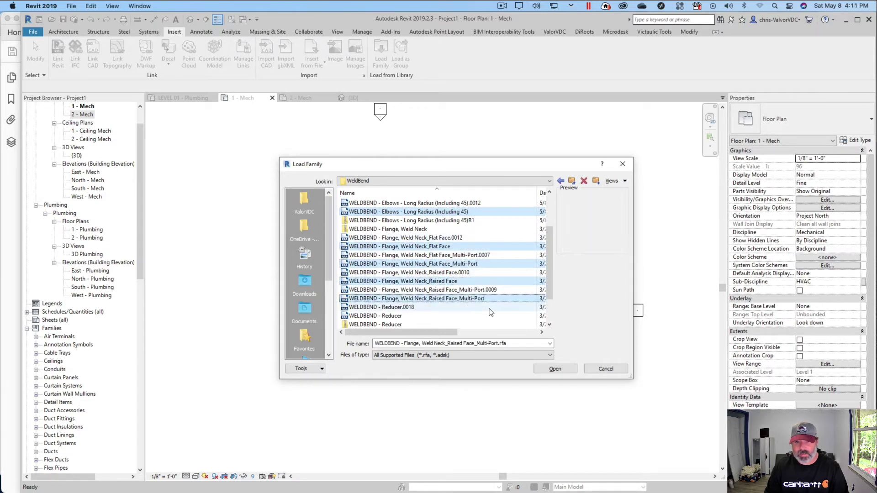
pyautogui.keyDown('ctrl'); pyautogui.click(395, 316); pyautogui.keyUp('ctrl')
pyautogui.scroll(-2, 411, 318)
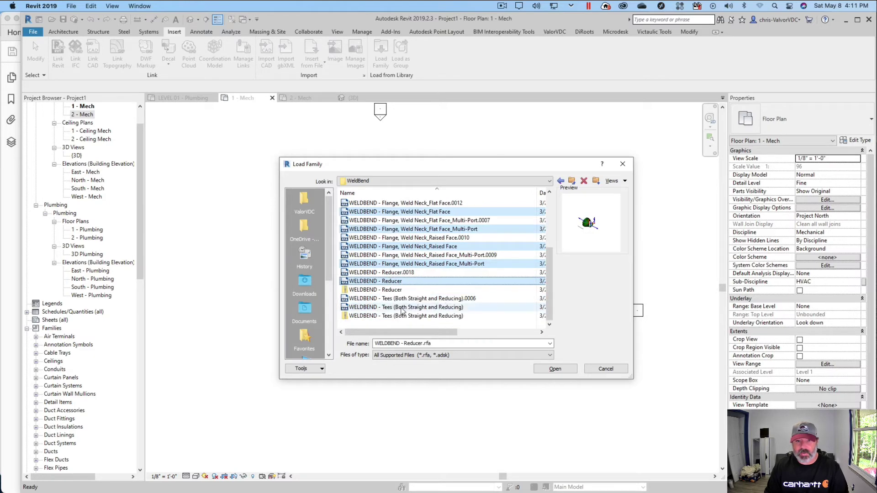
pyautogui.keyDown('ctrl'); pyautogui.click(418, 316); pyautogui.keyUp('ctrl')
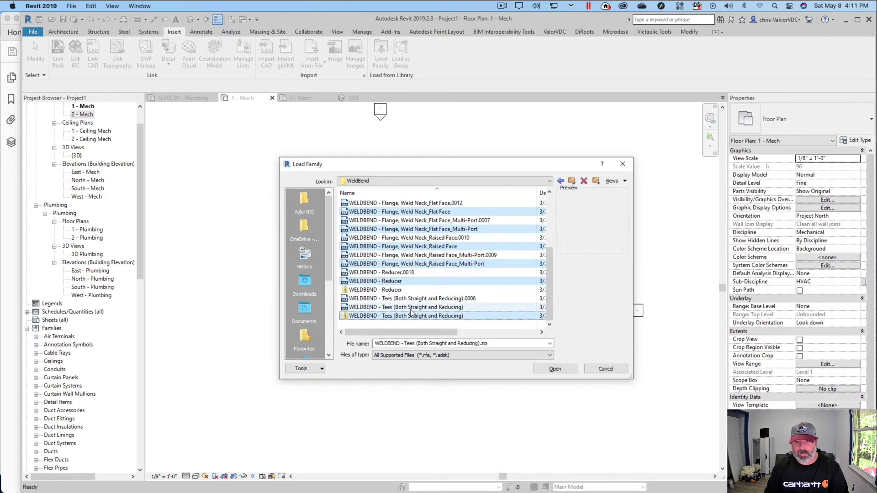
pyautogui.keyDown('ctrl'); pyautogui.click(408, 308); pyautogui.keyUp('ctrl')
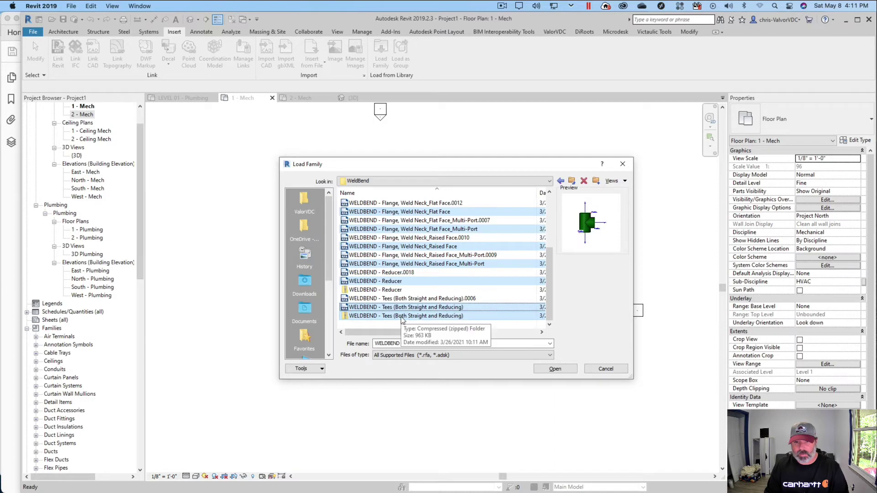
pyautogui.keyDown('ctrl'); pyautogui.click(426, 317); pyautogui.keyUp('ctrl')
# - Load the unnumbered WELDBEND families: tees, reducer, four weld neck flanges, combined long radius elbows, and the separate 90° and 45° long radius elbows
pyautogui.click(422, 309)
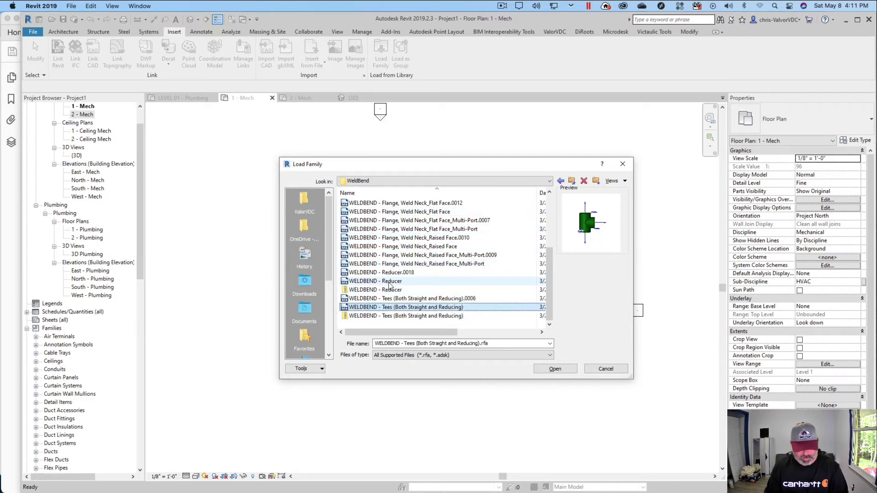
pyautogui.click(392, 285)
pyautogui.keyDown('ctrl'); pyautogui.click(465, 265); pyautogui.keyUp('ctrl')
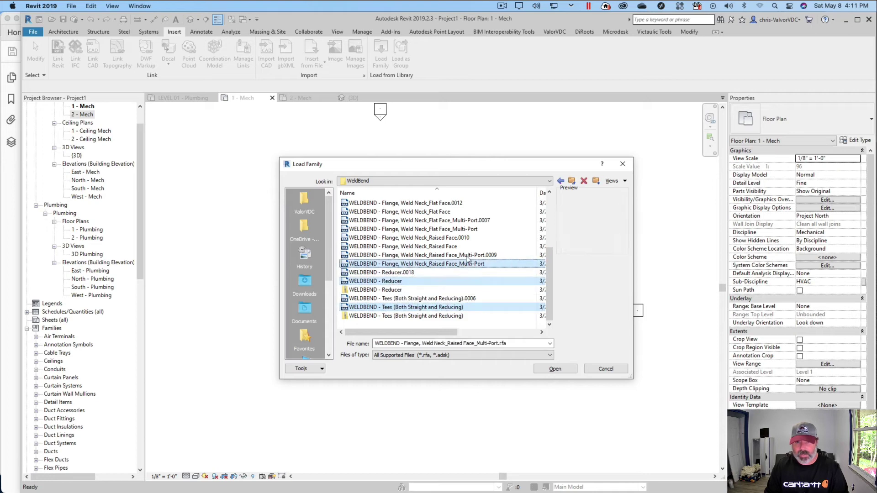
pyautogui.keyDown('ctrl'); pyautogui.click(468, 247); pyautogui.keyUp('ctrl')
pyautogui.keyDown('ctrl'); pyautogui.click(457, 229); pyautogui.keyUp('ctrl')
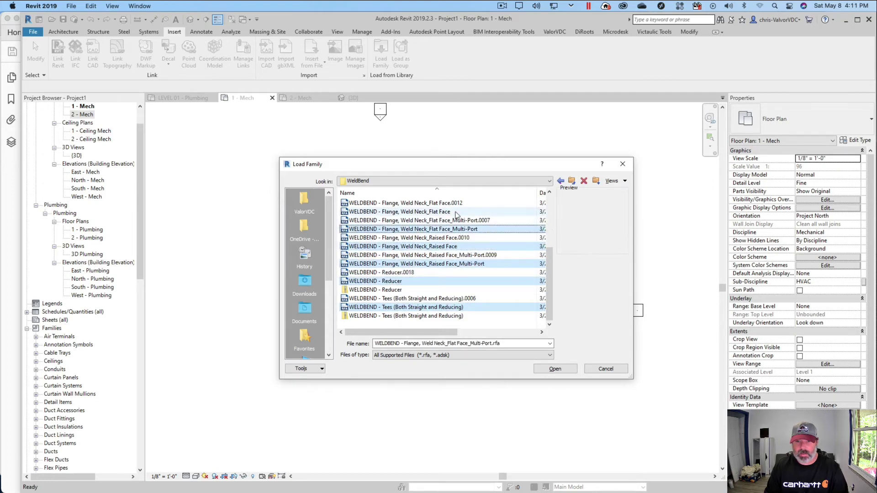
pyautogui.keyDown('ctrl'); pyautogui.click(440, 212); pyautogui.keyUp('ctrl')
pyautogui.scroll(2, 550, 274)
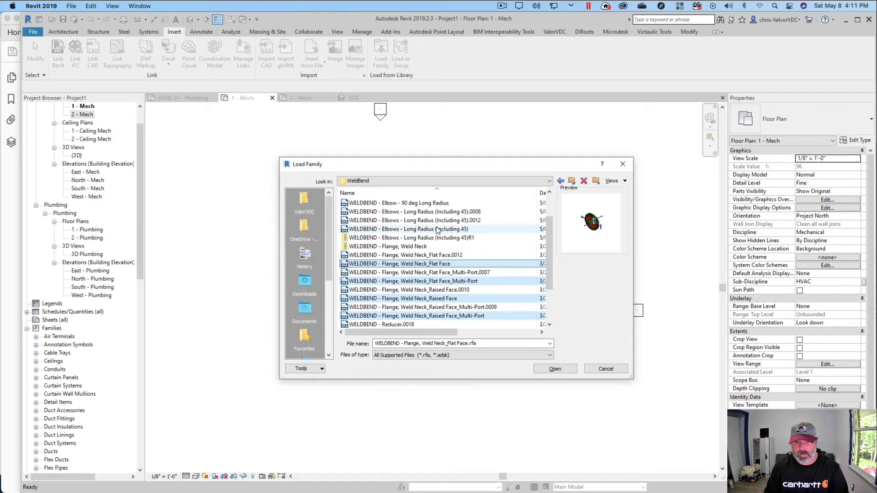
pyautogui.keyDown('ctrl'); pyautogui.click(434, 229); pyautogui.keyUp('ctrl')
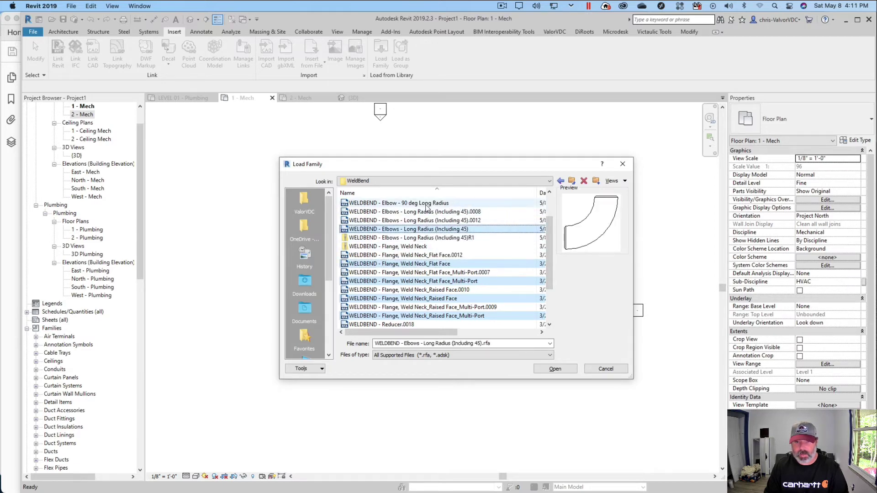
pyautogui.keyDown('ctrl'); pyautogui.click(429, 203); pyautogui.keyUp('ctrl')
pyautogui.scroll(2, 549, 252)
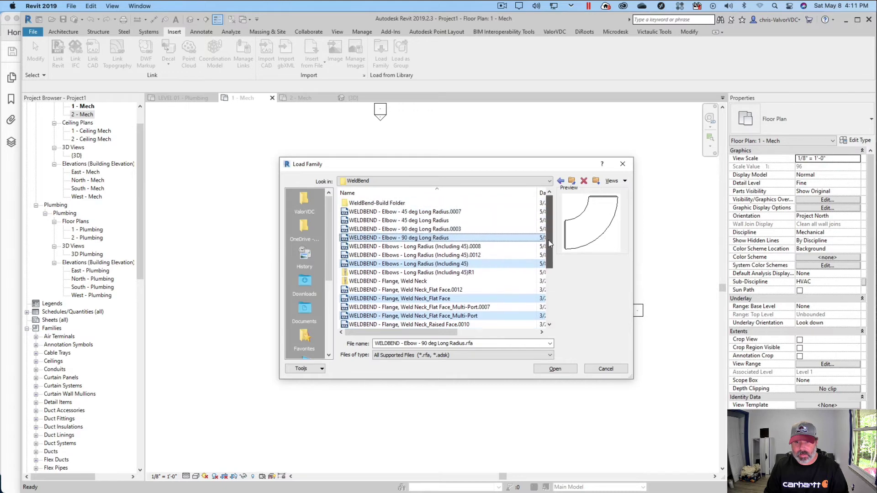
pyautogui.keyDown('ctrl'); pyautogui.click(415, 223); pyautogui.keyUp('ctrl')
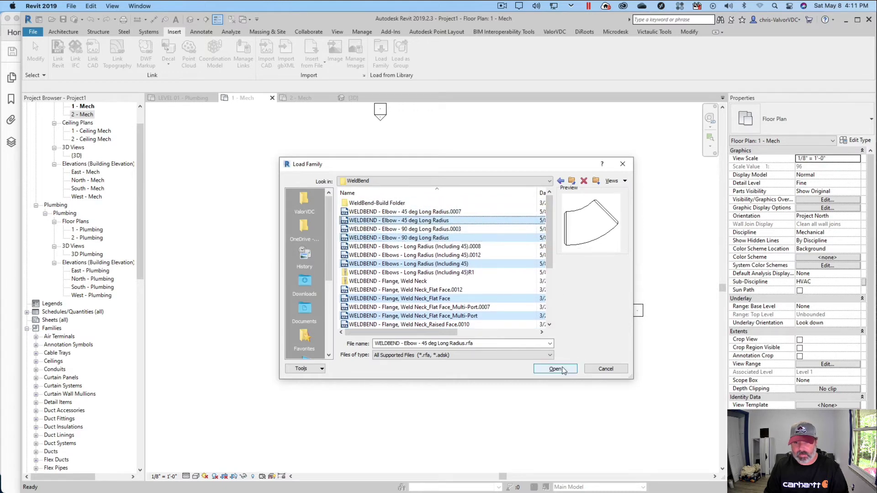
pyautogui.click(555, 368)
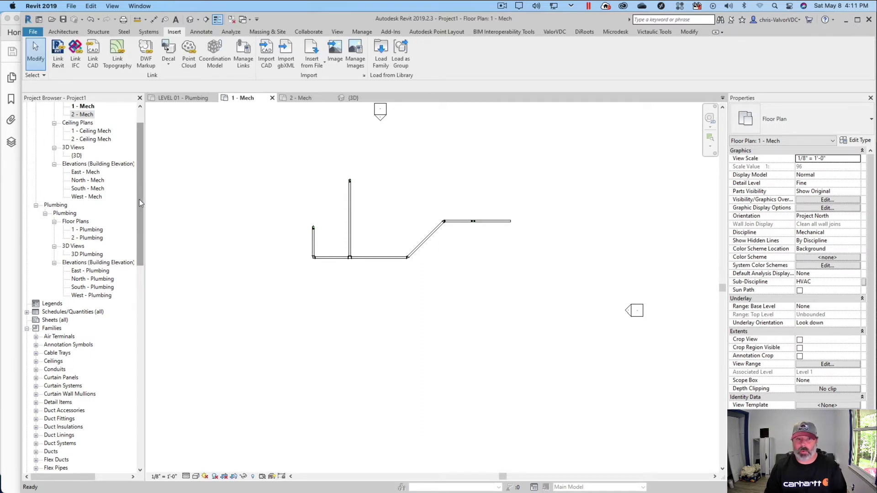
# - Find the WELDBEND families among the project's pipe fittings and widen the Project Browser to show their full names
pyautogui.moveTo(139, 199); pyautogui.dragTo(173, 378)
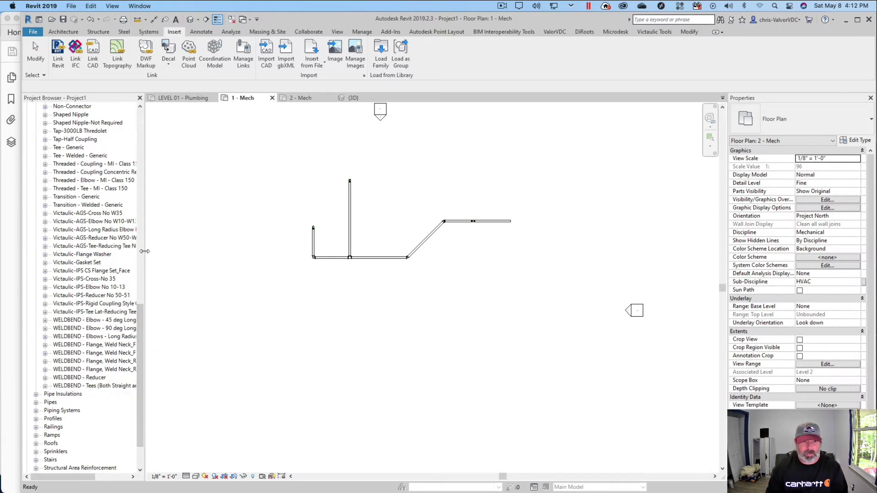
pyautogui.moveTo(143, 253); pyautogui.dragTo(188, 251)
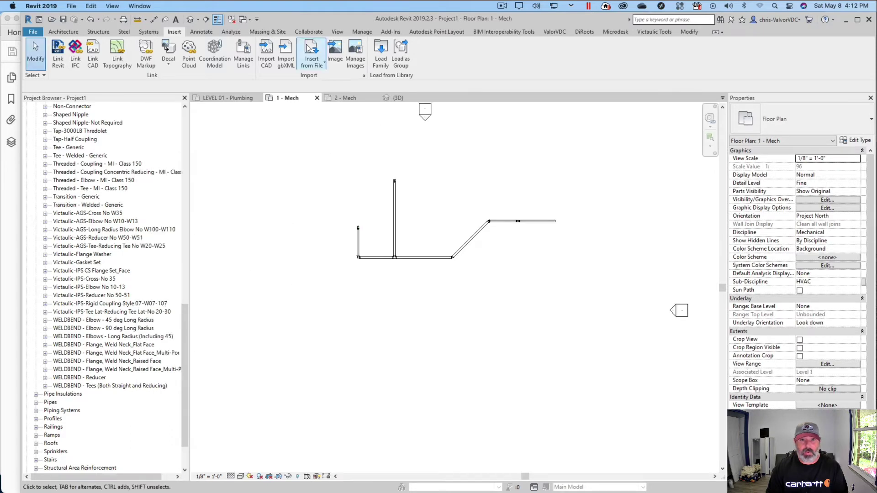
# - Load the unnumbered Weld Gap and Weld Gap -Multi-Port families from the Generic Families folder of the 2019 library
pyautogui.click(381, 51)
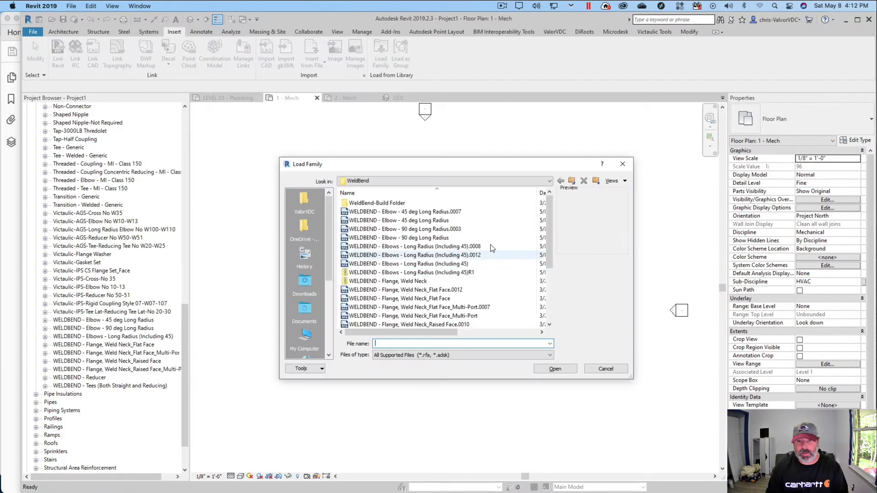
pyautogui.click(572, 181)
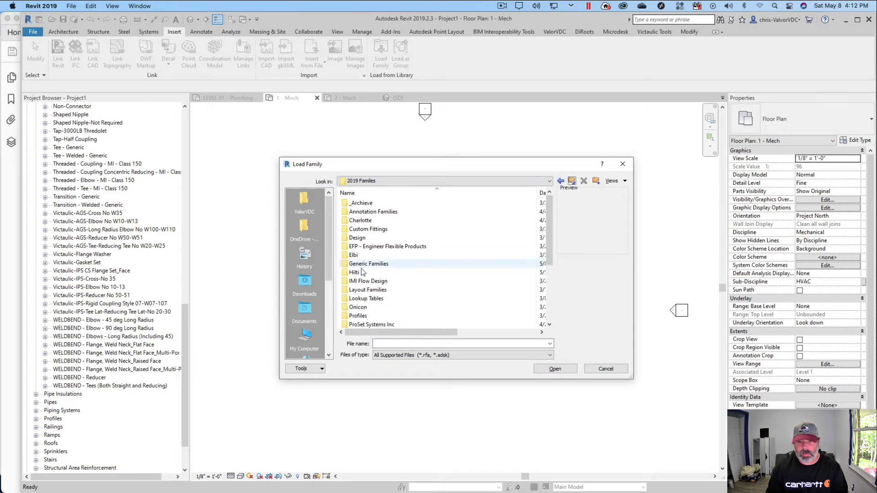
pyautogui.doubleClick(425, 272)
pyautogui.scroll(-10, 435, 274)
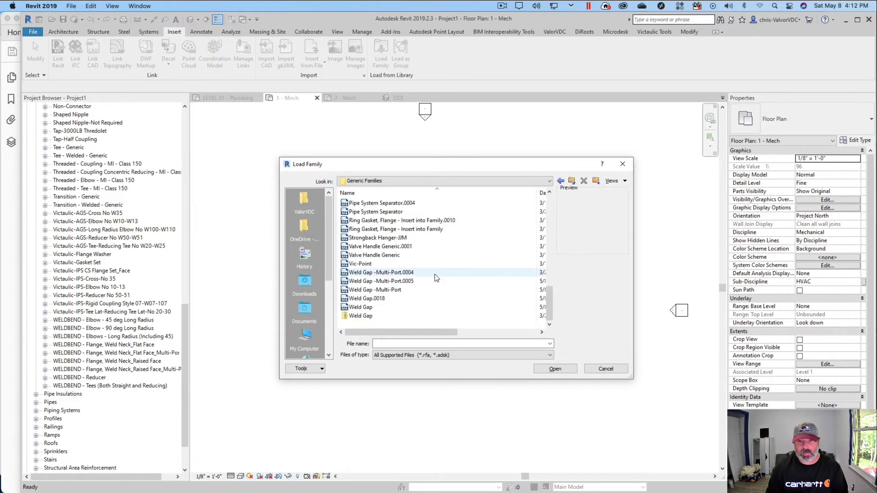
pyautogui.click(366, 309)
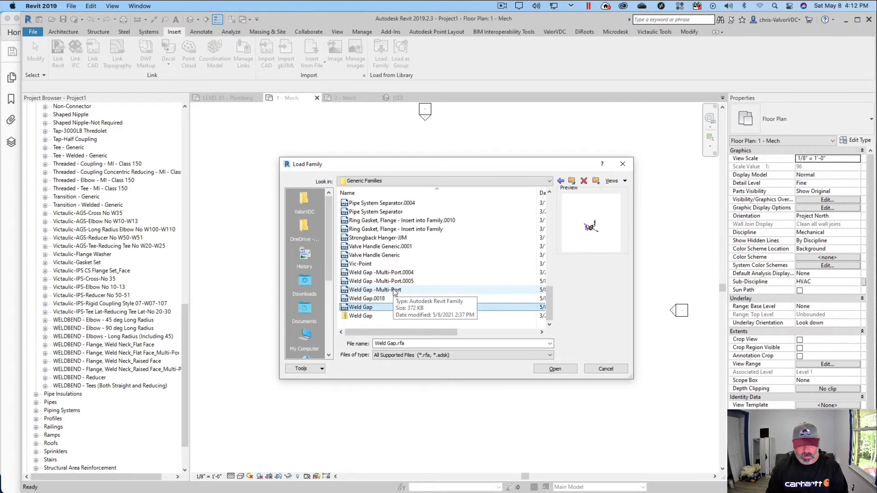
pyautogui.click(554, 369)
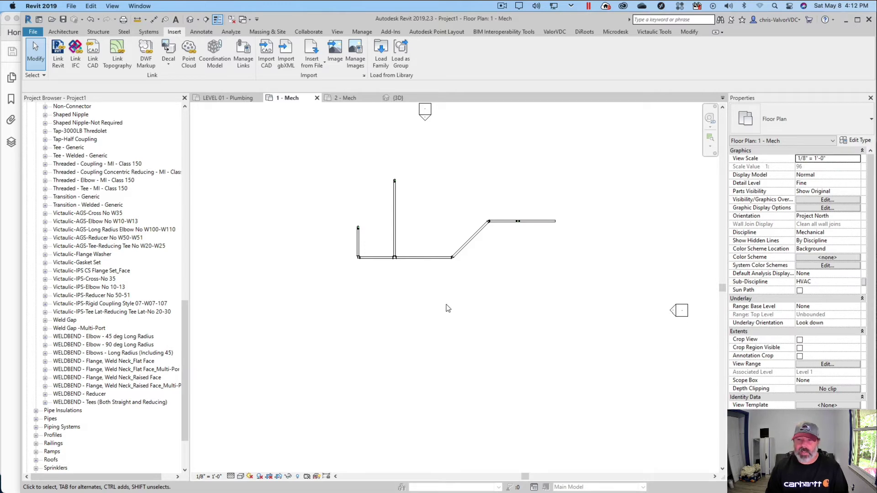
# - Open the type properties of the last straight pipe and duplicate the Standard pipe type as Weld Pipe
pyautogui.scroll(-1, 447, 306)
pyautogui.moveTo(466, 305); pyautogui.dragTo(449, 293, button='middle')
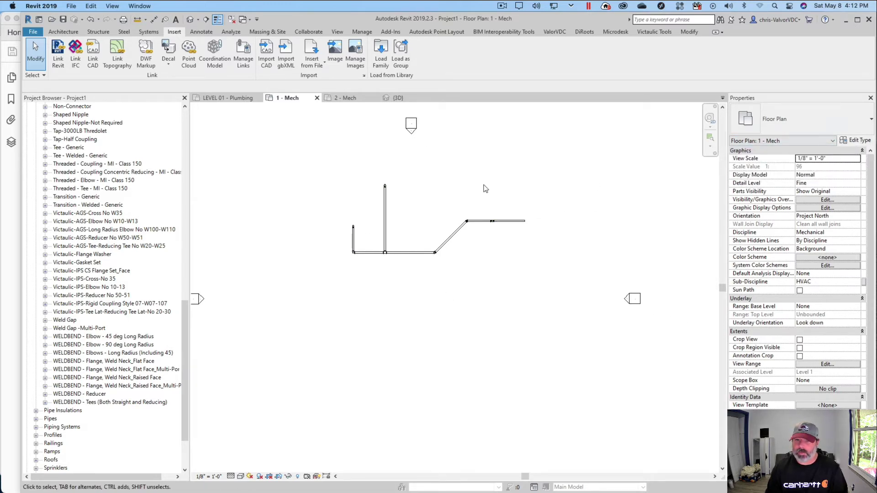
pyautogui.click(516, 223)
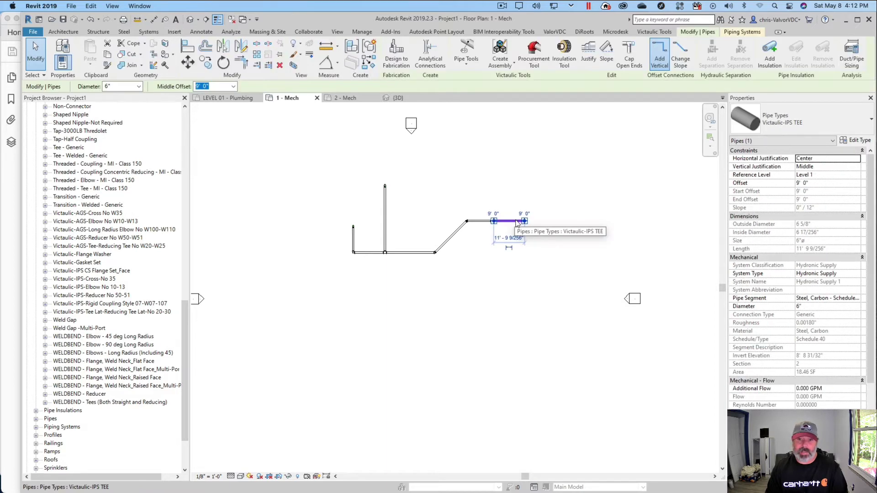
pyautogui.click(855, 140)
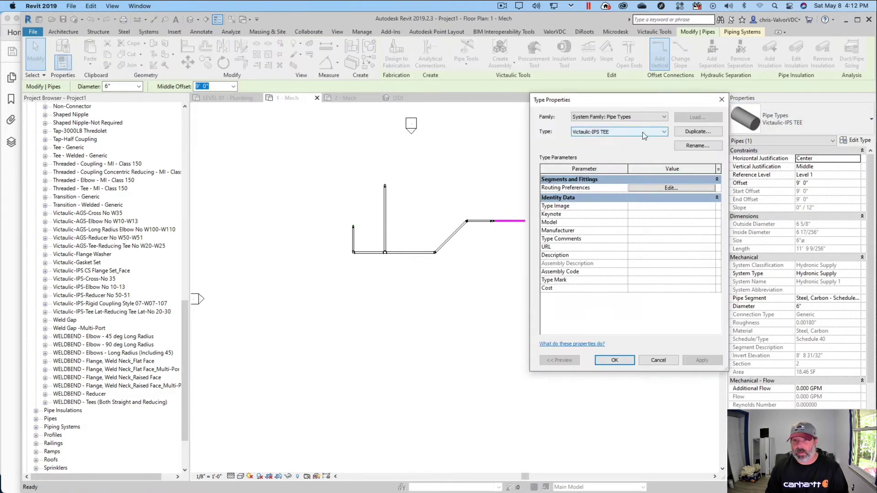
pyautogui.click(639, 132)
pyautogui.click(589, 146)
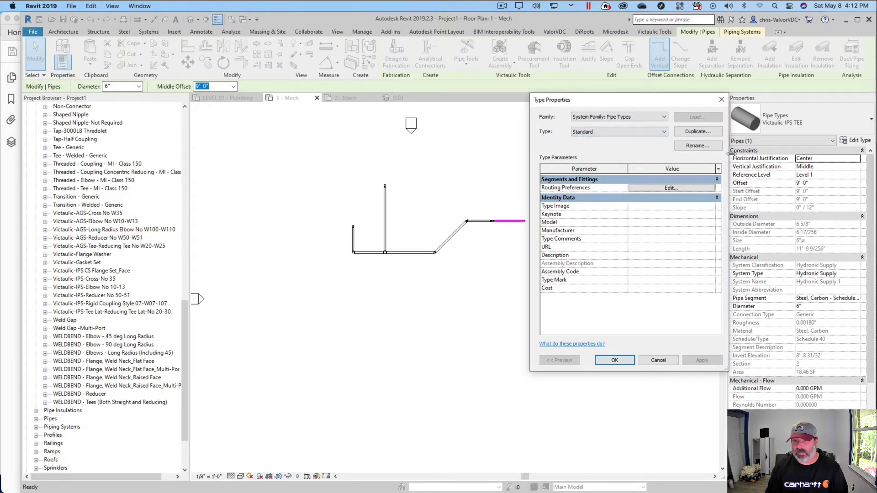
pyautogui.click(693, 132)
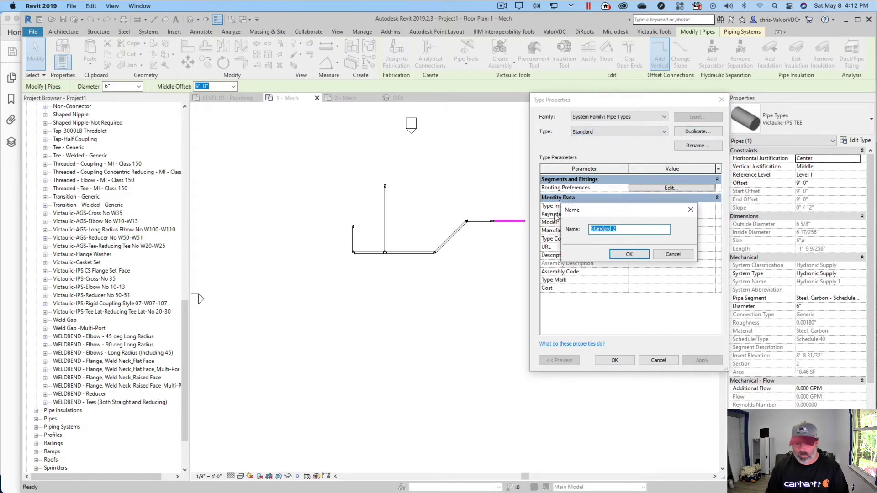
pyautogui.write('Weld Pipe')
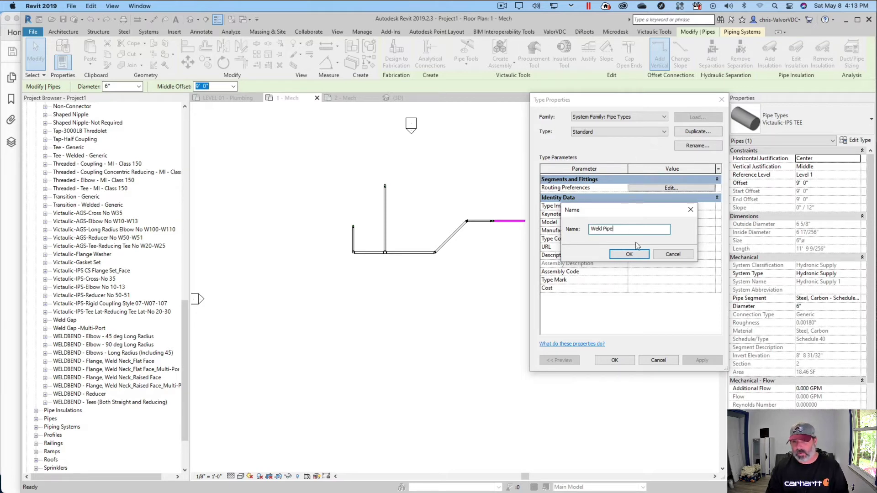
pyautogui.click(630, 255)
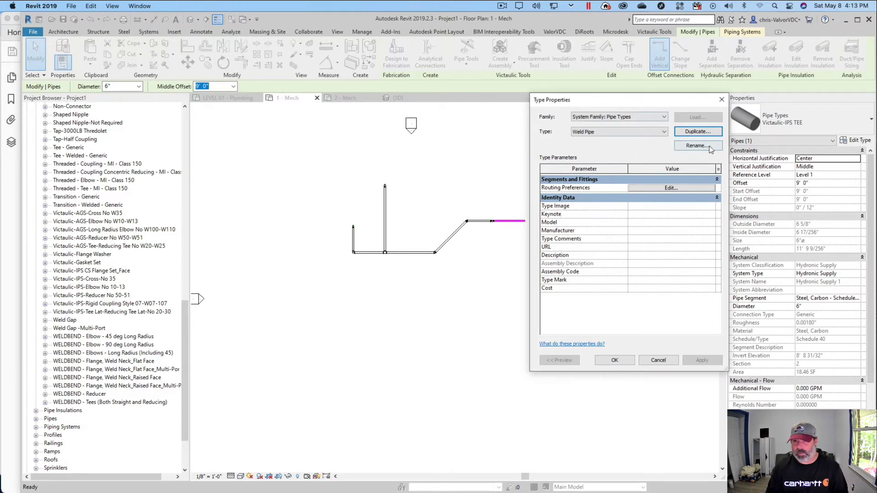
# - Open the routing preferences of the Weld Pipe type and set its pipe segment to Steel, Carbon - Standard Weight
pyautogui.click(664, 133)
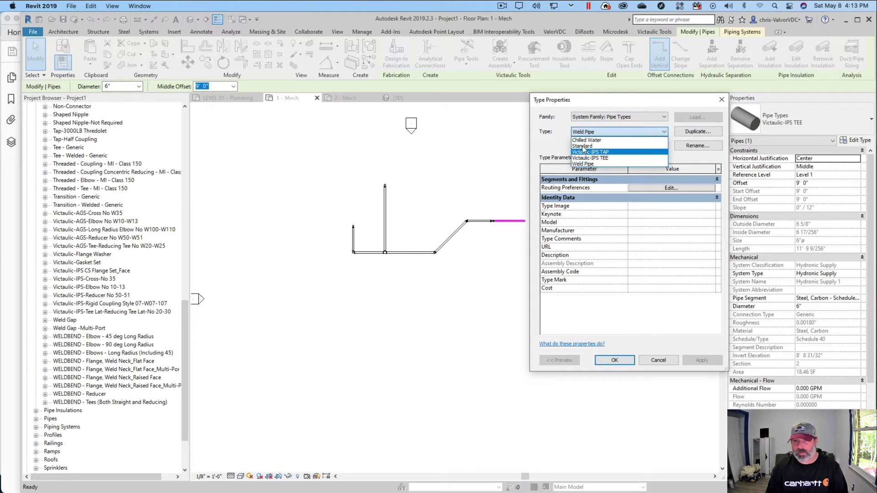
pyautogui.click(587, 163)
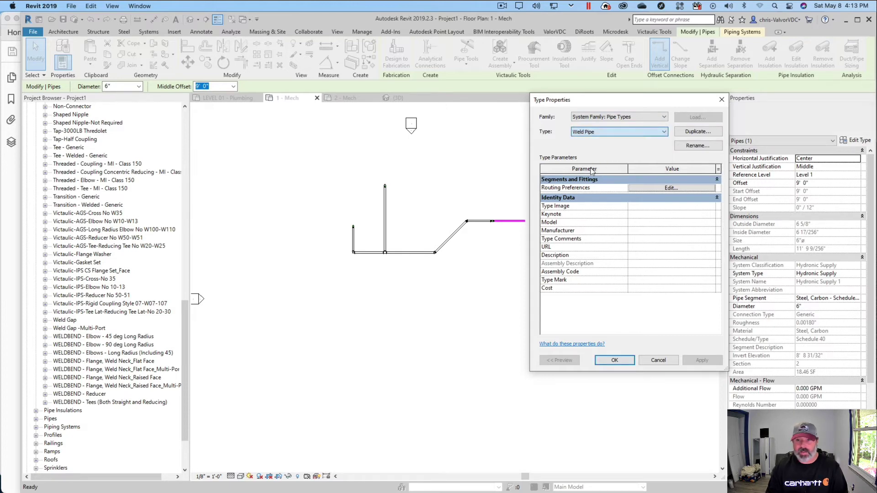
pyautogui.click(669, 188)
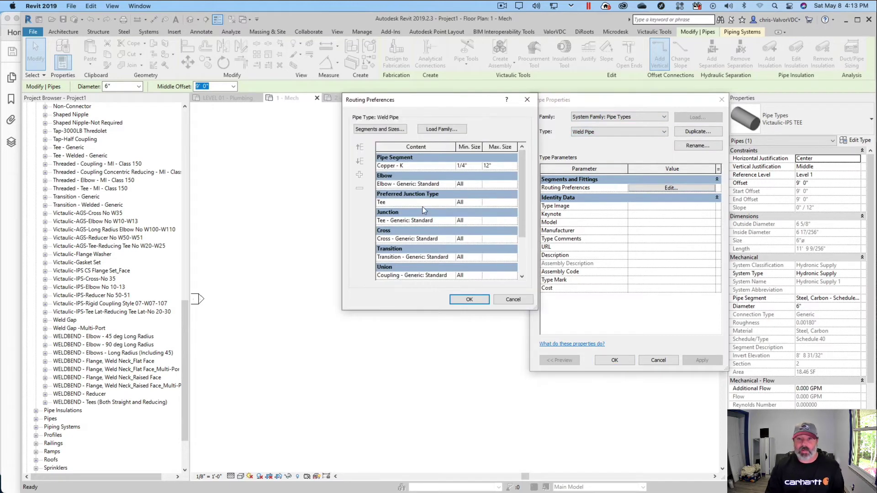
pyautogui.scroll(-3, 422, 206)
pyautogui.scroll(3, 422, 234)
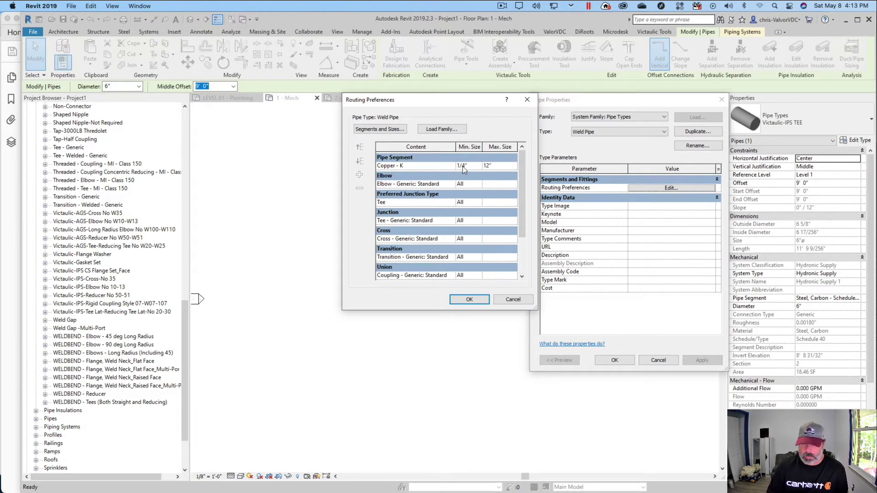
pyautogui.click(451, 168)
pyautogui.scroll(-5, 437, 196)
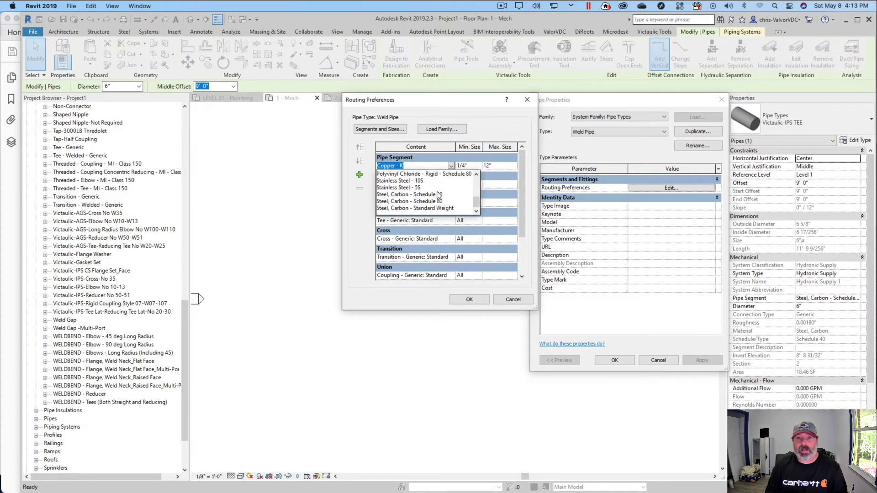
pyautogui.click(425, 208)
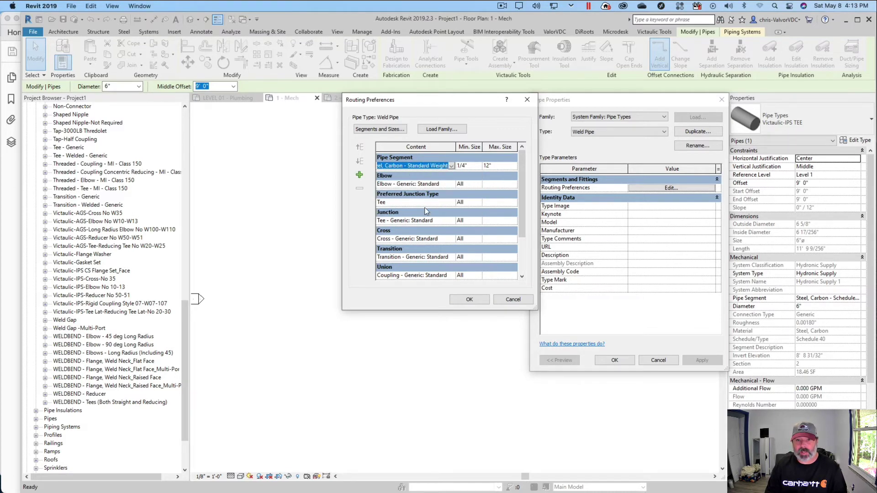
# - Replace the generic elbow of Weld Pipe with WELDBEND - Elbows - Long Radius (Including 45): Schedule STD
pyautogui.click(447, 185)
pyautogui.click(451, 184)
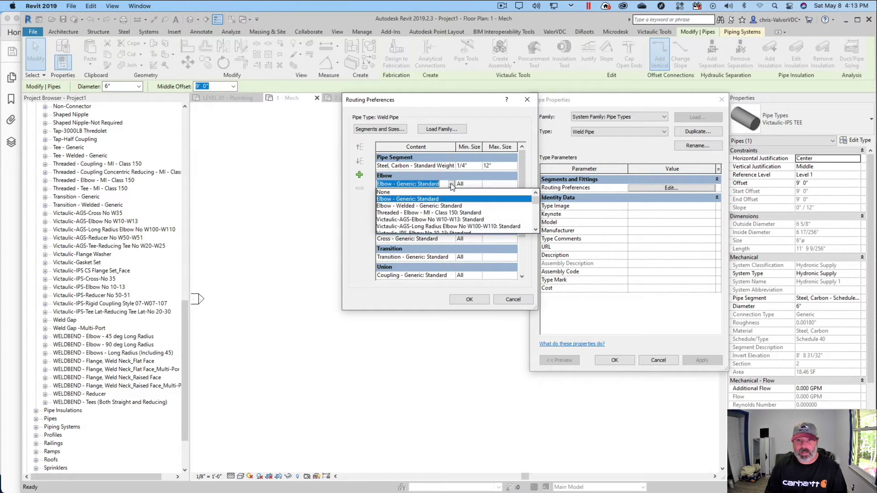
pyautogui.moveTo(534, 201); pyautogui.dragTo(536, 206)
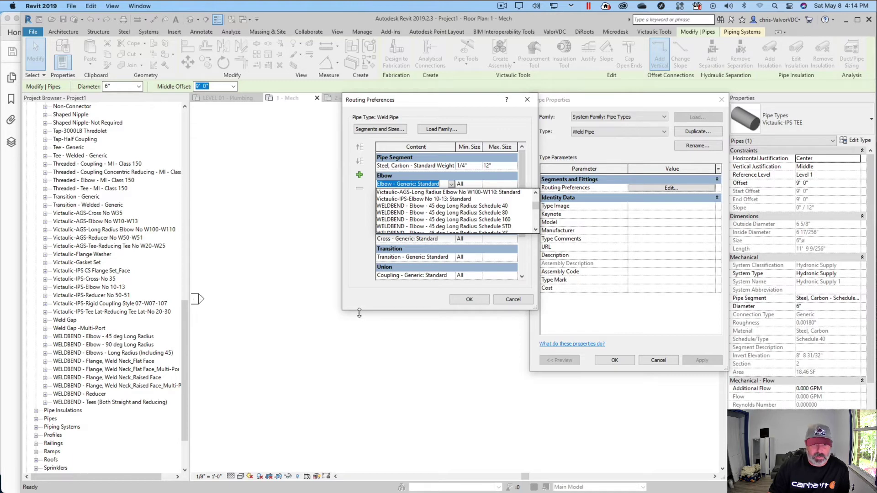
pyautogui.scroll(-1, 457, 213)
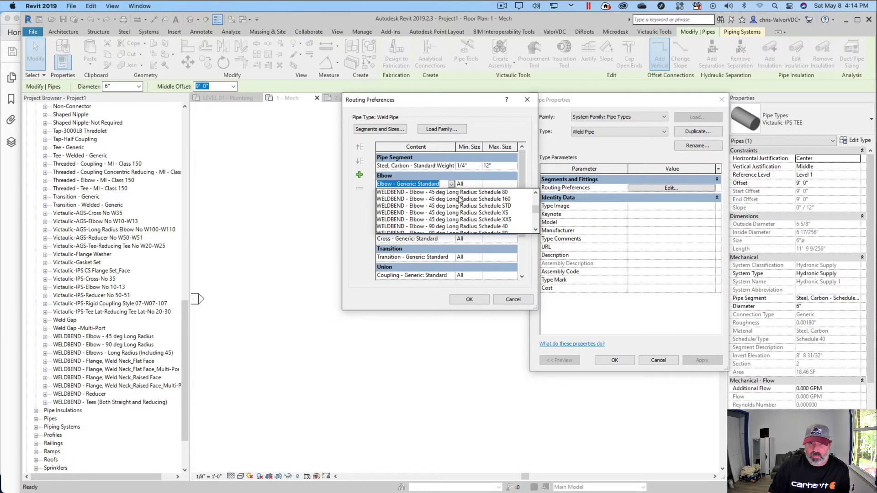
pyautogui.scroll(-3, 455, 211)
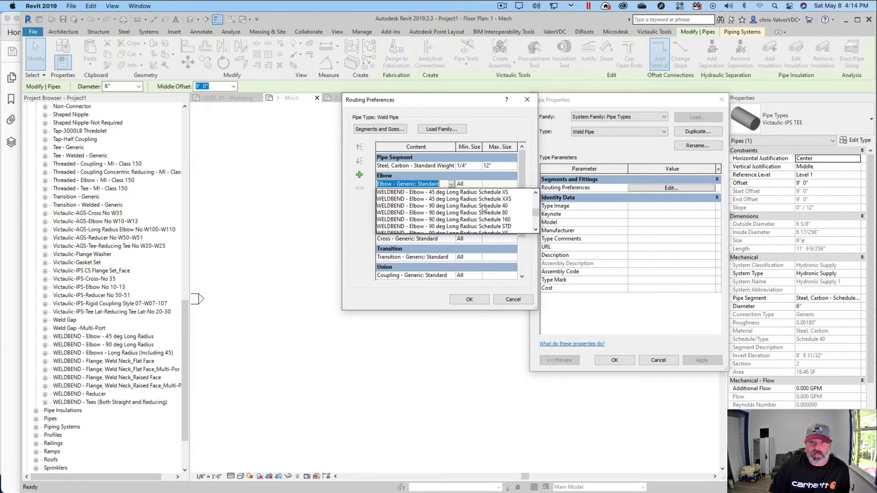
pyautogui.scroll(-1, 482, 215)
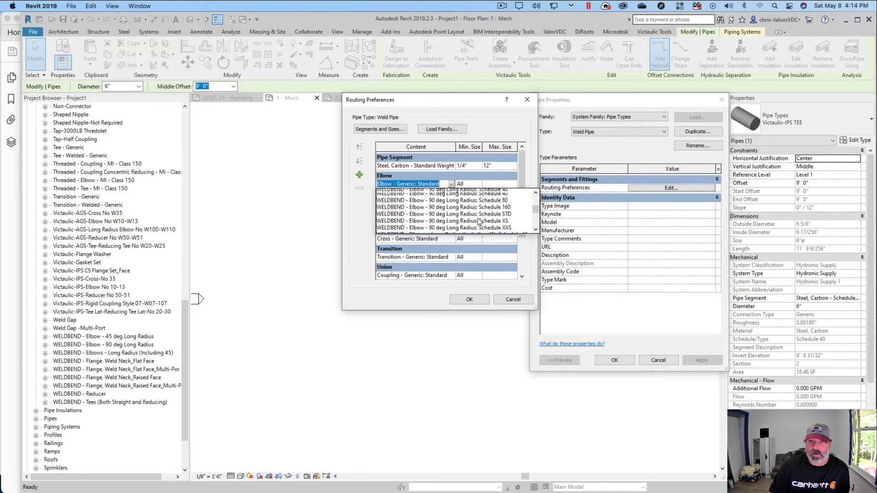
pyautogui.scroll(2, 478, 222)
pyautogui.scroll(-2, 475, 224)
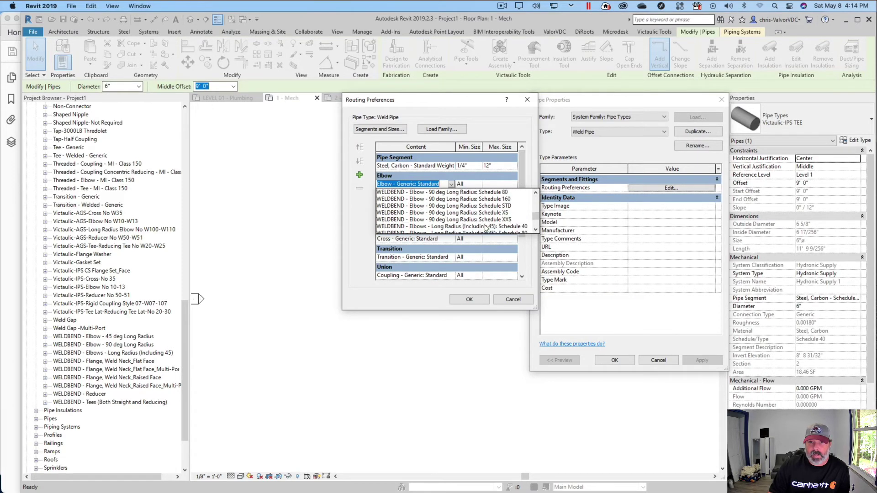
pyautogui.scroll(-1, 471, 217)
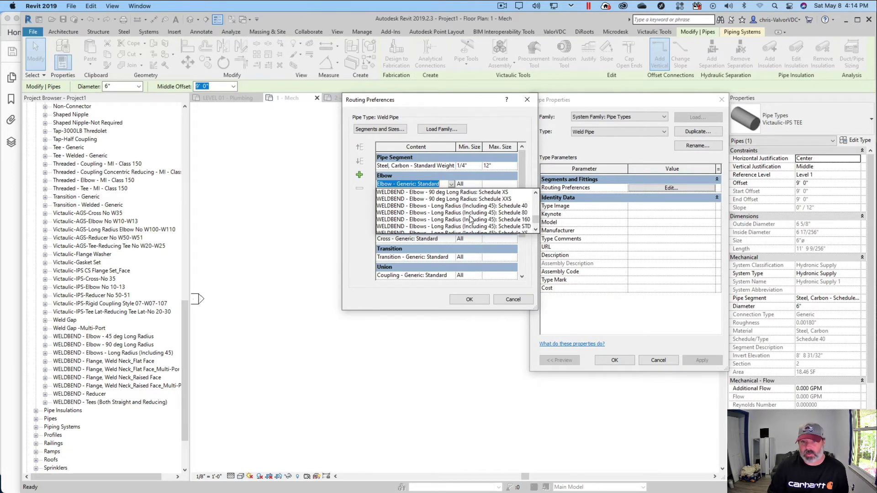
pyautogui.click(511, 230)
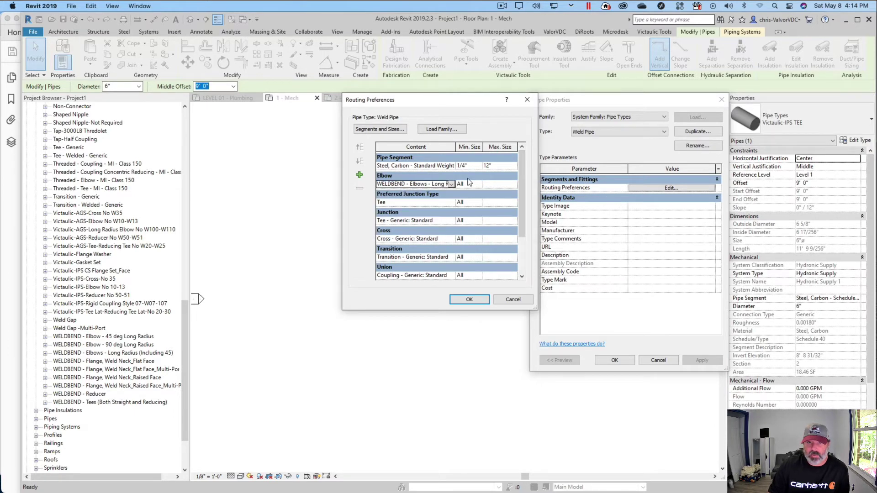
# - Widen the Routing Preferences dialog to show full fitting names and keep the combined long radius elbow at Schedule STD
pyautogui.moveTo(343, 118); pyautogui.dragTo(238, 118)
pyautogui.click(410, 184)
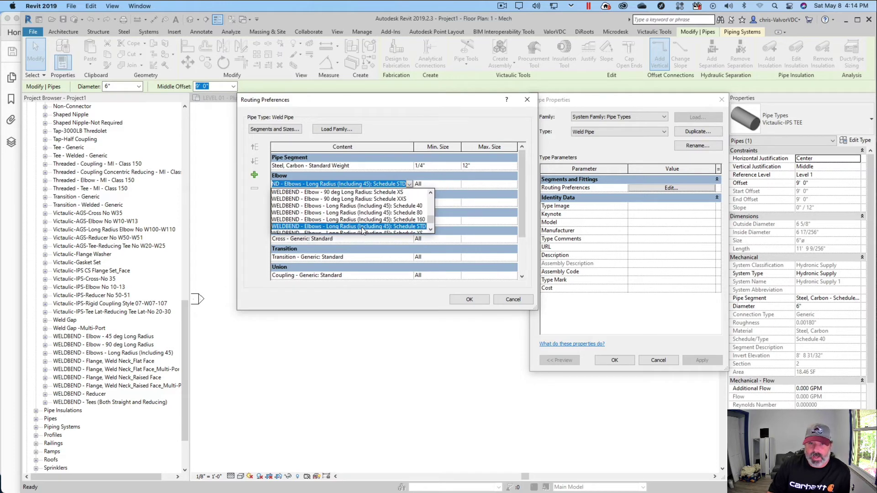
pyautogui.click(400, 227)
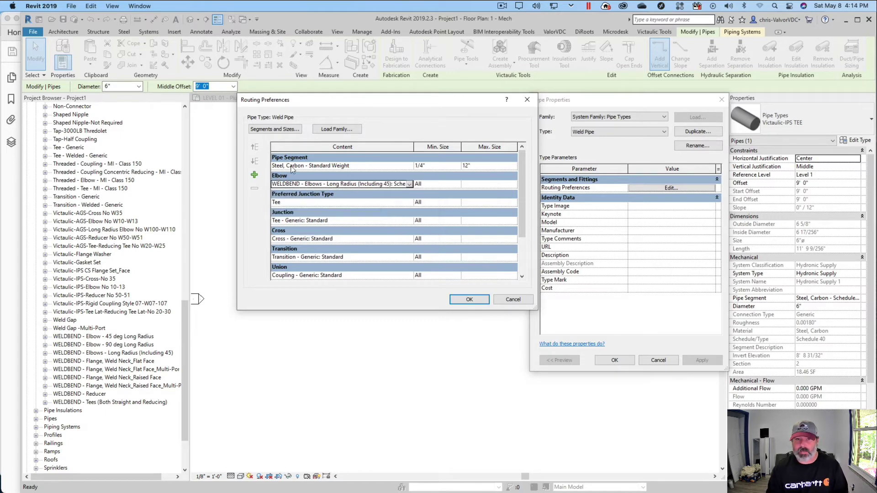
# - Add a second elbow rule using WELDBEND - Elbow - 45 deg Long Radius: Schedule STD
pyautogui.click(255, 175)
pyautogui.click(408, 192)
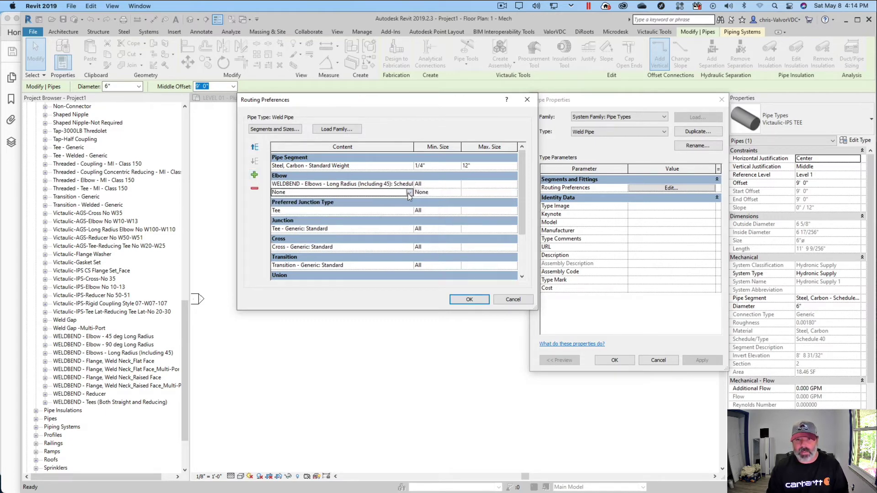
pyautogui.click(408, 192)
pyautogui.scroll(-4, 362, 227)
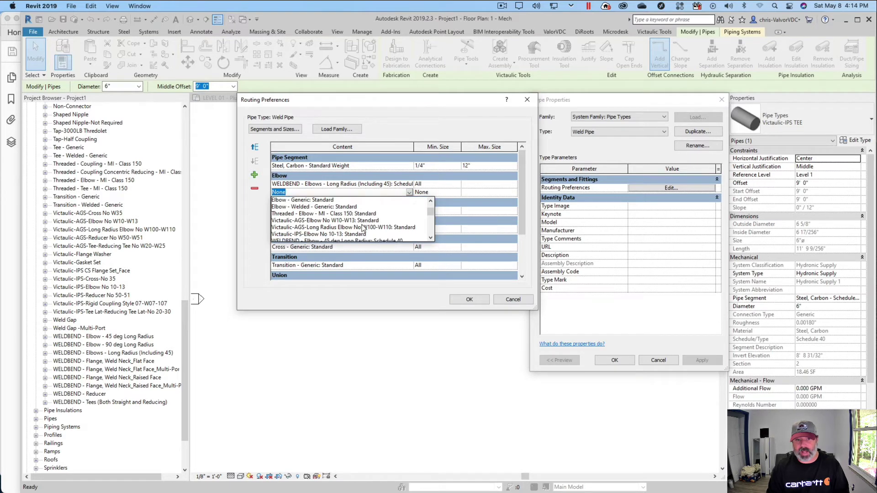
pyautogui.scroll(1, 363, 227)
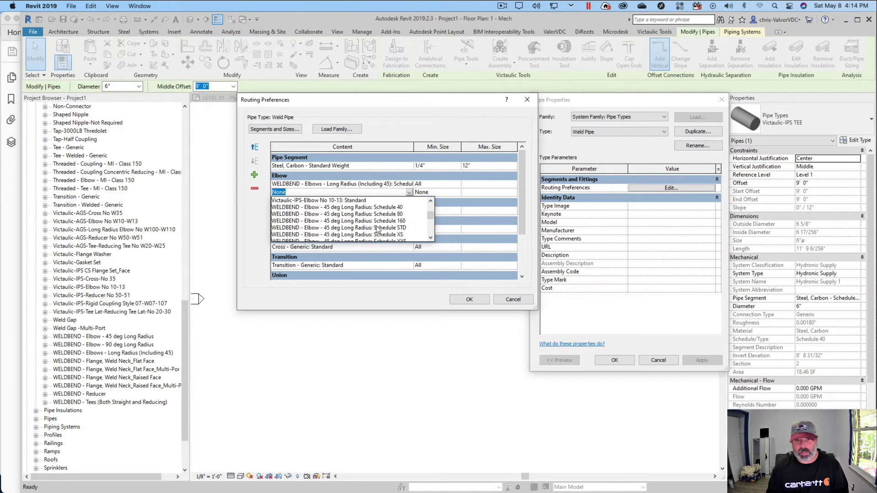
pyautogui.click(378, 227)
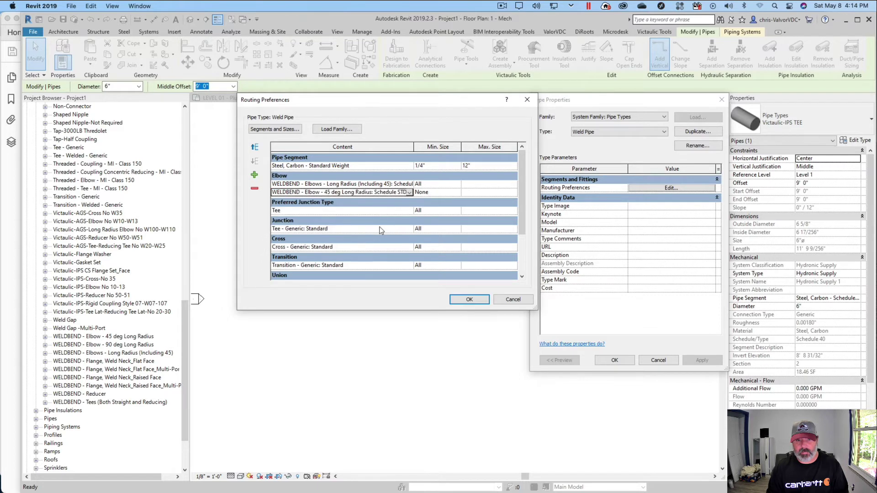
# - Add a third elbow rule using WELDBEND - Elbow - 90 deg Long Radius: Schedule STD
pyautogui.click(255, 175)
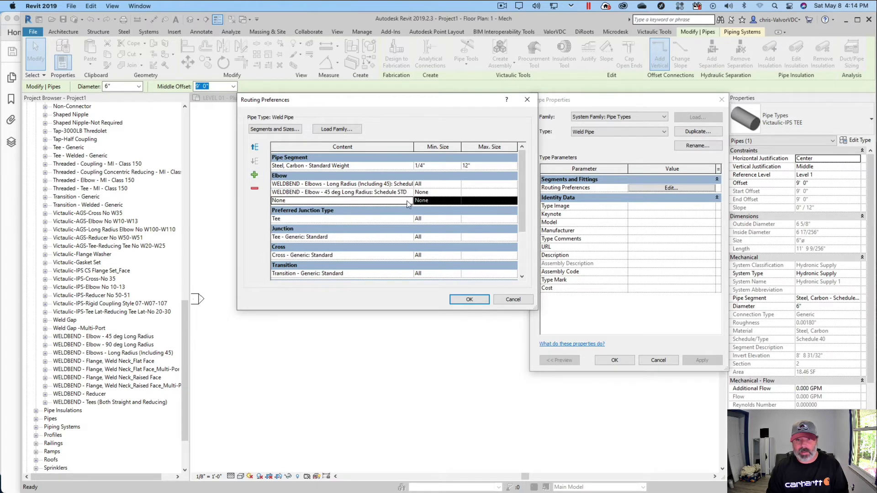
pyautogui.click(409, 200)
pyautogui.scroll(-5, 358, 225)
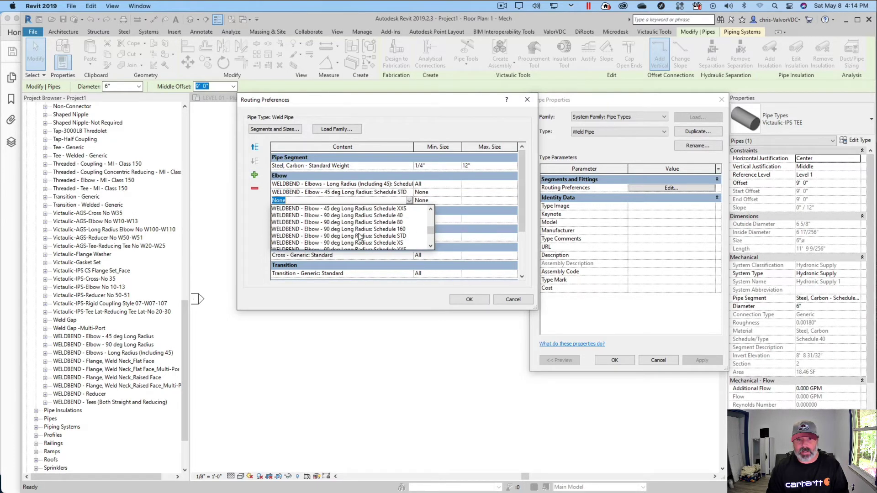
pyautogui.click(387, 236)
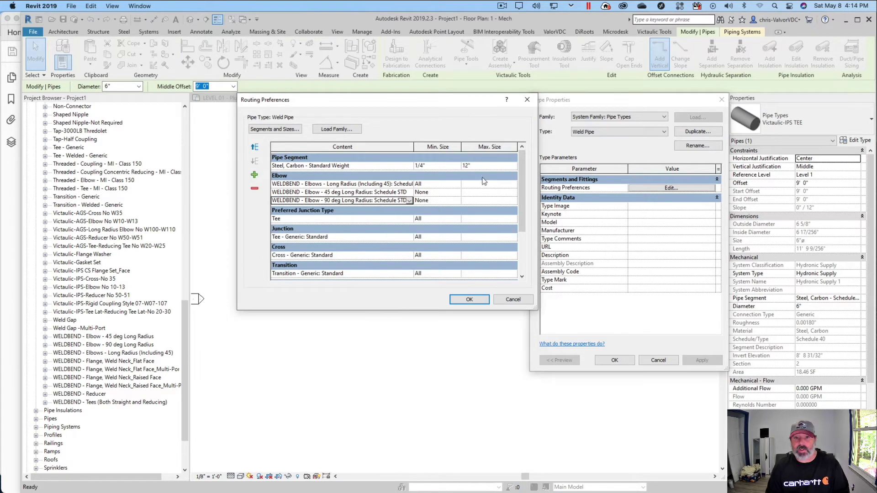
# - Set the minimum size to All for the 45 deg and 90 deg Long Radius elbow rules
pyautogui.click(457, 193)
pyautogui.click(457, 193)
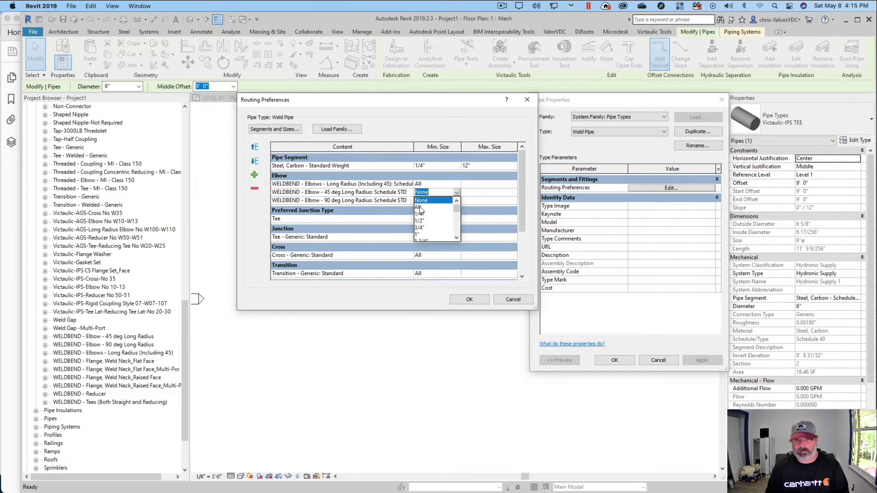
pyautogui.click(424, 209)
pyautogui.click(457, 202)
pyautogui.click(457, 201)
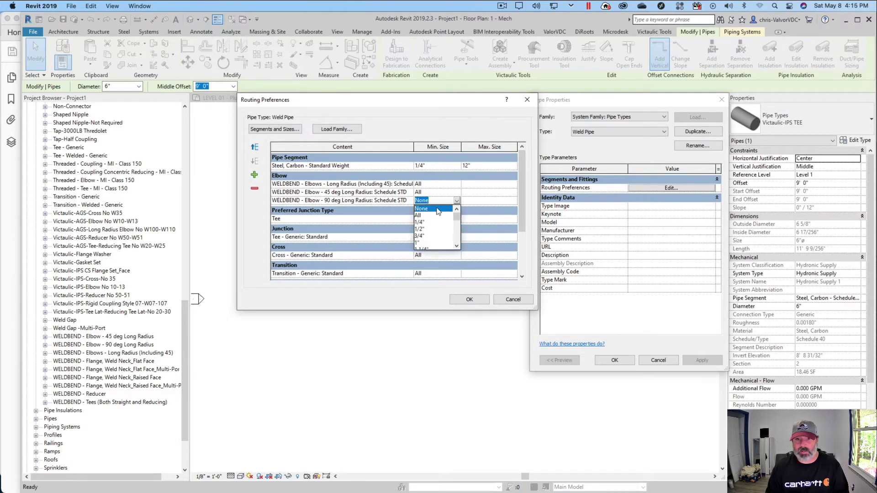
pyautogui.click(424, 217)
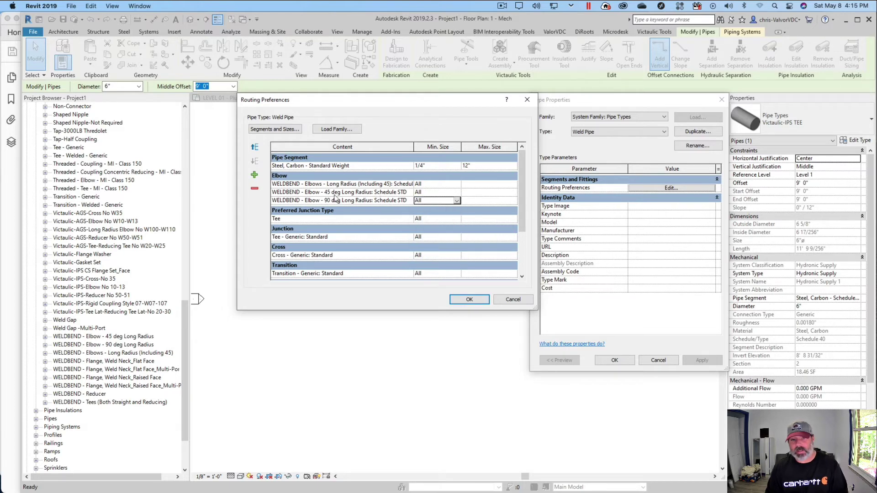
pyautogui.click(46, 339)
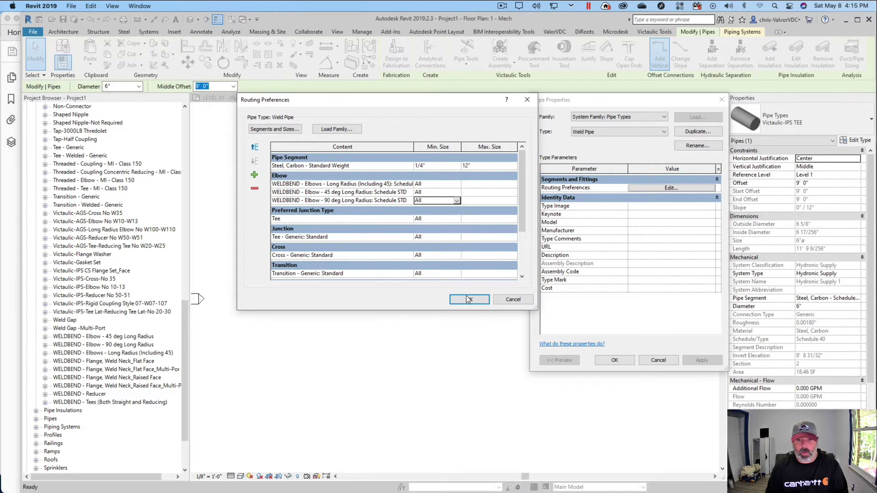
# - Replace the generic junction tee with WELDBEND - Tees (Both Straight and Reducing): Schedule STD
pyautogui.click(393, 237)
pyautogui.click(409, 237)
pyautogui.scroll(-10, 348, 265)
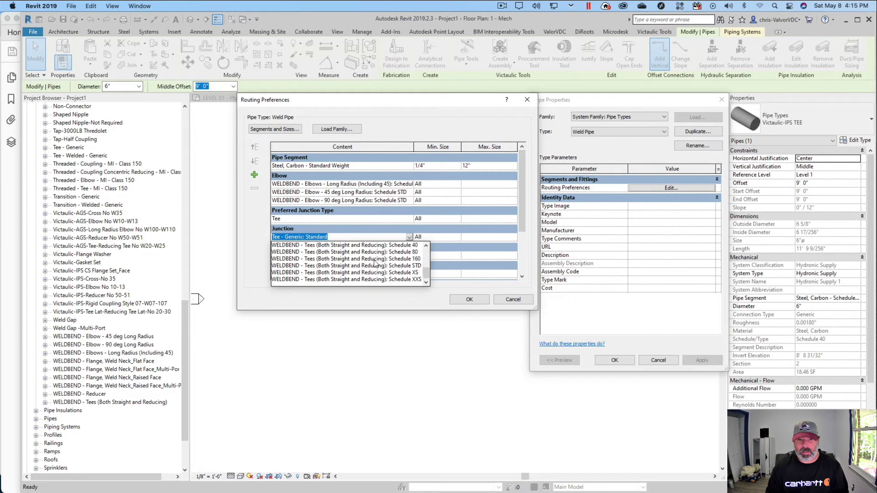
pyautogui.click(399, 266)
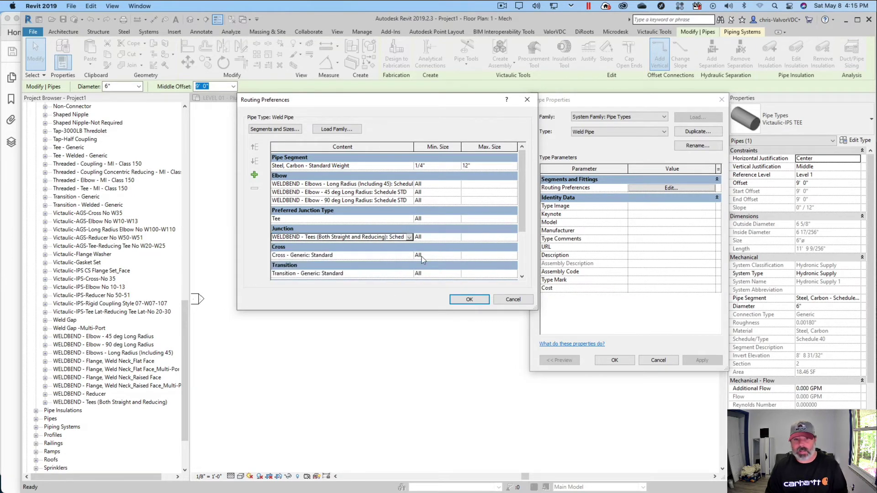
# - Review the available flange fittings and assign Weld Gap: 3/32" Weld Gap as the Flange rule
pyautogui.scroll(-3, 423, 260)
pyautogui.click(411, 247)
pyautogui.click(410, 247)
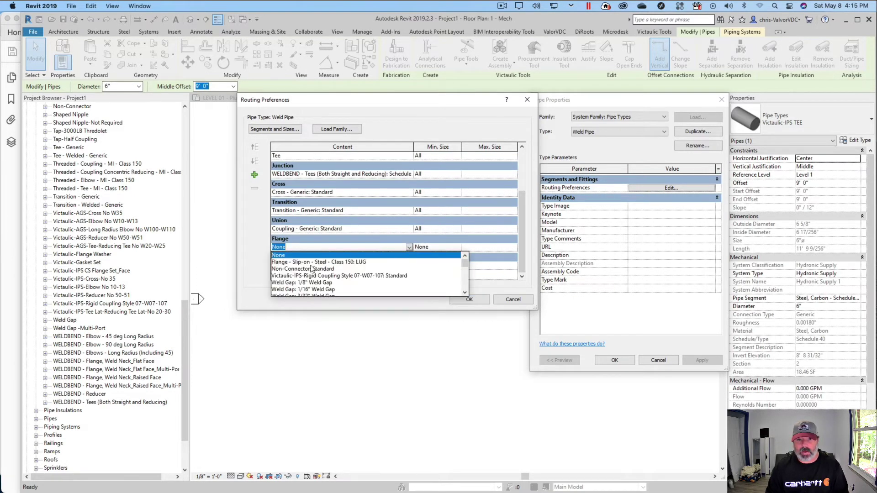
pyautogui.scroll(-1, 364, 285)
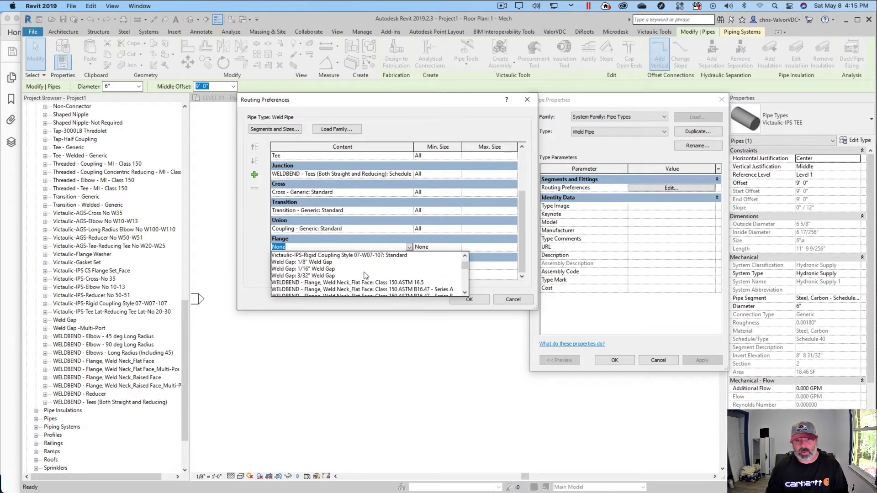
pyautogui.scroll(-1, 366, 277)
pyautogui.scroll(-1, 365, 276)
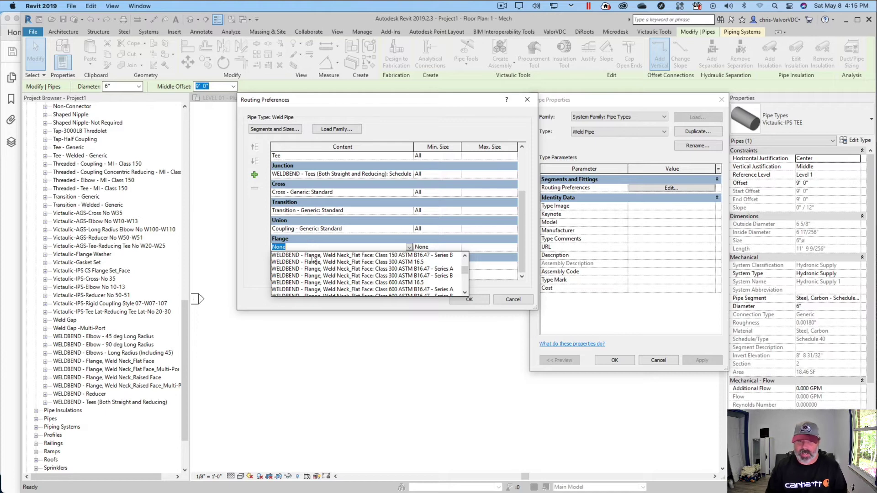
pyautogui.scroll(-6, 321, 269)
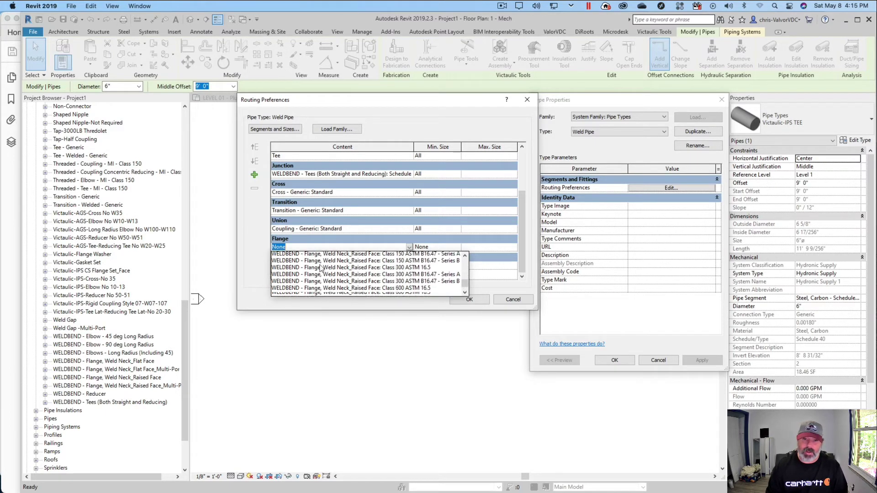
pyautogui.scroll(10, 321, 271)
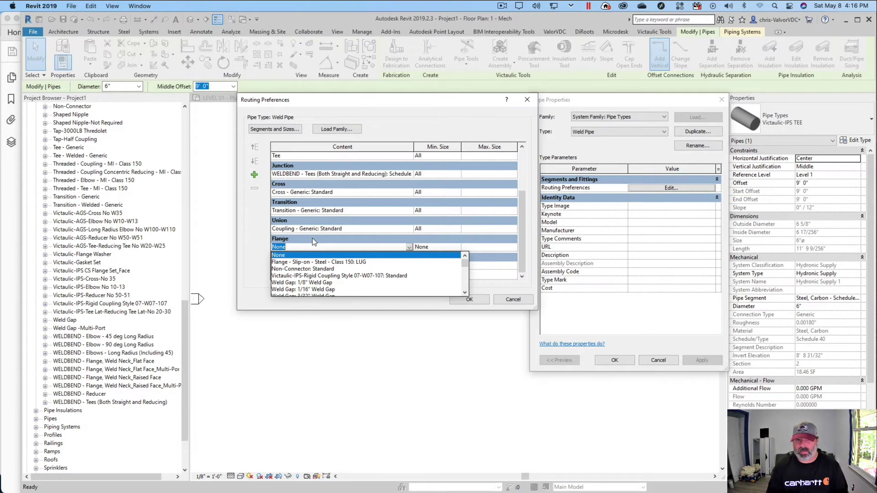
pyautogui.scroll(-1, 366, 274)
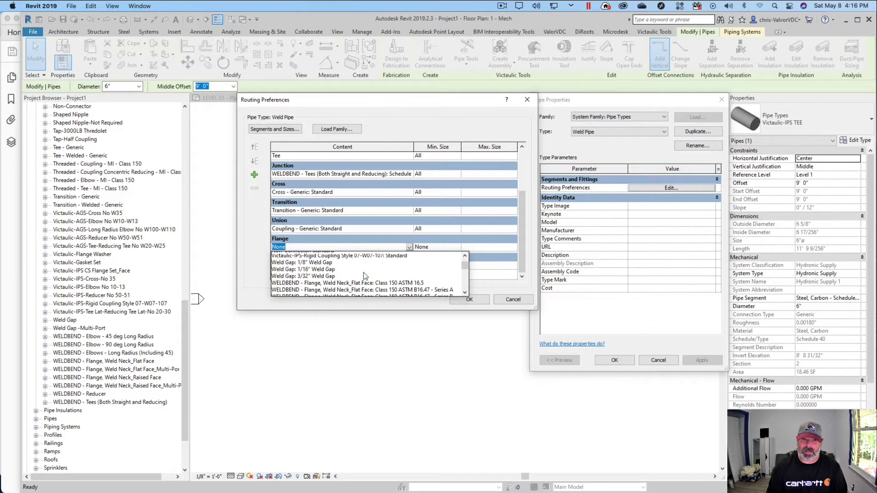
pyautogui.click(308, 276)
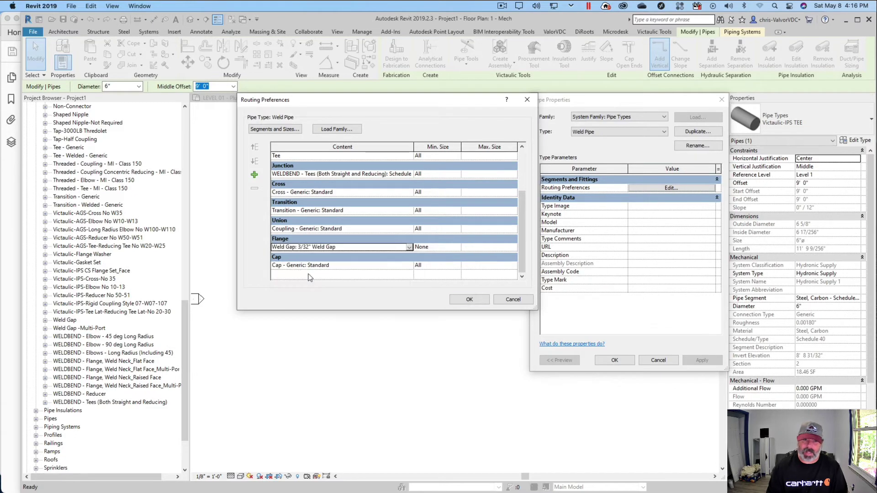
# - Set the minimum size to 2" for the Weld Gap flange rule and the WELDBEND tee junction rule
pyautogui.click(458, 250)
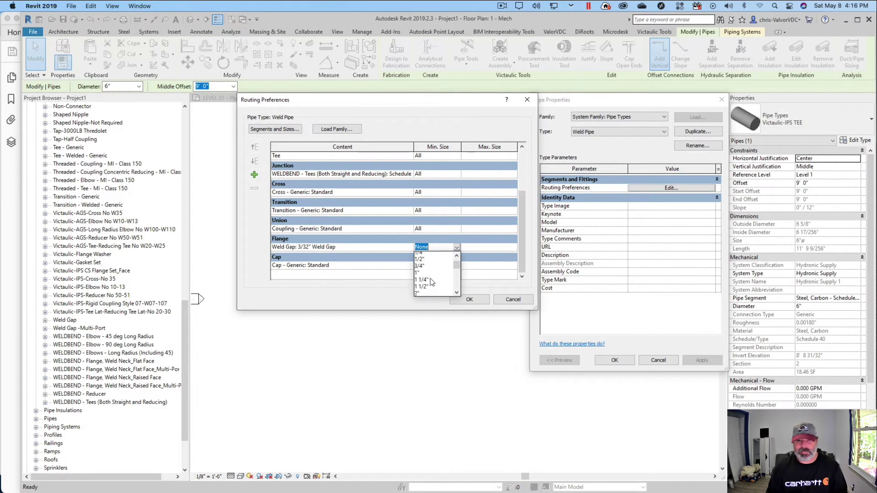
pyautogui.scroll(-1, 431, 282)
pyautogui.scroll(-1, 432, 280)
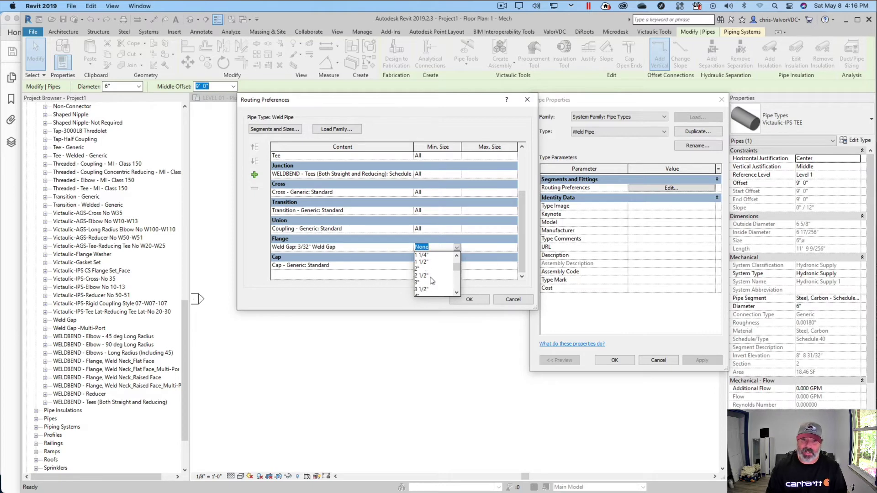
pyautogui.click(431, 280)
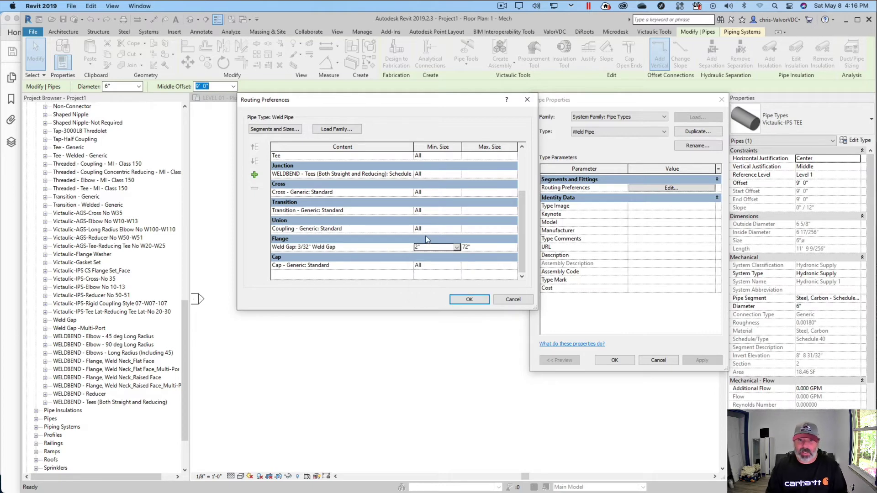
pyautogui.scroll(1, 429, 262)
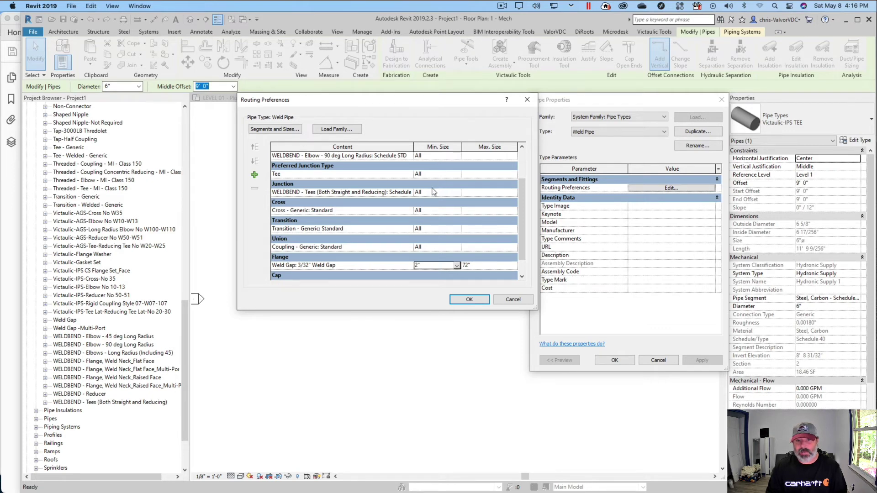
pyautogui.click(454, 193)
pyautogui.click(456, 193)
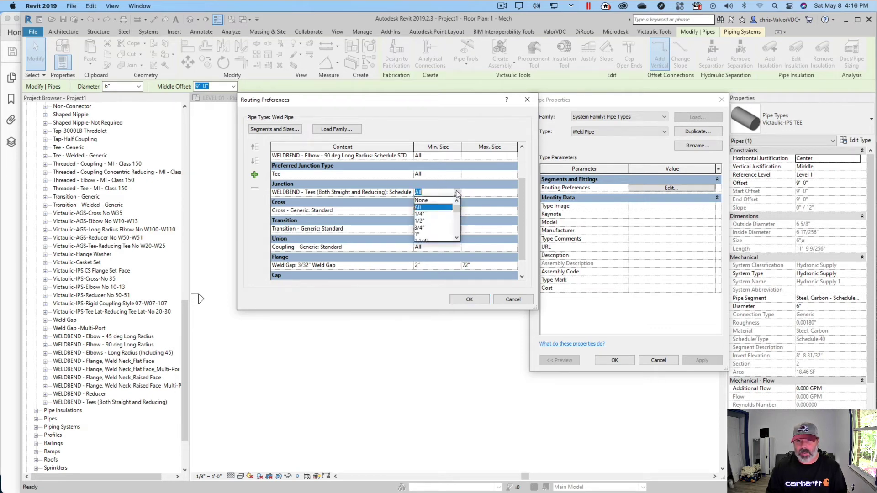
pyautogui.scroll(-3, 432, 219)
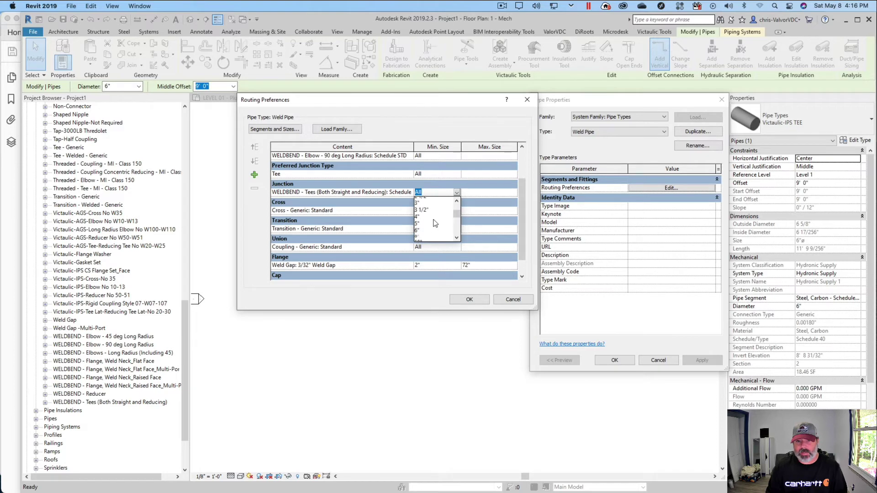
pyautogui.click(424, 213)
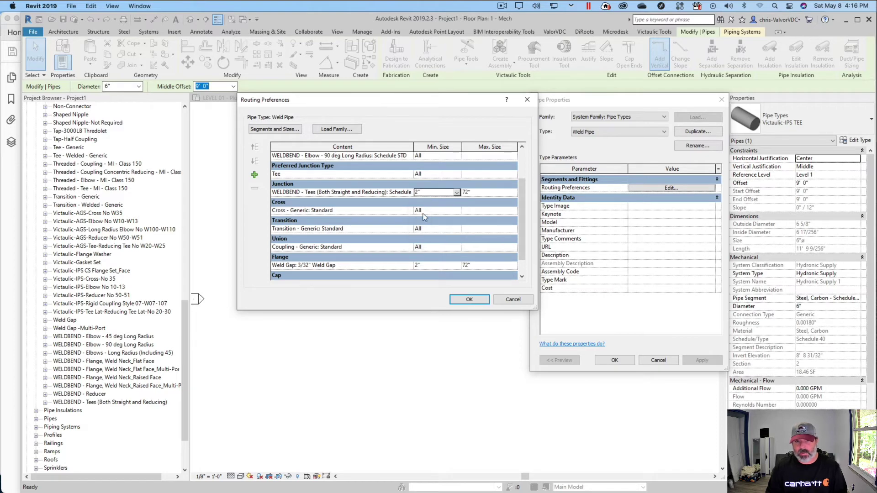
# - Set the minimum size of the WELDBEND tee junction rule and the Weld Gap flange rule to 2 1/2"
pyautogui.click(457, 193)
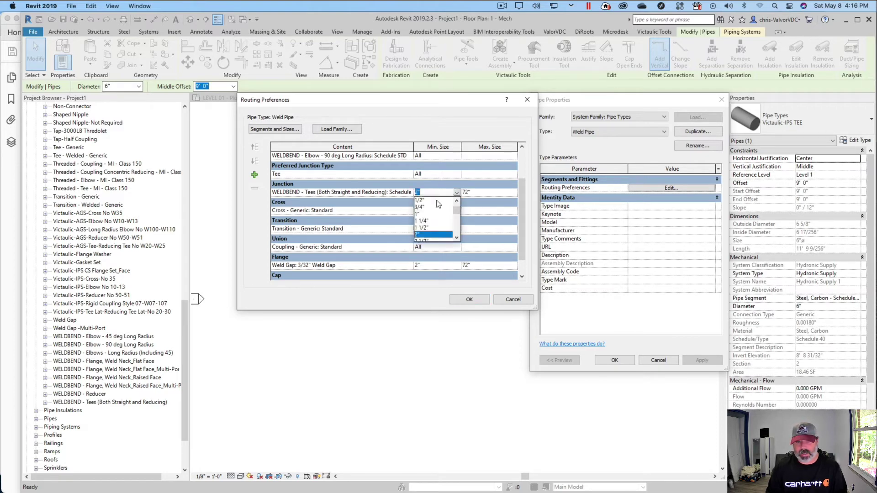
pyautogui.click(428, 221)
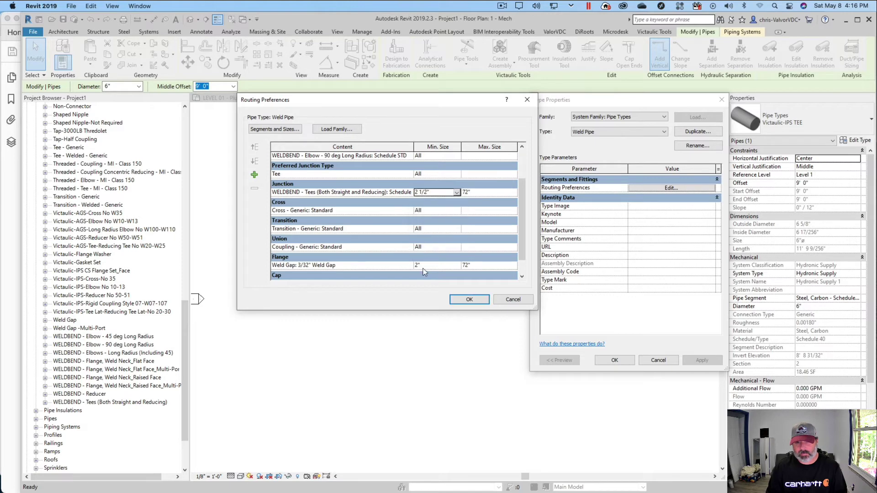
pyautogui.click(456, 266)
pyautogui.click(433, 298)
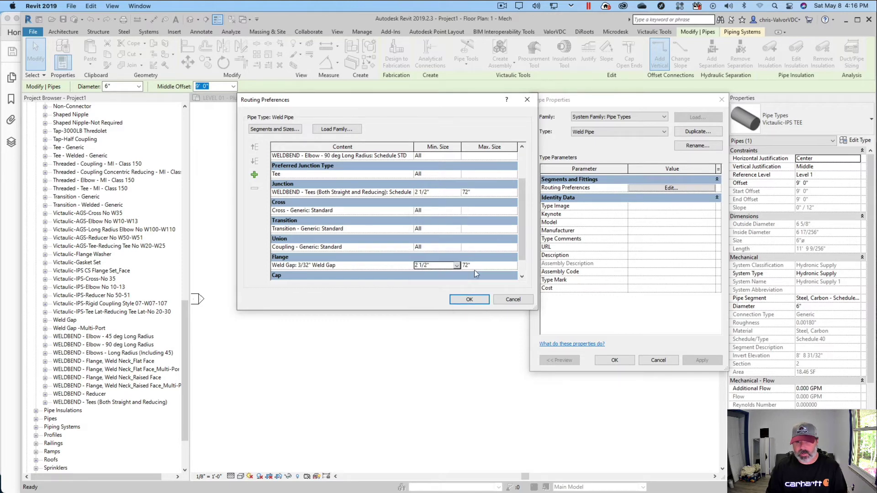
# - Set the minimum size of the WELDBEND - Elbows - Long Radius (Including 45) rule to 2 1/2"
pyautogui.scroll(2, 428, 178)
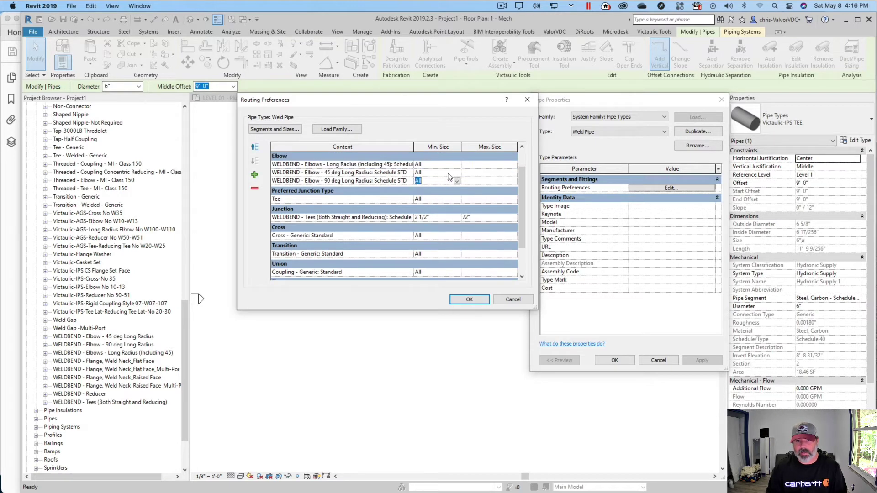
pyautogui.click(455, 165)
pyautogui.click(456, 164)
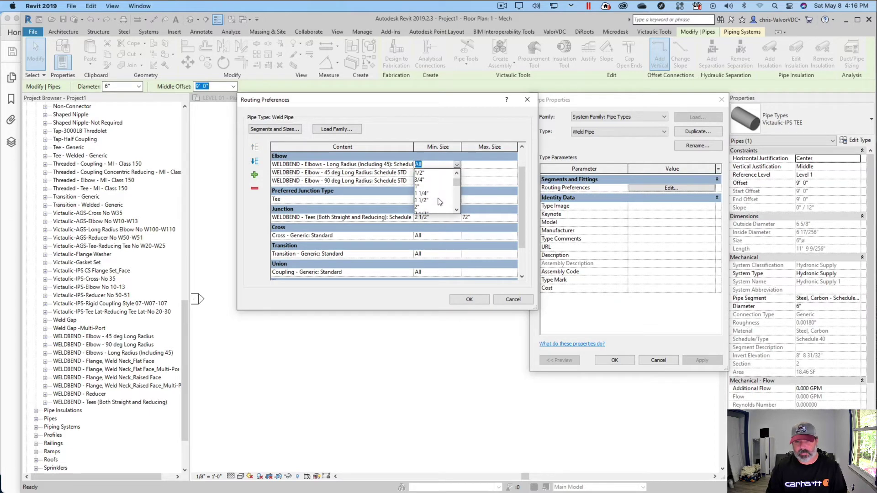
pyautogui.scroll(-2, 435, 200)
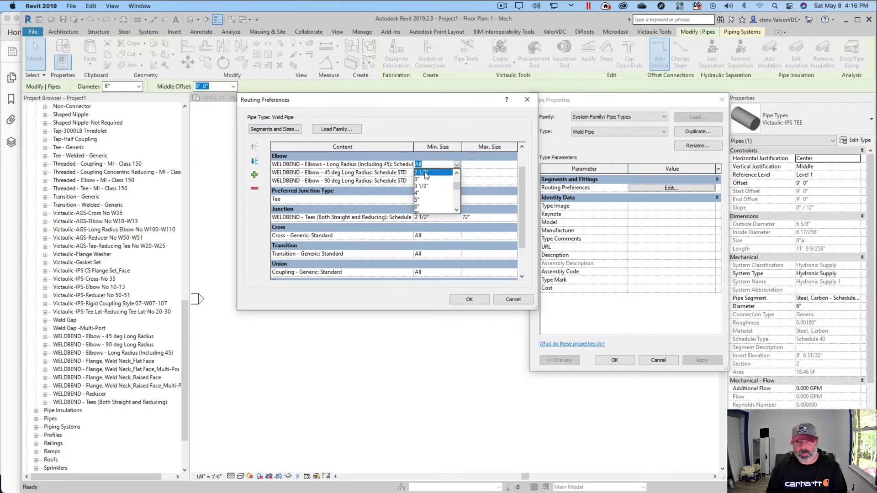
pyautogui.click(423, 172)
# - Set the minimum size to 2 1/2" for the 45 deg and 90 deg Long Radius elbow rules
pyautogui.click(441, 173)
pyautogui.click(457, 172)
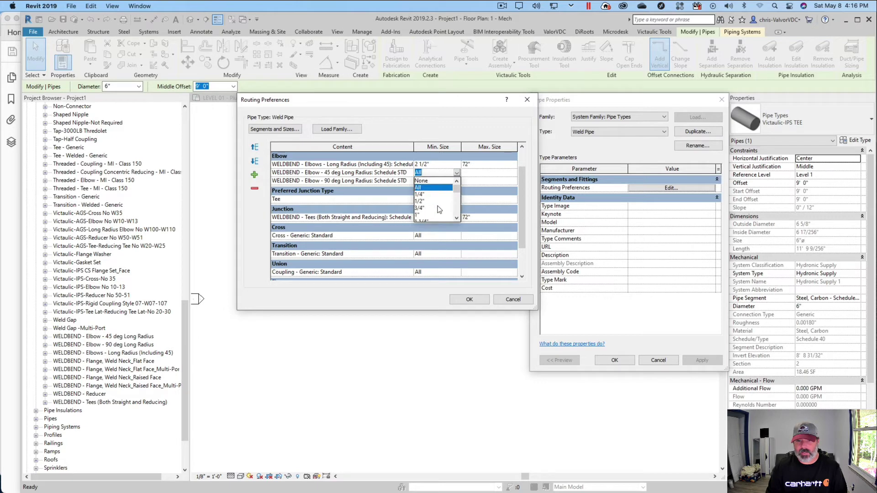
pyautogui.scroll(-3, 435, 210)
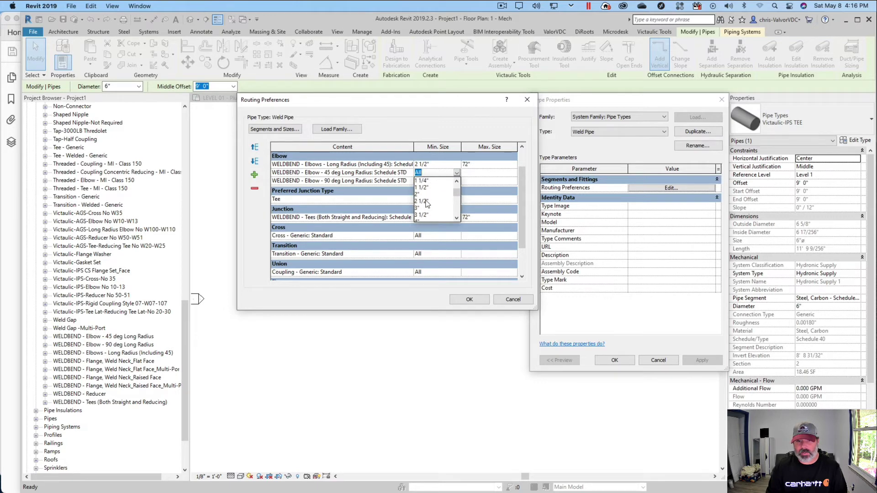
pyautogui.click(431, 208)
pyautogui.click(434, 180)
pyautogui.click(457, 182)
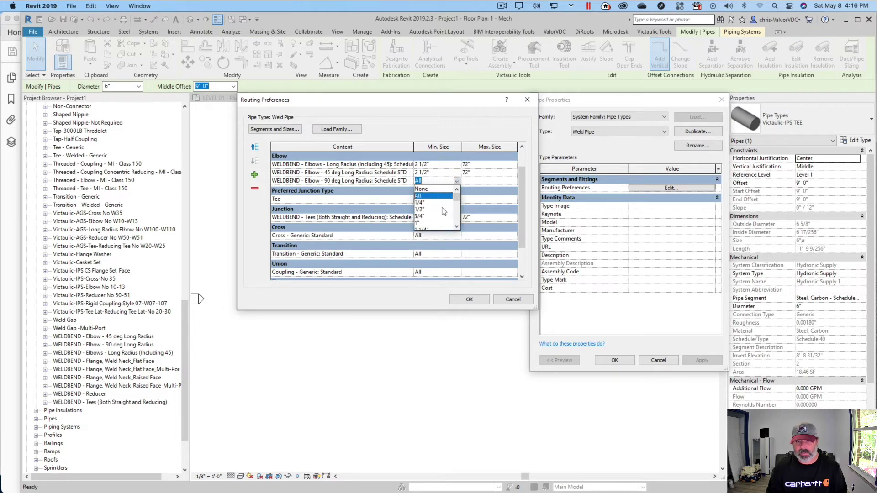
pyautogui.scroll(-3, 430, 201)
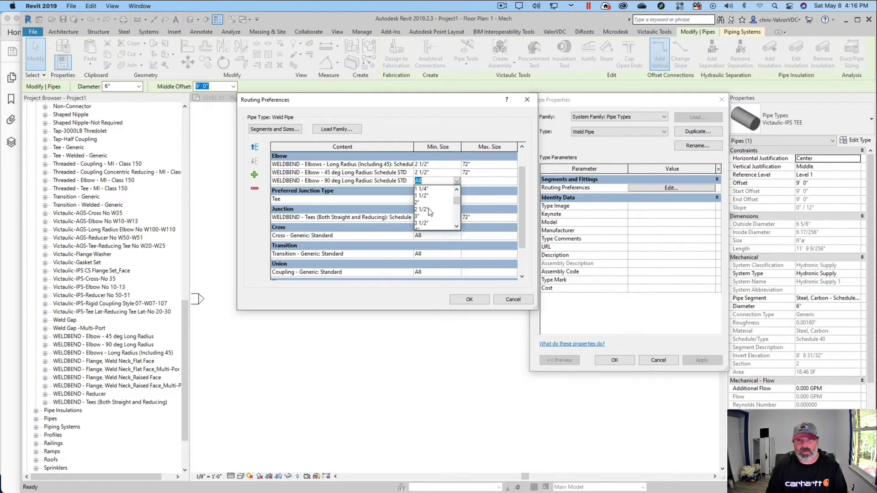
pyautogui.click(431, 210)
# - Set the minimum size of the Steel, Carbon - Standard Weight pipe segment to 2 1/2"
pyautogui.moveTo(520, 213); pyautogui.dragTo(522, 196)
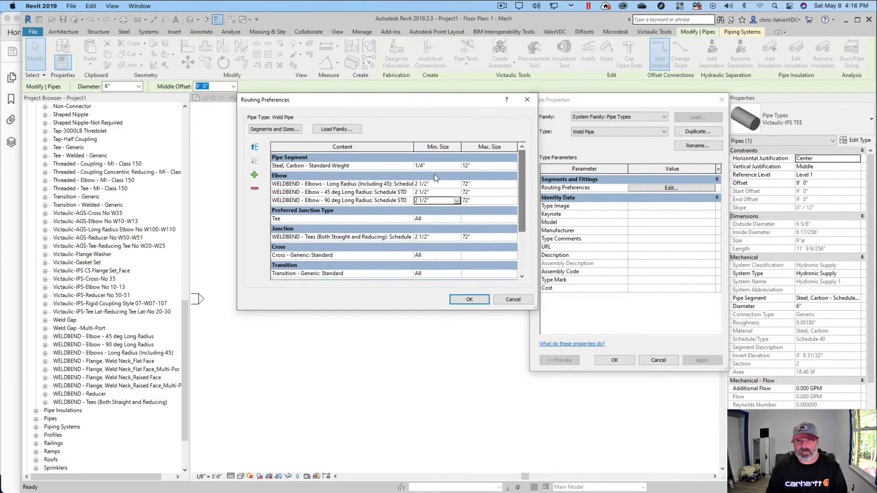
pyautogui.click(456, 166)
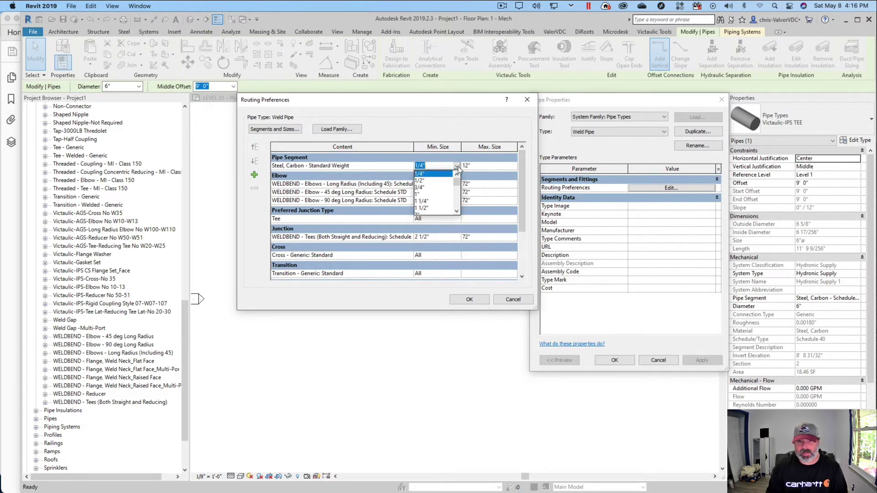
pyautogui.click(435, 201)
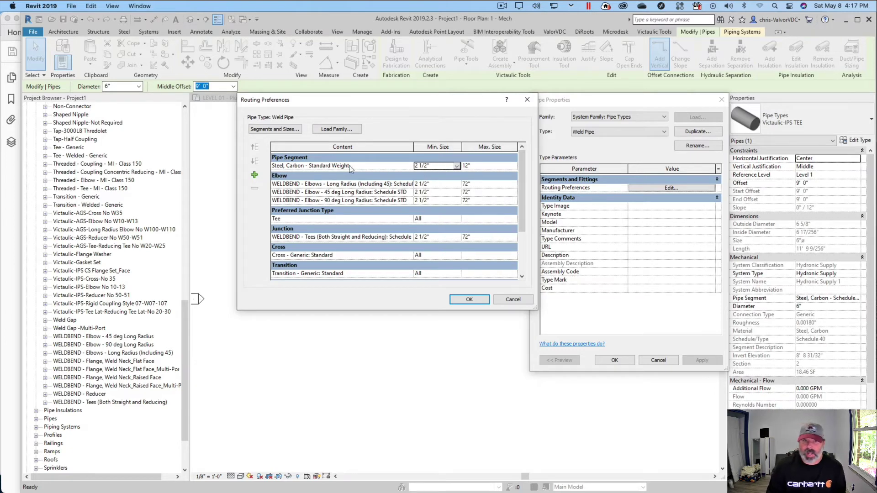
# - Examine the available pipe segments and the new-segment options in the Segments and Sizes settings
pyautogui.click(276, 130)
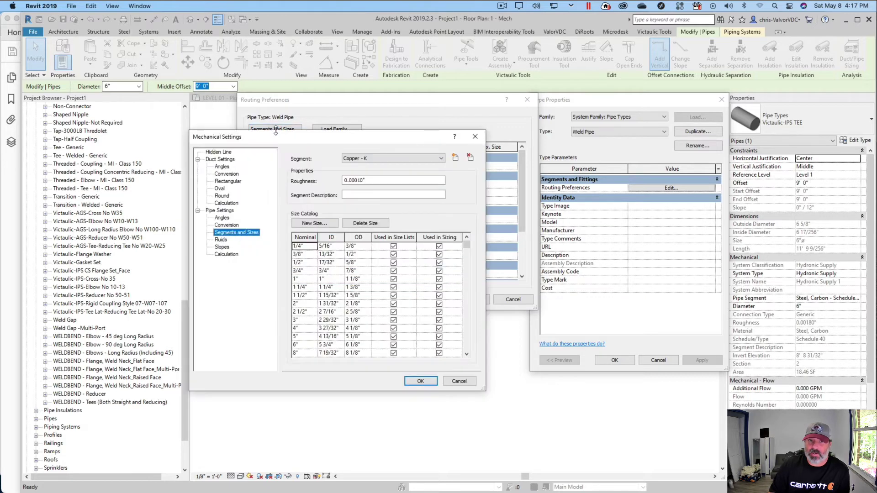
pyautogui.click(419, 159)
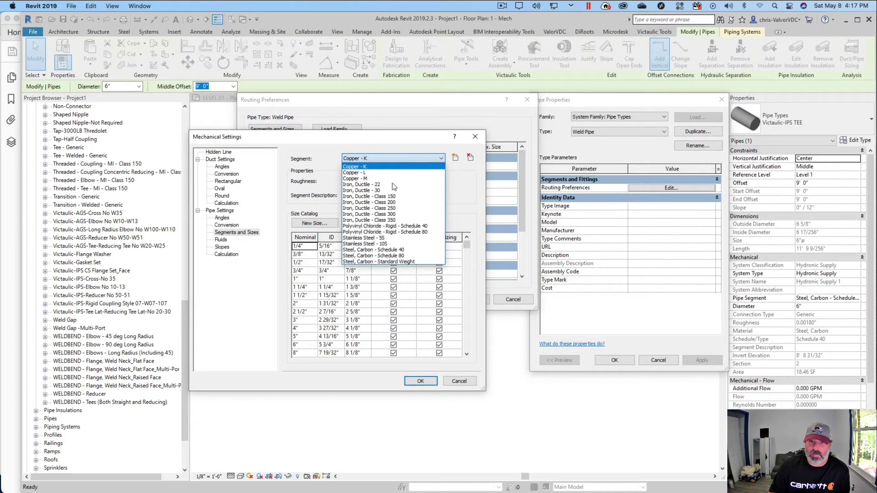
pyautogui.click(454, 159)
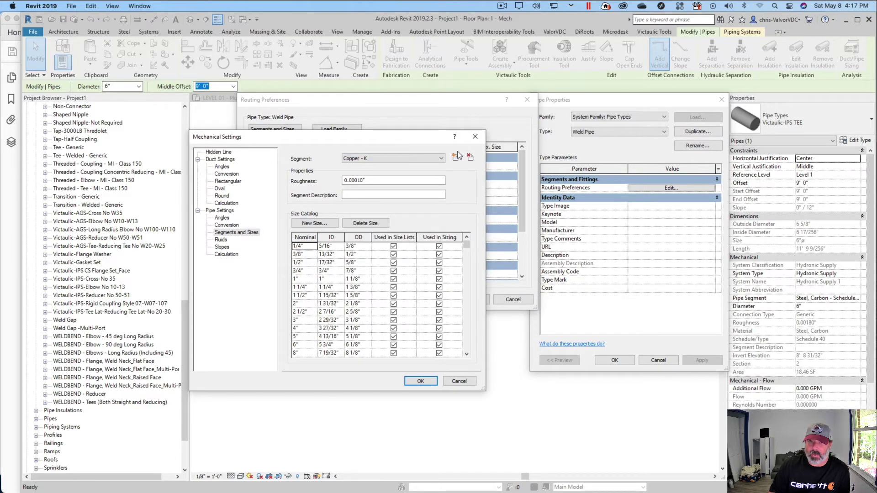
pyautogui.click(456, 158)
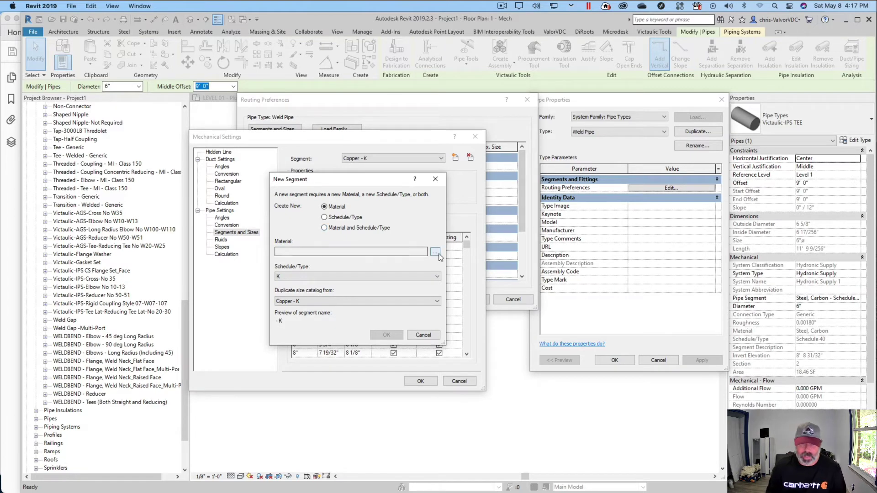
pyautogui.click(421, 335)
# - Delete the Copper - K catalog sizes down to the 1/4" entry, and try to delete that last entry too
pyautogui.click(335, 304)
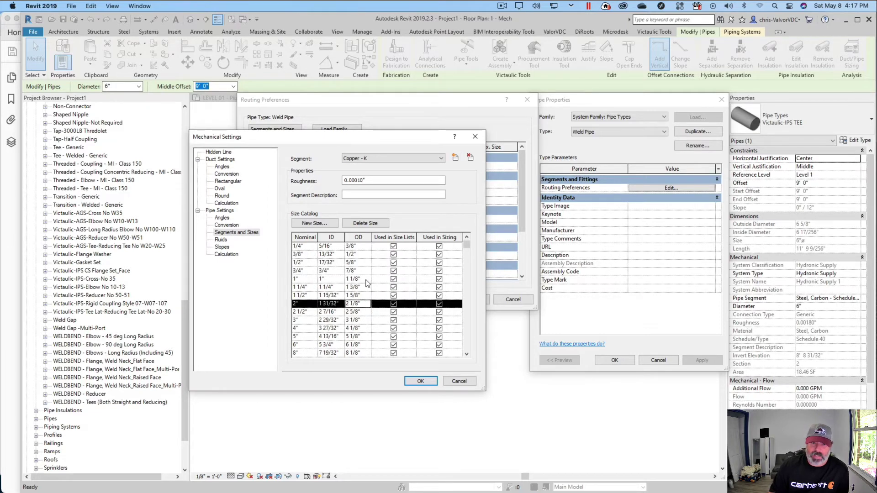
pyautogui.click(340, 280)
pyautogui.moveTo(348, 279); pyautogui.dragTo(313, 356)
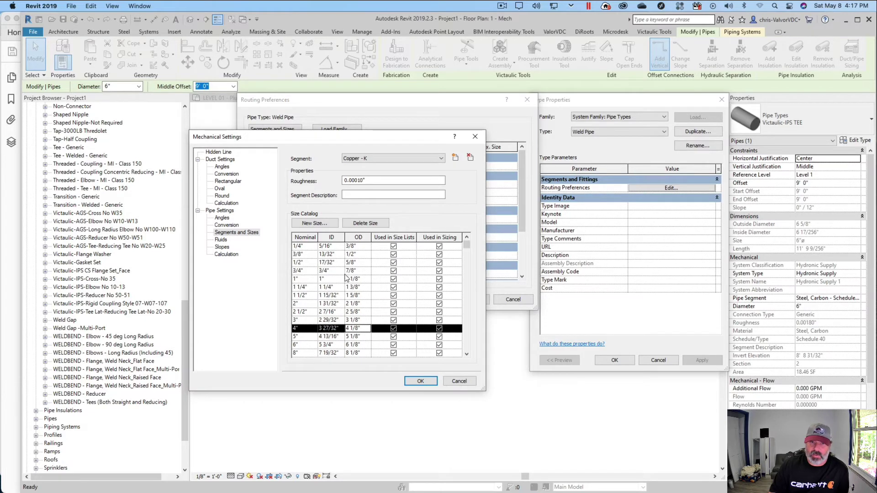
pyautogui.click(371, 223)
pyautogui.click(370, 223)
pyautogui.click(371, 225)
pyautogui.click(371, 224)
pyautogui.click(371, 225)
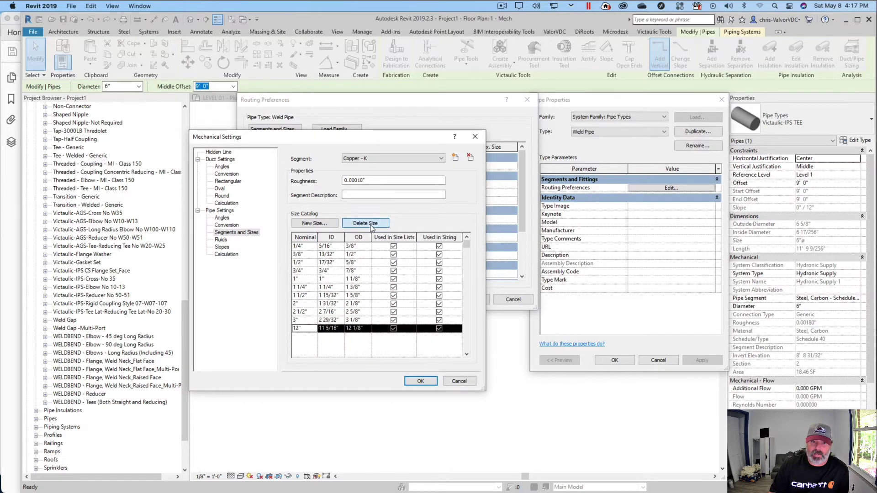
pyautogui.click(370, 225)
pyautogui.click(371, 225)
pyautogui.click(371, 225)
pyautogui.click(370, 225)
pyautogui.click(371, 225)
pyautogui.click(368, 223)
pyautogui.click(368, 223)
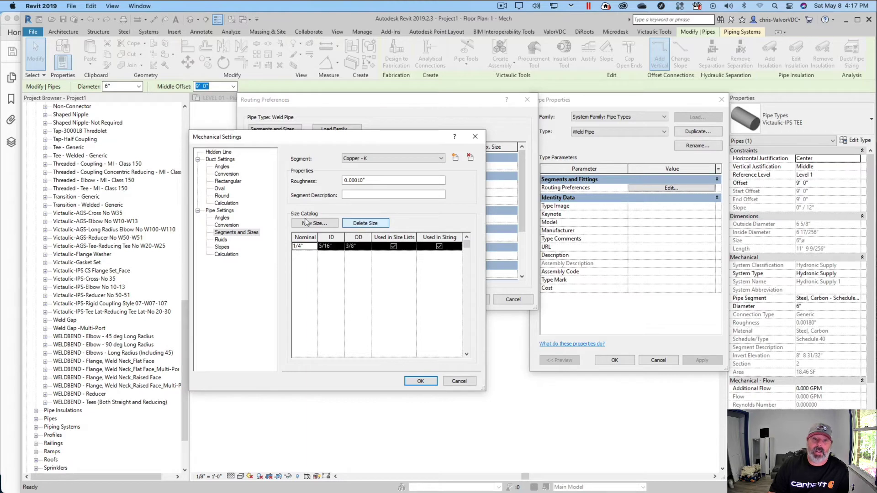
pyautogui.click(311, 223)
pyautogui.press('Escape')
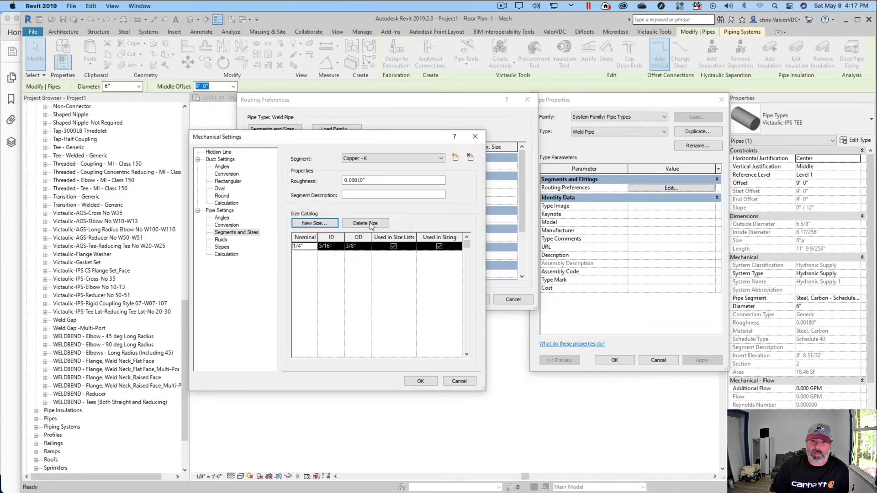
pyautogui.click(368, 222)
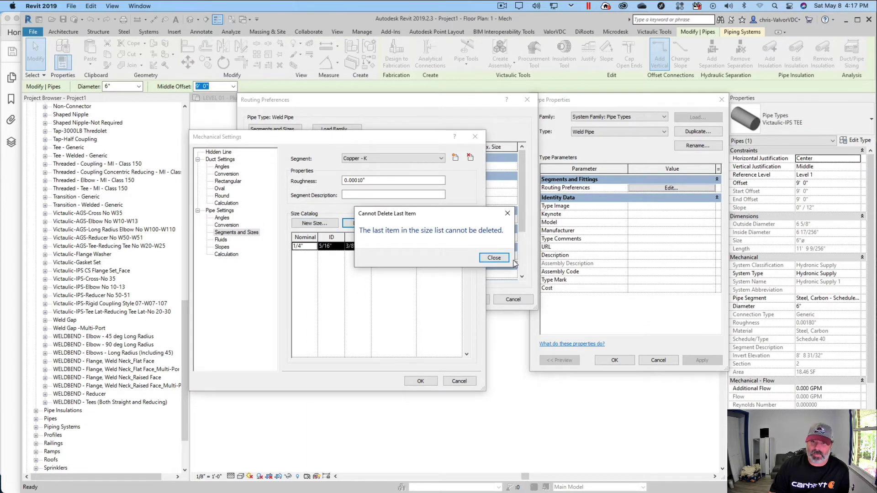
pyautogui.click(490, 258)
# - Add a Copper - K pipe size with nominal diameter 1 1/2", inside diameter 1.5 and outside diameter 1.9
pyautogui.click(308, 224)
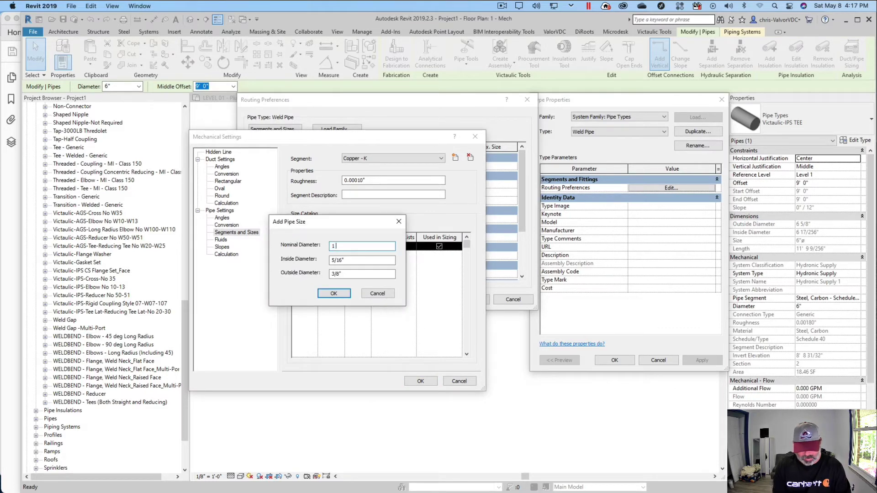
pyautogui.write('1 1/2"')
pyautogui.press('Tab')
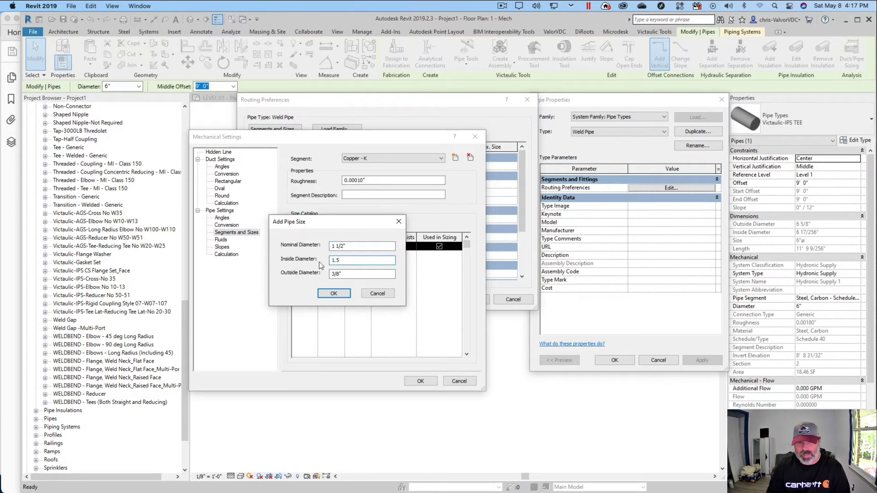
pyautogui.write('1.5')
pyautogui.press('Tab')
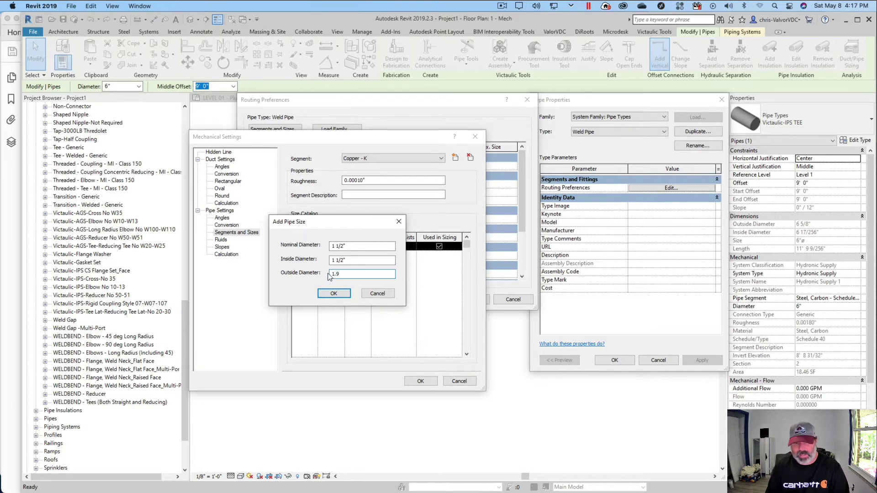
pyautogui.write('1.9')
pyautogui.click(334, 294)
# - Delete the 1/4" size from the Copper - K catalog and discard all the segment setting changes
pyautogui.click(300, 246)
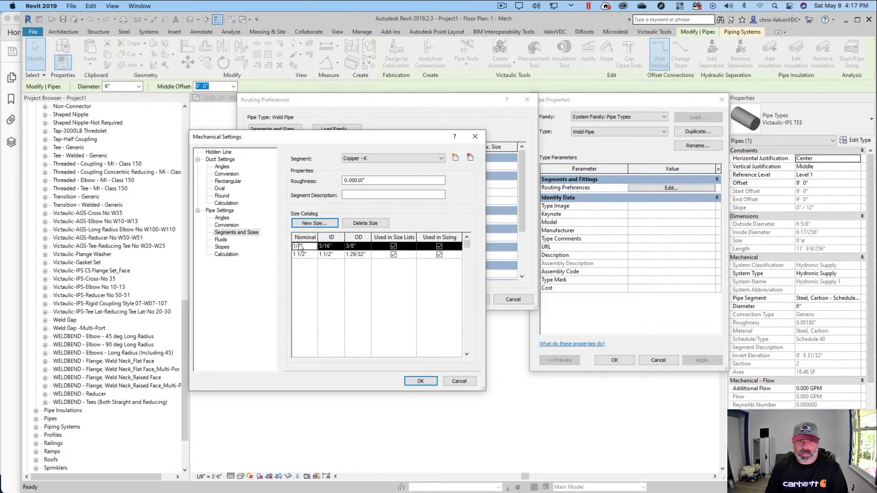
pyautogui.click(369, 224)
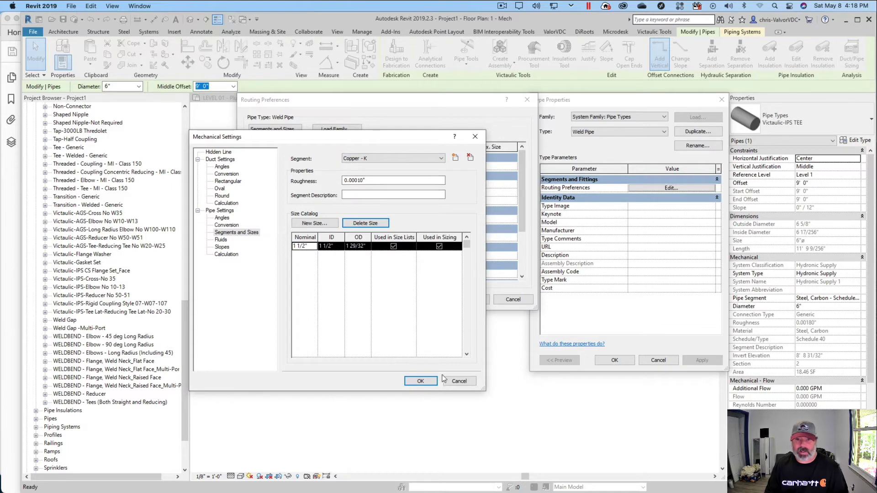
pyautogui.click(458, 381)
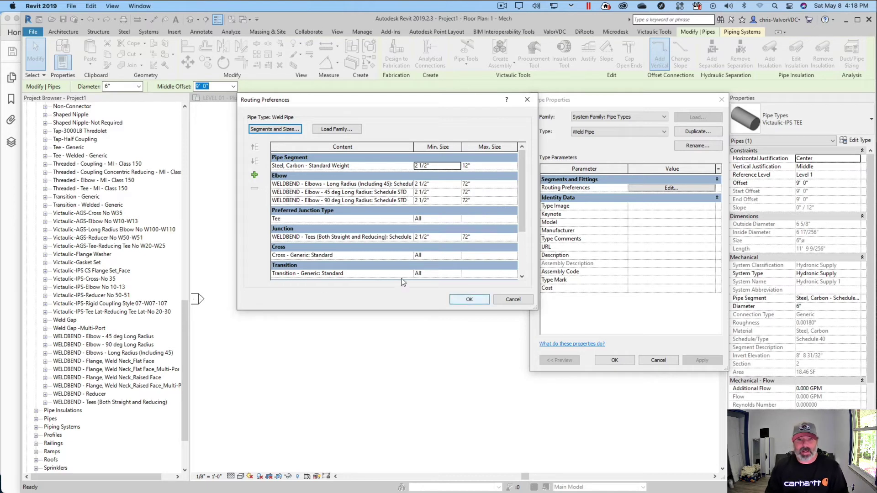
# - Set the Weld Pipe type's Cap rule to None with a 2 1/2" minimum size, and apply the type to the selected pipe
pyautogui.scroll(-4, 461, 261)
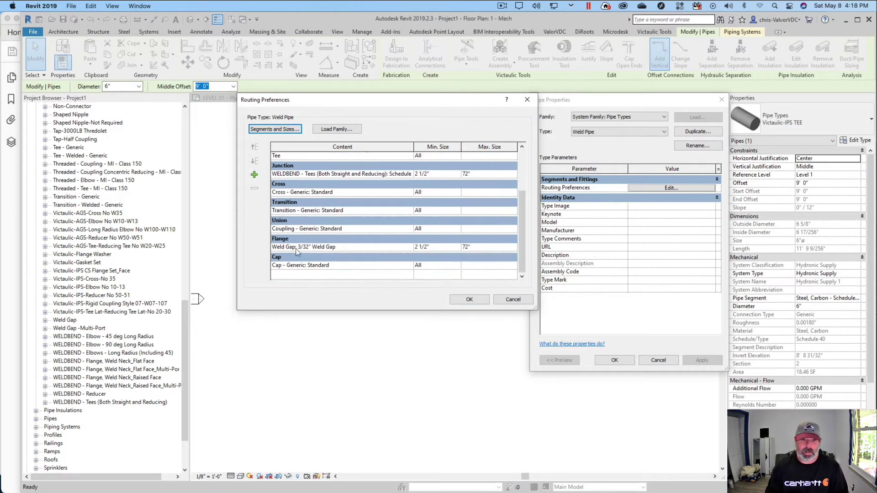
pyautogui.click(409, 266)
pyautogui.click(409, 266)
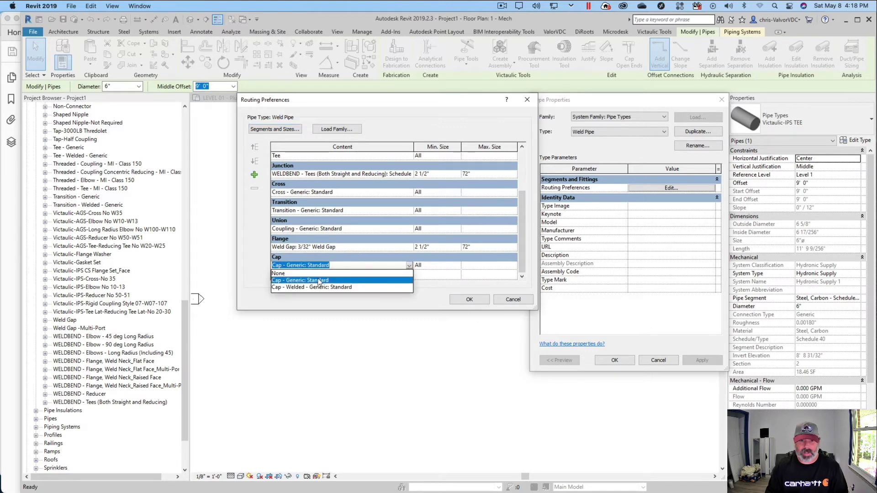
pyautogui.click(288, 273)
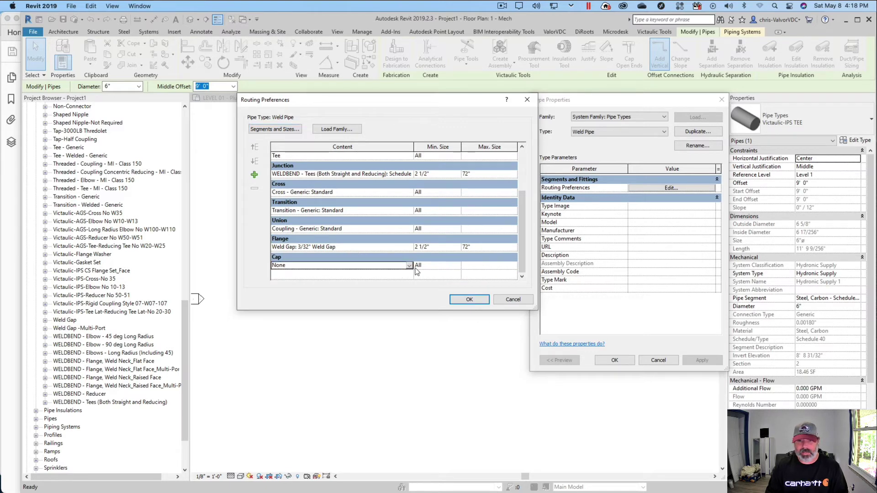
pyautogui.click(456, 268)
pyautogui.click(456, 266)
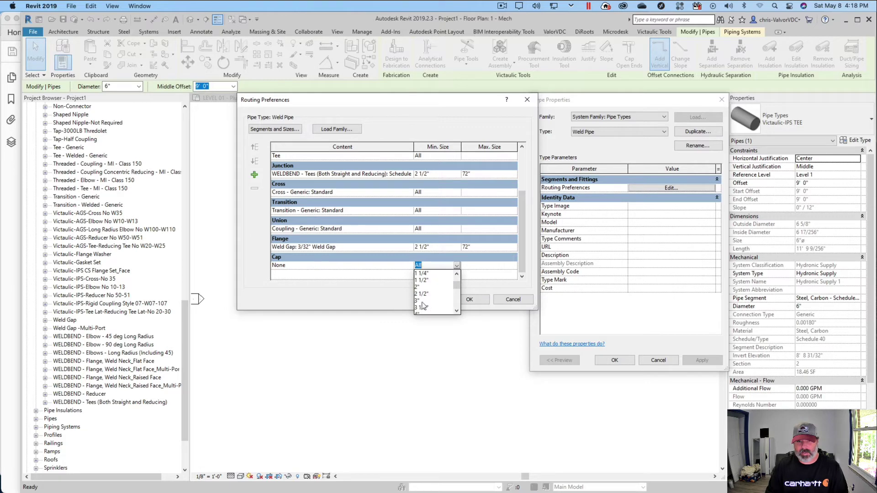
pyautogui.click(423, 294)
pyautogui.click(462, 301)
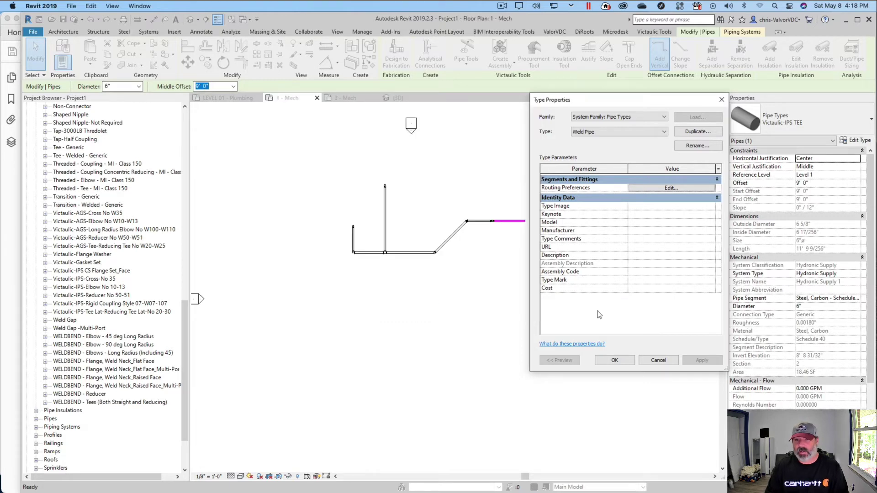
pyautogui.click(616, 361)
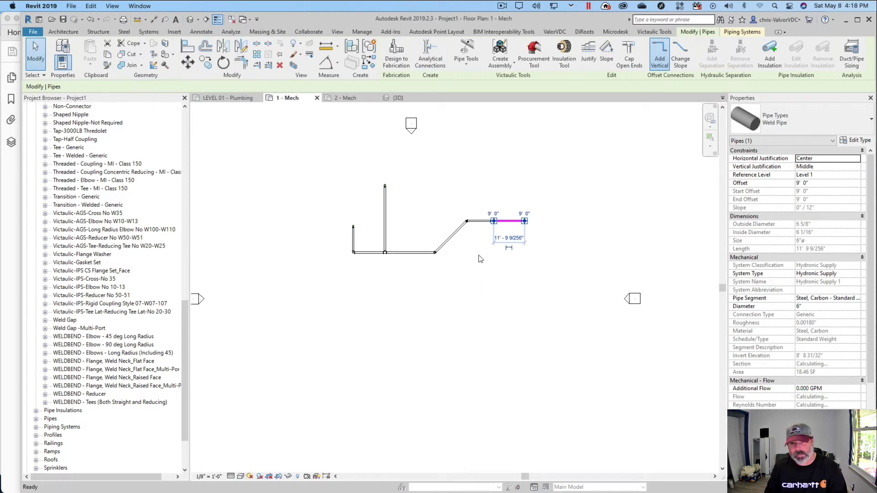
# - Draw a 6" Victaulic-IPS TEE pipe run at a 9' 0" middle offset below the existing piping, jogging diagonally between two horizontal stretches
pyautogui.press('p')
pyautogui.press('i')
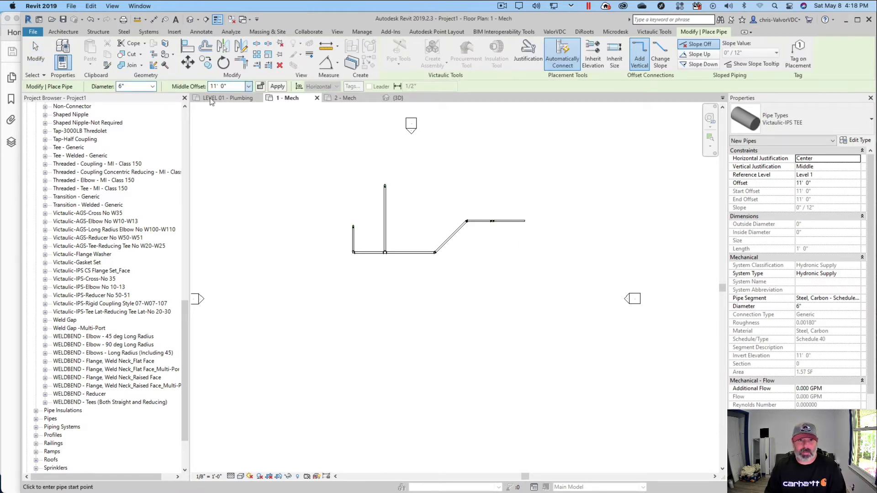
pyautogui.click(210, 99)
pyautogui.scroll(2, 503, 283)
pyautogui.click(552, 285)
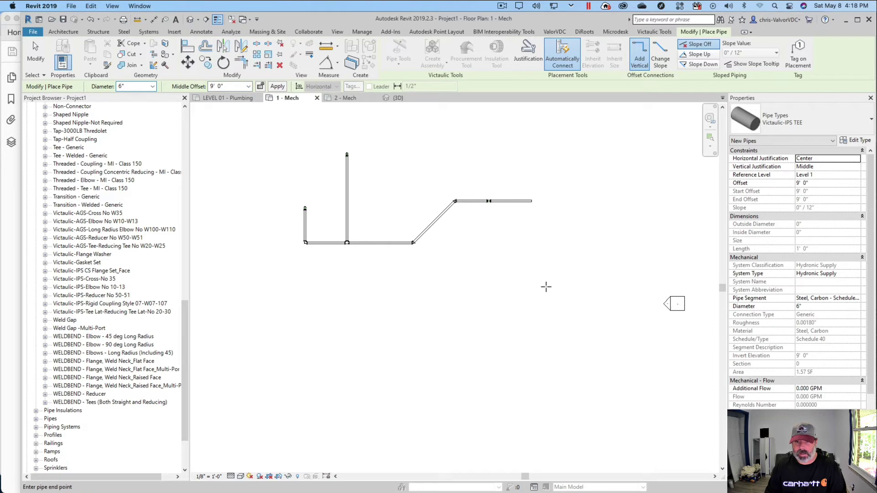
pyautogui.click(475, 286)
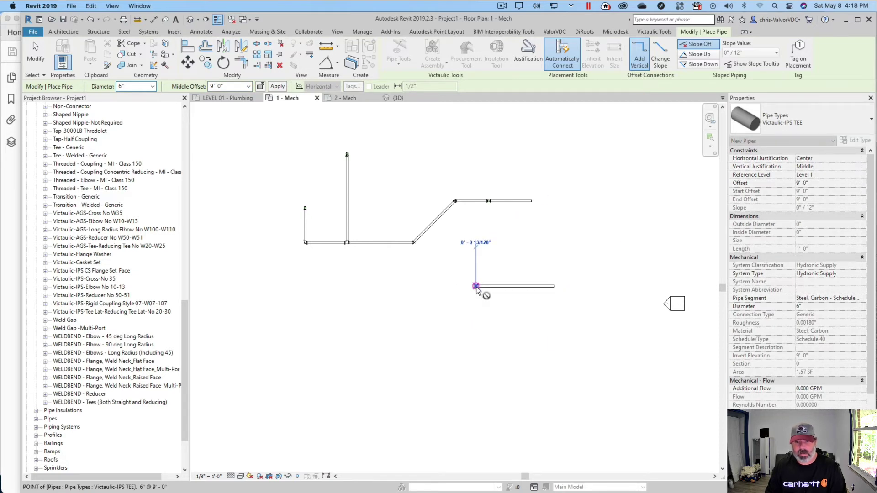
pyautogui.click(447, 315)
pyautogui.click(420, 315)
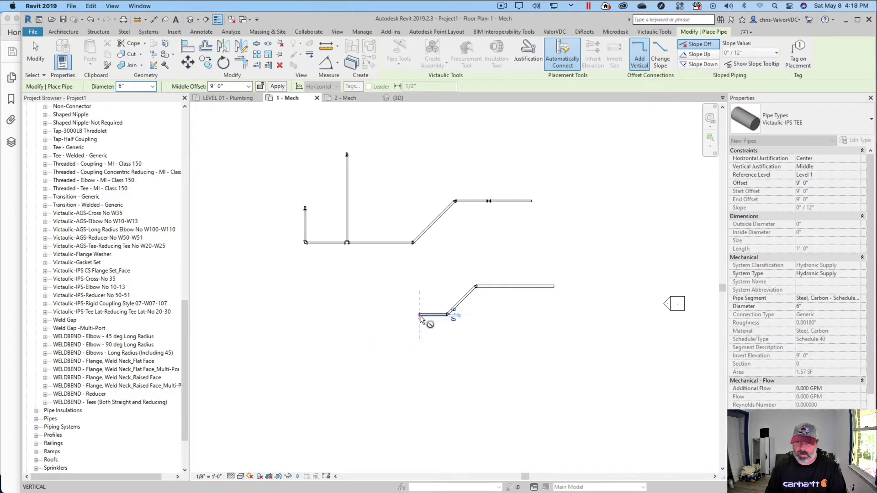
pyautogui.press('Escape')
pyautogui.press('Escape')
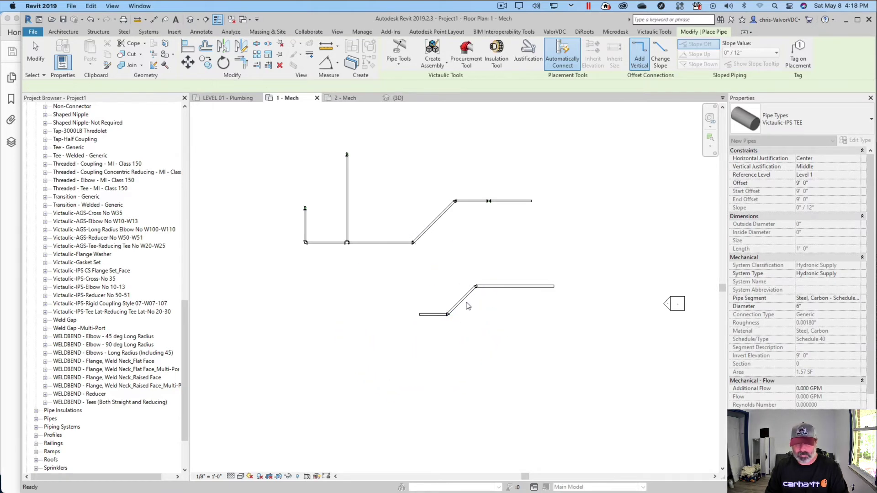
# - Select the entire new pipe run with its fittings and change its pipe type to Weld Pipe
pyautogui.scroll(5, 447, 309)
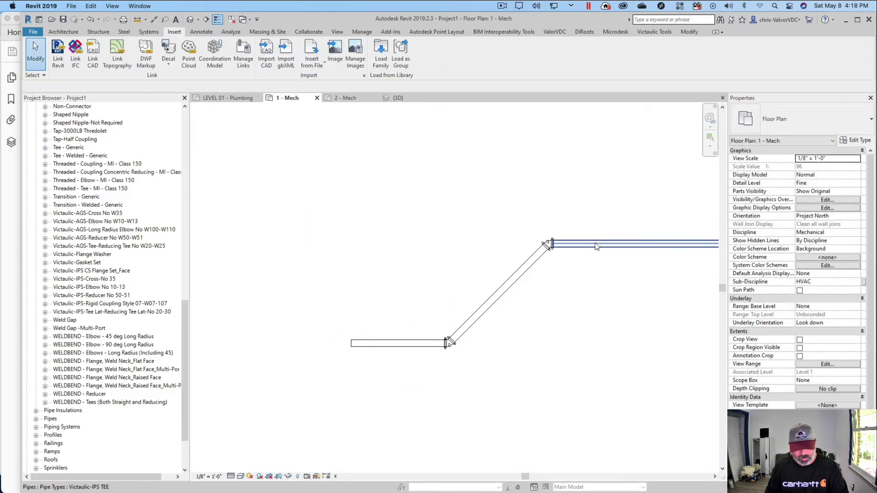
pyautogui.press('Tab')
pyautogui.click(563, 258)
pyautogui.scroll(-3, 544, 258)
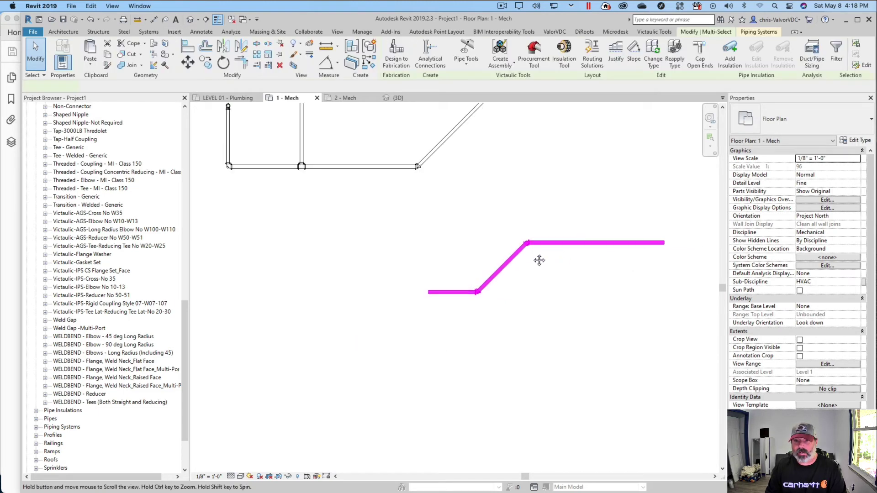
pyautogui.click(653, 59)
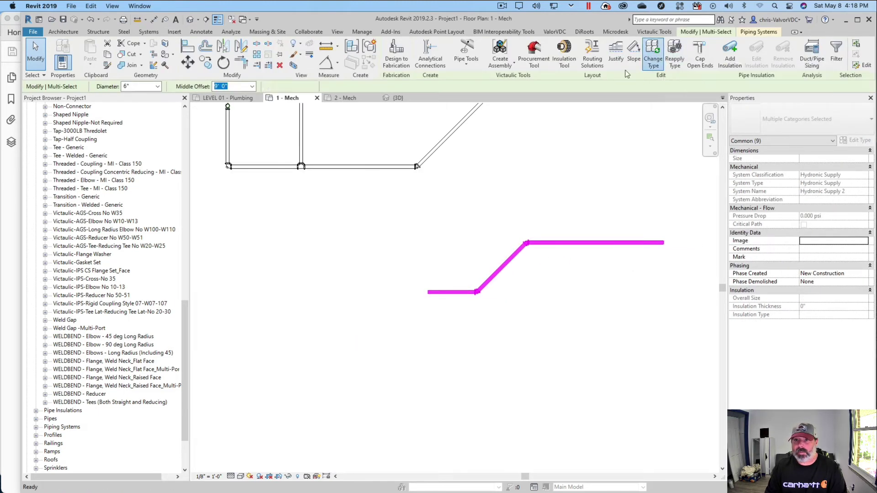
pyautogui.click(815, 120)
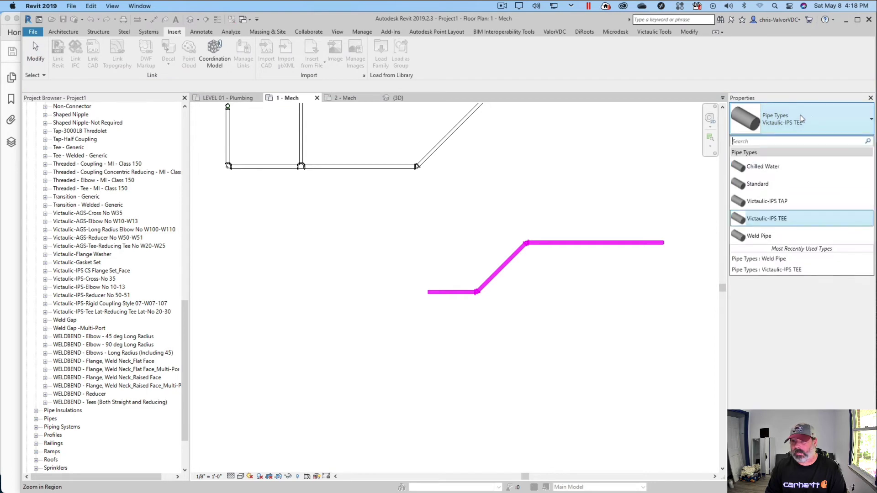
pyautogui.click(759, 236)
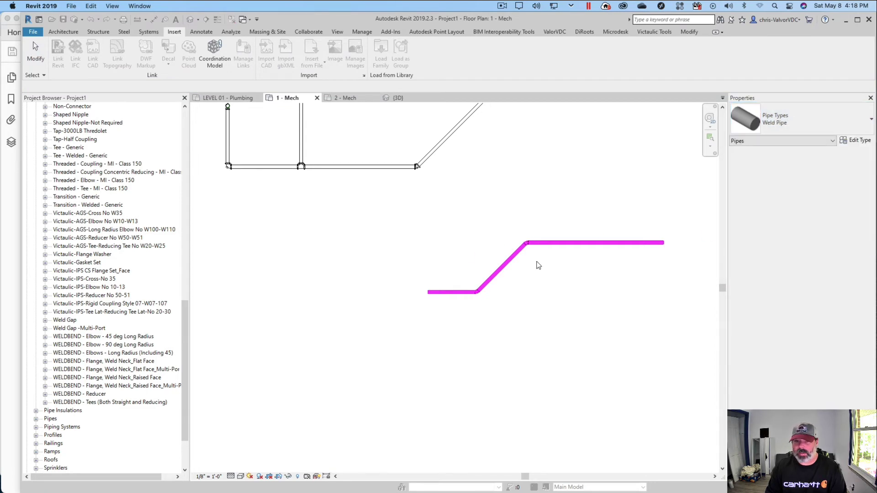
# - Inspect the upper welded elbow of the new run and set the floor plan's visual style to Wireframe
pyautogui.scroll(7, 537, 262)
pyautogui.scroll(-2, 535, 255)
pyautogui.moveTo(533, 247); pyautogui.dragTo(520, 257, button='middle')
pyautogui.scroll(5, 489, 196)
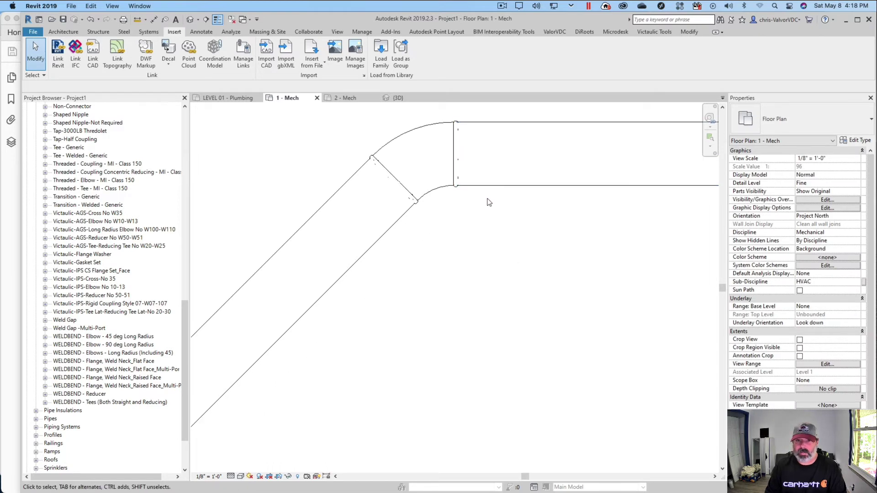
pyautogui.scroll(-1, 488, 203)
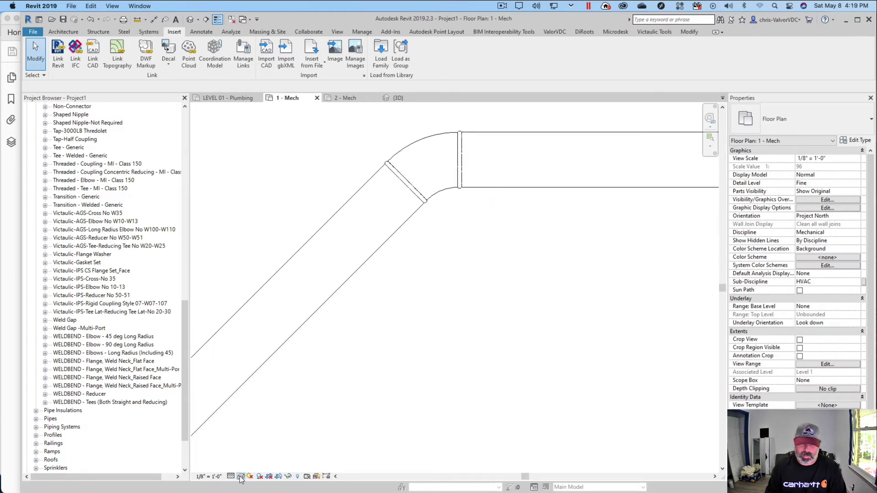
pyautogui.click(240, 477)
pyautogui.click(260, 421)
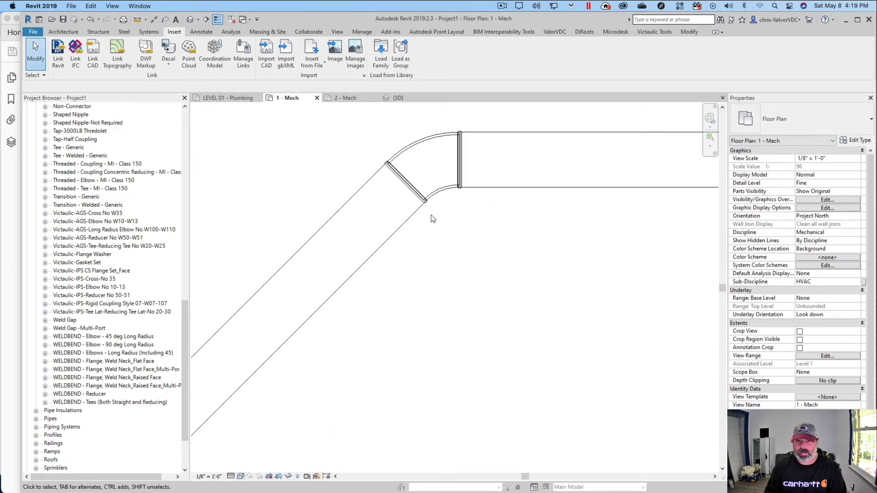
# - Extend the run from the open end of the lower horizontal pipe, turning 90° up the plan for about 6' 2" of 6" pipe
pyautogui.scroll(-2, 429, 216)
pyautogui.moveTo(541, 211); pyautogui.dragTo(481, 209, button='middle')
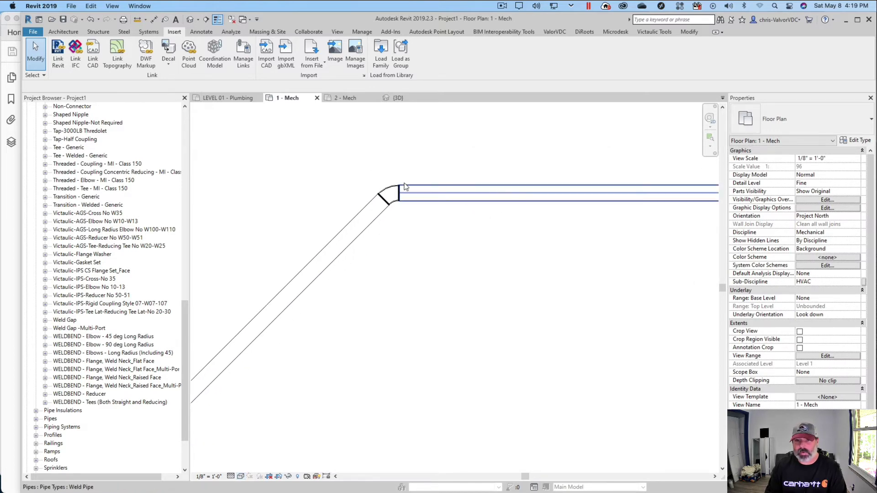
pyautogui.scroll(4, 393, 189)
pyautogui.scroll(-4, 371, 217)
pyautogui.scroll(-1, 344, 256)
pyautogui.moveTo(344, 257); pyautogui.dragTo(683, 150, button='middle')
pyautogui.scroll(-1, 488, 323)
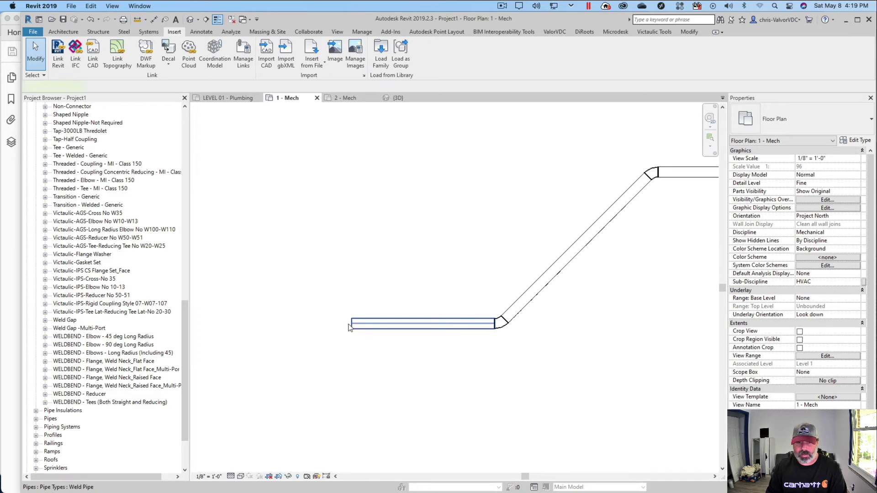
pyautogui.click(351, 324)
pyautogui.rightClick(350, 327)
pyautogui.click(376, 118)
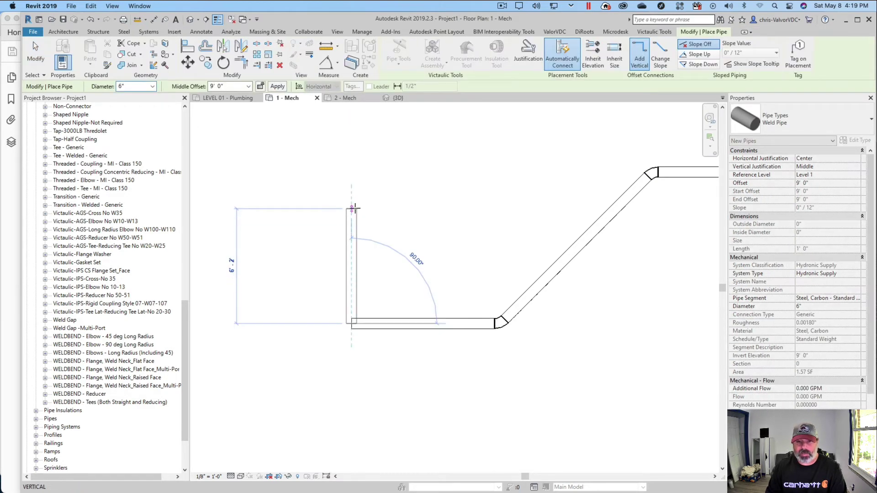
pyautogui.click(352, 209)
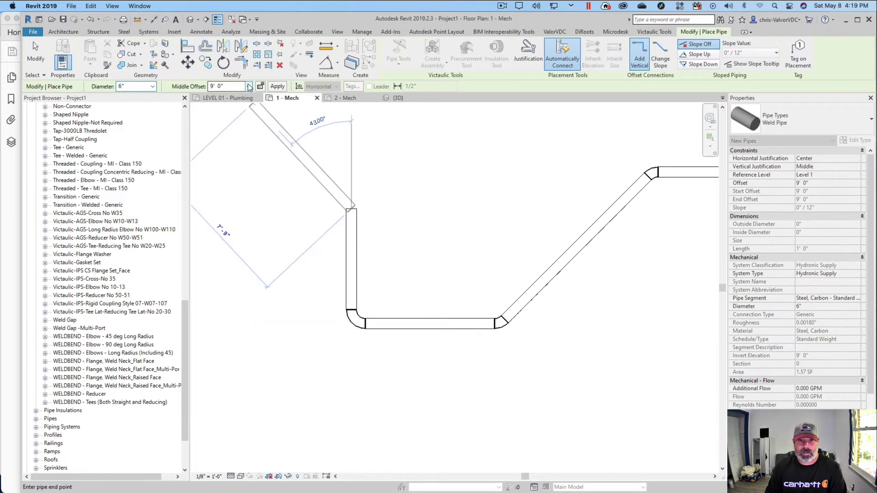
# - Continue the new branch as a vertical riser up to a 12' 0" middle offset and end the pipe run
pyautogui.click(248, 86)
pyautogui.click(217, 110)
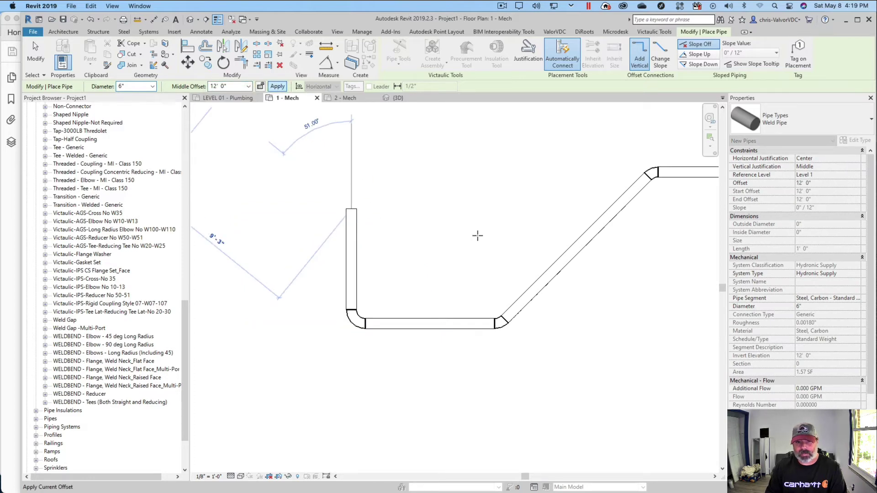
pyautogui.press('Escape')
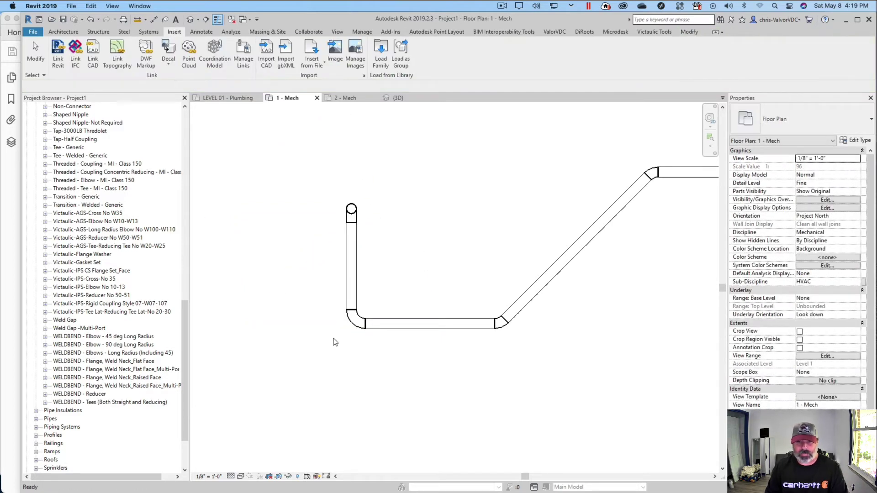
# - Convert the 90° corner elbow to a tee and draw about 4' 1" of 6" pipe straight out of its open end
pyautogui.click(342, 335)
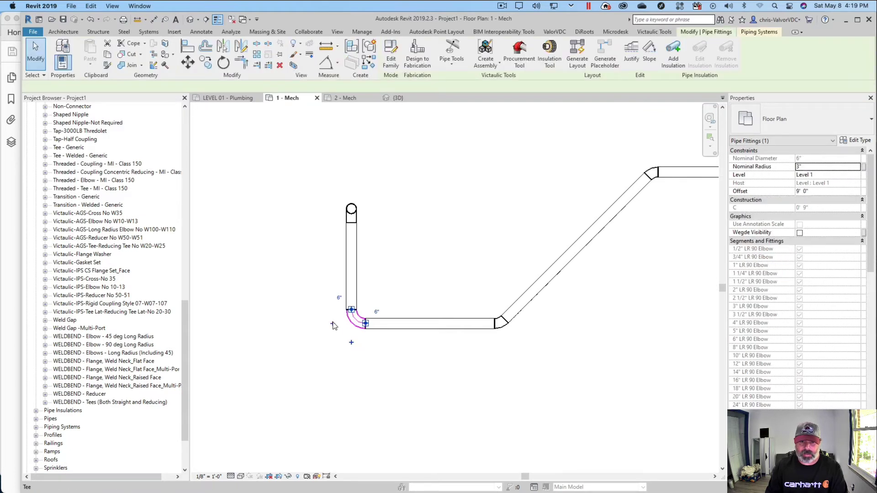
pyautogui.click(333, 324)
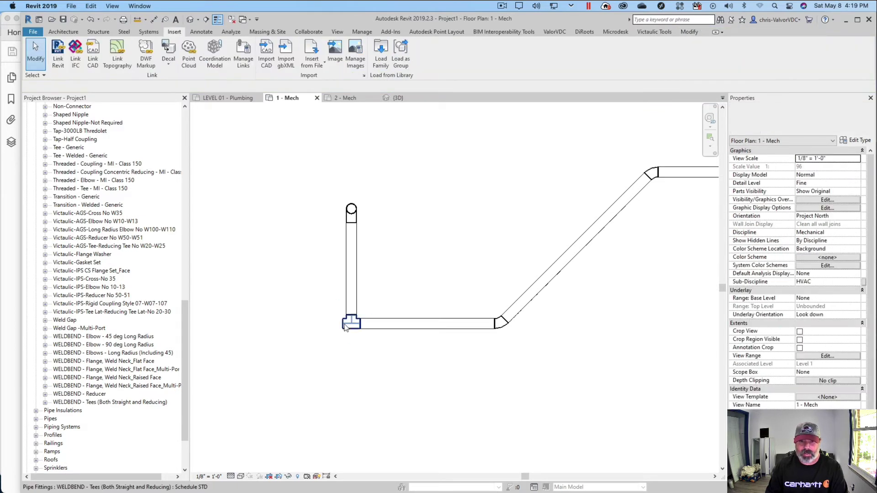
pyautogui.click(344, 325)
pyautogui.rightClick(348, 323)
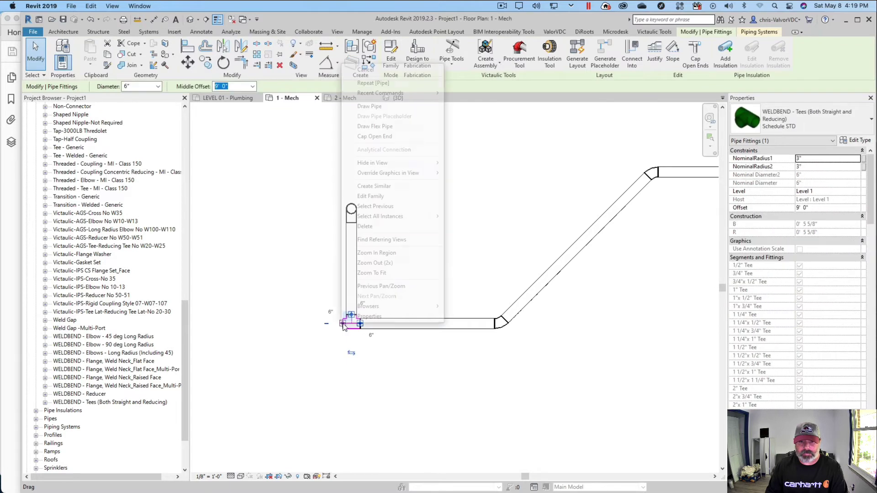
pyautogui.click(369, 106)
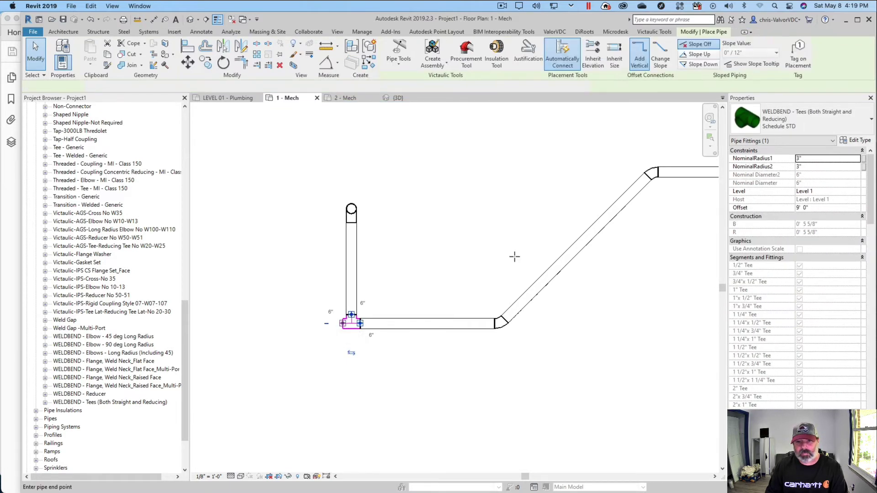
pyautogui.scroll(-1, 404, 298)
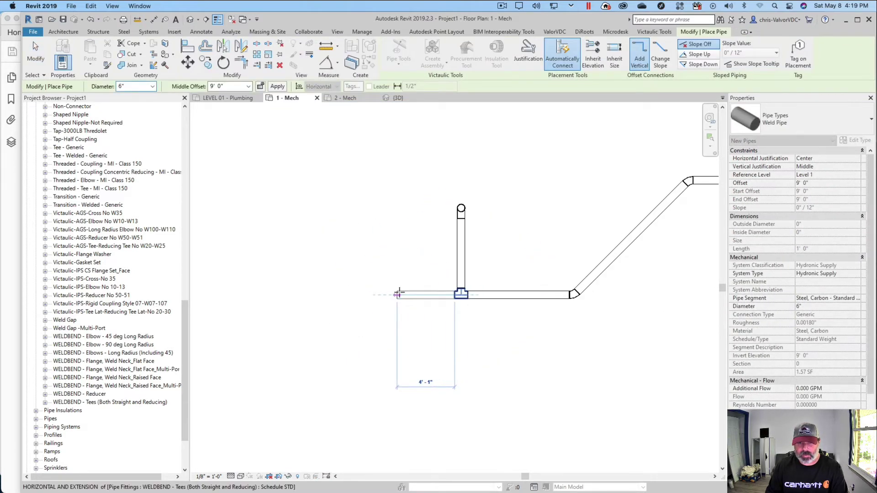
# - Reduce the pipe diameter to 4", continue the run straight for about 3' 10", and finish drawing
pyautogui.click(153, 87)
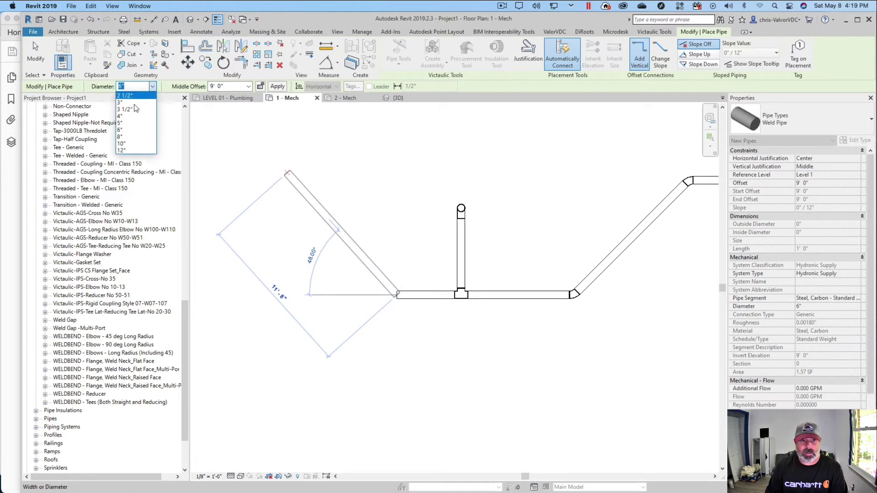
pyautogui.click(133, 118)
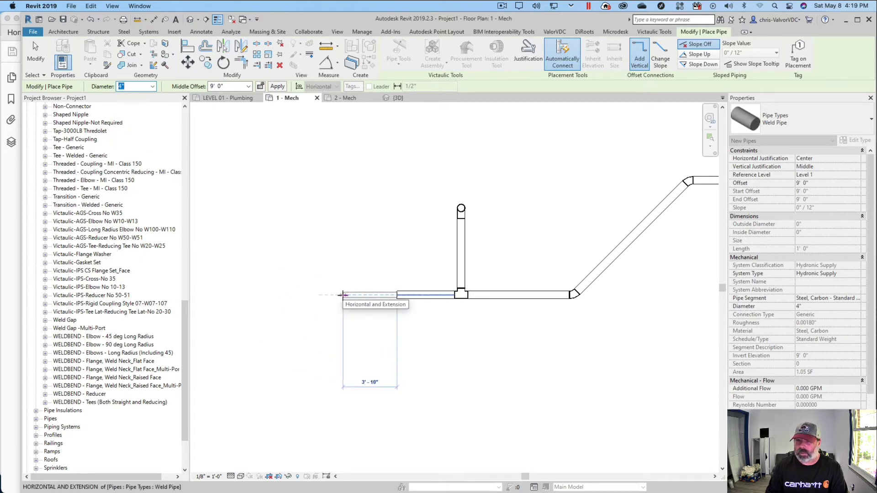
pyautogui.click(342, 294)
pyautogui.press('Escape')
pyautogui.press('Escape')
# - In the Weld Pipe type's routing preferences, set the Transition fitting to WELDBEND - Reducer: Concentric - Sch. STD
pyautogui.scroll(5, 402, 303)
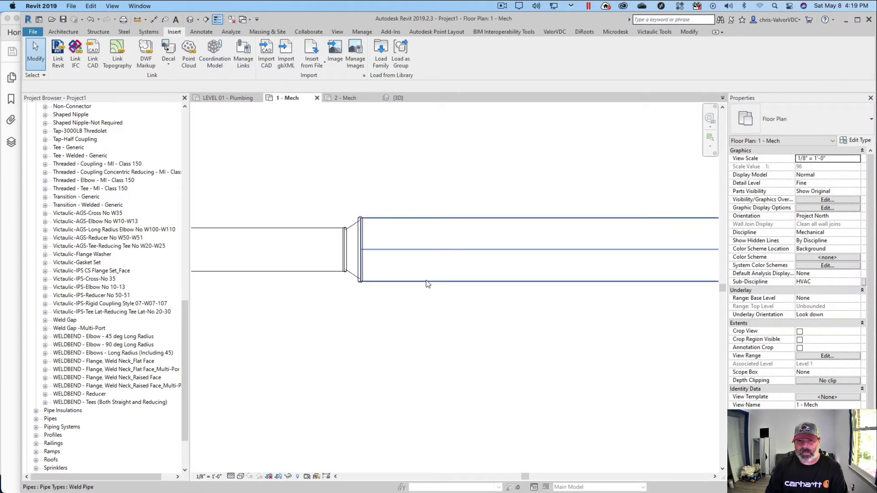
pyautogui.click(428, 282)
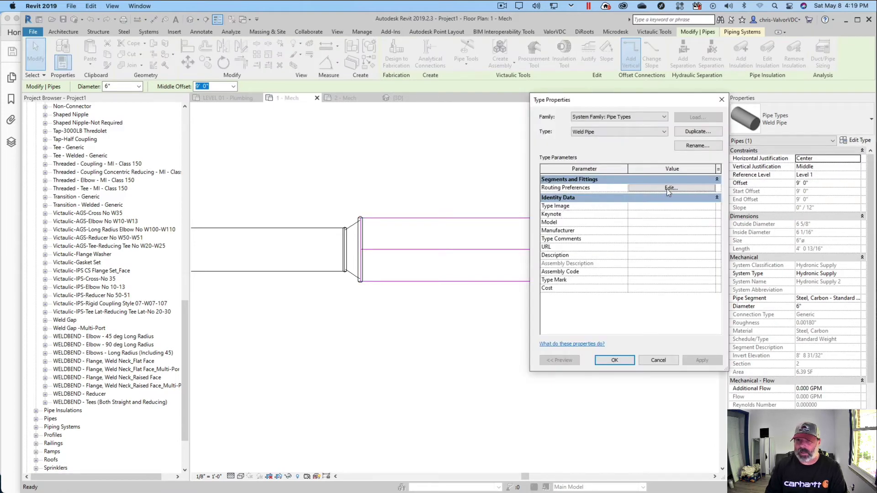
pyautogui.click(669, 189)
pyautogui.scroll(-2, 339, 248)
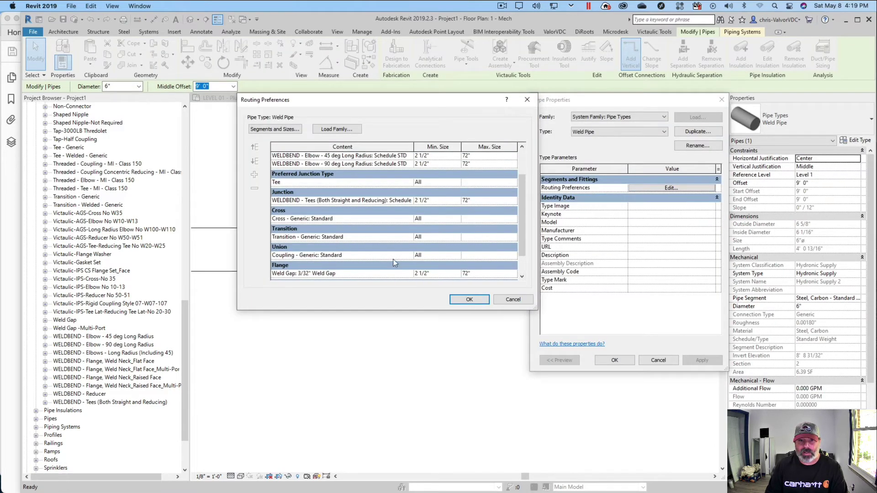
pyautogui.click(347, 237)
pyautogui.click(409, 236)
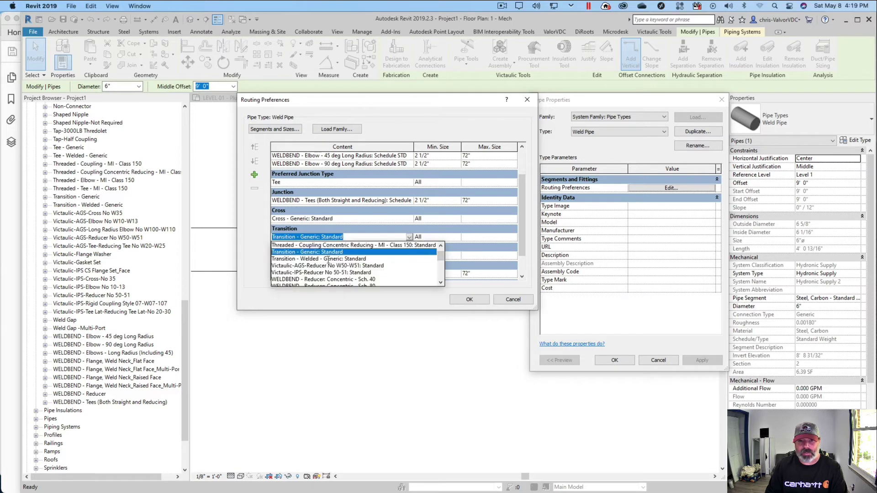
pyautogui.scroll(-3, 384, 278)
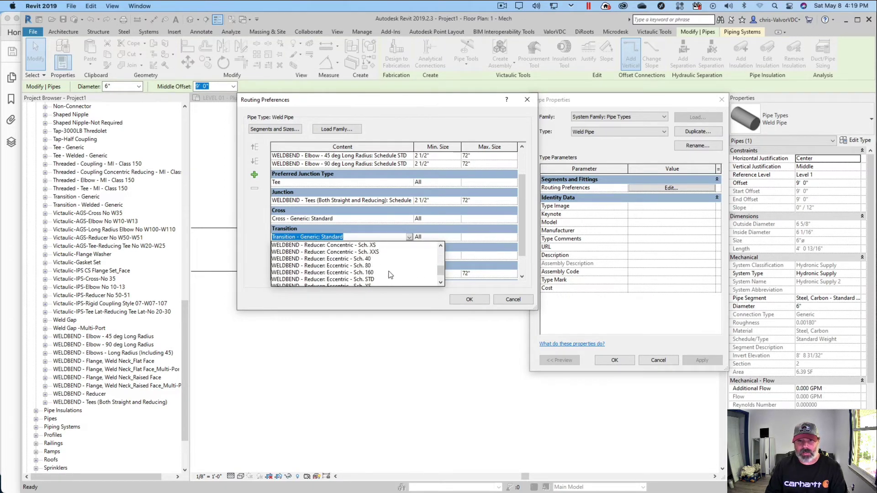
pyautogui.scroll(1, 358, 262)
pyautogui.scroll(-1, 342, 258)
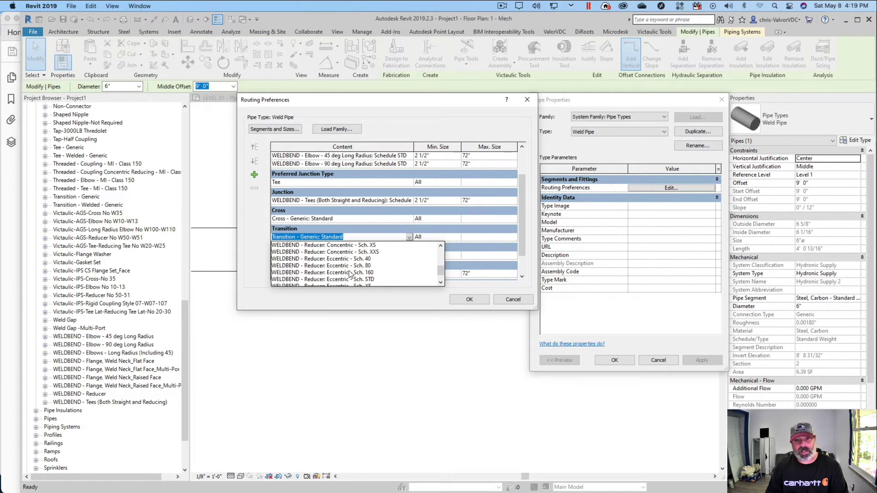
pyautogui.scroll(2, 351, 274)
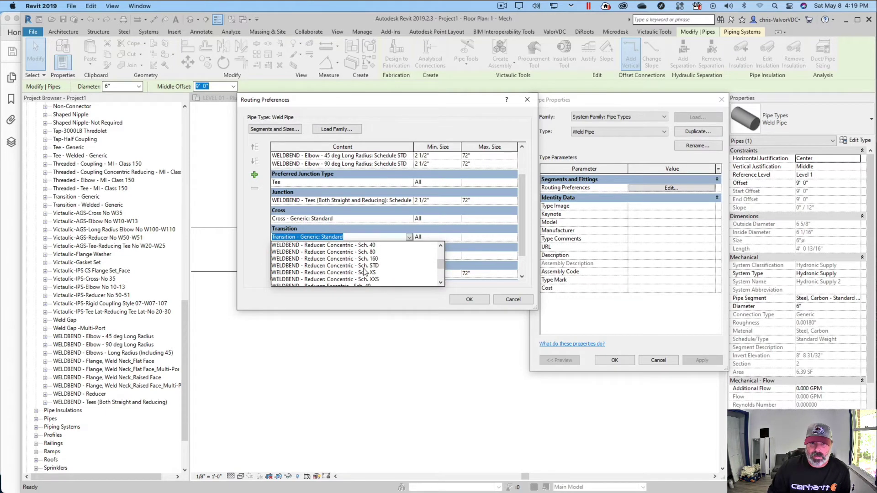
pyautogui.click(370, 267)
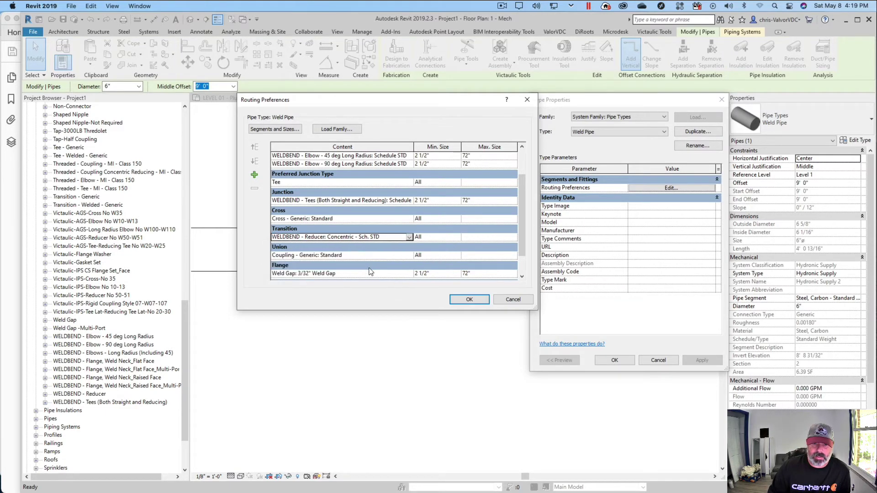
# - Set a minimum size for the Transition rule and accept the routing preferences and type properties
pyautogui.click(457, 238)
pyautogui.scroll(-2, 430, 272)
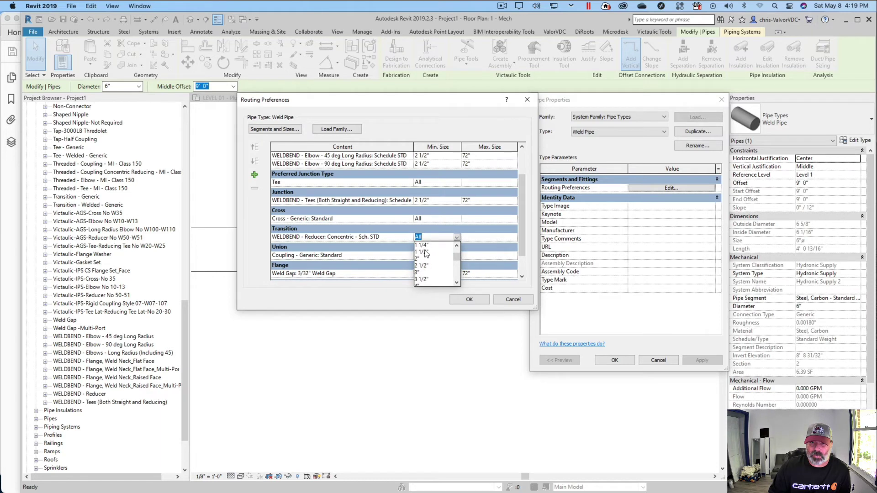
pyautogui.click(429, 270)
pyautogui.click(473, 299)
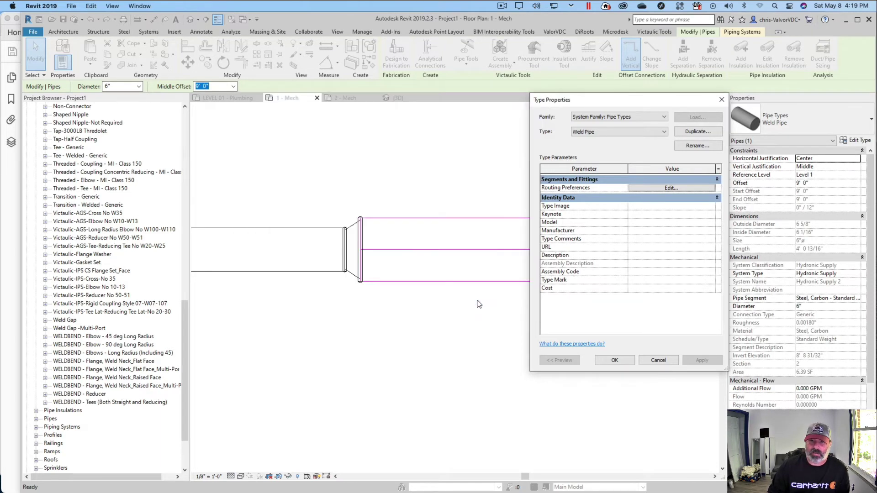
pyautogui.click(615, 361)
# - Replace the generic transition between the 6" and 4" pipes with the WELDBEND - Reducer Concentric - Sch. STD type
pyautogui.scroll(-1, 322, 294)
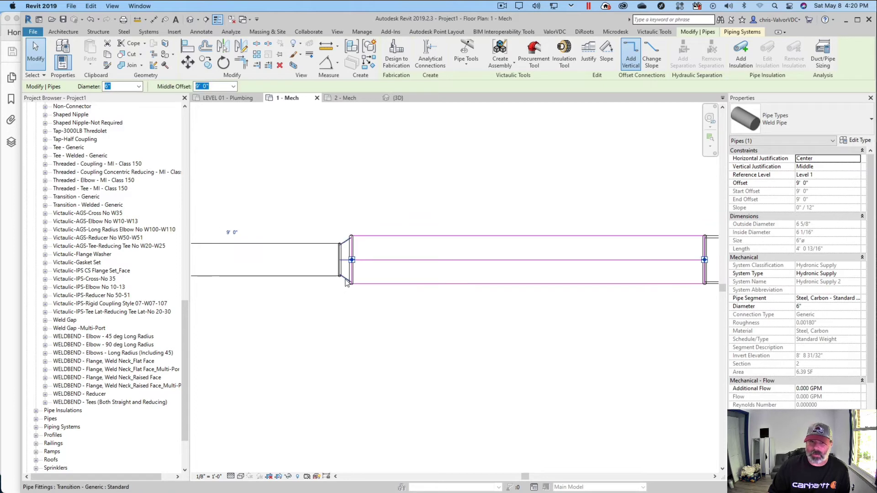
pyautogui.click(341, 284)
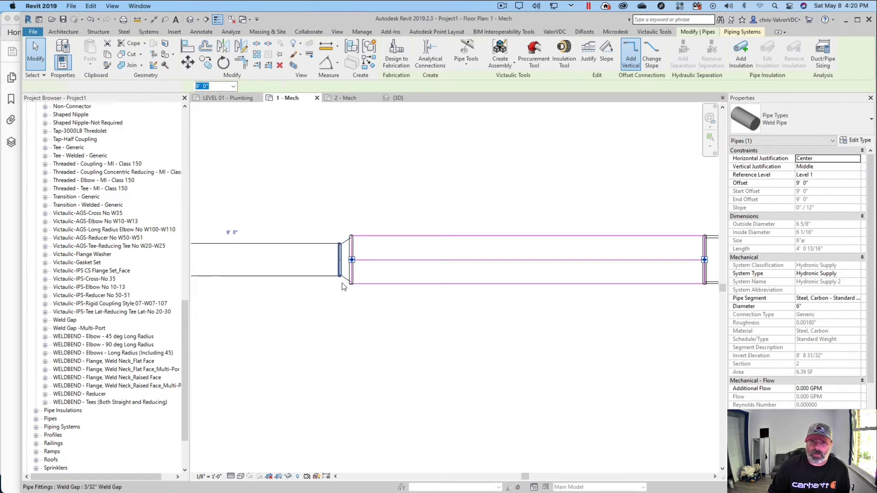
pyautogui.scroll(2, 343, 287)
pyautogui.click(350, 274)
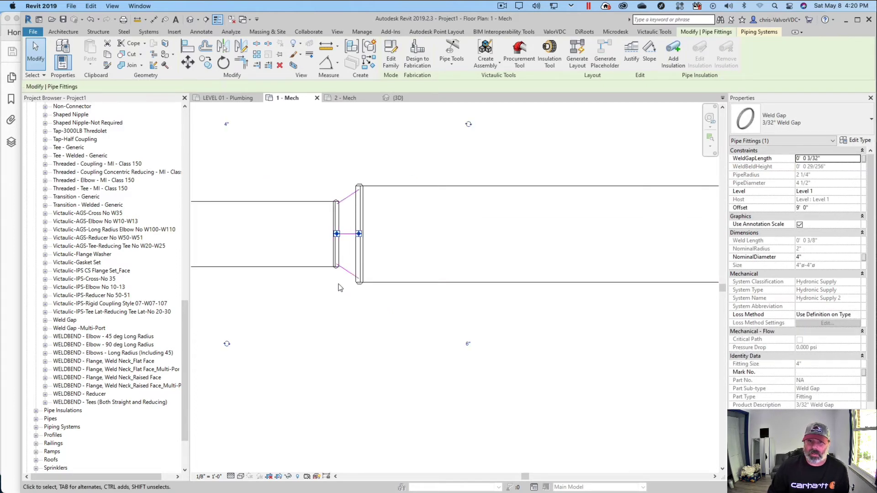
pyautogui.scroll(-1, 347, 276)
pyautogui.click(832, 118)
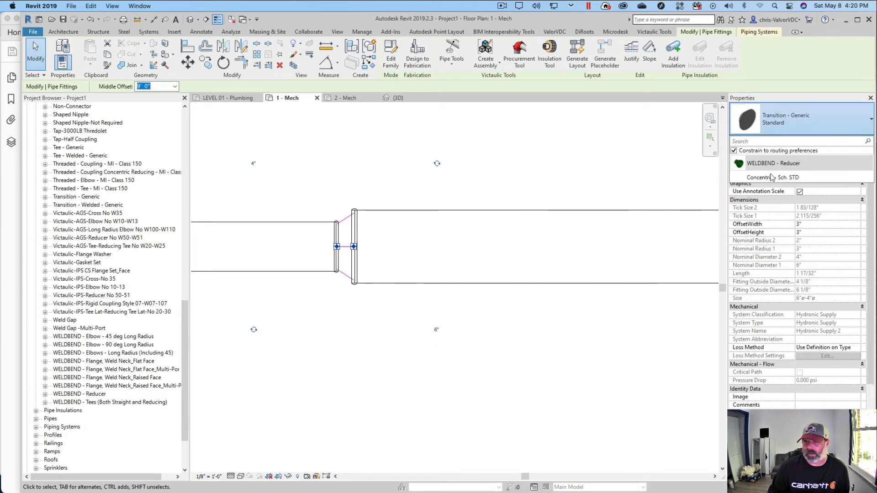
pyautogui.click(416, 188)
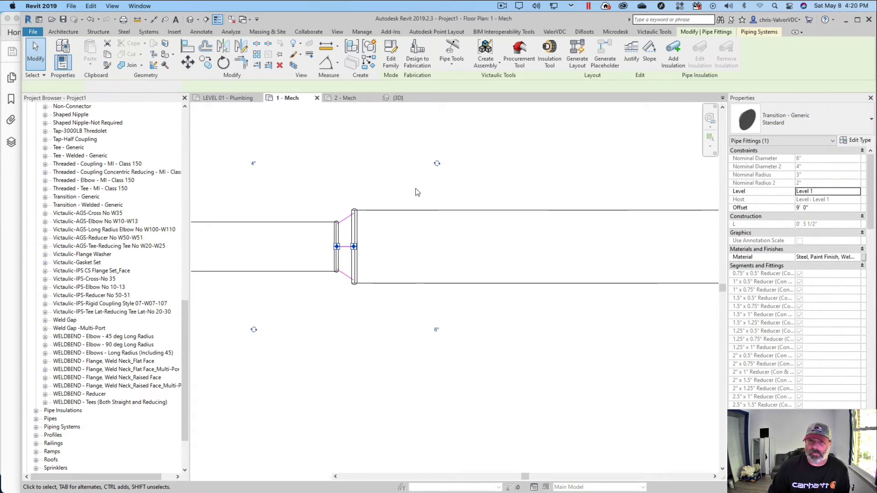
# - Remove the 6" pipe between reducer and tee with the Victaulic Delete Pipe tool, examine the fitting-to-fitting joint, and end the tool
pyautogui.scroll(-4, 391, 202)
pyautogui.moveTo(366, 223); pyautogui.dragTo(407, 242, button='middle')
pyautogui.scroll(1, 372, 256)
pyautogui.moveTo(546, 271); pyautogui.dragTo(455, 251, button='middle')
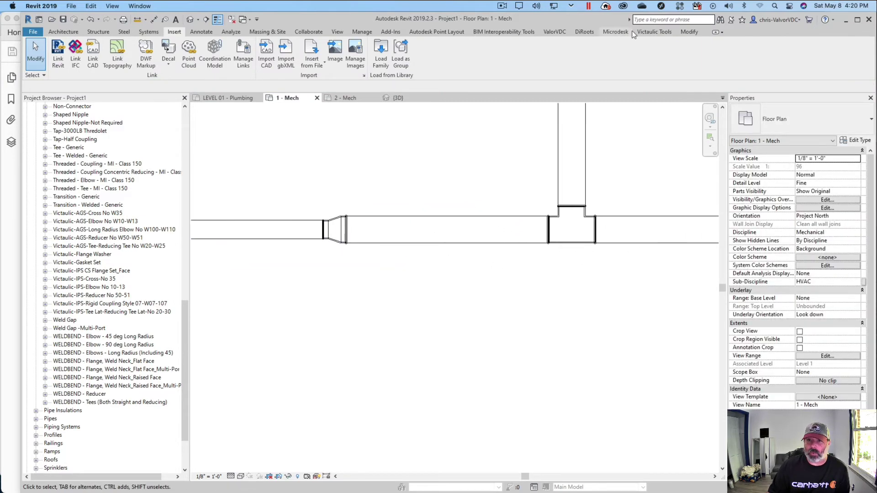
pyautogui.click(654, 31)
pyautogui.click(94, 65)
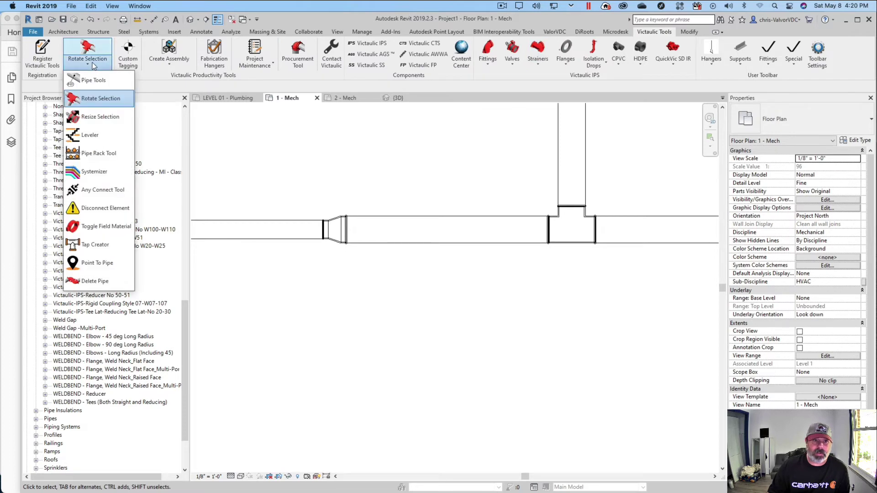
pyautogui.click(95, 282)
pyautogui.click(535, 250)
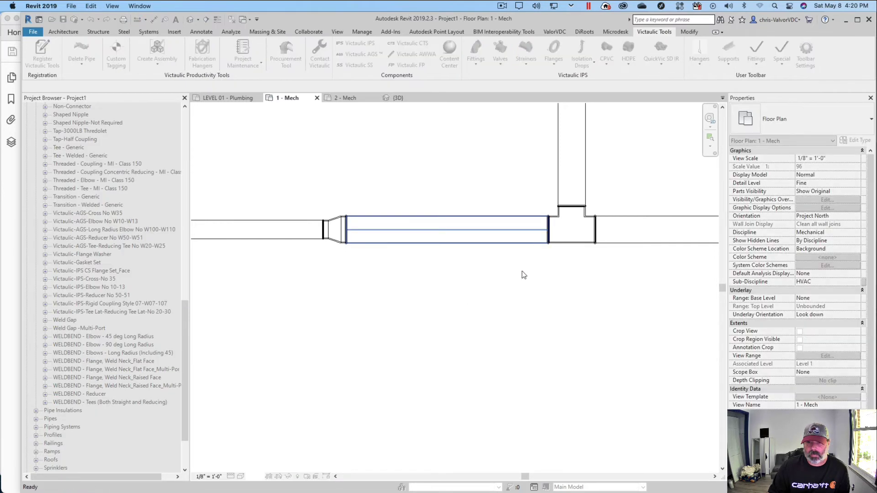
pyautogui.scroll(5, 550, 231)
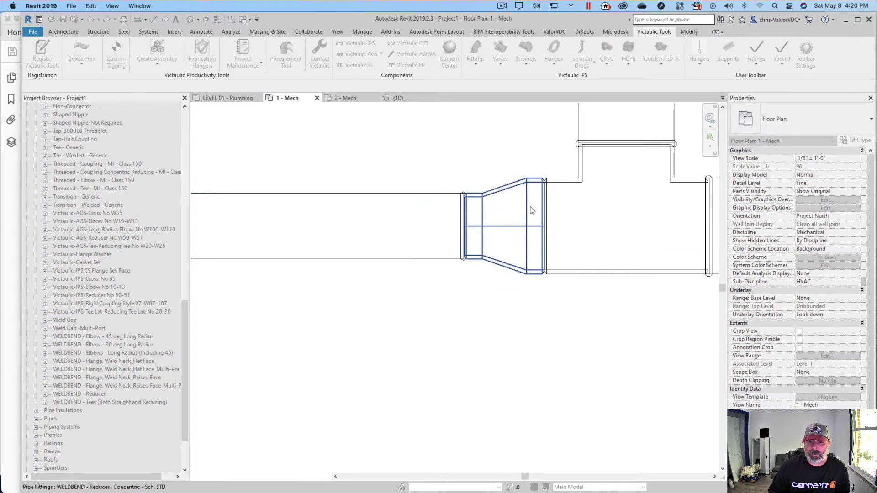
pyautogui.scroll(3, 524, 234)
pyautogui.scroll(-4, 512, 236)
pyautogui.moveTo(508, 236); pyautogui.dragTo(408, 237, button='middle')
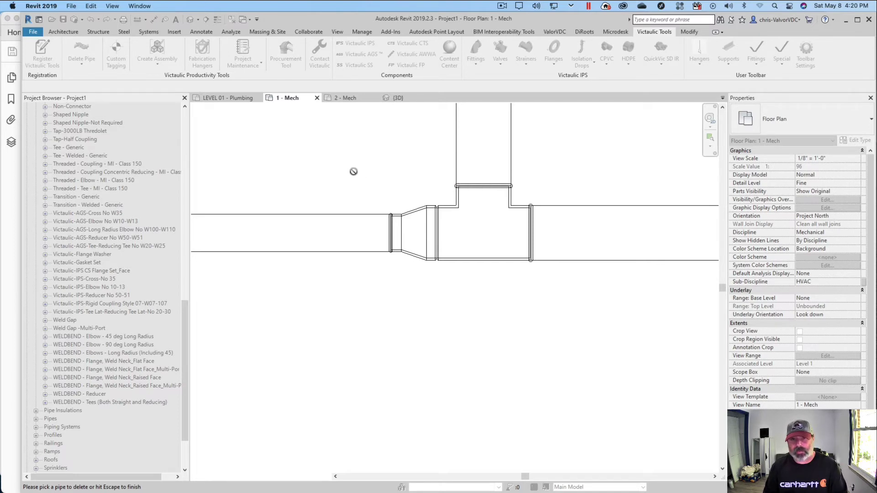
pyautogui.press('Escape')
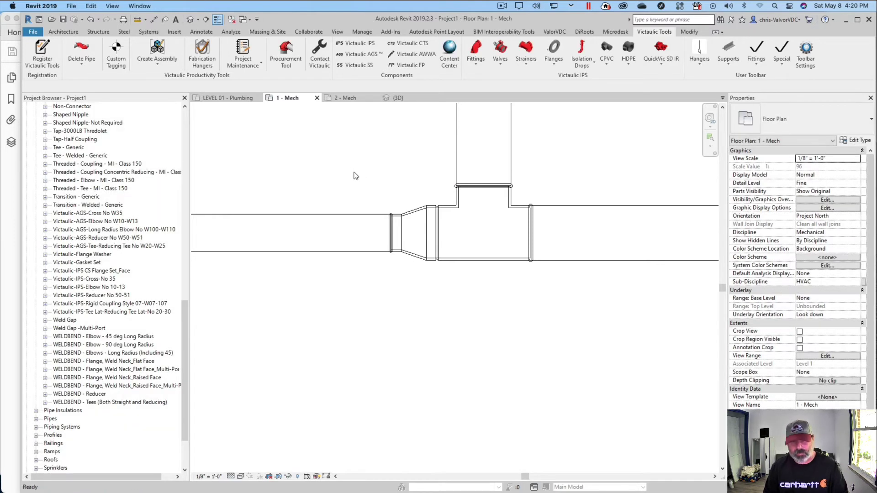
# - Undo the pipe deletion between the reducer and the tee
pyautogui.hotkey('ctrl', 'z')
pyautogui.scroll(4, 544, 216)
pyautogui.scroll(-1, 543, 216)
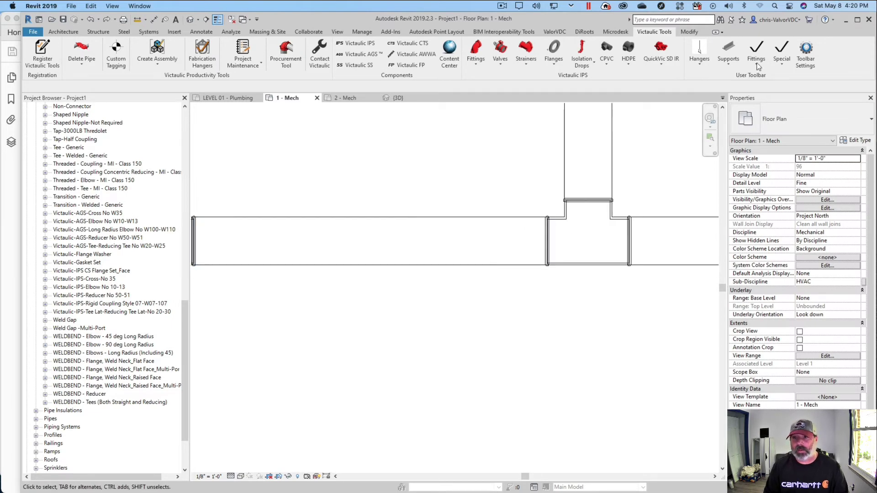
# - Assign the Weld Gap -Multi-Port 3/32" Weld Gap as the MultiPort fitting for Weld Pipe in the Victaulic Delete Pipe settings
pyautogui.click(805, 53)
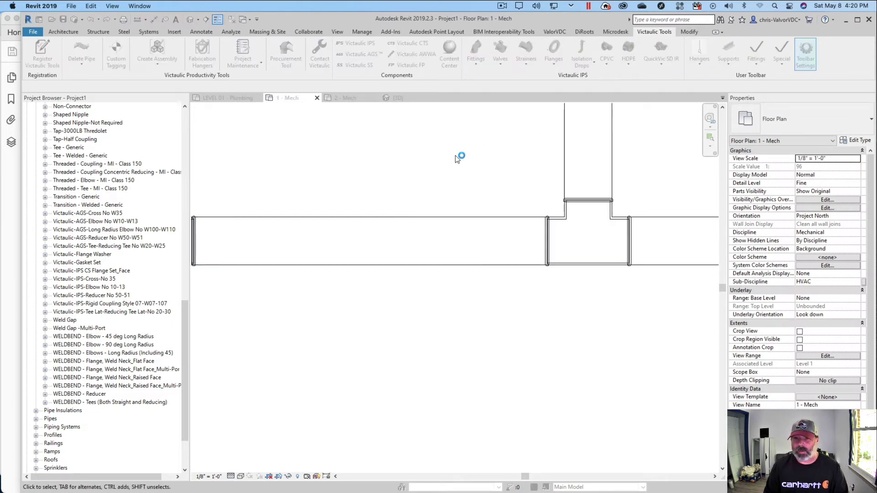
pyautogui.click(331, 159)
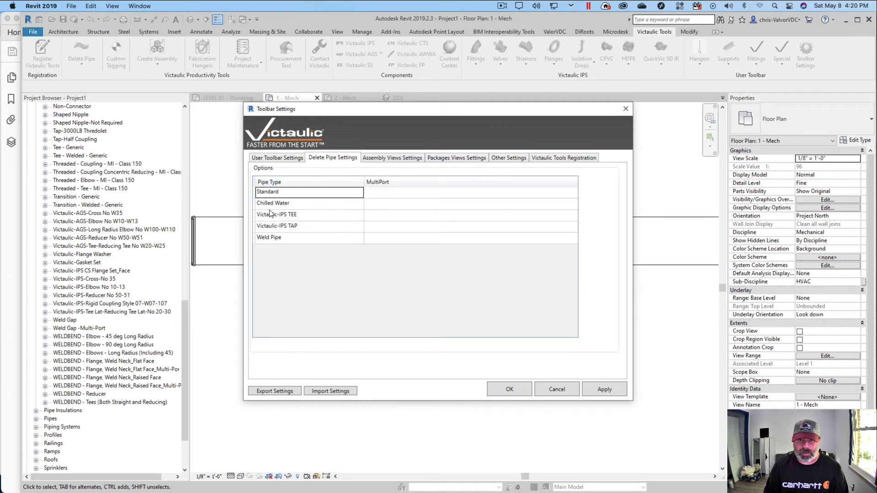
pyautogui.click(377, 239)
pyautogui.click(569, 241)
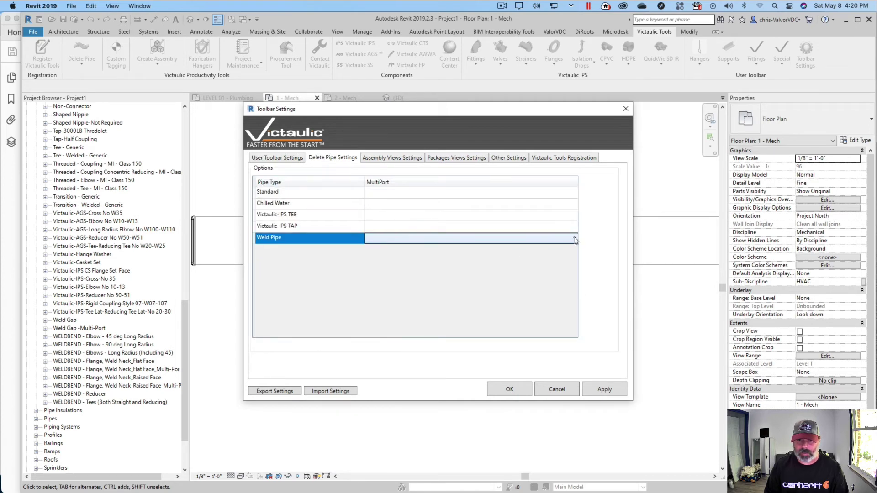
pyautogui.click(574, 240)
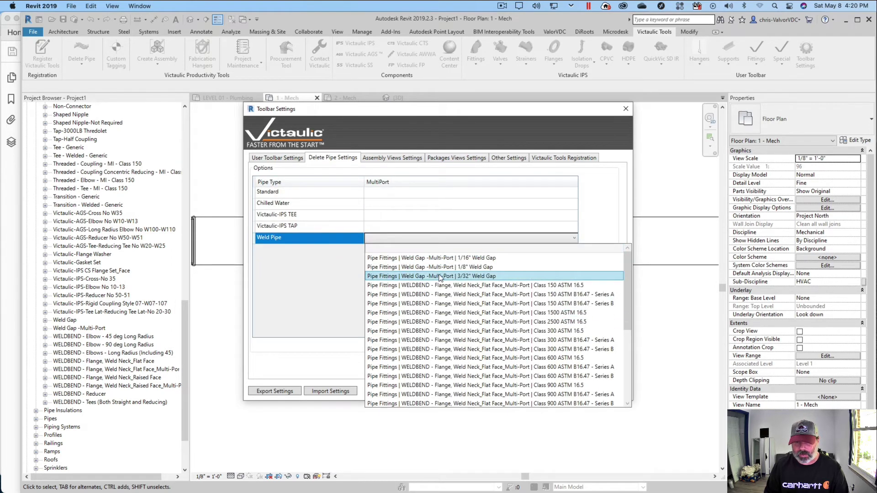
pyautogui.click(475, 276)
pyautogui.click(508, 392)
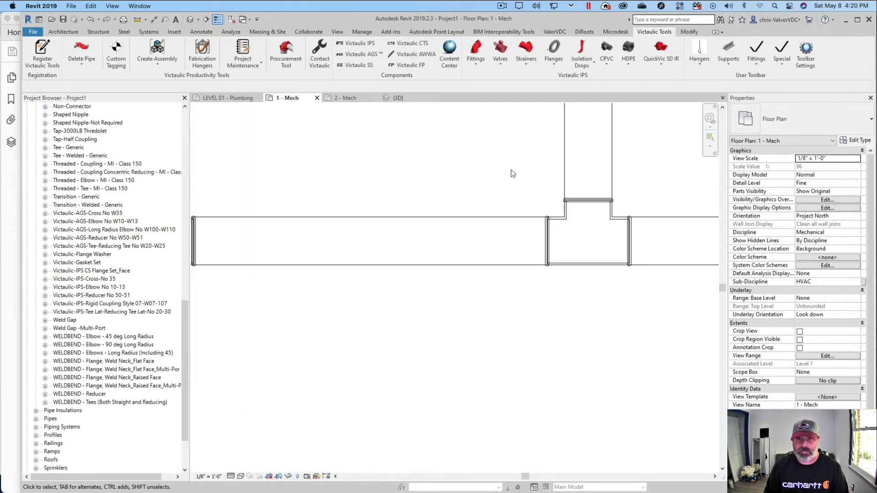
# - Remove the 6" pipe between the reducer and the tee with the Victaulic Delete Pipe tool, inspect the joint, and end the tool
pyautogui.click(81, 50)
pyautogui.click(519, 270)
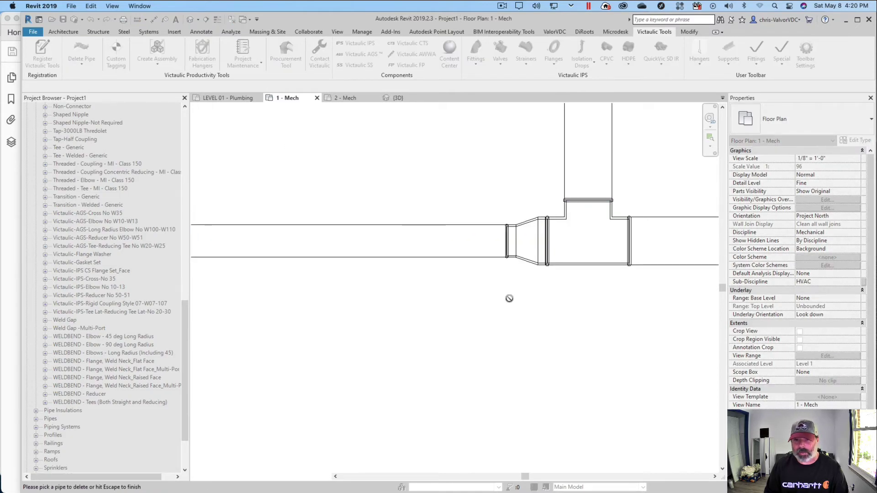
pyautogui.scroll(3, 553, 215)
pyautogui.scroll(-3, 550, 242)
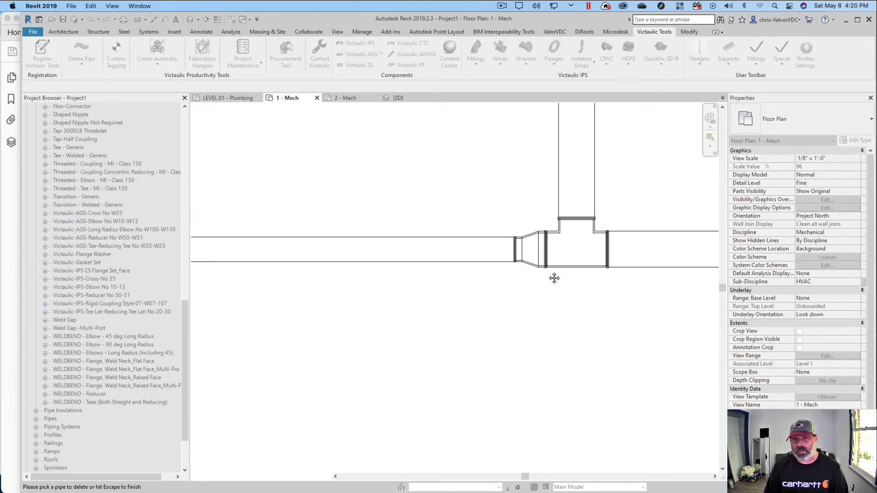
pyautogui.scroll(-5, 507, 272)
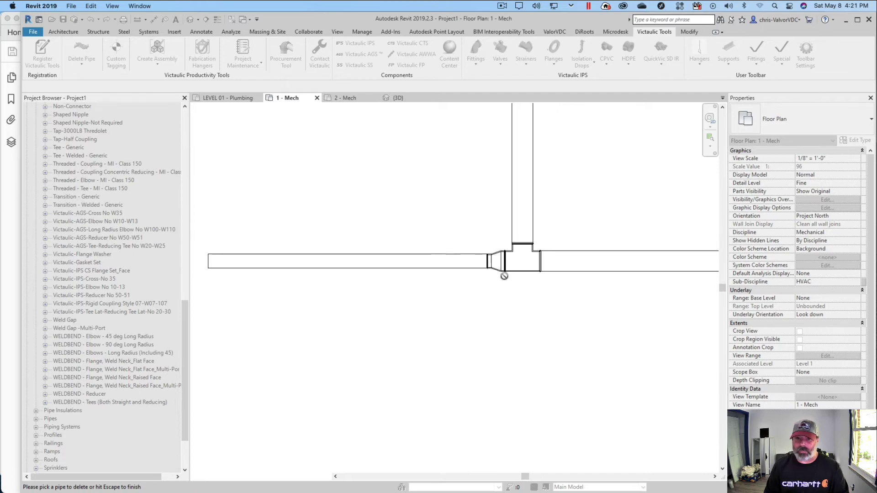
pyautogui.press('Escape')
pyautogui.scroll(-4, 484, 288)
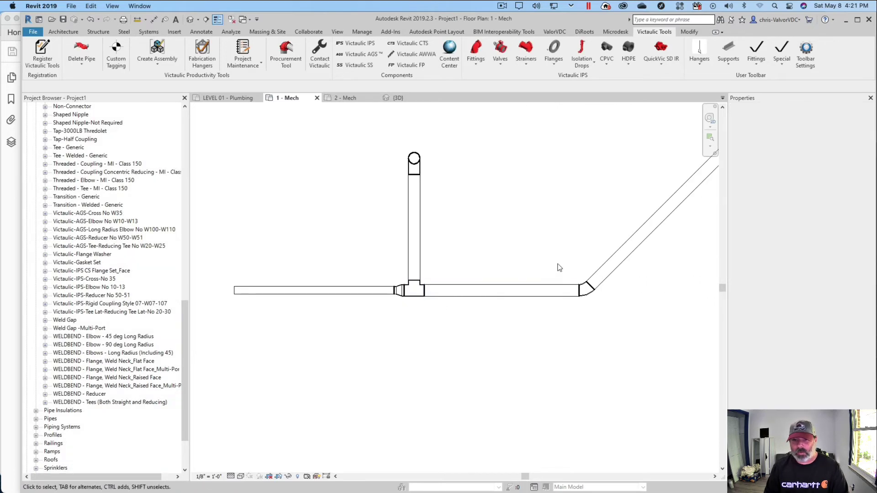
pyautogui.moveTo(492, 256); pyautogui.dragTo(445, 271, button='middle')
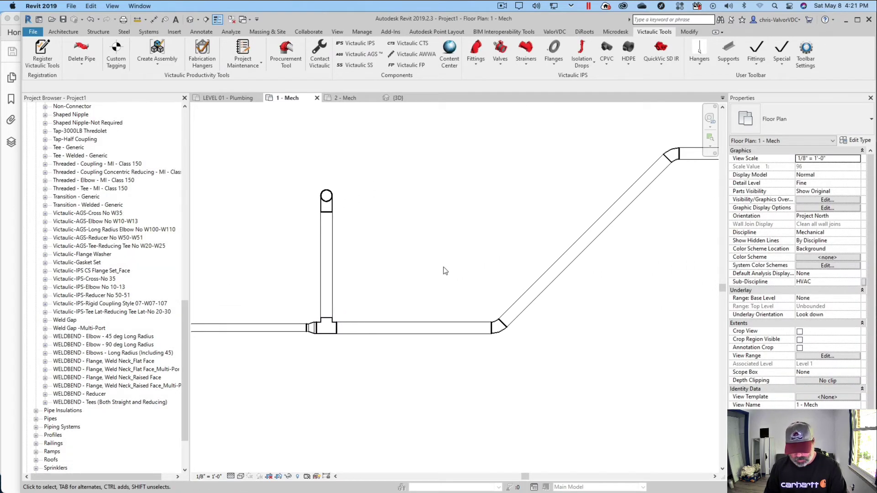
# - Draw a 2 1/2" Weld Pipe branch about 2'-9" long, perpendicular from the middle of the diagonal pipe, at a 9' 0" middle offset
pyautogui.press('p')
pyautogui.press('i')
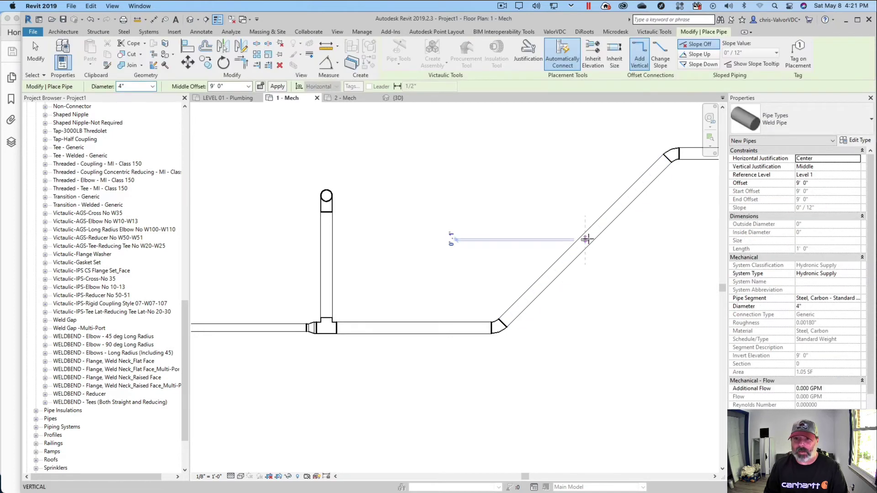
pyautogui.click(585, 239)
pyautogui.click(152, 87)
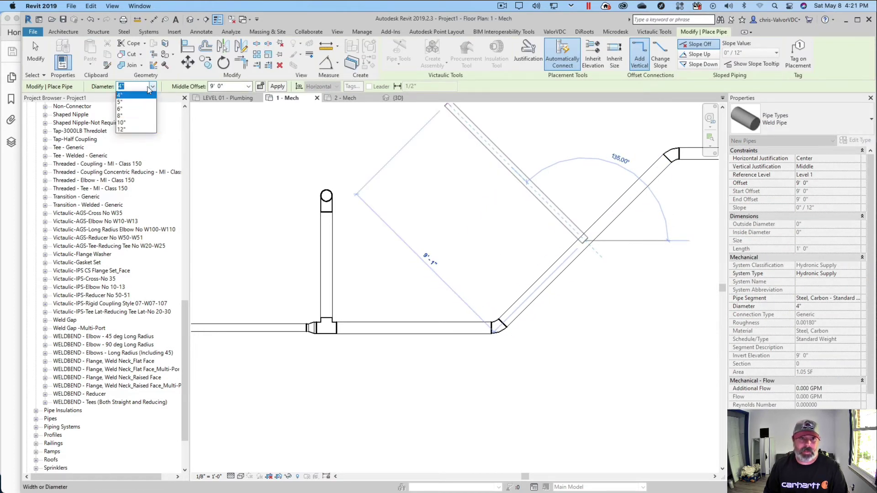
pyautogui.press('Up')
pyautogui.press('Up')
pyautogui.press('Up')
pyautogui.press('Return')
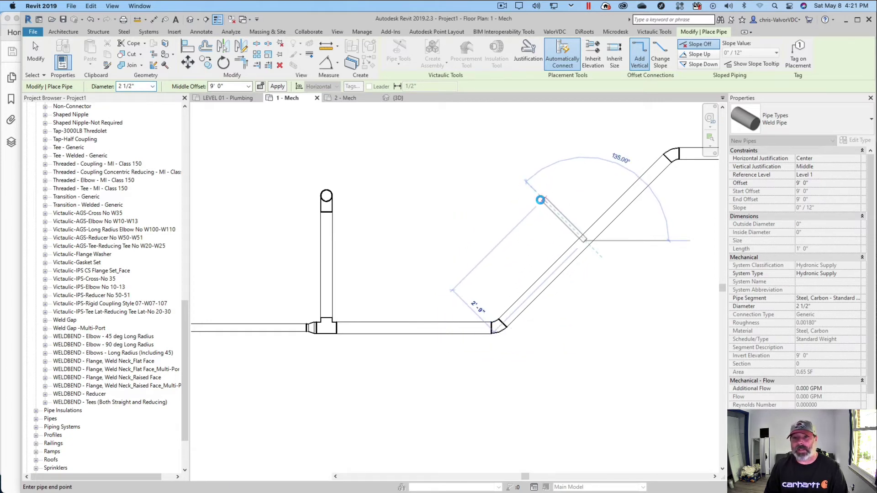
pyautogui.click(540, 200)
pyautogui.press('Escape')
pyautogui.press('Escape')
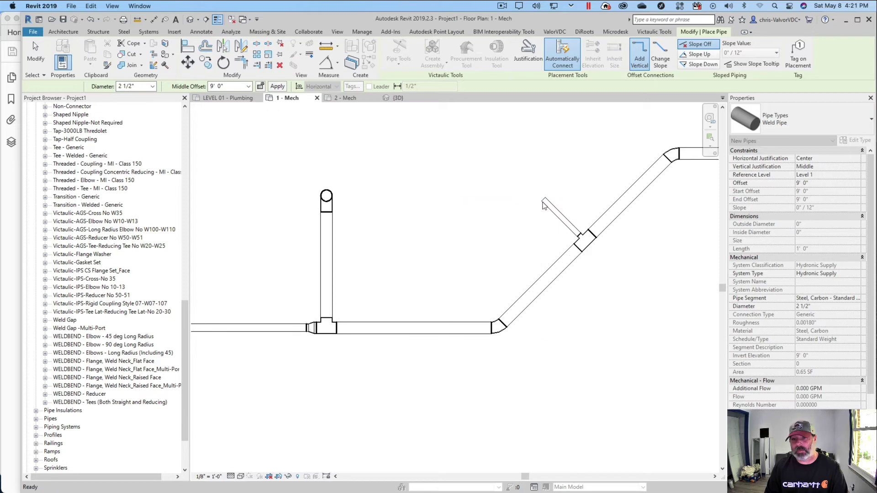
pyautogui.scroll(3, 560, 222)
pyautogui.scroll(-2, 560, 222)
pyautogui.scroll(-3, 577, 240)
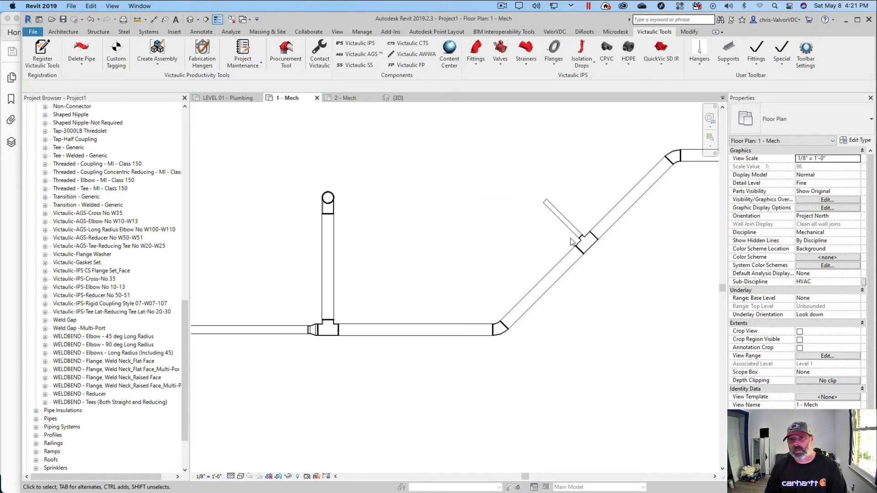
pyautogui.moveTo(565, 242); pyautogui.dragTo(511, 242, button='middle')
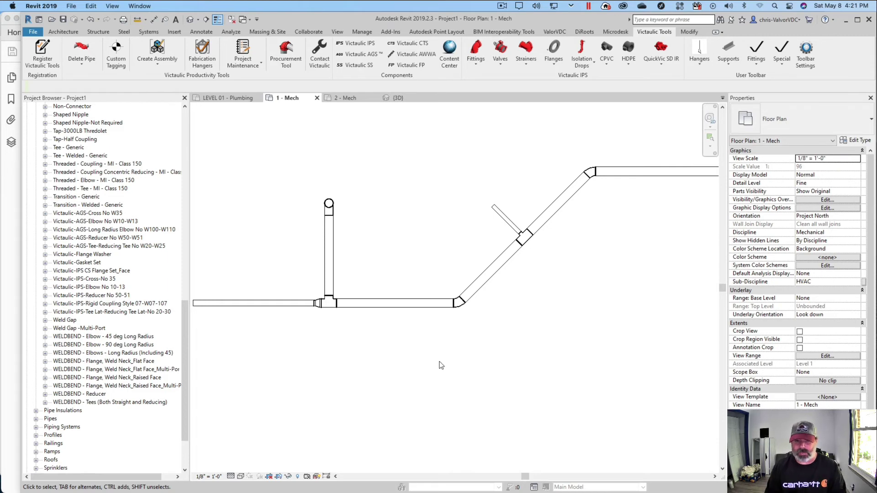
# - Select the whole lower welded pipe run and isolate it in the 3D view with a section box
pyautogui.scroll(-2, 453, 364)
pyautogui.moveTo(322, 273); pyautogui.dragTo(638, 380)
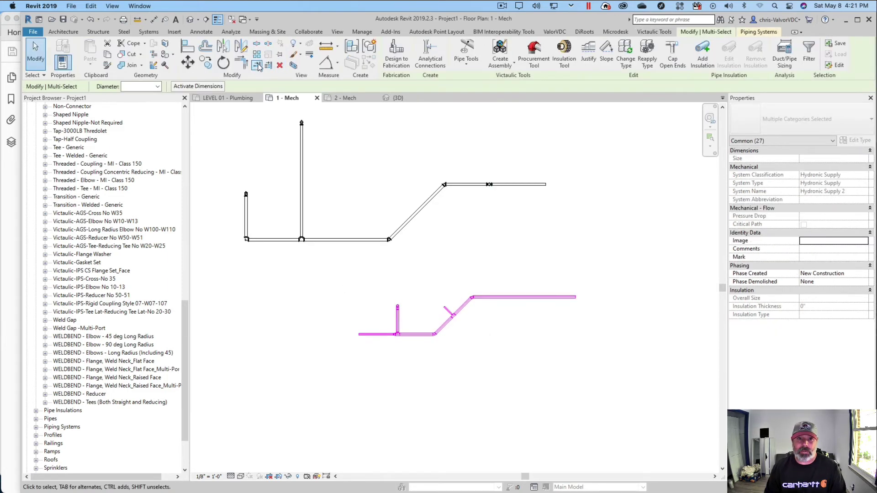
pyautogui.click(292, 67)
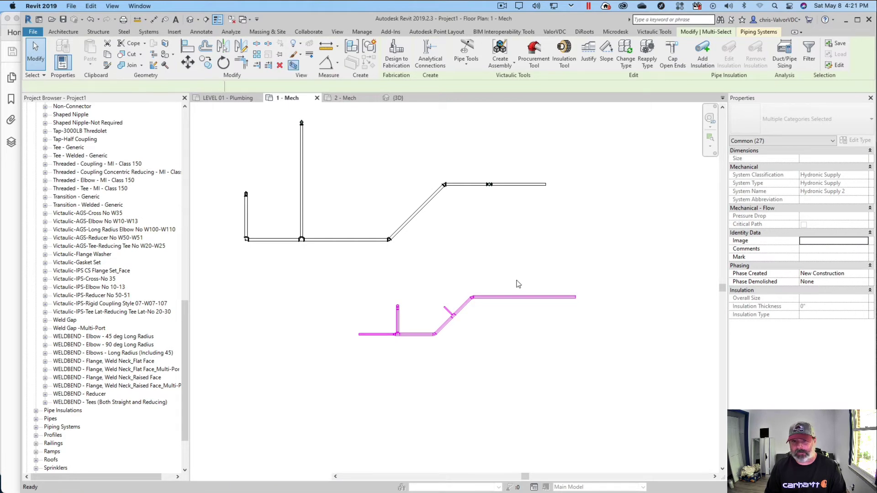
pyautogui.scroll(5, 442, 298)
pyautogui.click(442, 298)
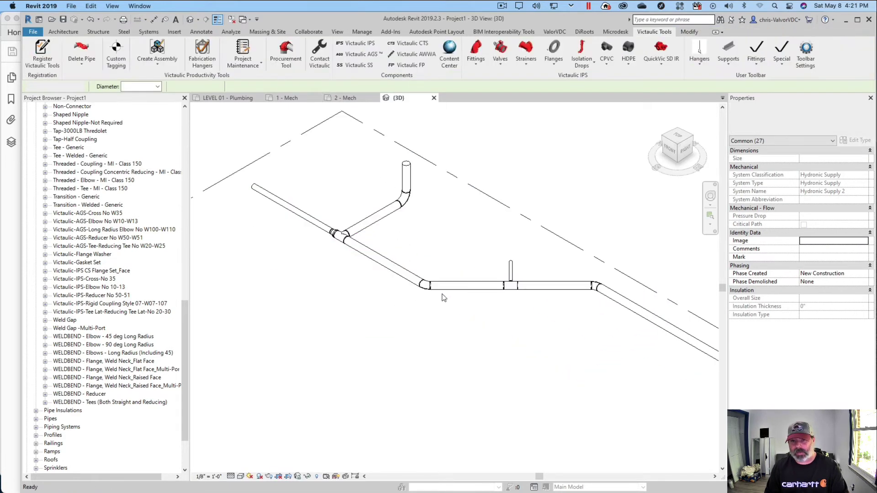
pyautogui.scroll(-2, 442, 298)
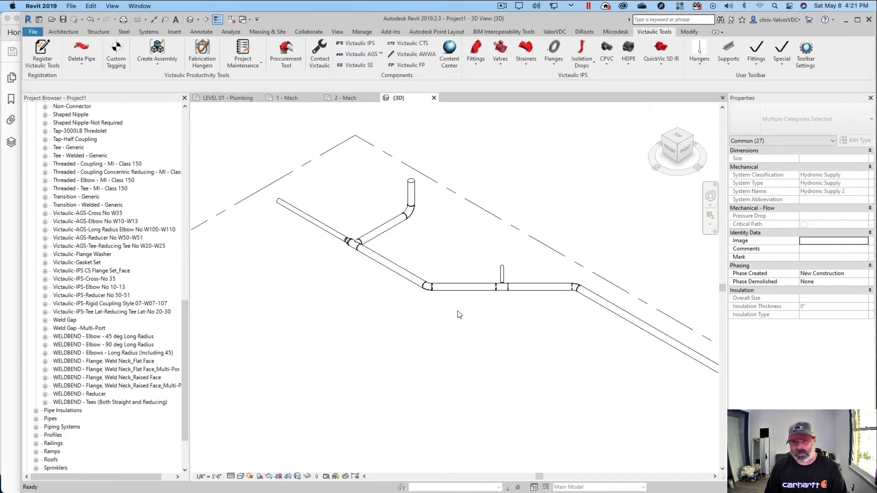
# - Change the 3D view's visual style to show colored material surfaces and inspect the welded elbows, tees and weld gaps
pyautogui.click(241, 476)
pyautogui.click(259, 458)
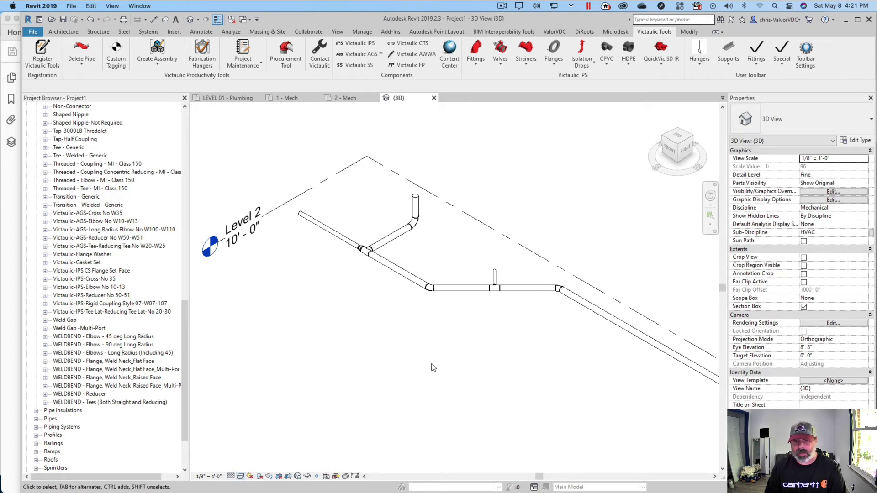
pyautogui.scroll(5, 438, 296)
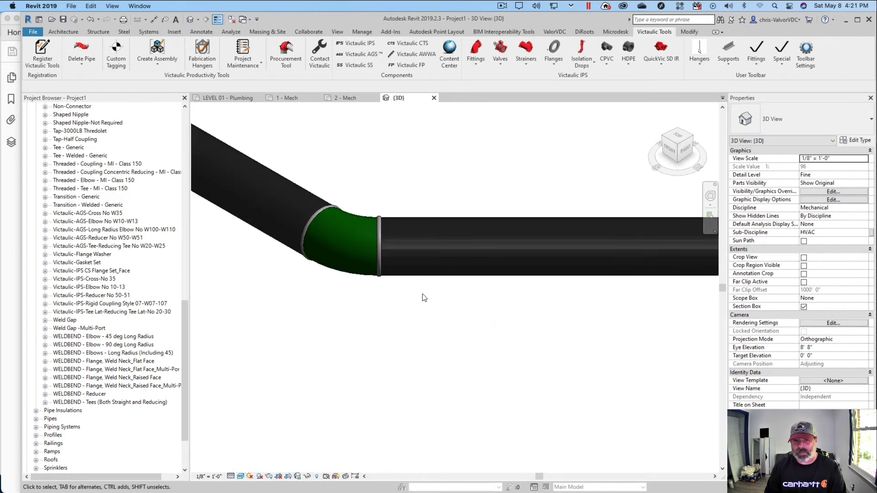
pyautogui.scroll(-3, 423, 296)
pyautogui.scroll(-2, 550, 338)
pyautogui.moveTo(615, 352); pyautogui.dragTo(511, 330, button='middle')
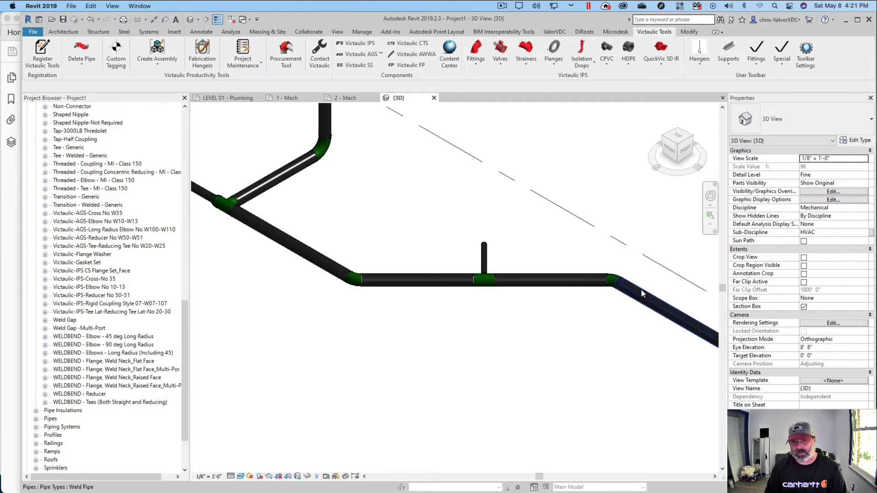
pyautogui.moveTo(359, 255); pyautogui.dragTo(445, 342, button='middle')
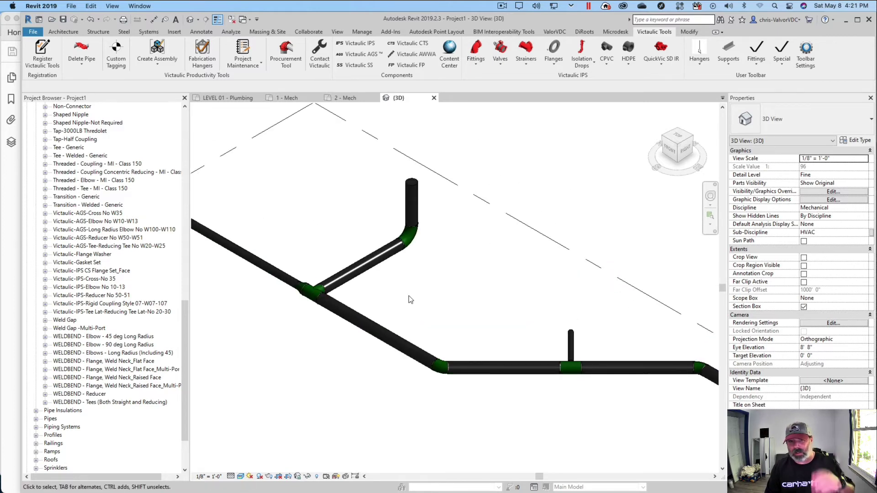
pyautogui.scroll(-3, 410, 299)
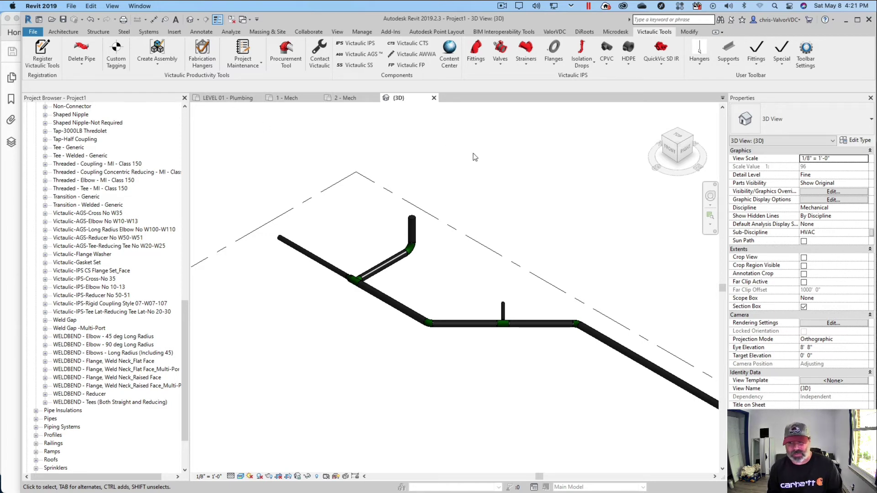
# - Open the LEVEL 01 - Plumbing floor plan of the Demo - CR_detached project and examine its pipe routing and fittings
pyautogui.click(228, 98)
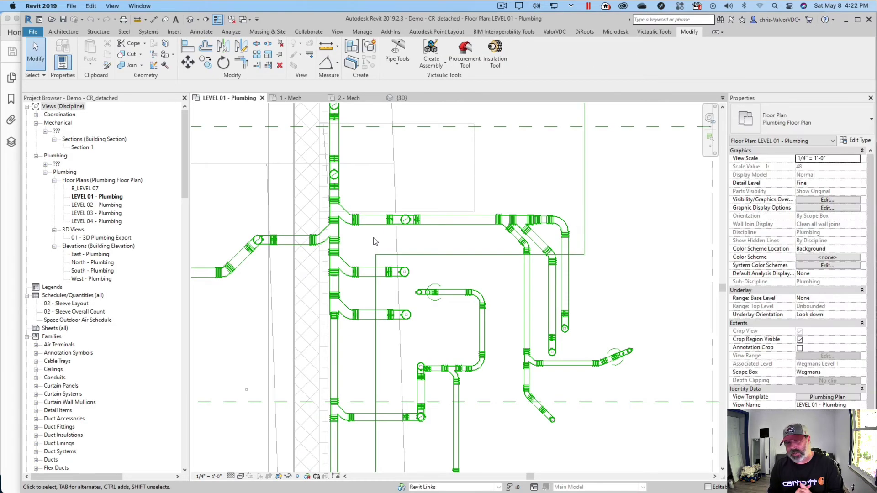
pyautogui.scroll(-5, 382, 249)
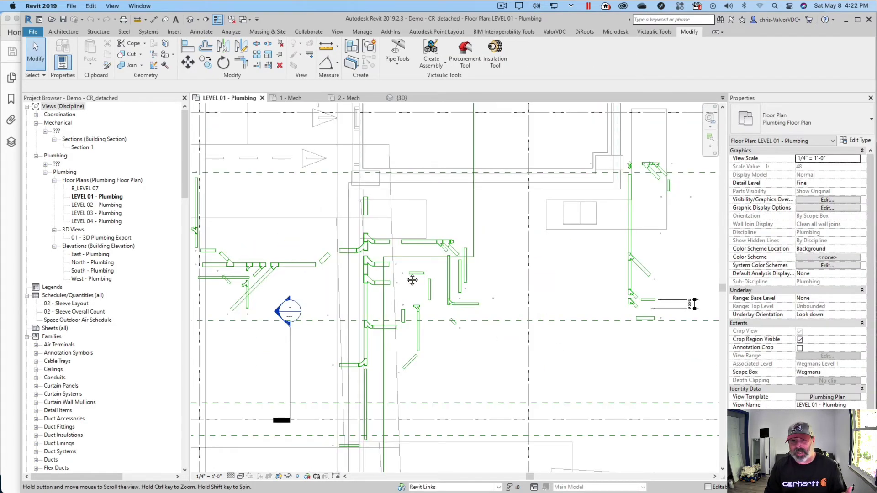
pyautogui.scroll(4, 557, 318)
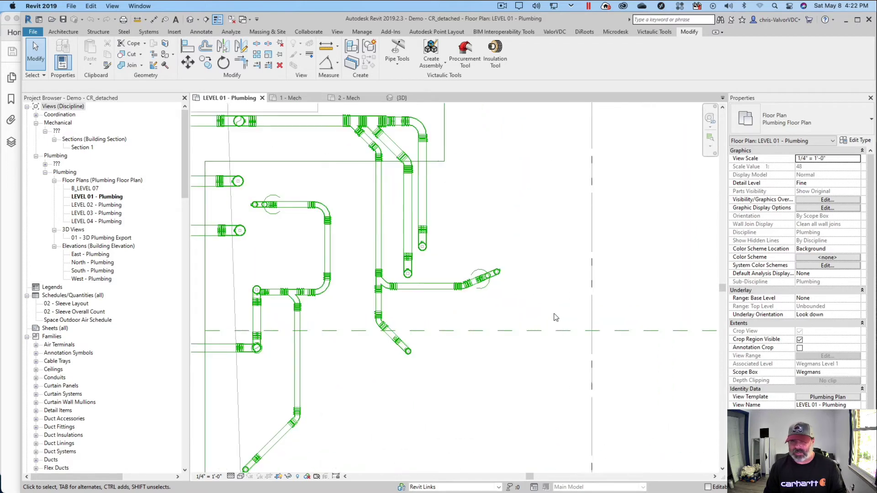
pyautogui.moveTo(535, 328); pyautogui.dragTo(543, 298, button='middle')
pyautogui.scroll(3, 442, 332)
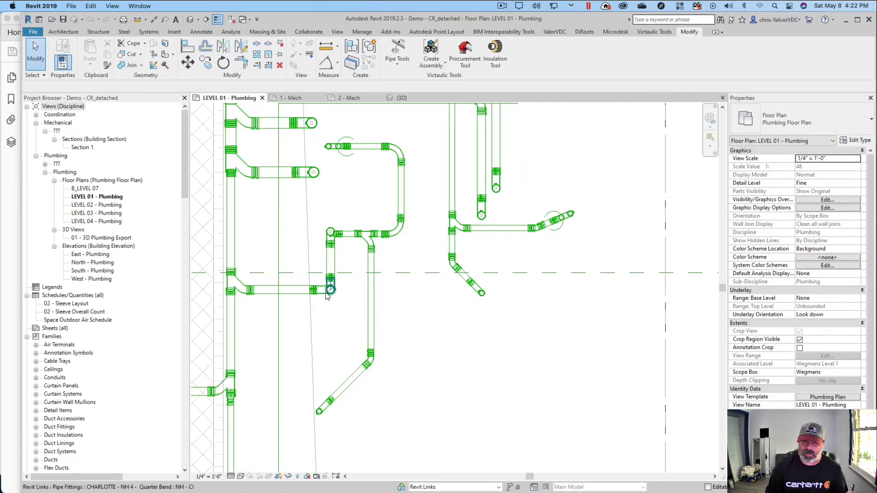
# - Examine the sanitary piping on the LEVEL 01 - Plumbing plan and find open space beside the section marker
pyautogui.scroll(5, 326, 294)
pyautogui.scroll(-5, 351, 316)
pyautogui.moveTo(401, 268); pyautogui.dragTo(429, 183, button='middle')
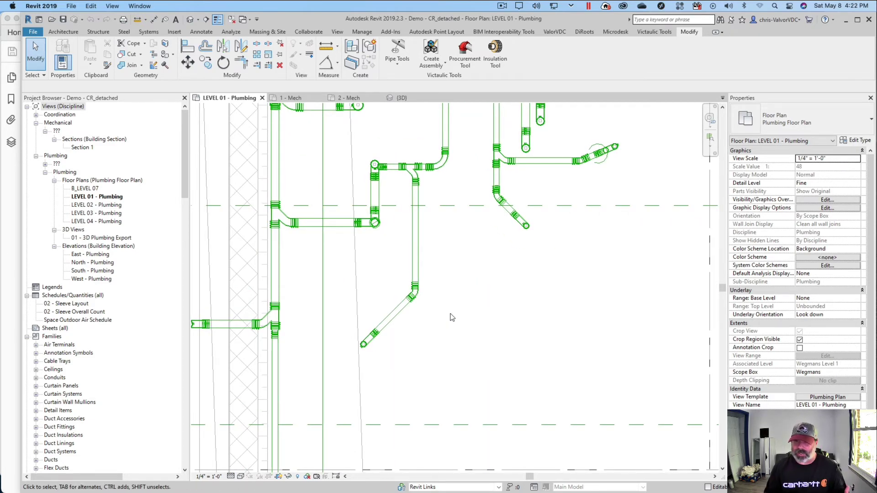
pyautogui.scroll(-1, 451, 314)
pyautogui.moveTo(476, 328); pyautogui.dragTo(389, 308, button='middle')
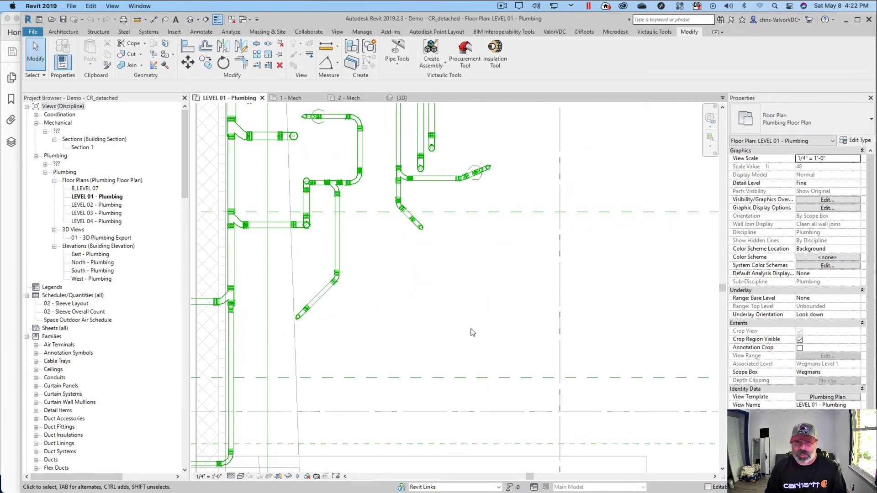
pyautogui.scroll(-1, 470, 332)
pyautogui.moveTo(484, 340); pyautogui.dragTo(587, 333, button='middle')
pyautogui.moveTo(307, 333); pyautogui.dragTo(463, 340, button='middle')
pyautogui.moveTo(424, 295); pyautogui.dragTo(413, 321, button='middle')
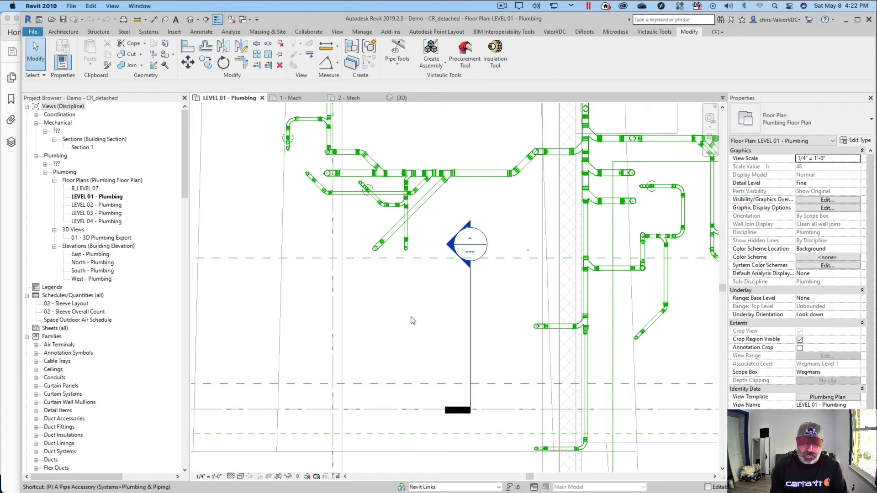
# - In the Cast Iron Wegmens (Waste) pipe type's routing preferences, set the No Hub Cast Iron segment's minimum size to 2"
pyautogui.click(512, 178)
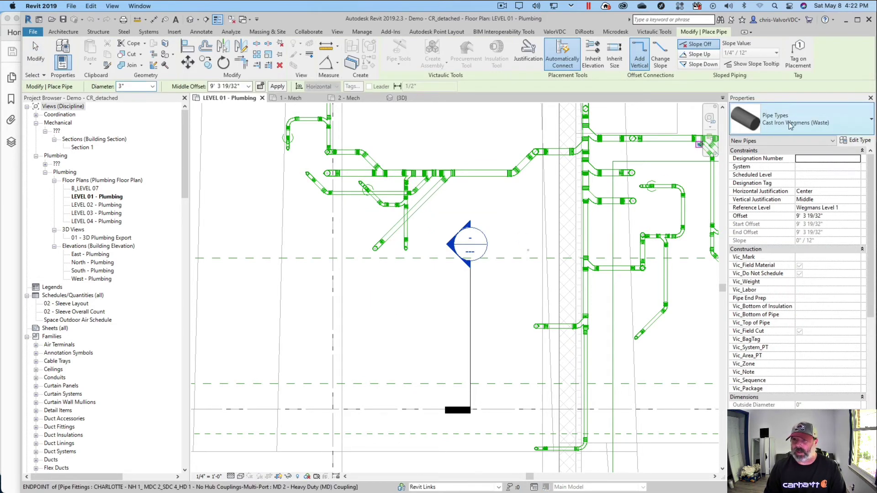
pyautogui.click(856, 140)
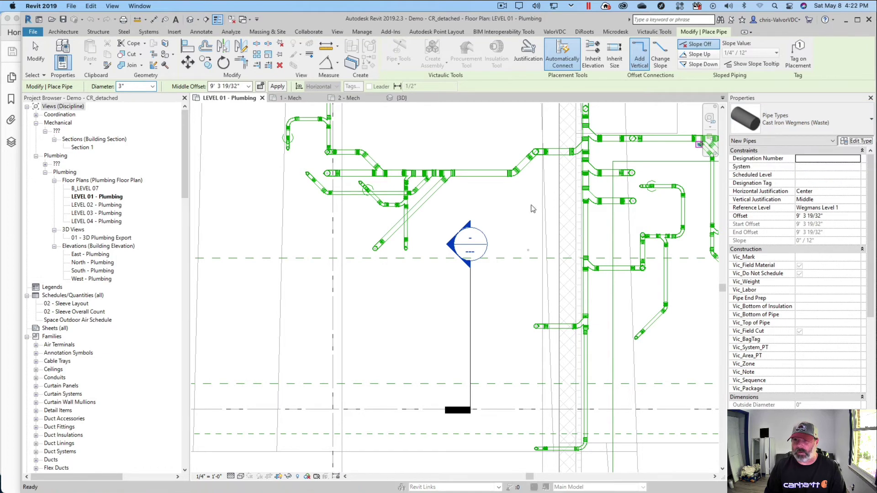
pyautogui.click(676, 189)
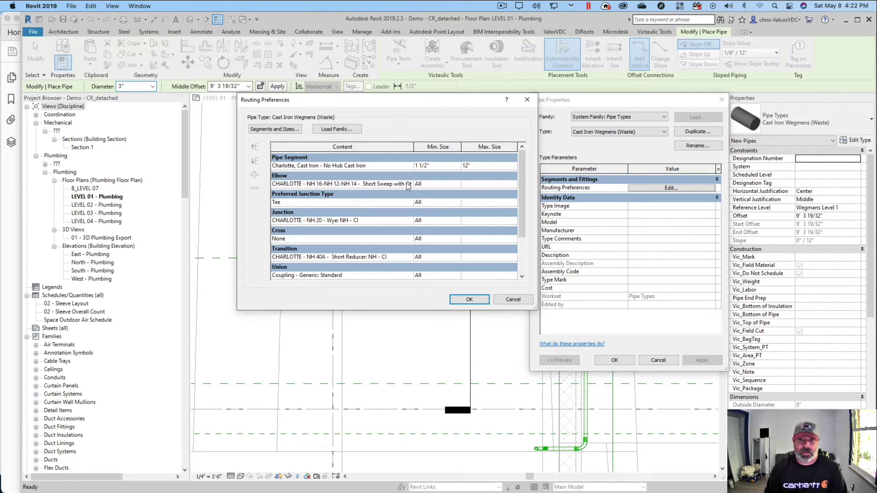
pyautogui.click(455, 170)
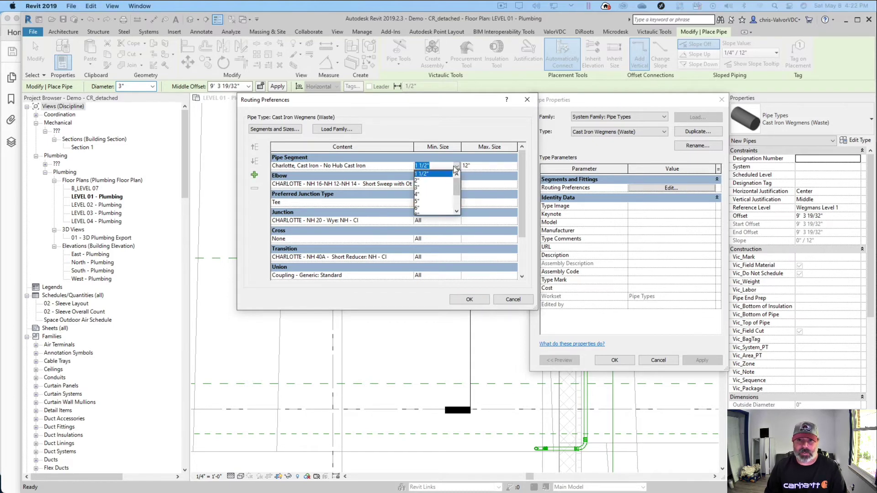
pyautogui.click(427, 182)
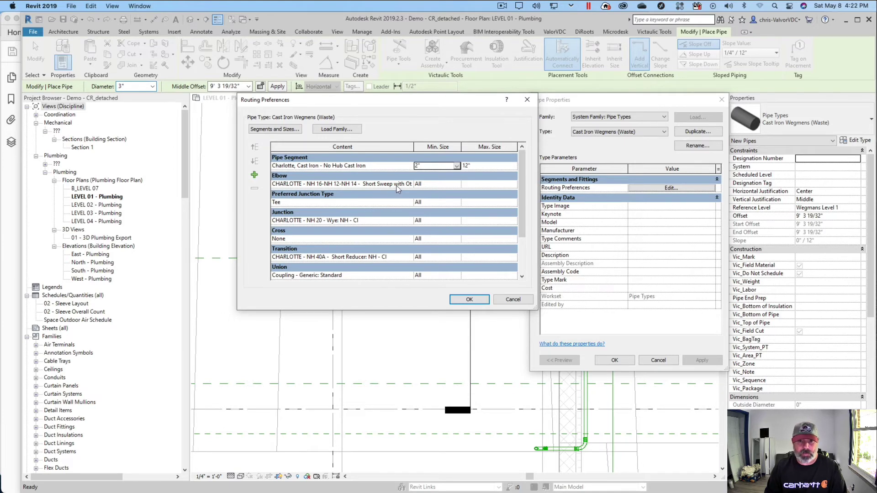
# - Review the remaining fittings in the routing preferences through the cap, and accept the pipe type settings
pyautogui.scroll(-1, 396, 202)
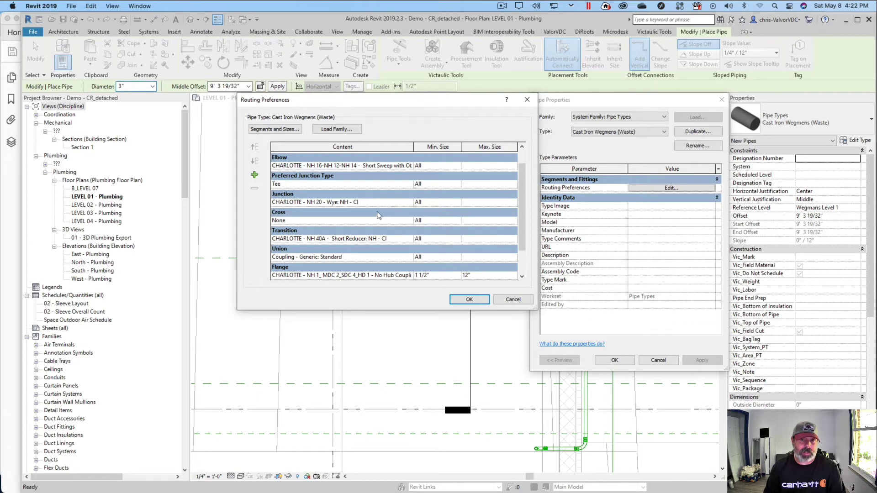
pyautogui.scroll(-1, 379, 217)
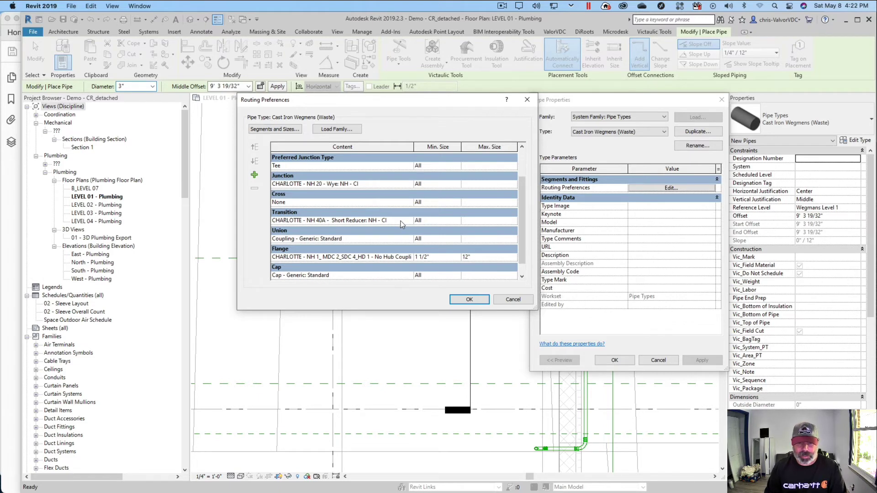
pyautogui.scroll(-1, 401, 224)
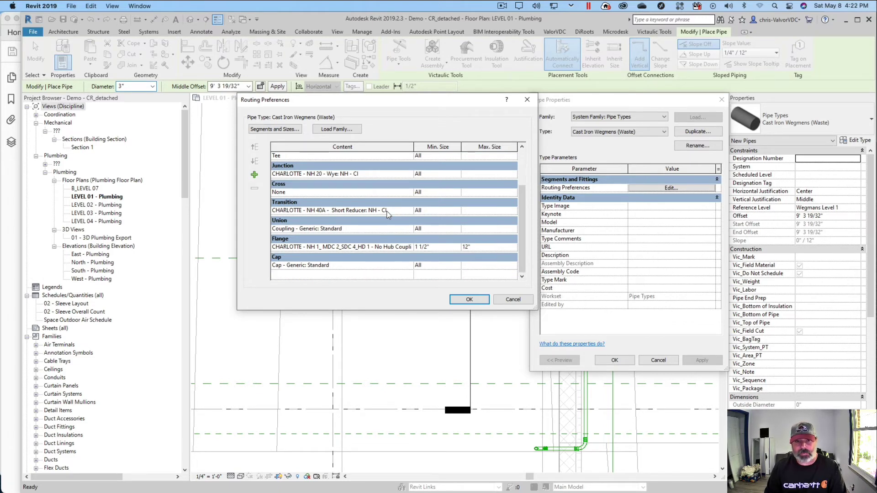
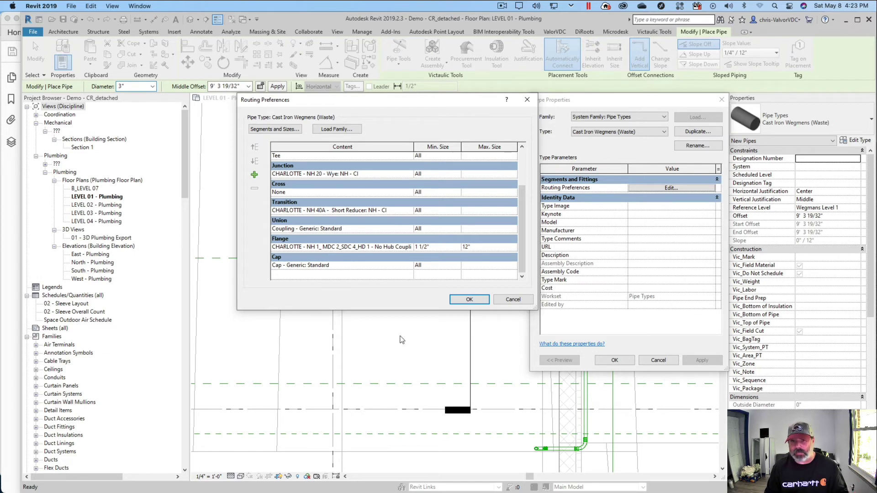
pyautogui.click(464, 302)
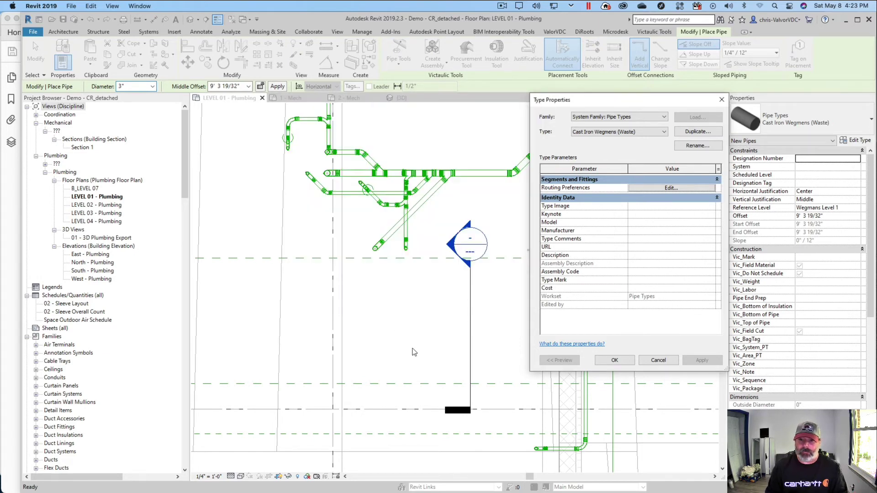
pyautogui.click(620, 363)
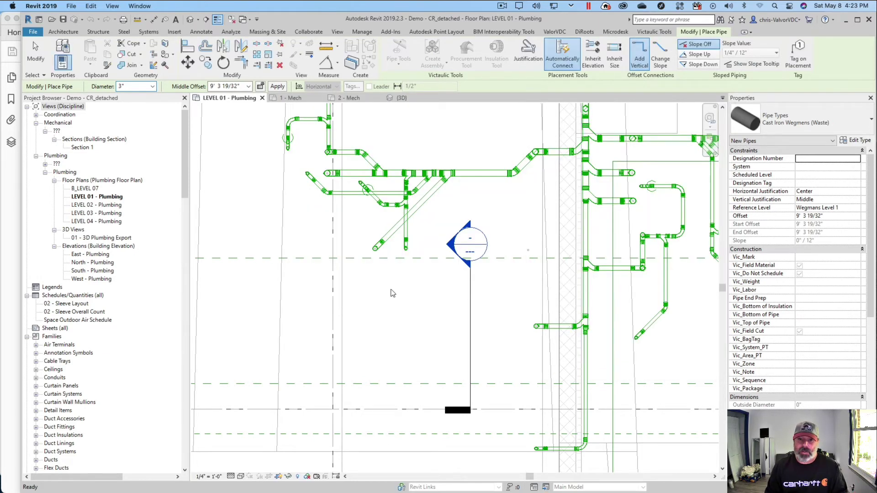
# - Draw a short horizontal 3" pipe stub about 11" long in the open area beside the section line
pyautogui.scroll(1, 391, 291)
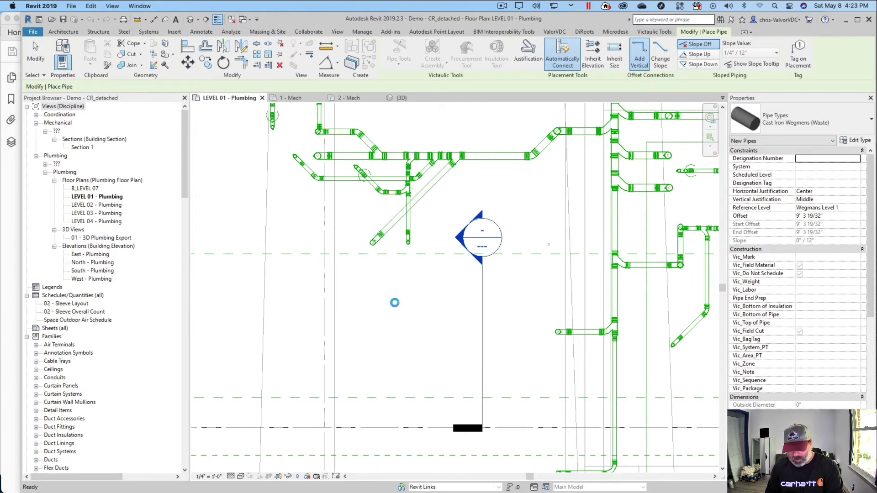
pyautogui.click(437, 296)
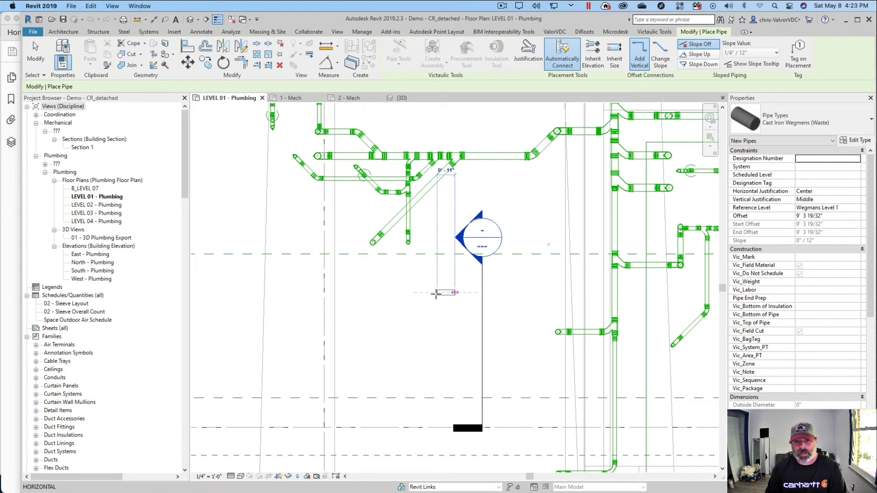
pyautogui.click(398, 292)
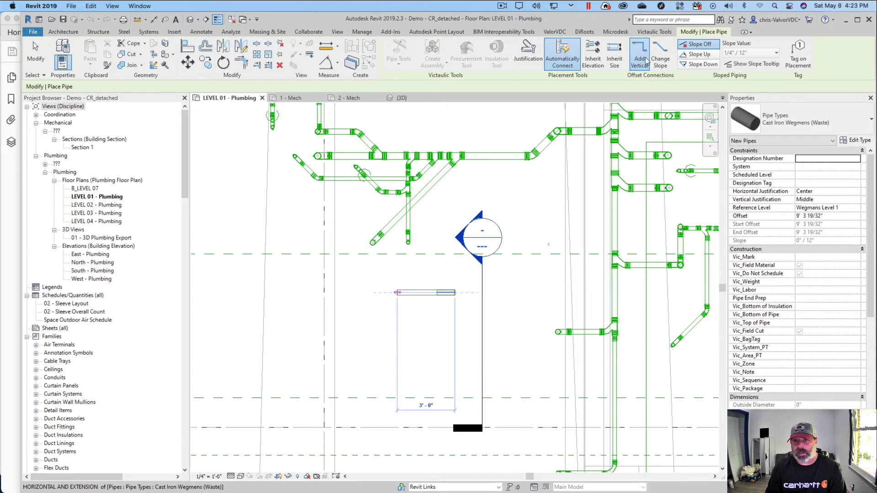
# - Set the pipe placement to slope up at 1/8" / 12" with a 4" diameter
pyautogui.click(700, 56)
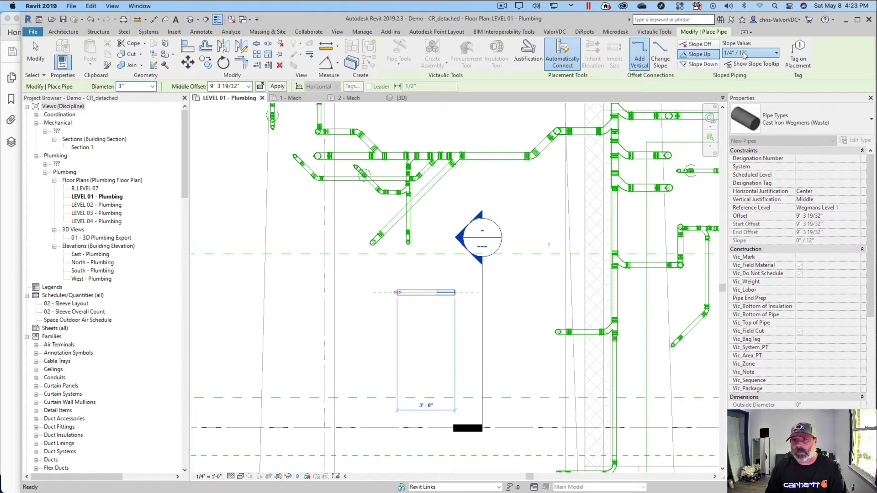
pyautogui.click(758, 53)
pyautogui.click(739, 76)
pyautogui.click(152, 86)
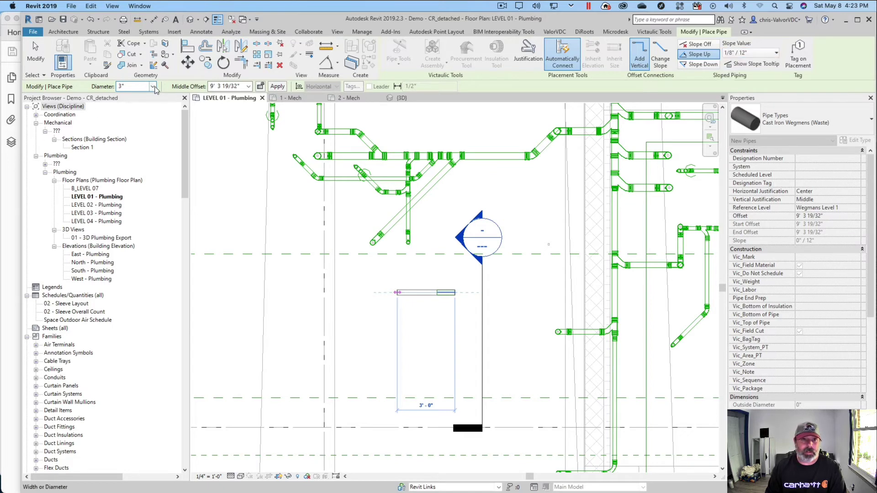
pyautogui.click(155, 134)
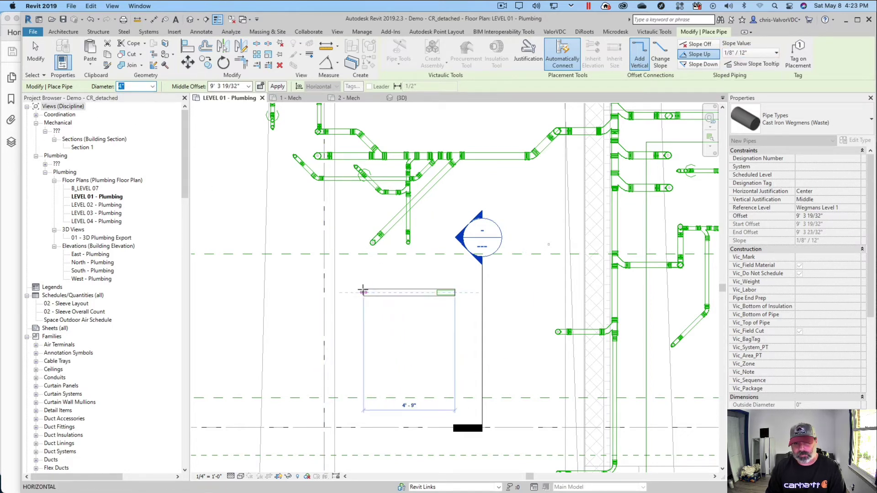
# - Abandon the current pipe run and delete the leftover stub beside the section line
pyautogui.press('Escape')
pyautogui.press('Escape')
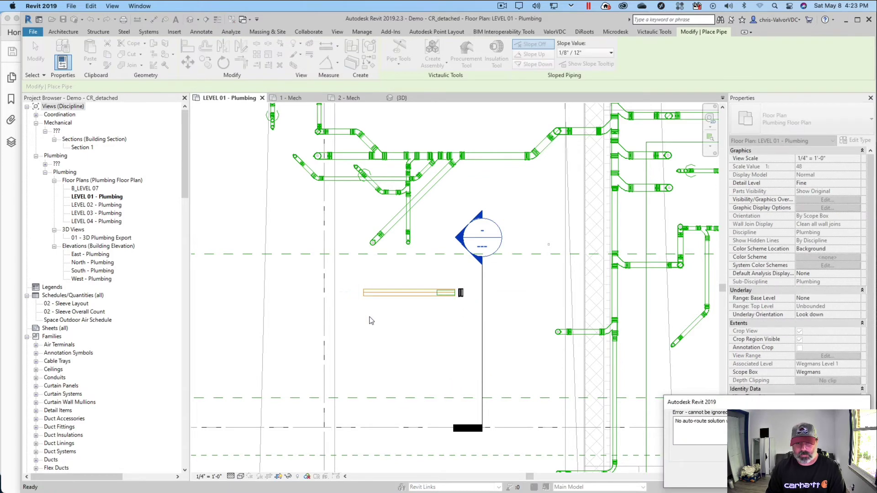
pyautogui.scroll(2, 411, 297)
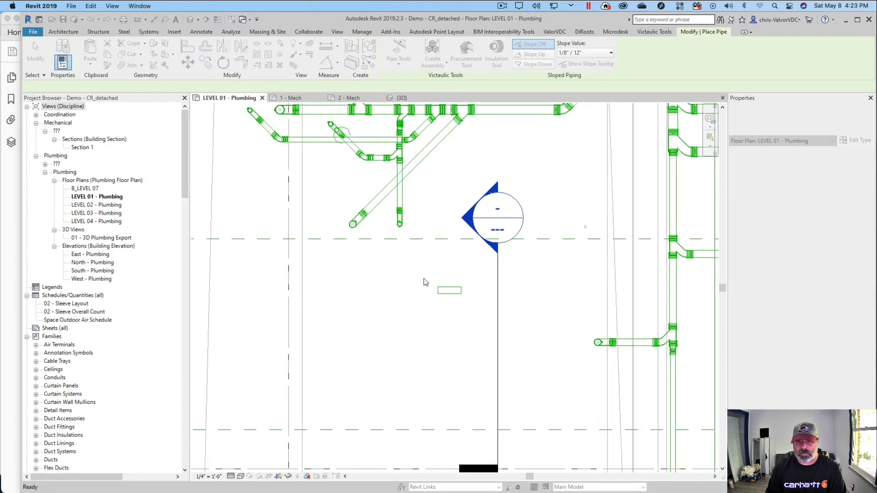
pyautogui.moveTo(408, 270); pyautogui.dragTo(463, 316)
pyautogui.press('Delete')
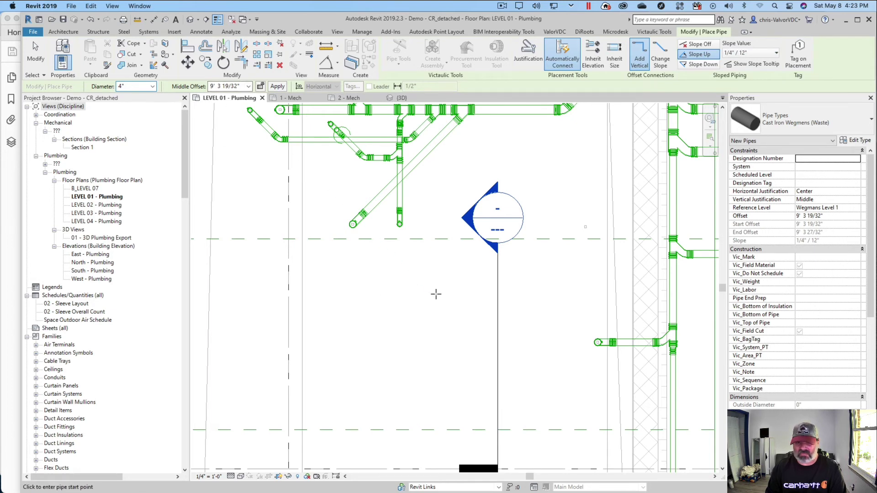
# - Draw an L-shaped 4" pipe run sloping up 1/4" / 12", about 4'-6" horizontally and 3'-3" down the plan
pyautogui.click(425, 297)
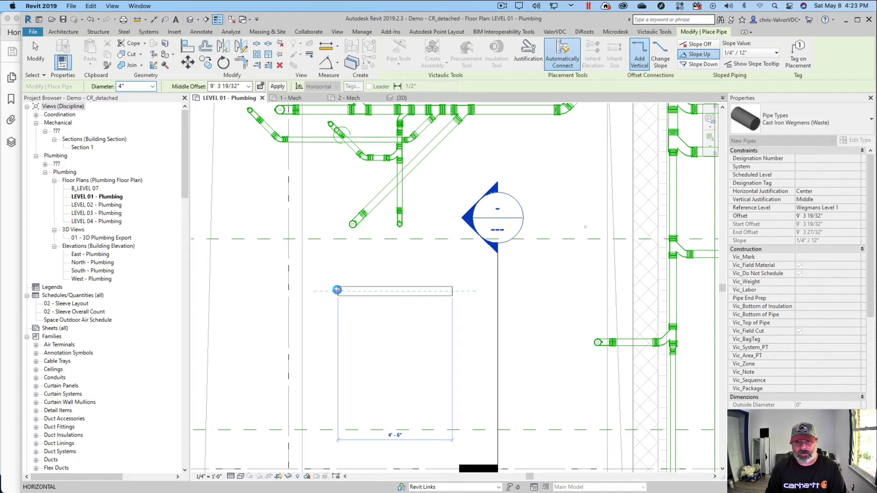
pyautogui.click(337, 290)
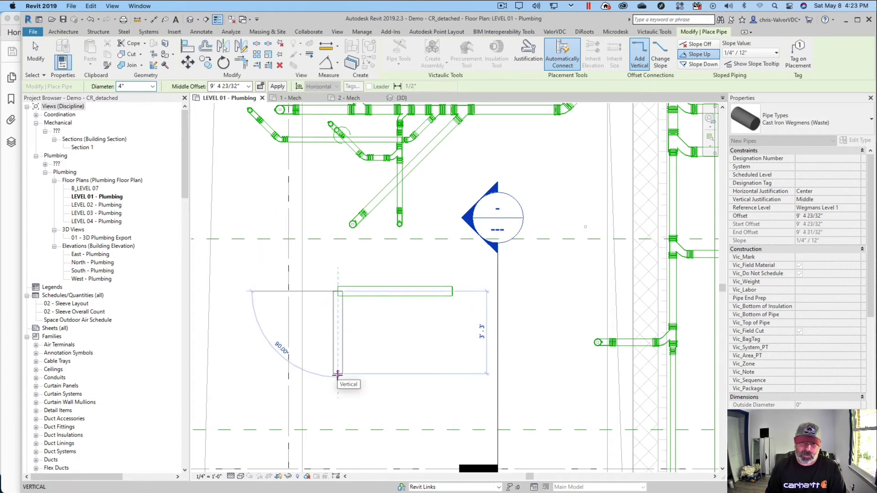
pyautogui.click(338, 374)
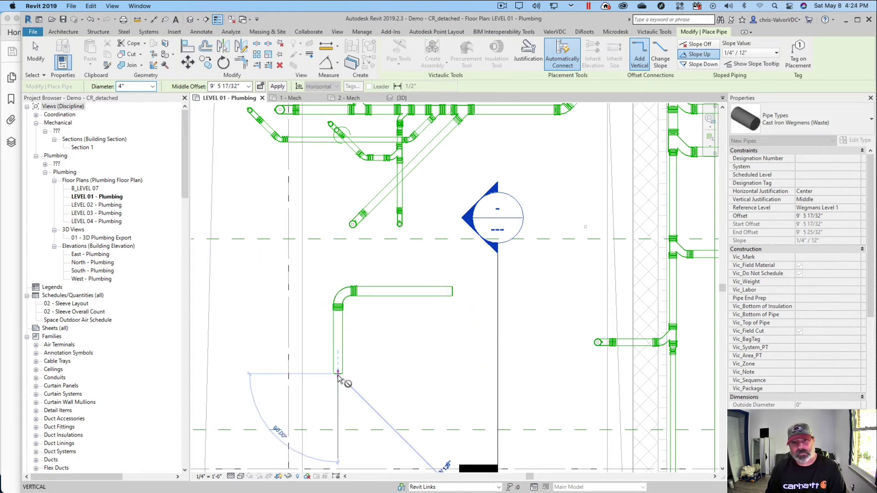
pyautogui.press('Escape')
pyautogui.press('Escape')
# - Inspect the properties of the 90-degree short sweep elbow in the new run, including its bend options and dimensions
pyautogui.scroll(2, 352, 345)
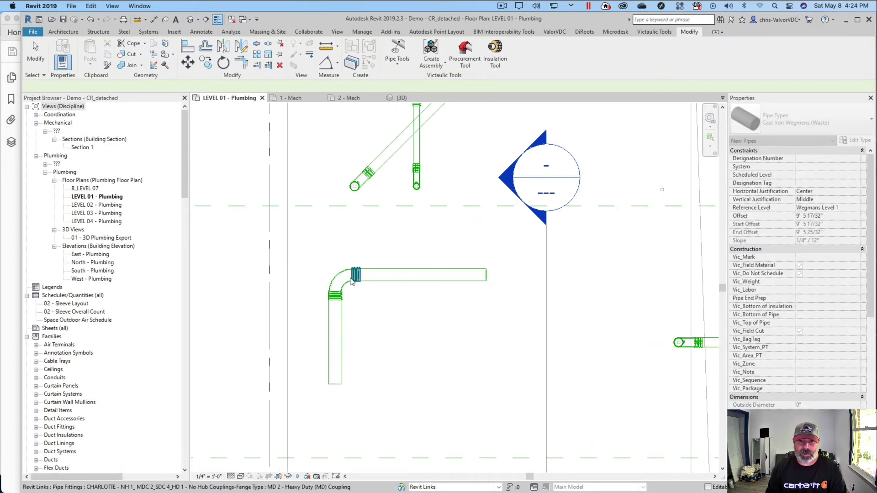
pyautogui.click(337, 278)
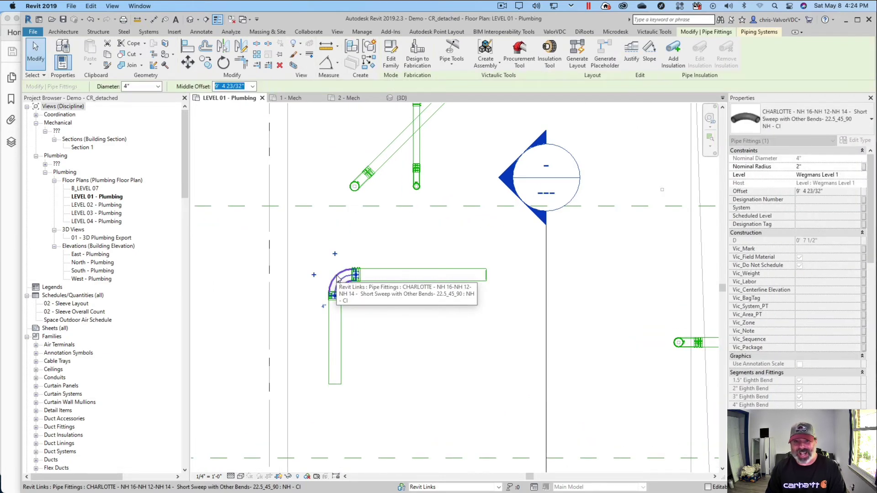
pyautogui.scroll(-10, 809, 265)
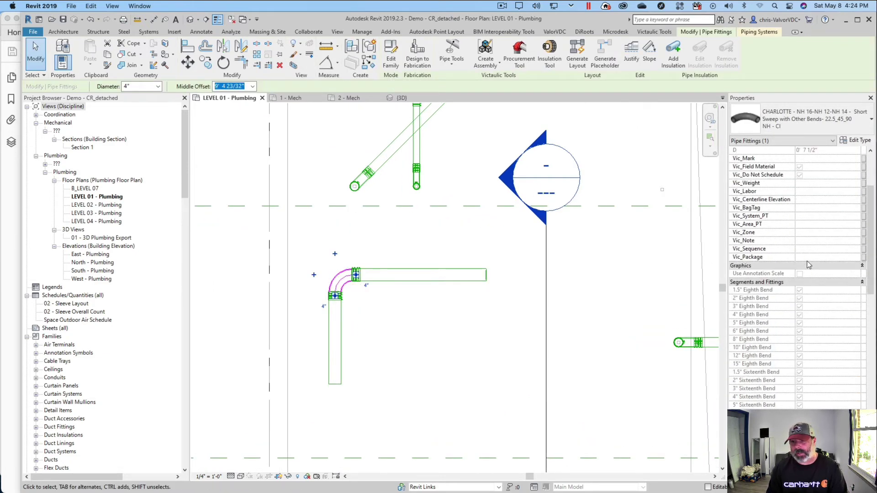
pyautogui.scroll(-4, 809, 266)
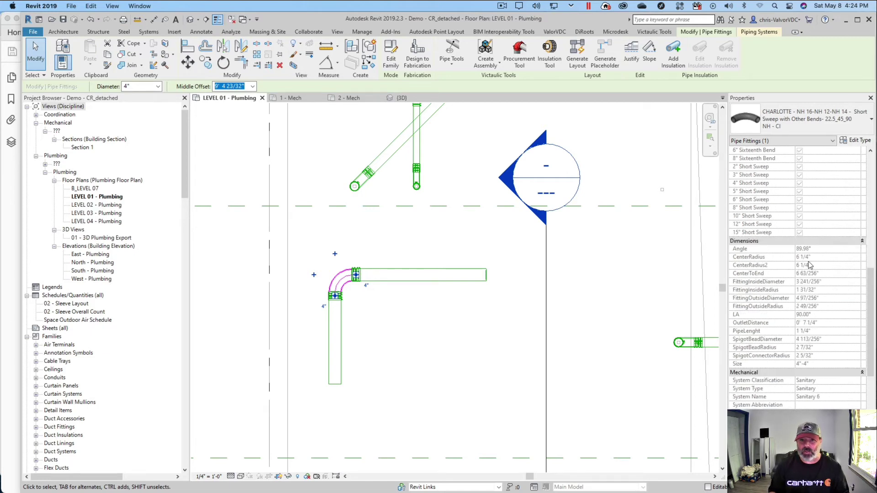
pyautogui.click(229, 417)
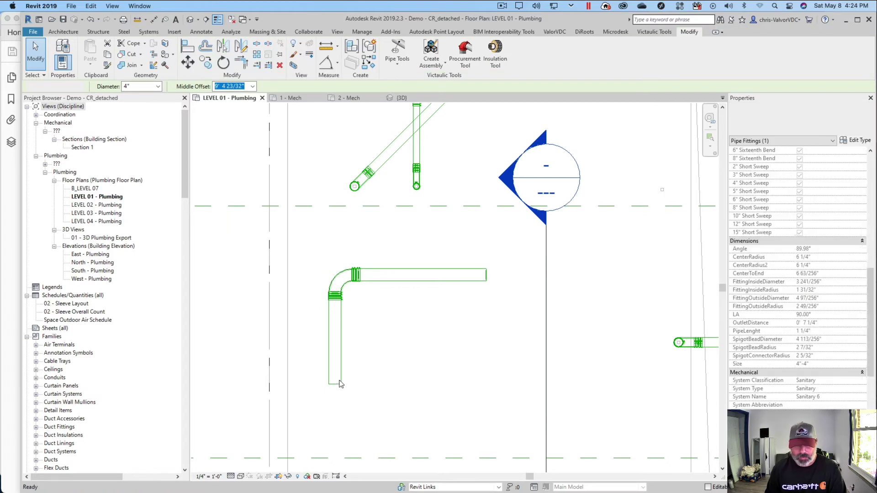
# - Draw a 4" vertical riser from the open lower end of the L-shaped run up to a 30' 0" middle offset
pyautogui.click(334, 383)
pyautogui.rightClick(335, 385)
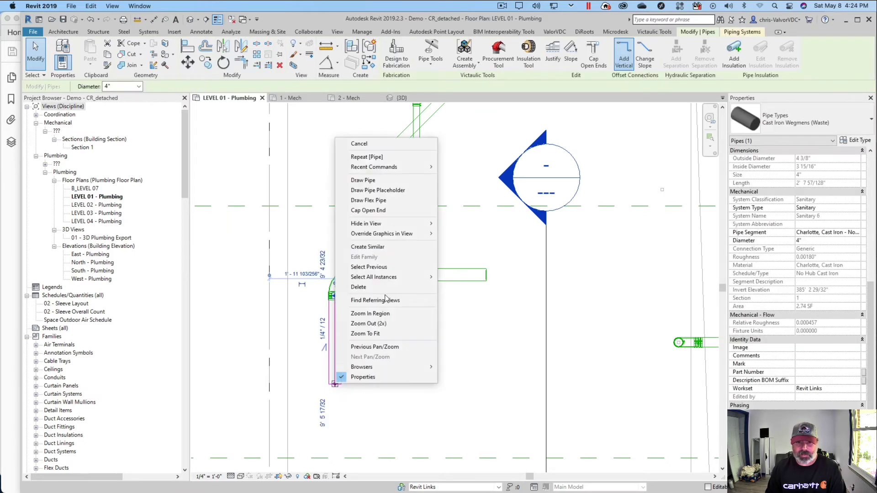
pyautogui.click(363, 180)
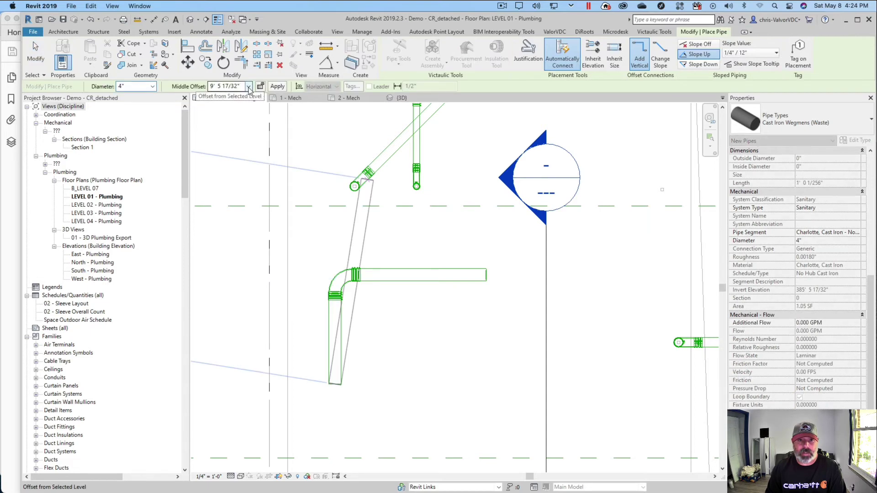
pyautogui.click(249, 88)
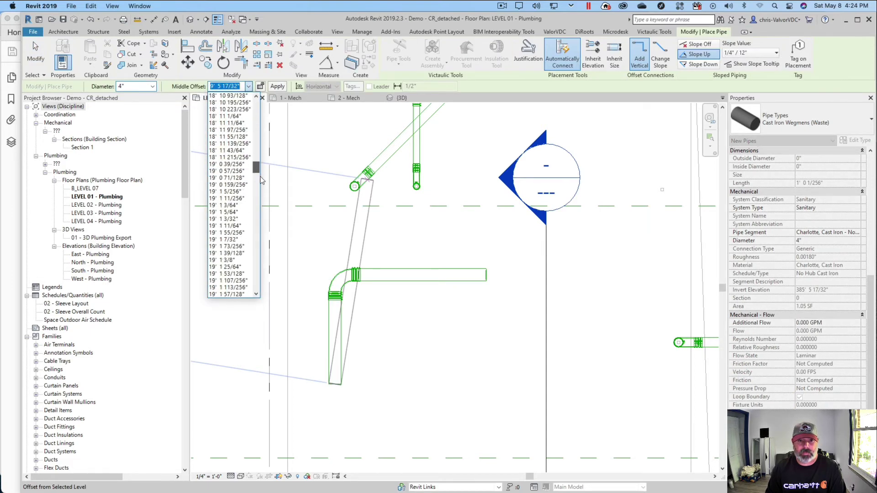
pyautogui.moveTo(261, 180); pyautogui.dragTo(268, 293)
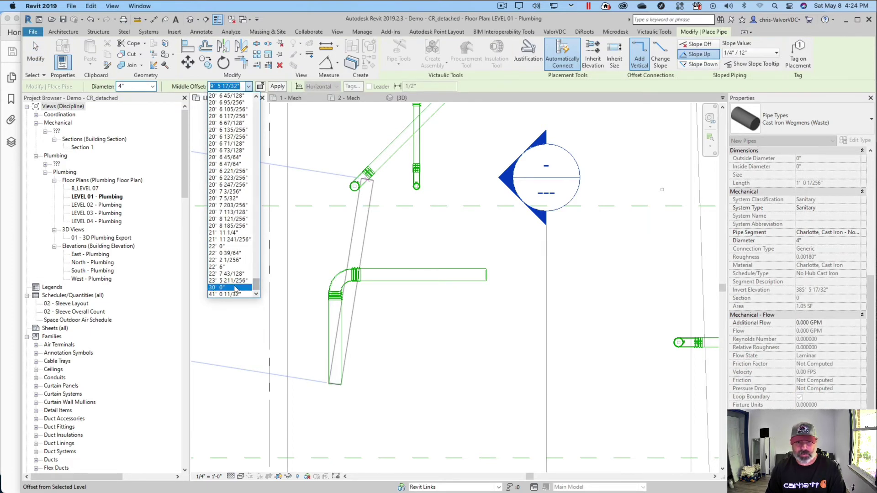
pyautogui.click(217, 287)
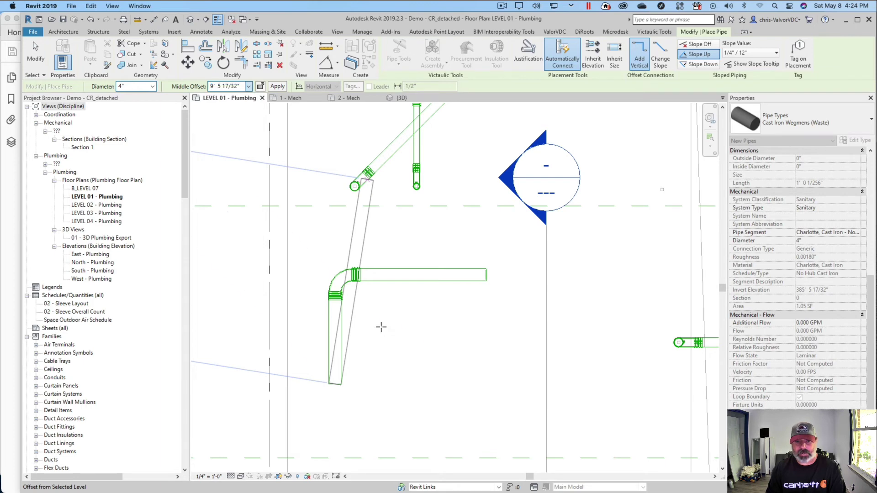
pyautogui.click(277, 87)
pyautogui.click(381, 395)
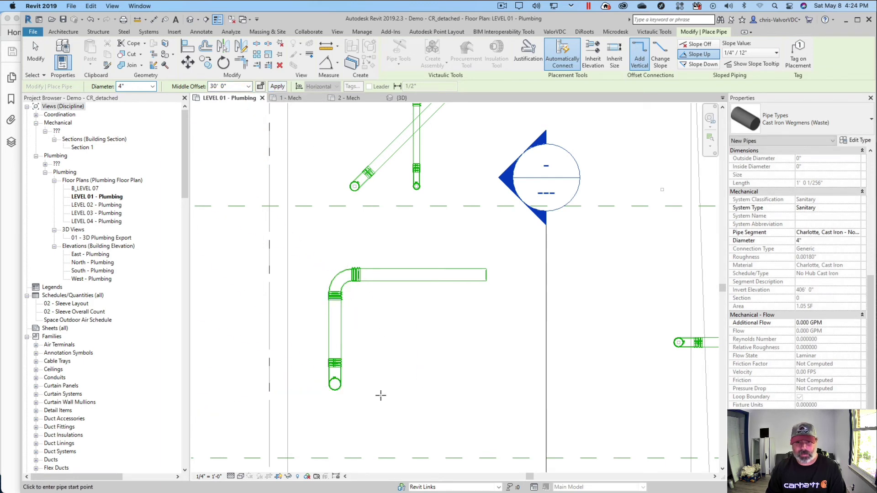
pyautogui.press('Escape')
pyautogui.press('Escape')
# - Inspect the dimensions of the horizontal sweep elbow in plan, including its angle
pyautogui.scroll(-1, 352, 378)
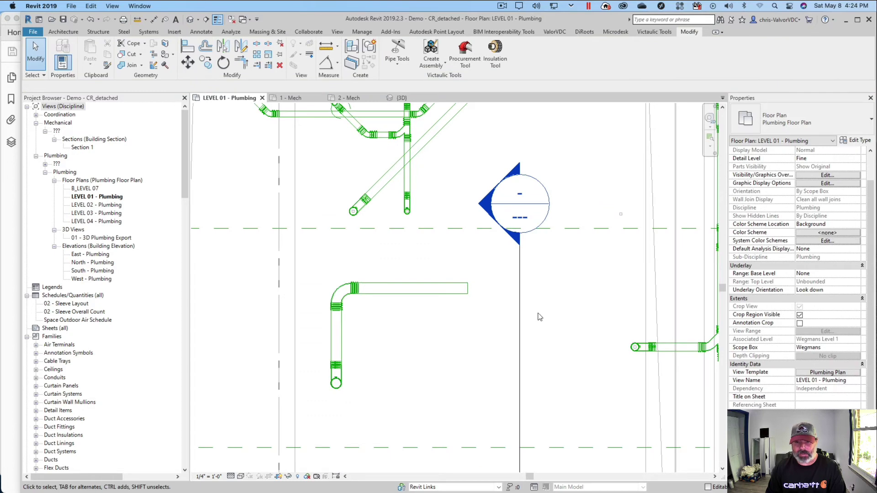
pyautogui.click(342, 290)
pyautogui.scroll(-5, 828, 278)
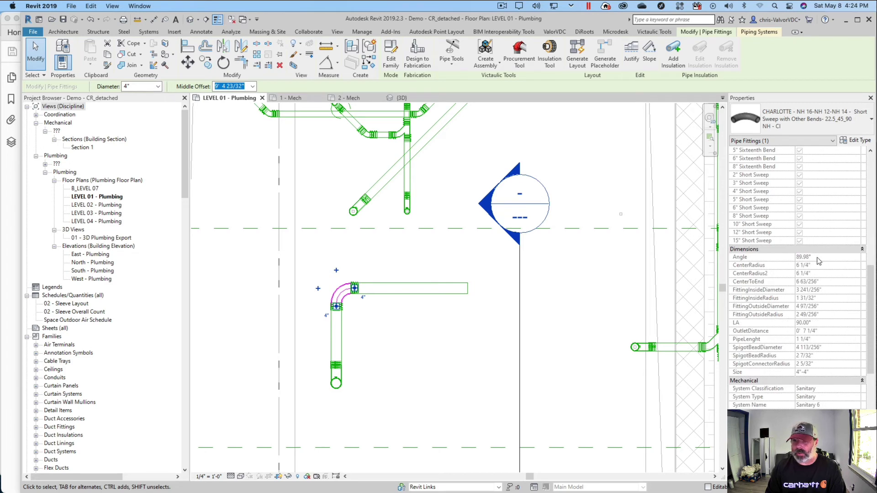
# - Move the section line to cut the horizontal pipe just beside the elbow, and open its section view
pyautogui.click(519, 322)
pyautogui.moveTo(519, 323); pyautogui.dragTo(365, 324)
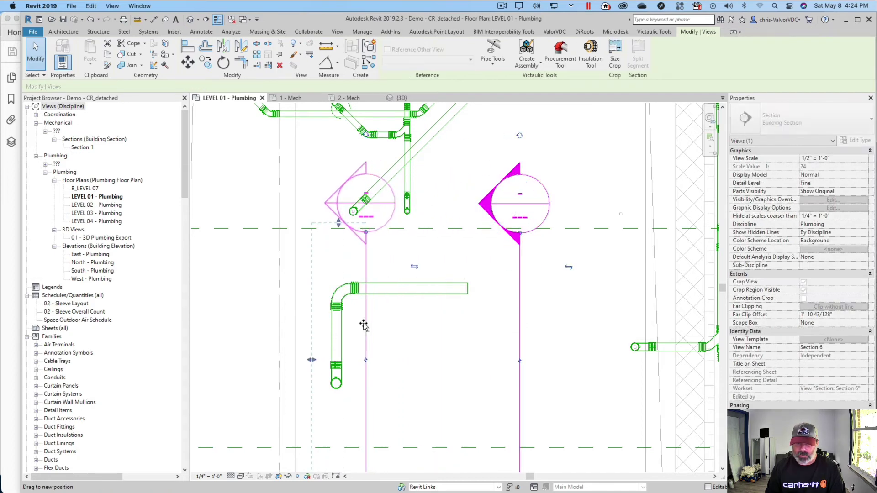
pyautogui.rightClick(365, 322)
pyautogui.click(410, 137)
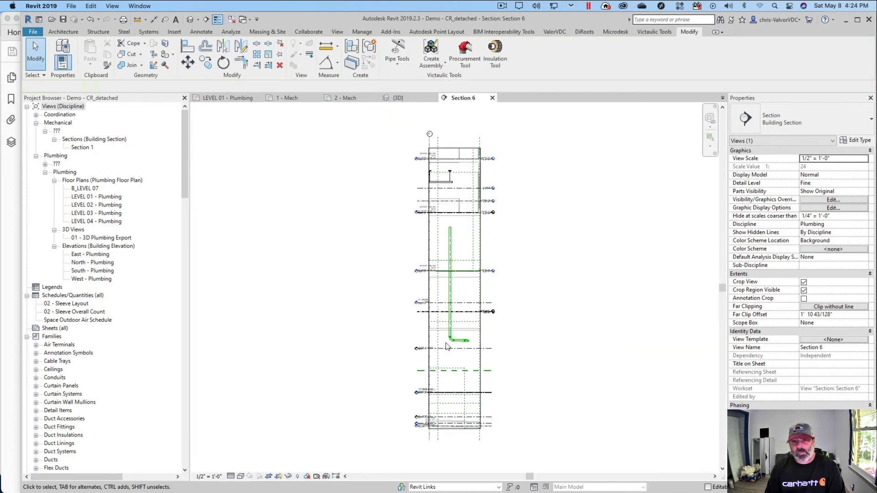
# - Add an angular dimension between the centerlines of the sloped pipe and the vertical riser
pyautogui.scroll(4, 458, 343)
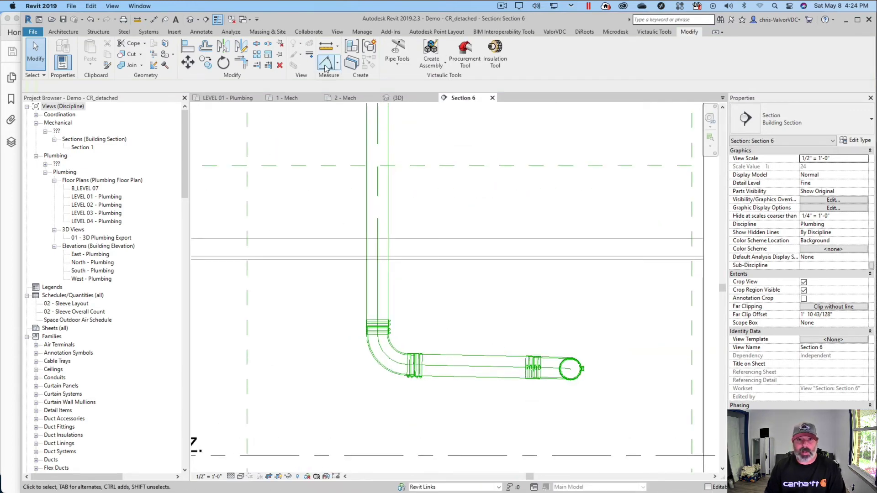
pyautogui.click(470, 366)
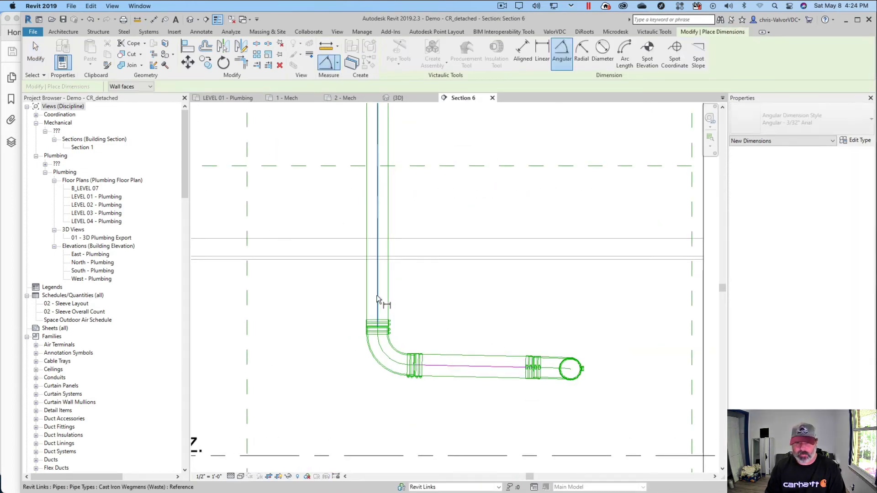
pyautogui.click(378, 300)
pyautogui.click(283, 313)
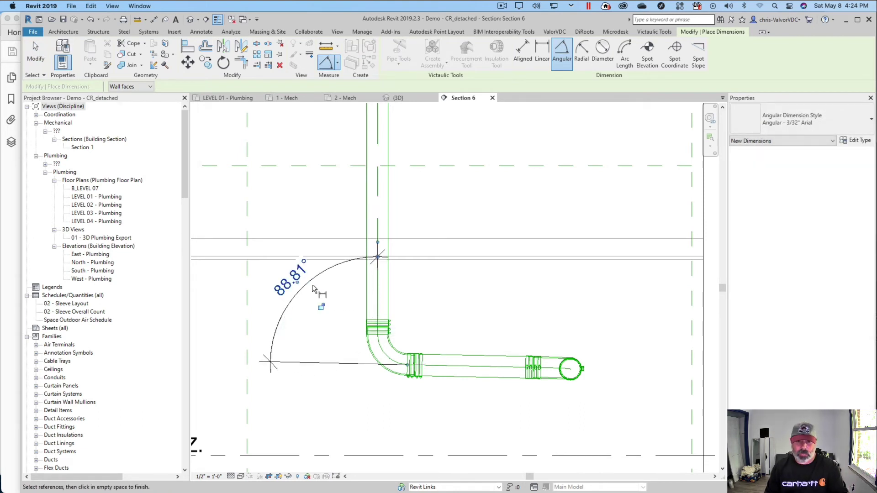
pyautogui.press('Escape')
pyautogui.press('Escape')
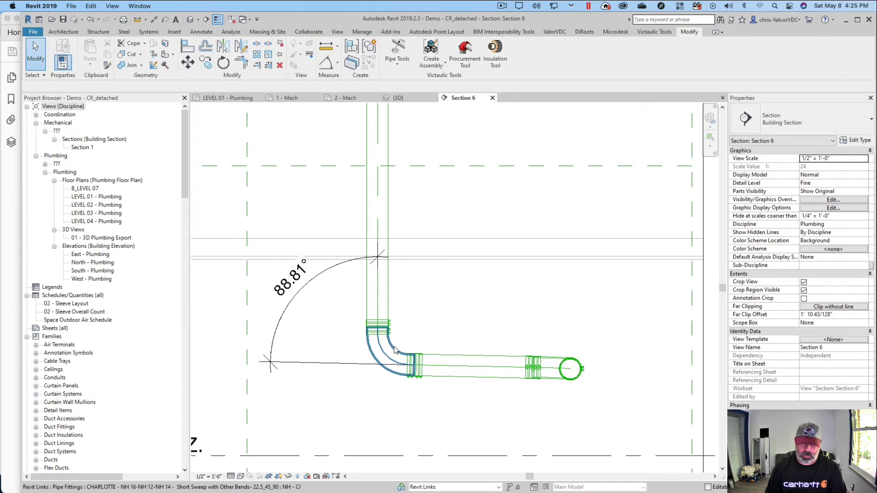
# - Inspect the properties of the short sweep elbow at the base of the riser
pyautogui.click(398, 350)
pyautogui.scroll(-10, 827, 347)
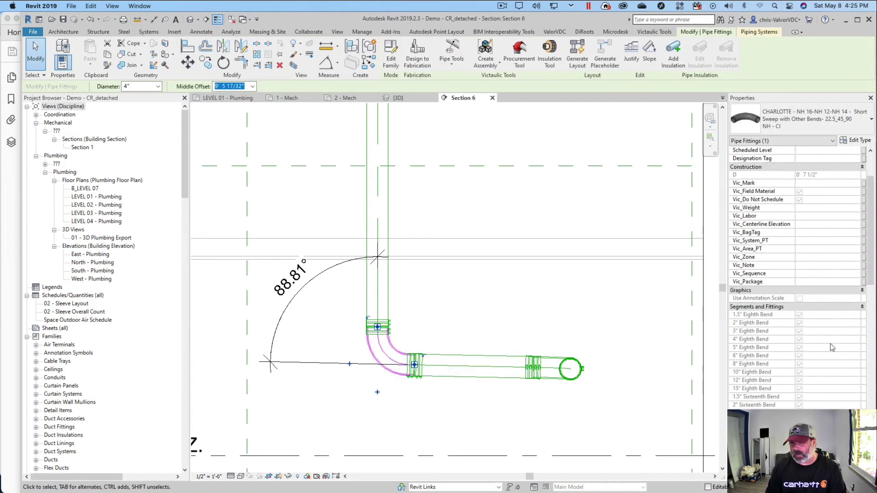
pyautogui.click(494, 333)
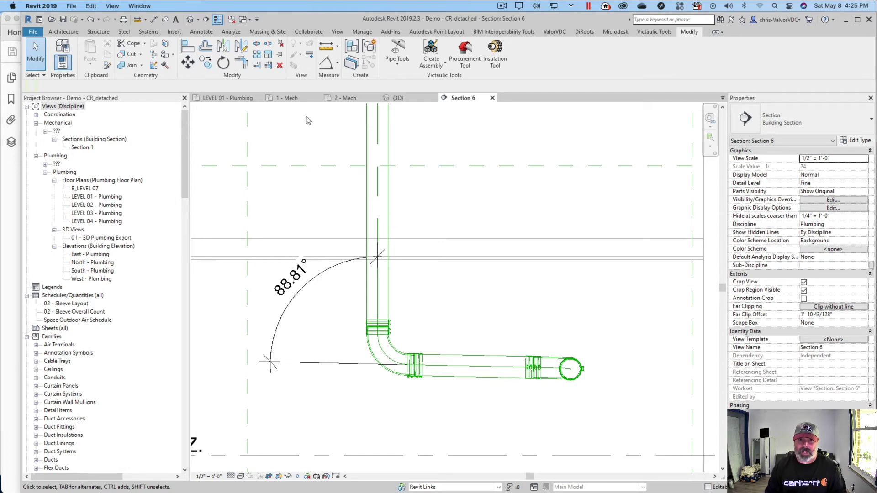
# - Return to the LEVEL 01 - Plumbing plan and delete the leg below the elbow together with its riser
pyautogui.click(231, 98)
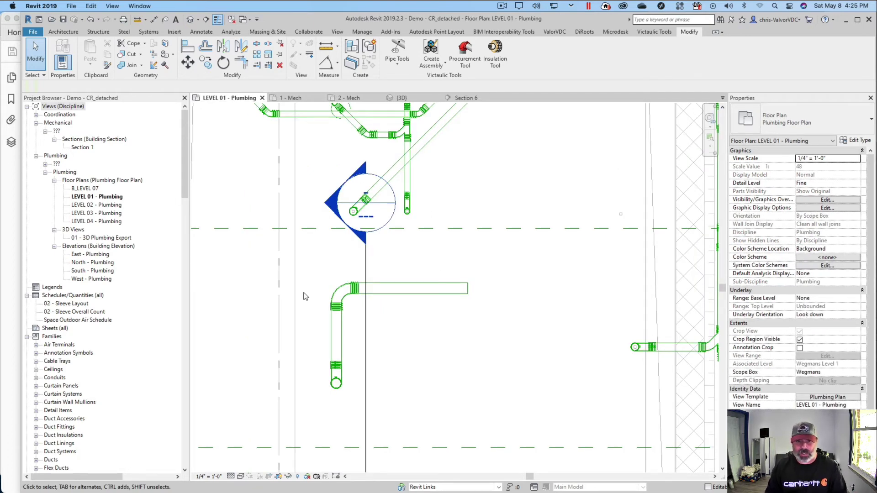
pyautogui.moveTo(304, 293); pyautogui.dragTo(356, 421)
pyautogui.press('Delete')
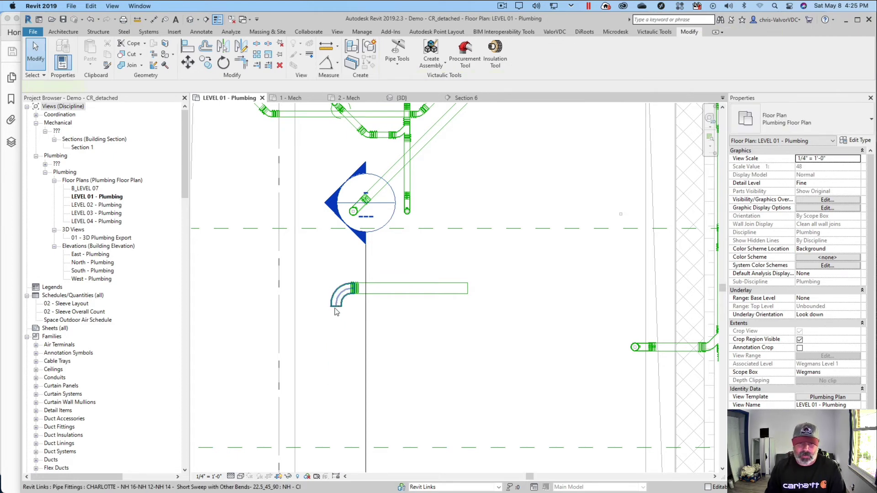
# - Draw a 4" pipe from the elbow's open end, 4'-6" down the plan, sloping up 1/4" / 12"
pyautogui.click(336, 308)
pyautogui.rightClick(336, 308)
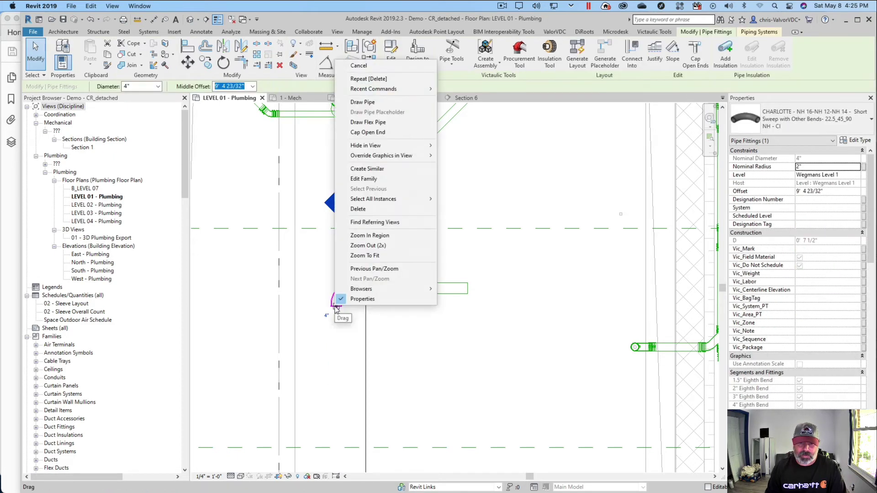
pyautogui.click(368, 102)
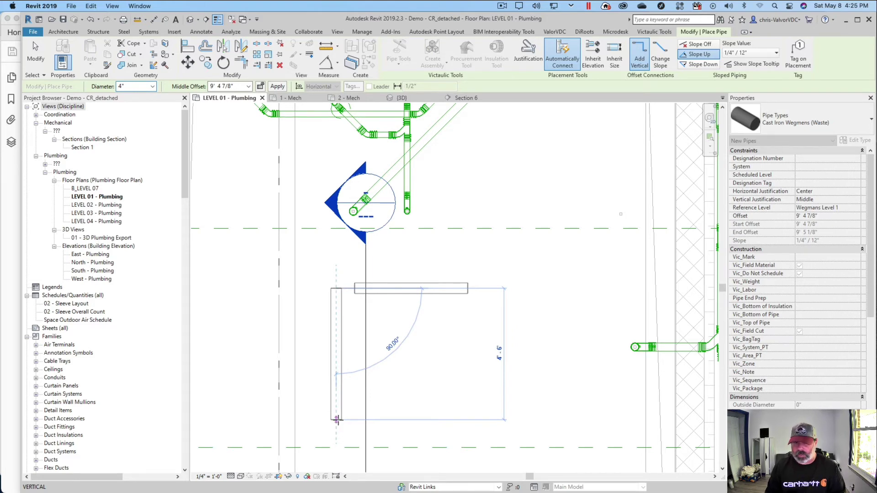
pyautogui.click(338, 419)
pyautogui.press('Escape')
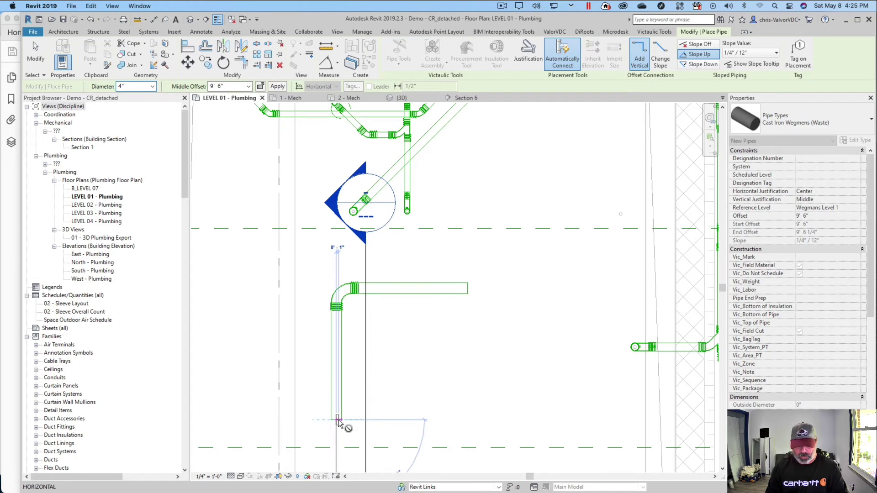
pyautogui.press('Escape')
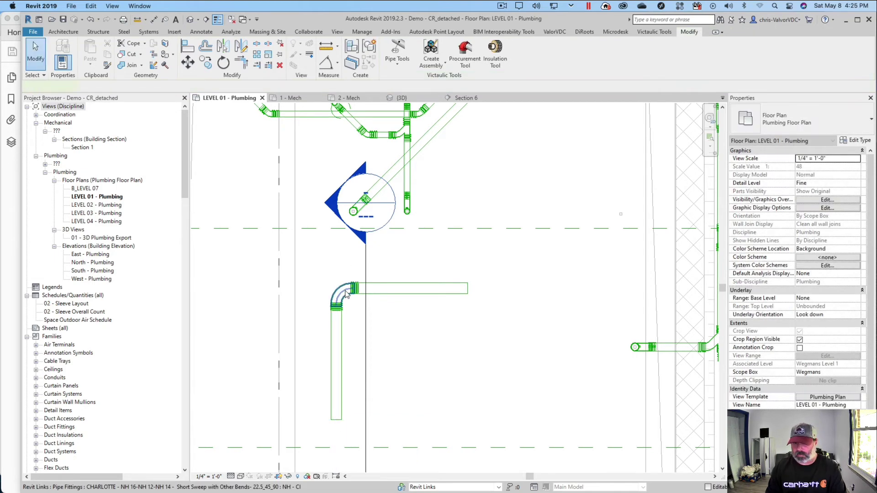
# - Check the connecting elbow, and delete the new pipe leg below it
pyautogui.click(346, 293)
pyautogui.click(307, 304)
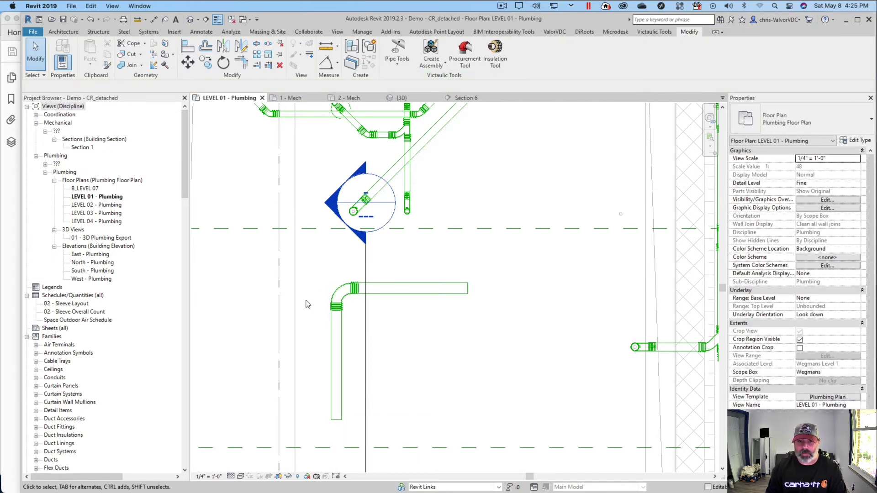
pyautogui.moveTo(306, 300); pyautogui.dragTo(352, 436)
pyautogui.press('Delete')
# - Draw a 4" pipe from the elbow's open end, 4'-0" down the plan, with the slope set to up 1/8" / 12"
pyautogui.click(335, 308)
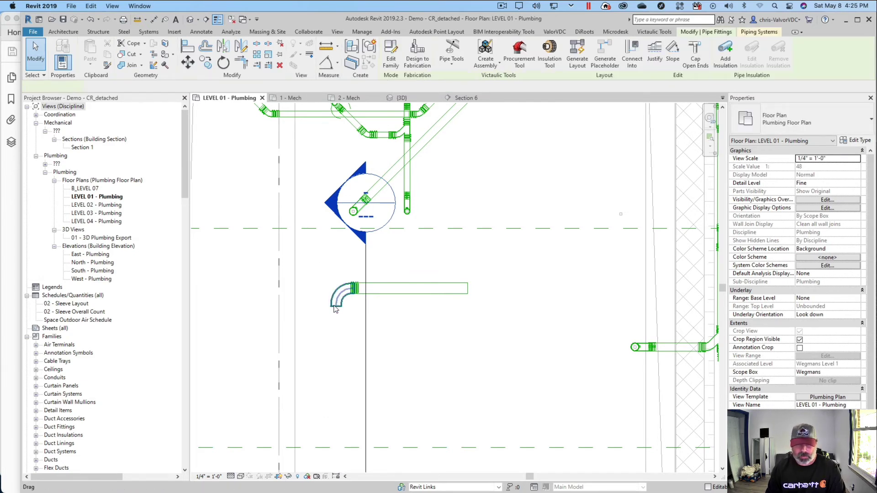
pyautogui.rightClick(334, 309)
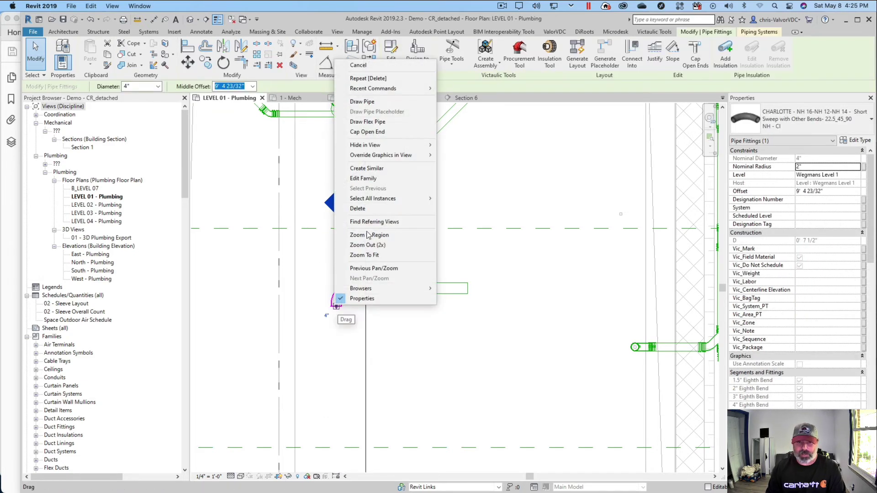
pyautogui.click(360, 106)
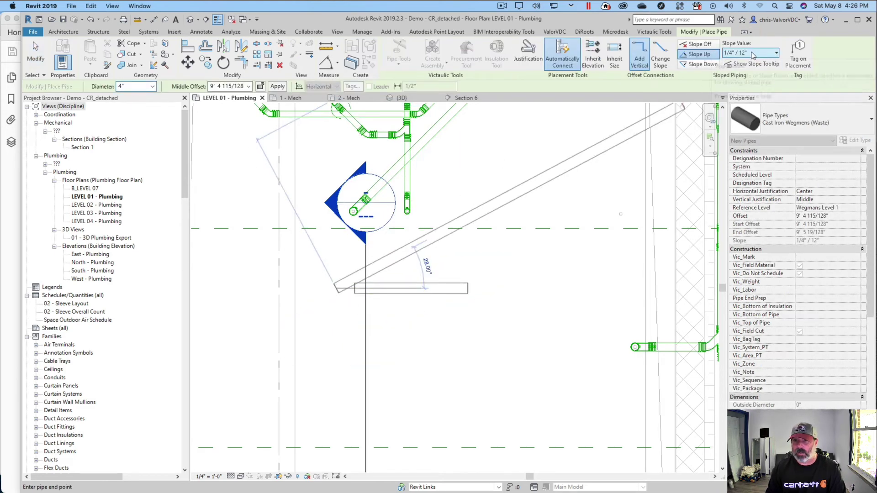
pyautogui.click(753, 54)
pyautogui.click(740, 68)
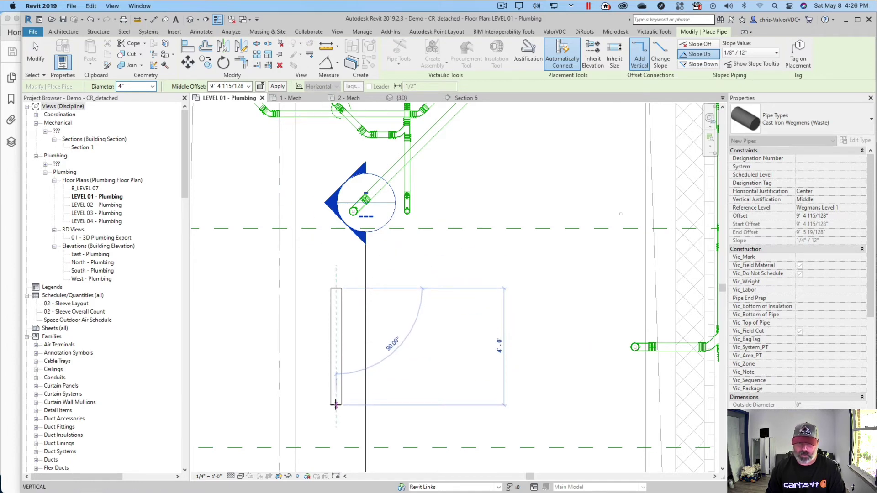
pyautogui.click(336, 404)
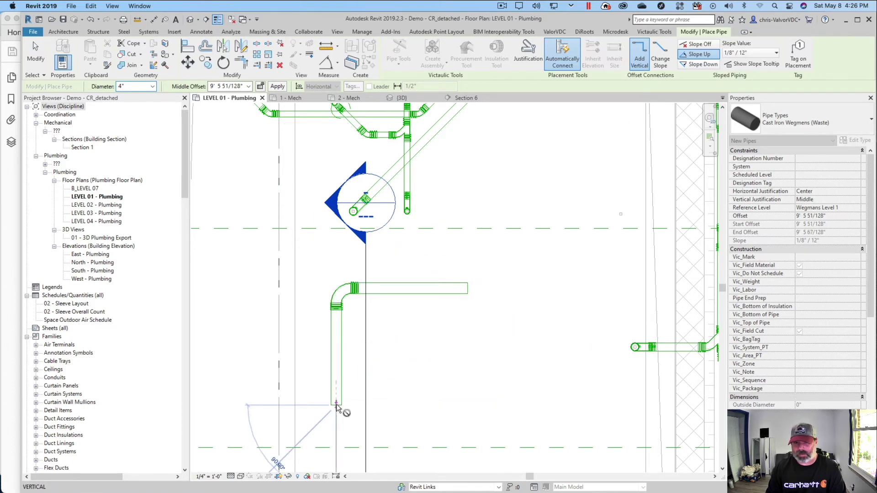
pyautogui.press('Escape')
# - Compare the slopes of the horizontal pipe and the leg running down from the elbow
pyautogui.click(423, 288)
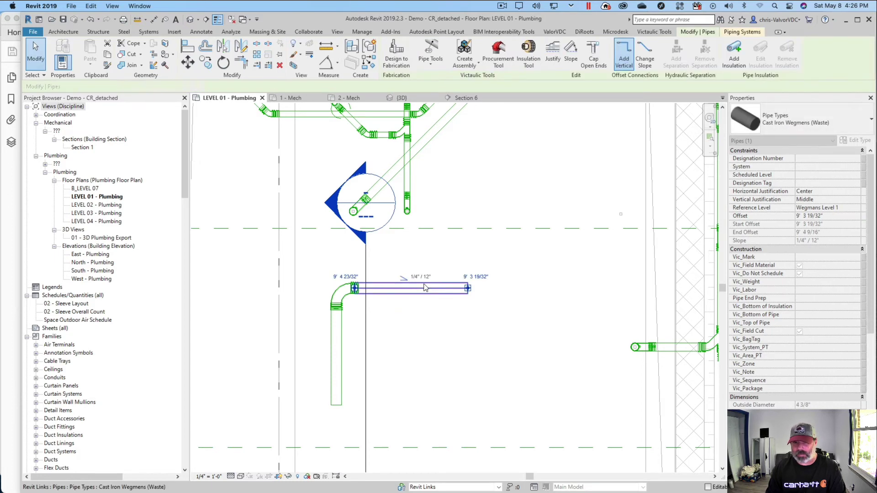
pyautogui.click(337, 338)
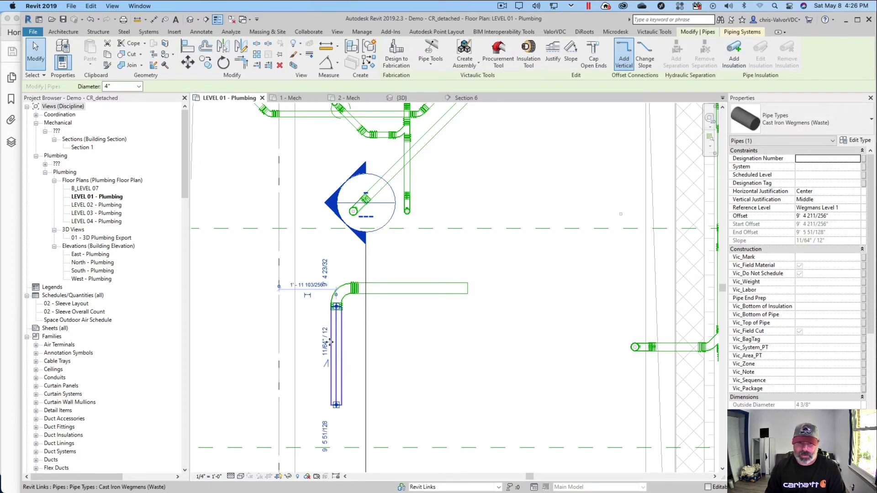
pyautogui.scroll(2, 340, 342)
pyautogui.press('Escape')
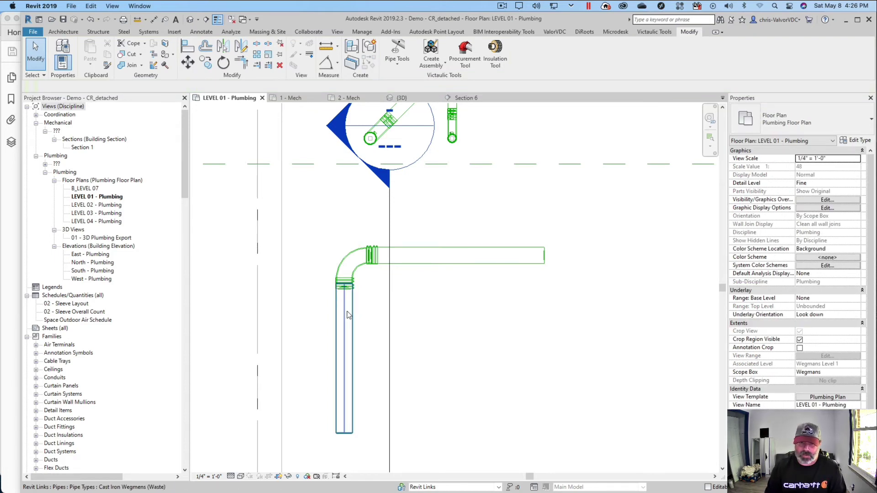
# - Set the slope of the pipe leg running down from the elbow to .125" / 12"
pyautogui.click(346, 318)
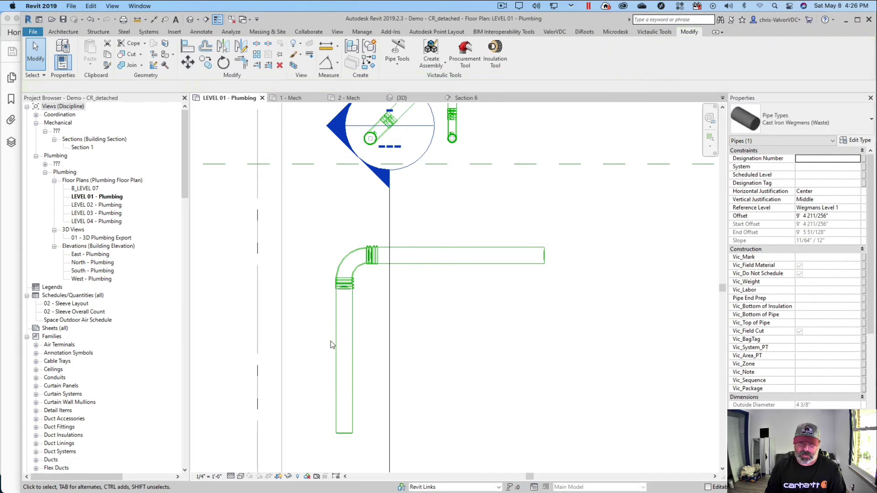
pyautogui.press('Escape')
pyautogui.click(329, 349)
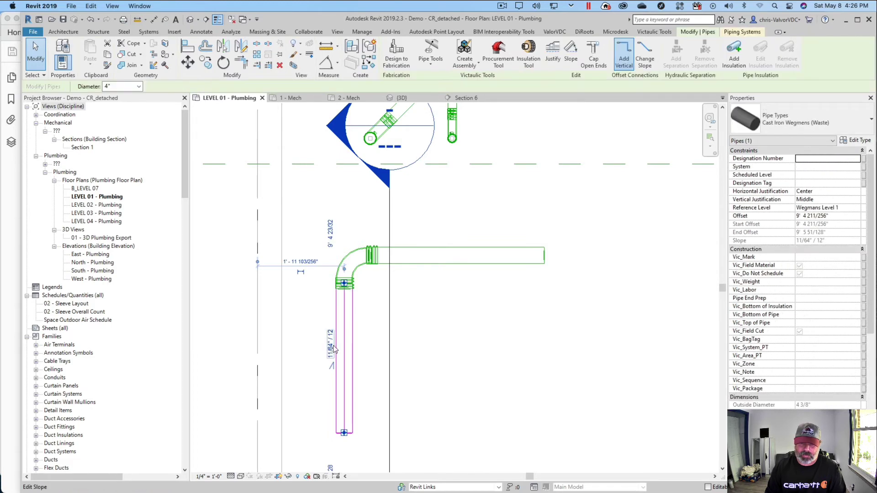
pyautogui.click(333, 348)
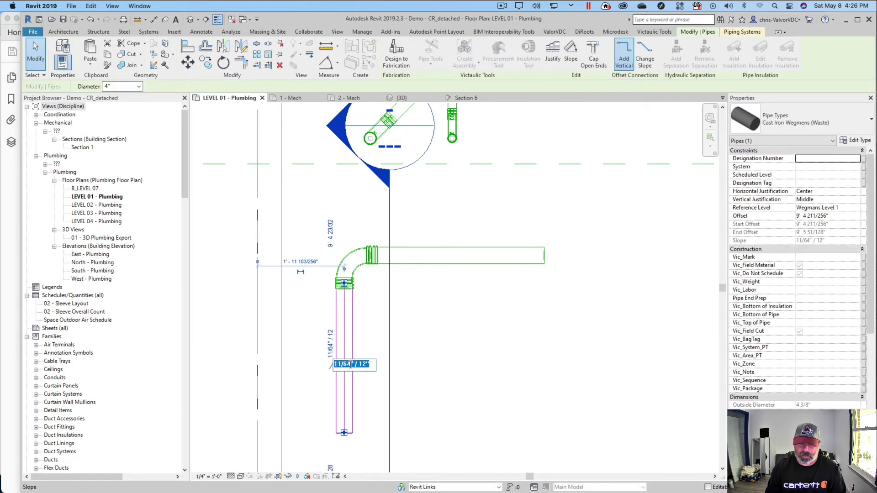
pyautogui.write('125')
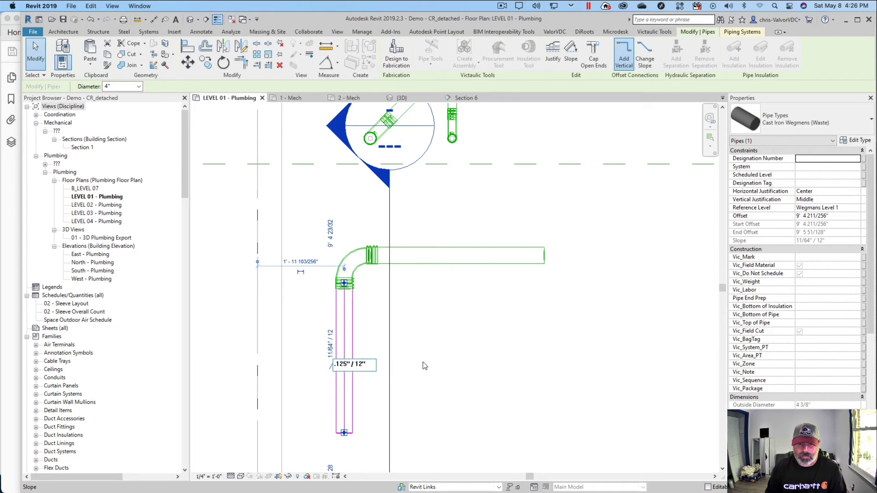
pyautogui.press('Return')
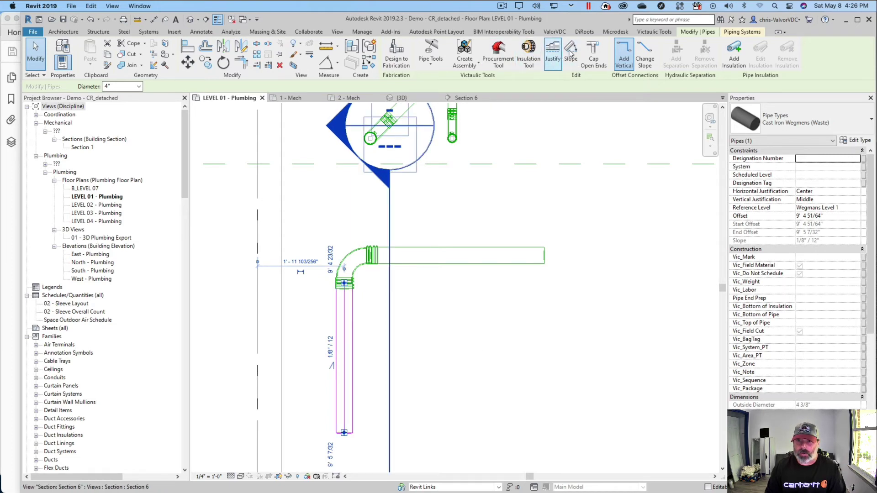
pyautogui.press('Escape')
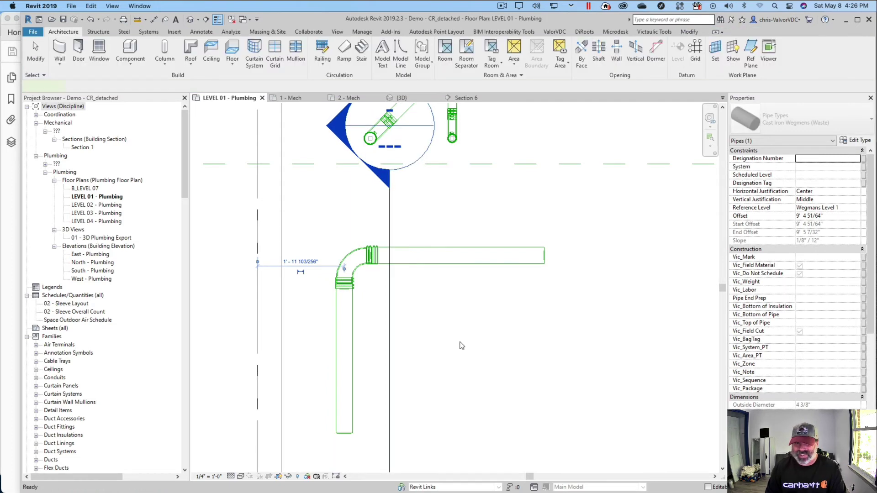
# - Convert the 90° elbow between the two pipes to a wye with its open end continuing the horizontal run
pyautogui.scroll(-2, 457, 338)
pyautogui.click(359, 291)
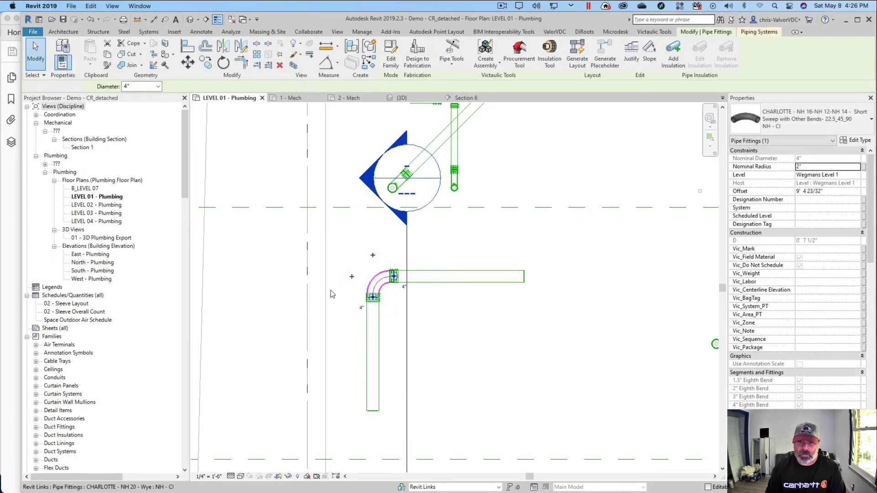
pyautogui.press('Escape')
pyautogui.scroll(3, 378, 285)
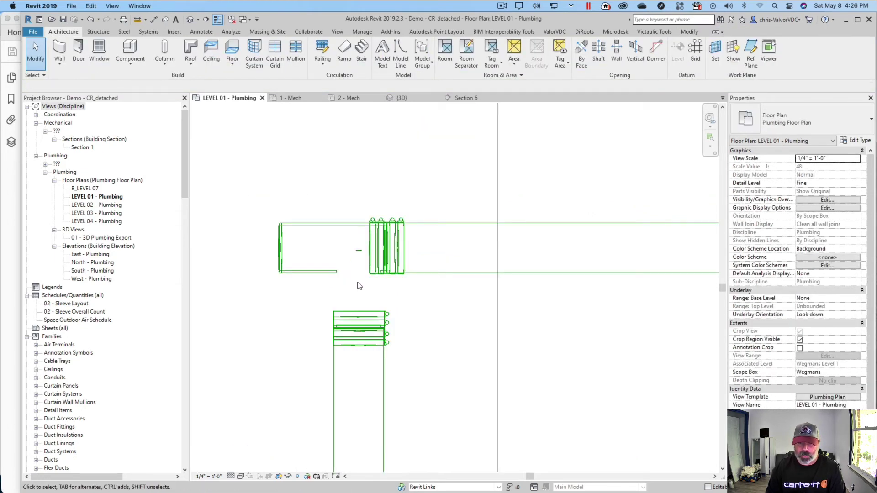
pyautogui.scroll(-4, 356, 287)
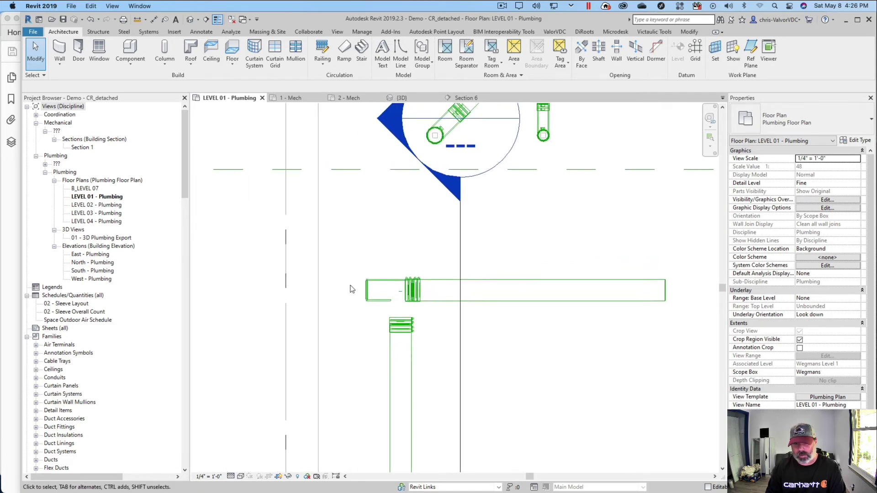
# - Draw a 4" pipe from the wye's open end, in line with the horizontal run and then 45° up the plan, sloping up 1/8" / 12"
pyautogui.rightClick(366, 292)
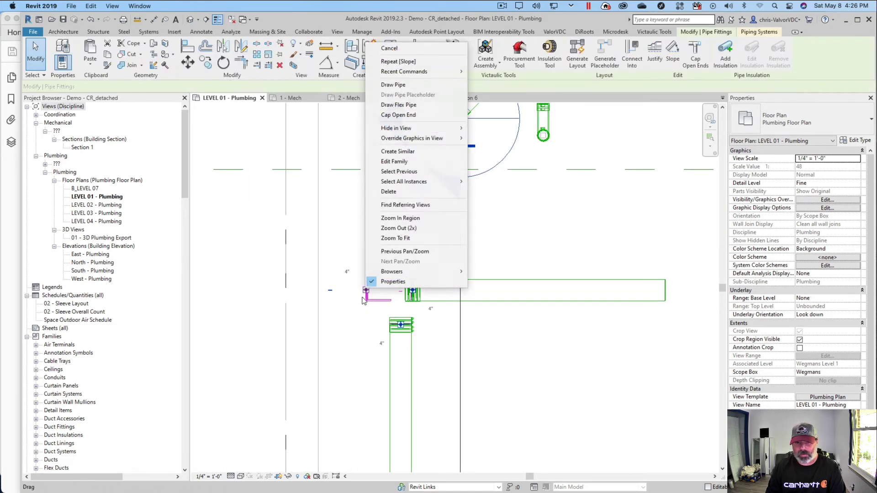
pyautogui.click(399, 88)
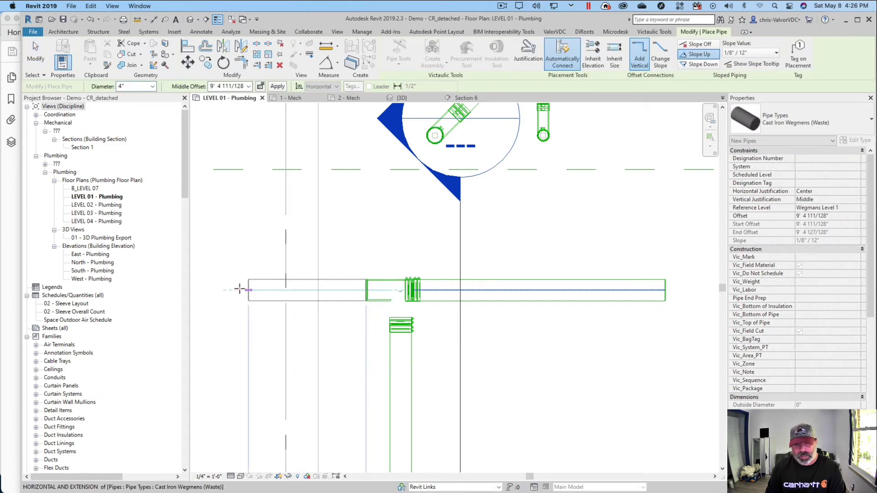
pyautogui.scroll(-1, 316, 295)
pyautogui.scroll(-1, 343, 300)
pyautogui.moveTo(350, 307); pyautogui.dragTo(410, 300, button='middle')
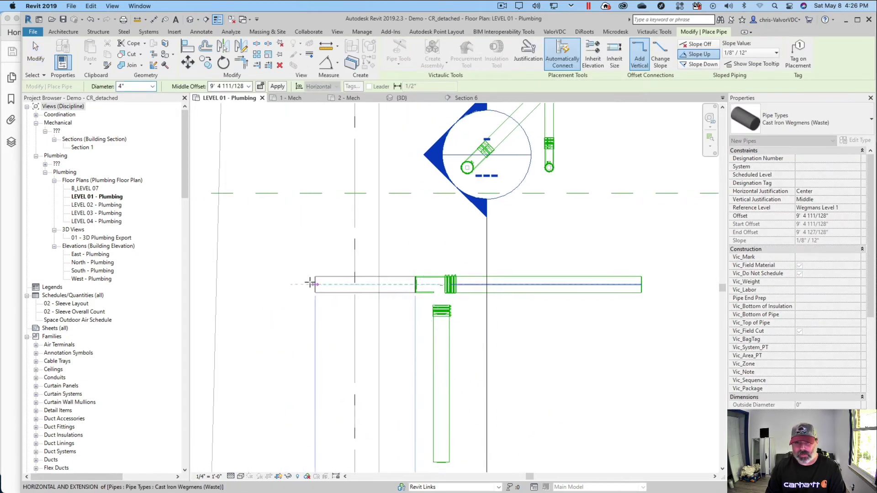
pyautogui.click(306, 284)
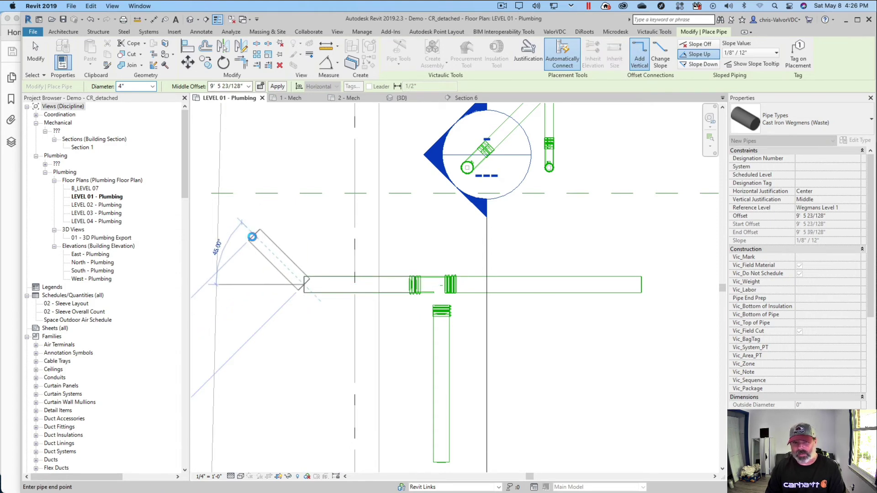
pyautogui.click(252, 236)
pyautogui.press('Escape')
pyautogui.press('Escape')
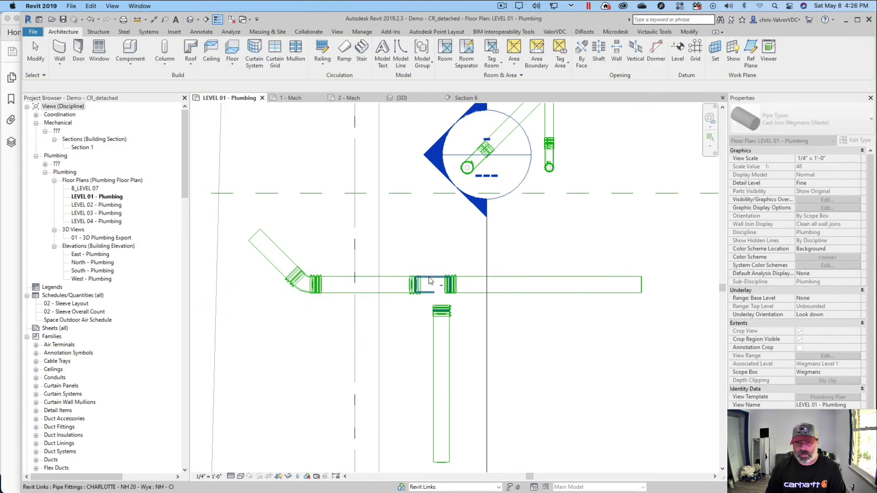
# - Check the wye's fitting type and its connections, and the angled pipe at the end of the run
pyautogui.click(432, 280)
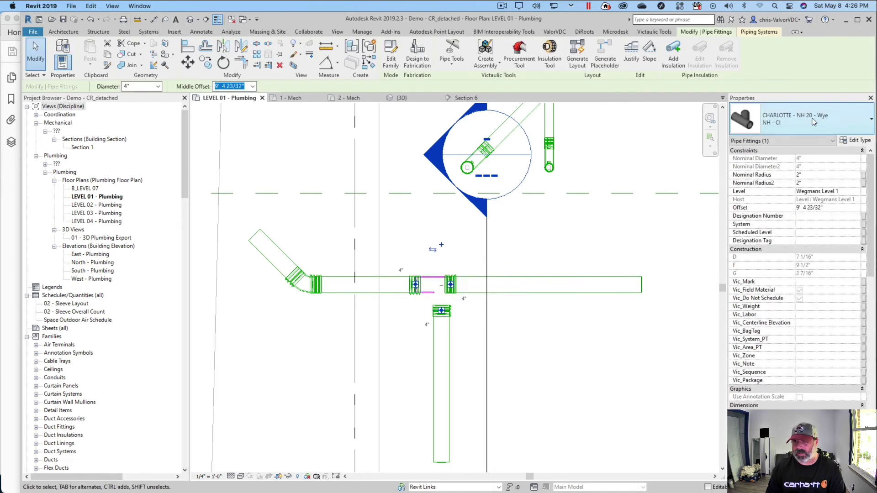
pyautogui.scroll(3, 447, 309)
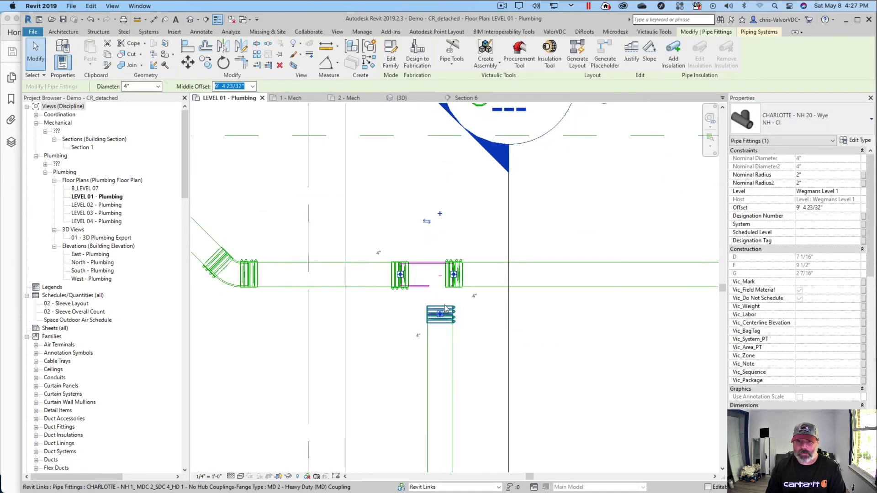
pyautogui.scroll(-1, 446, 310)
pyautogui.moveTo(444, 312); pyautogui.dragTo(378, 312, button='middle')
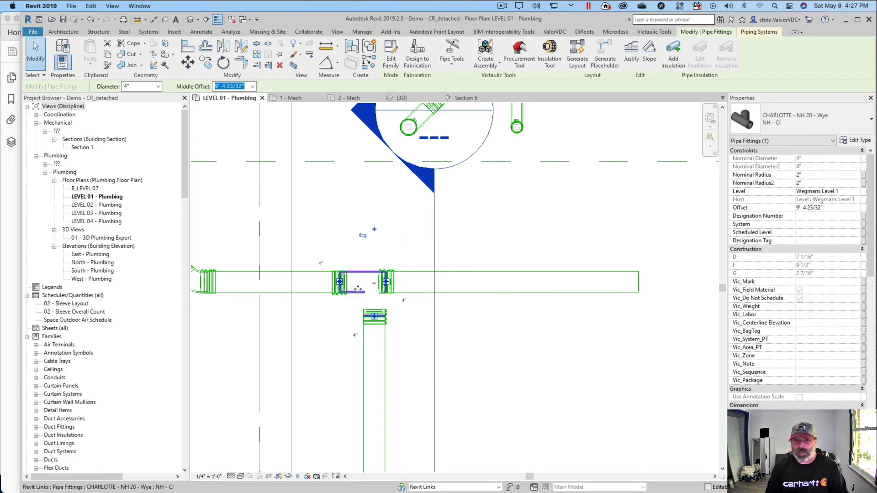
pyautogui.scroll(-4, 420, 321)
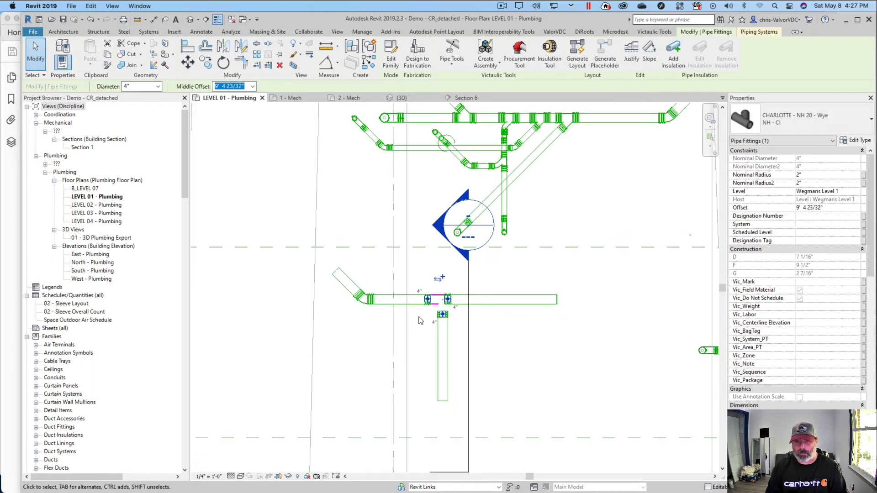
pyautogui.click(333, 270)
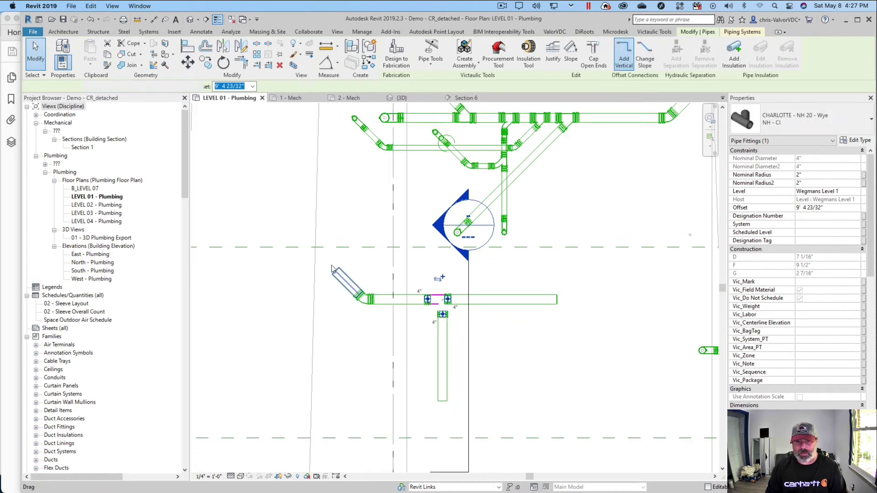
pyautogui.press('Escape')
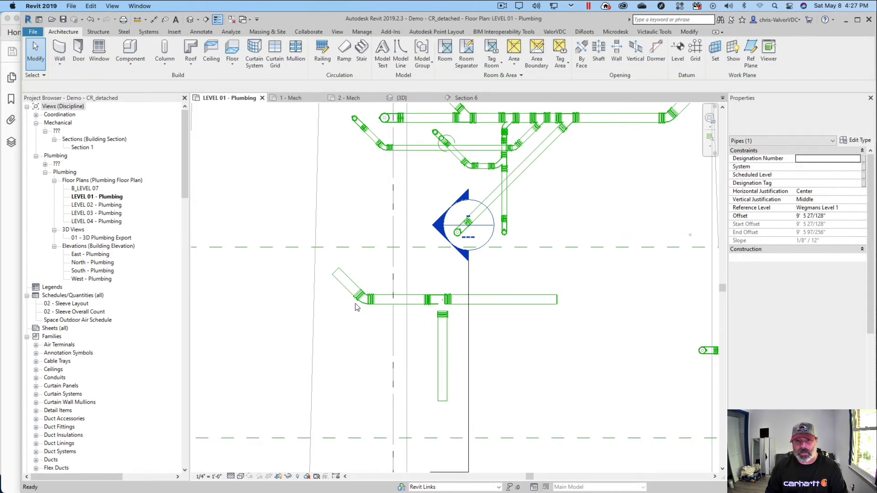
# - Try converting the 45° bend to a wye whose open end continues the horizontal run, and undo it
pyautogui.scroll(3, 350, 308)
pyautogui.click(361, 301)
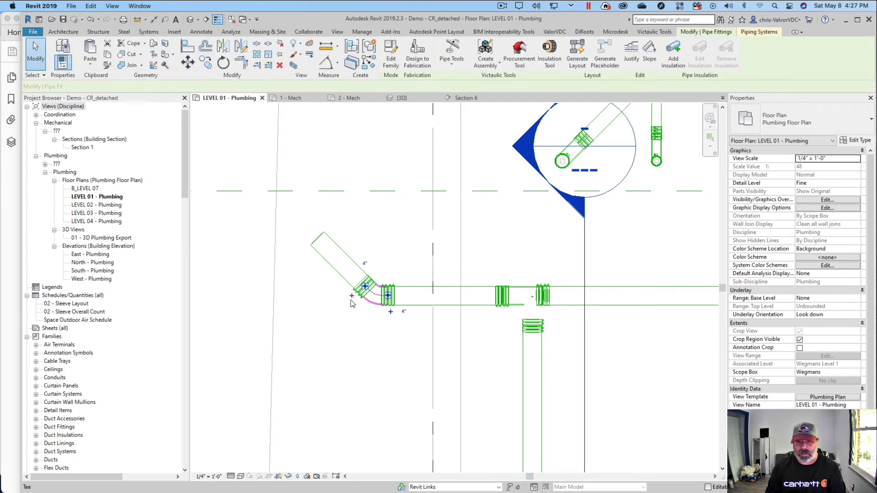
pyautogui.click(350, 296)
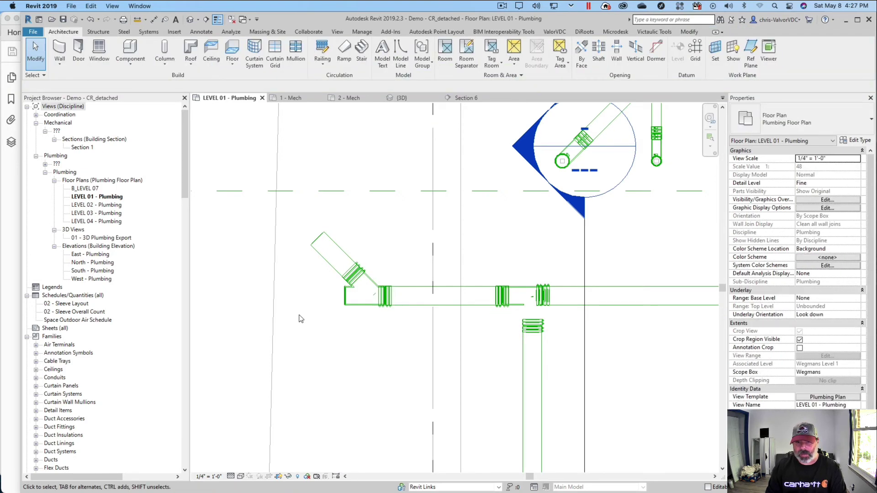
pyautogui.hotkey('ctrl', 'z')
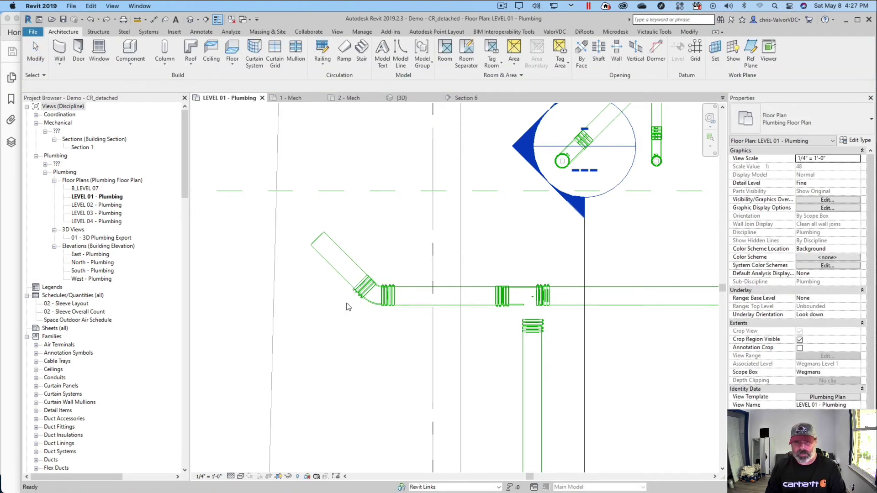
# - Try converting the 45° bend to a wye whose open end continues the angled pipe, and undo it
pyautogui.click(390, 317)
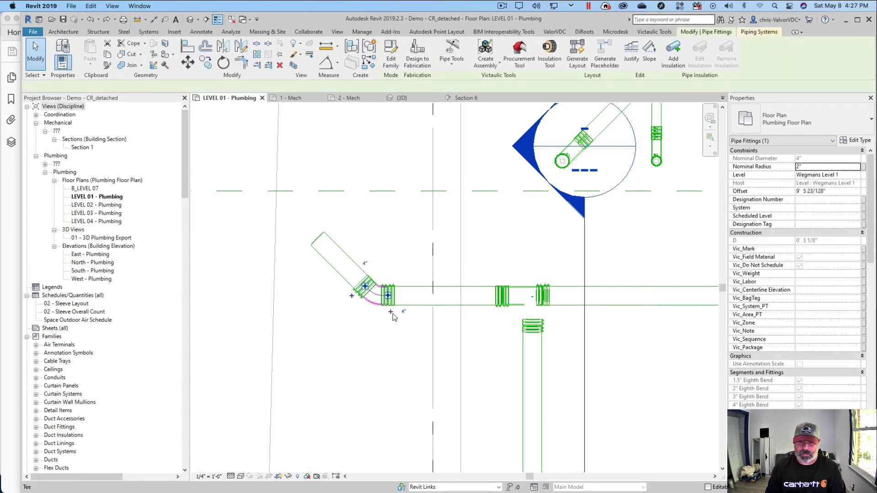
pyautogui.hotkey('ctrl', 'y')
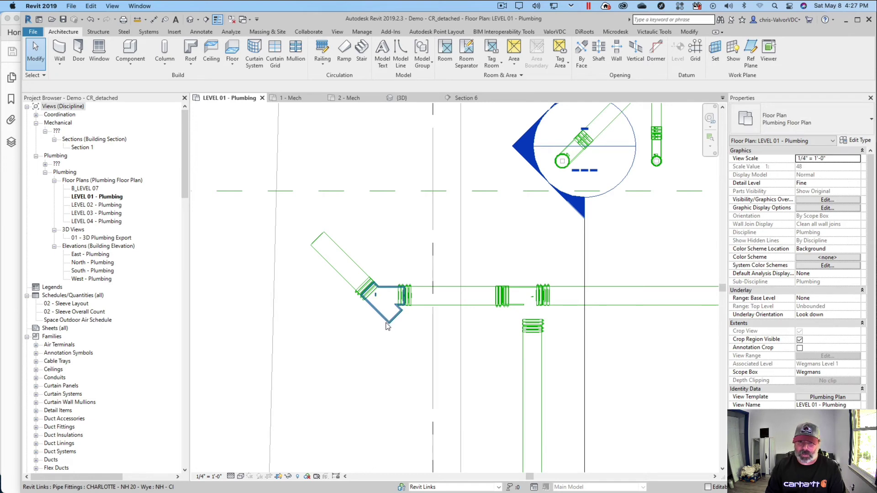
pyautogui.click(386, 326)
pyautogui.hotkey('ctrl', 'z')
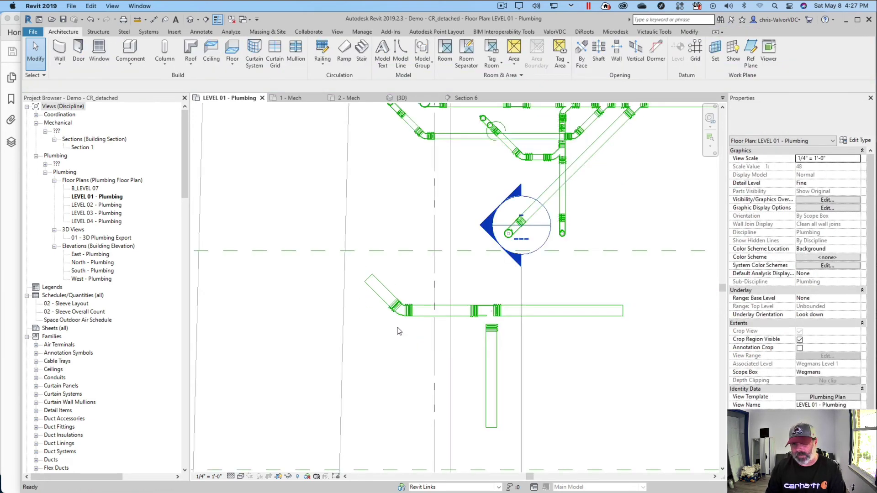
# - Turn off the constraint to routing preferences and change the wye to the CHARLOTTE - NH 22 - Combination, NH - CI type
pyautogui.scroll(-2, 434, 338)
pyautogui.click(485, 308)
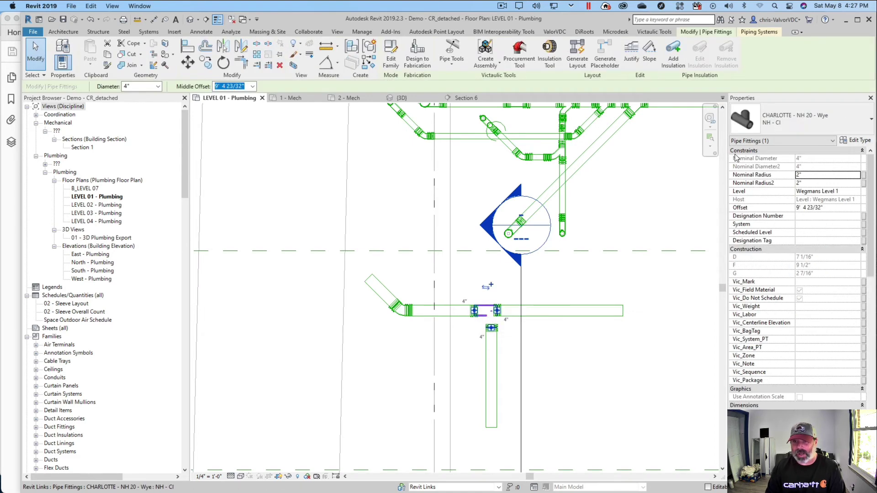
pyautogui.click(822, 127)
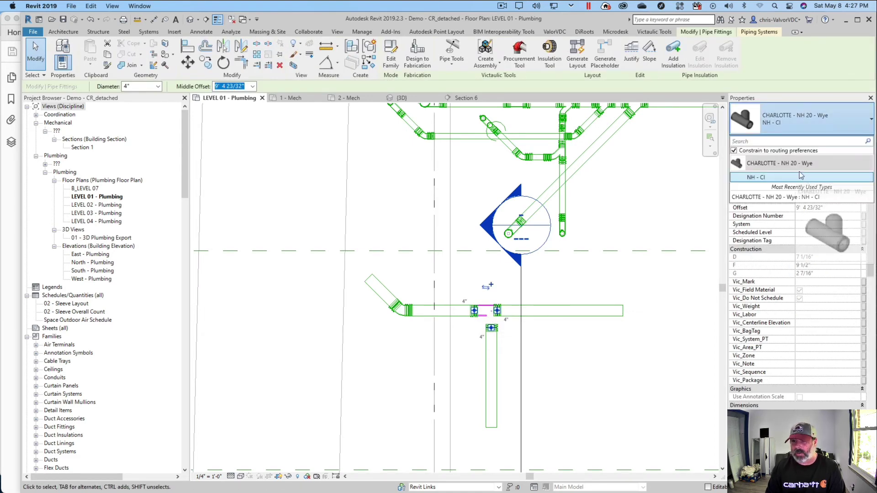
pyautogui.click(734, 152)
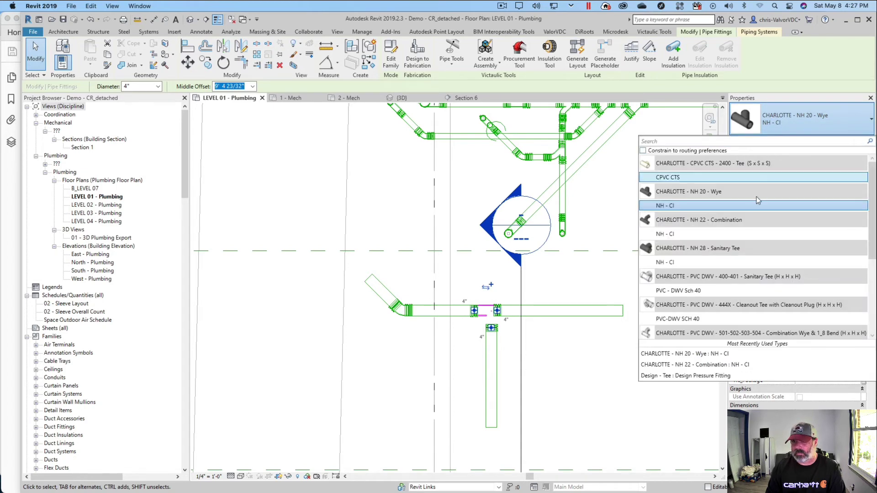
pyautogui.click(317, 298)
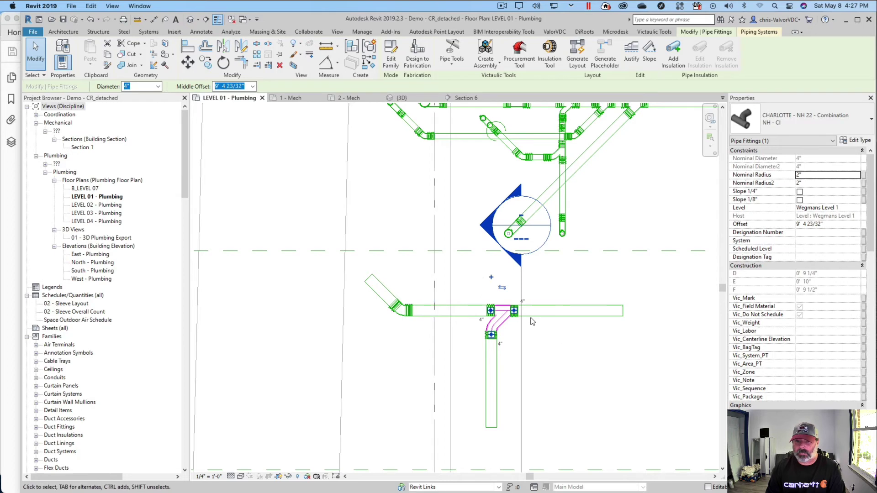
pyautogui.scroll(2, 533, 321)
pyautogui.click(495, 339)
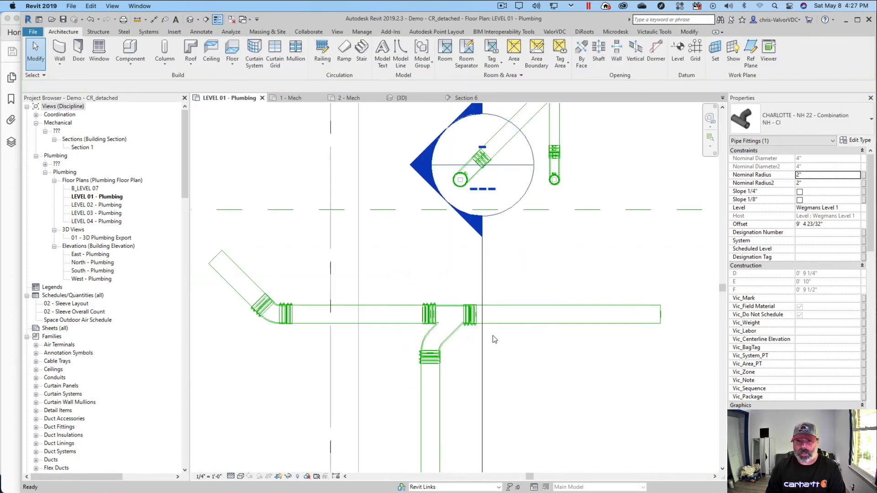
# - Compare the slopes of the three pipes connected to the combination fitting
pyautogui.click(561, 309)
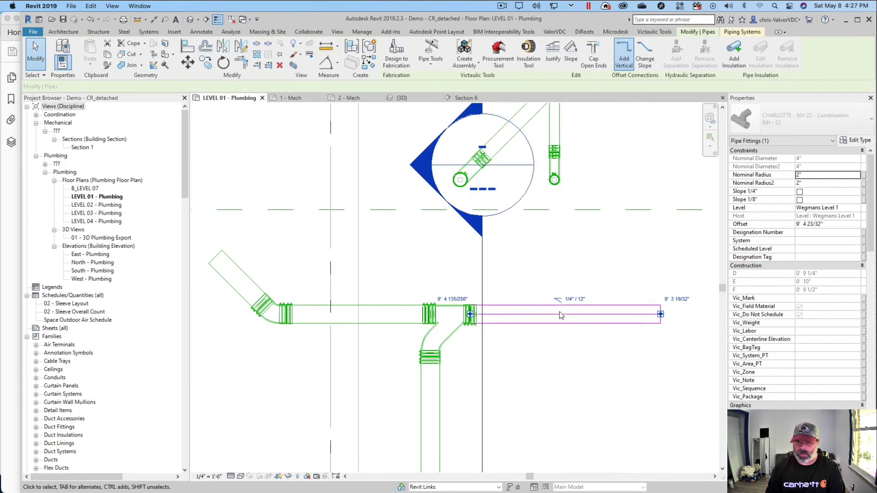
pyautogui.click(372, 310)
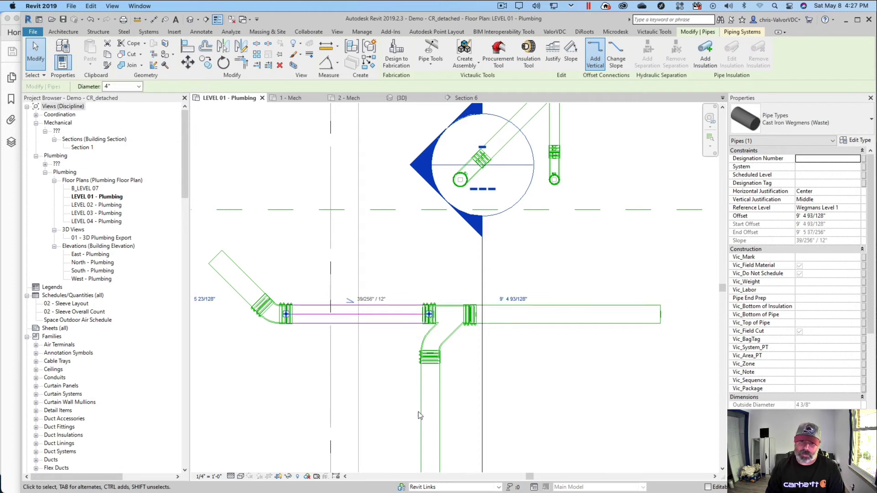
pyautogui.moveTo(439, 391); pyautogui.dragTo(444, 306, button='middle')
pyautogui.click(437, 365)
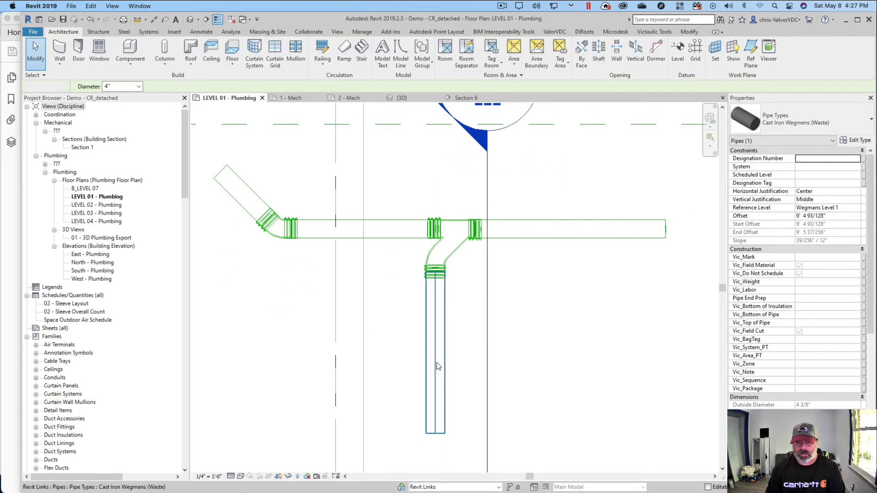
pyautogui.click(447, 359)
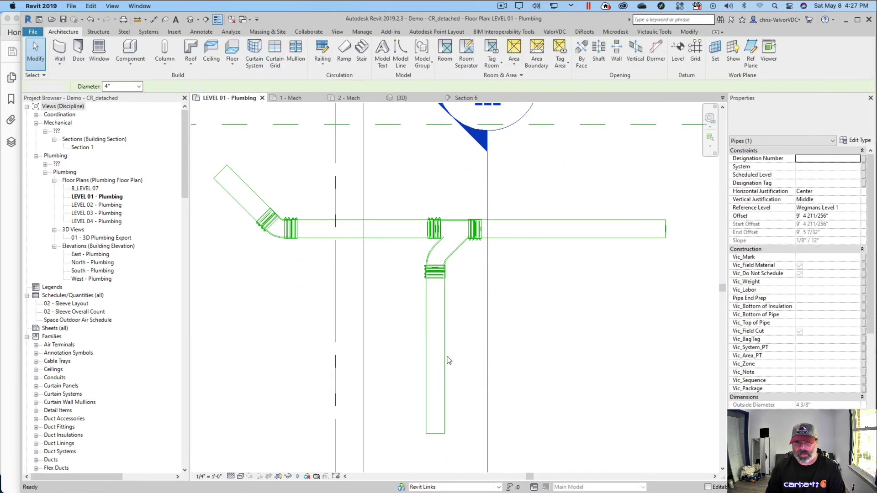
# - Delete the test pipe run with its 45° bend, combination fitting and branch below the section marker
pyautogui.scroll(-4, 430, 348)
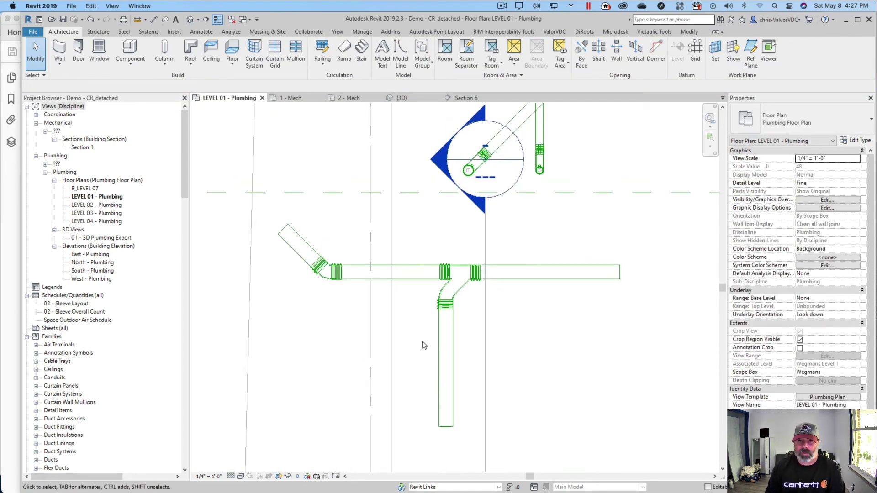
pyautogui.moveTo(424, 319); pyautogui.dragTo(614, 424)
pyautogui.press('Delete')
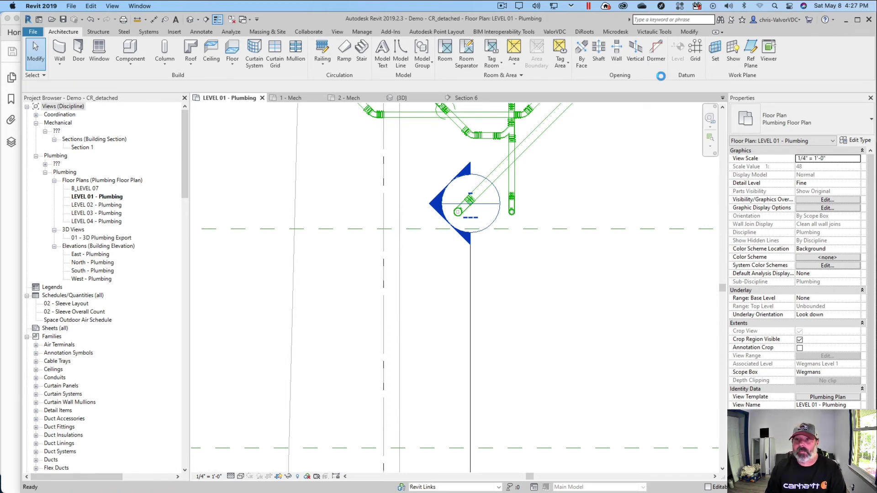
# - With Inherit Elevation on, draw a 4" waste pipe about 5'-9" horizontally, turning 90° down the plan for about 3'-10"
pyautogui.press('p')
pyautogui.press('i')
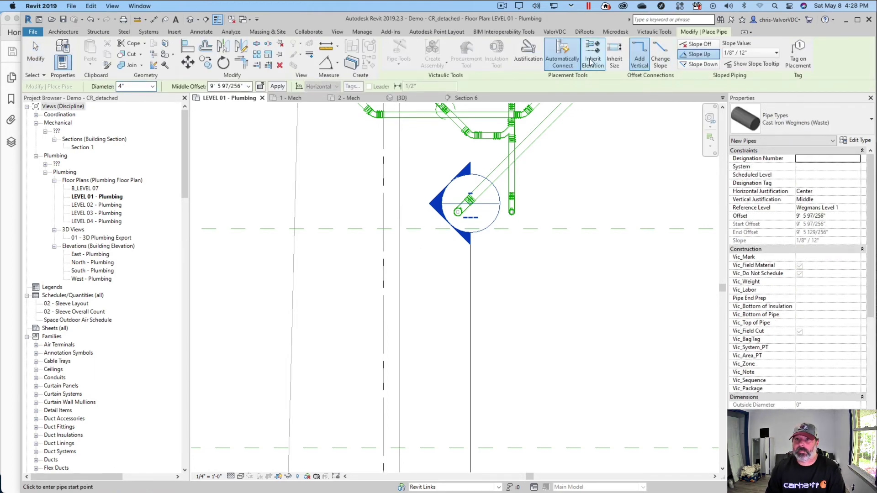
pyautogui.click(592, 61)
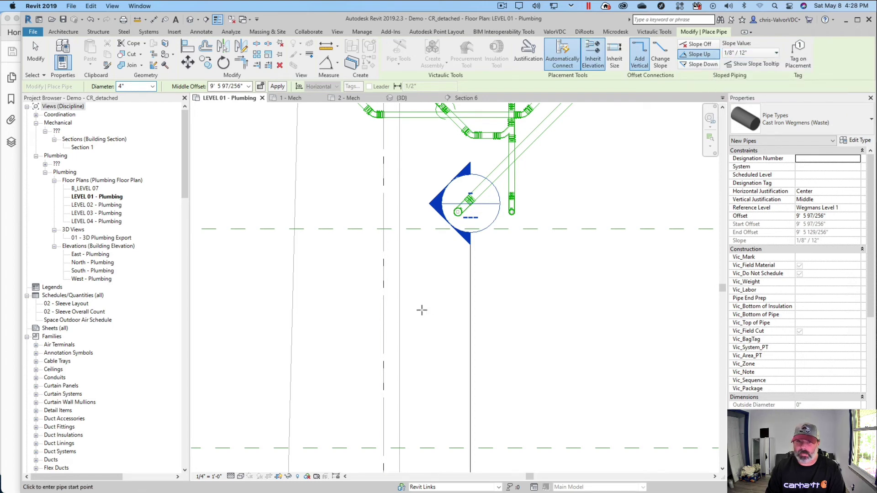
pyautogui.scroll(-2, 438, 308)
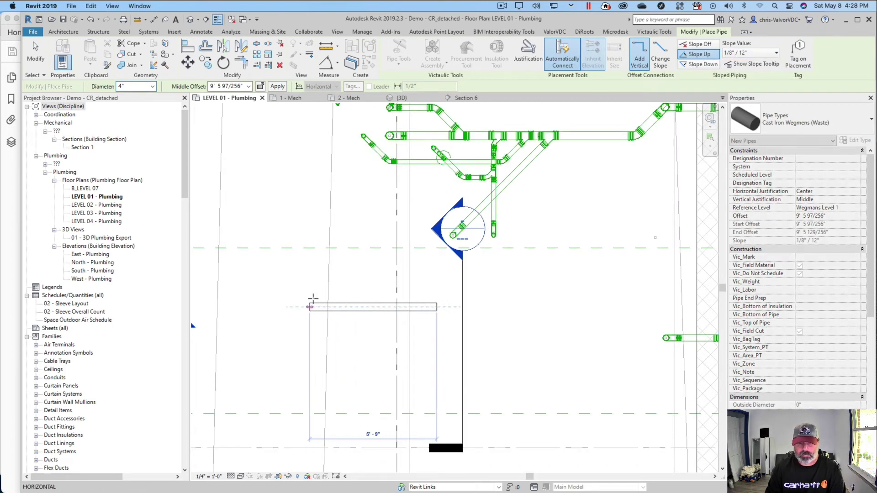
pyautogui.click(310, 307)
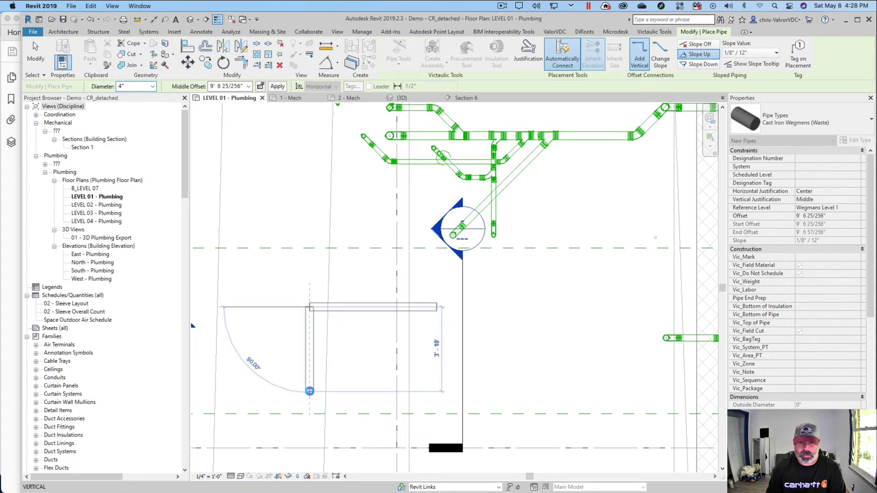
pyautogui.click(309, 391)
pyautogui.press('Escape')
pyautogui.press('Escape')
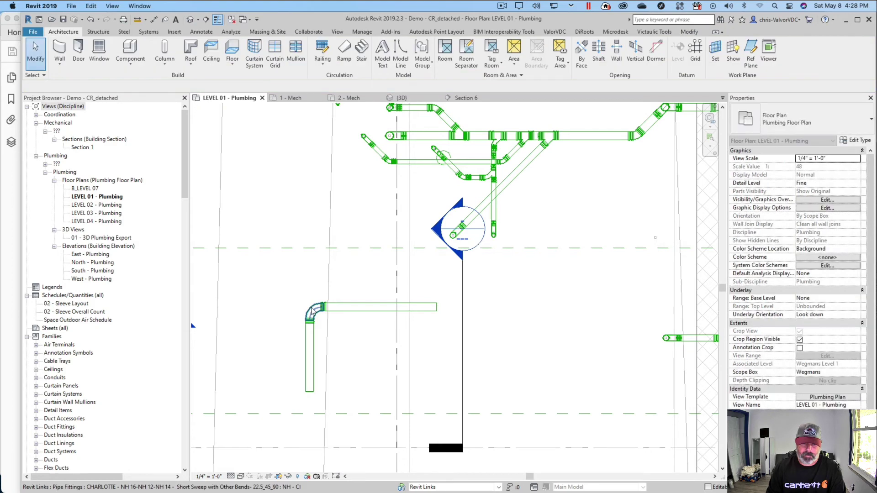
# - Convert the new 90° bend to a wye whose open end continues the horizontal run
pyautogui.click(305, 314)
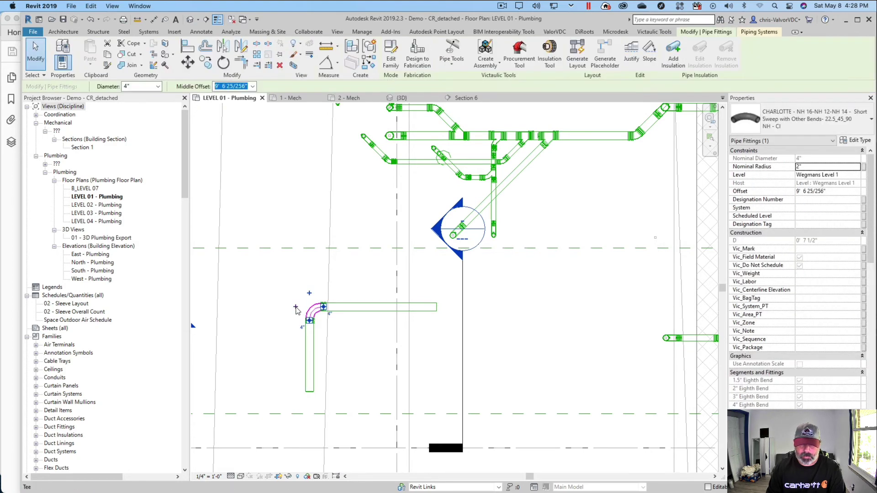
pyautogui.press('Delete')
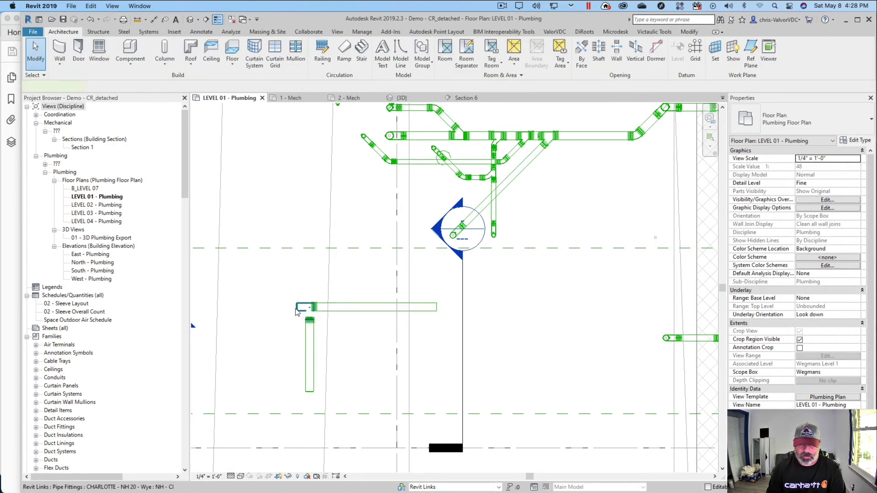
pyautogui.click(296, 310)
pyautogui.rightClick(297, 311)
pyautogui.click(323, 104)
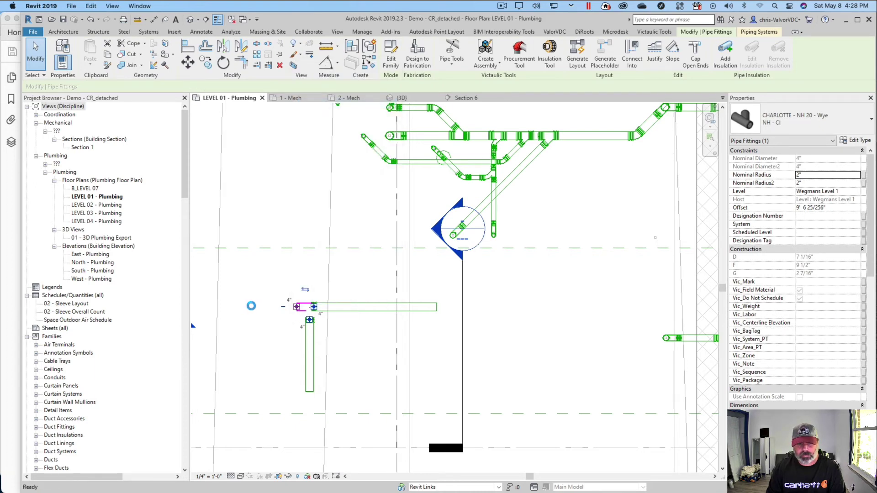
pyautogui.press('Escape')
pyautogui.press('Escape')
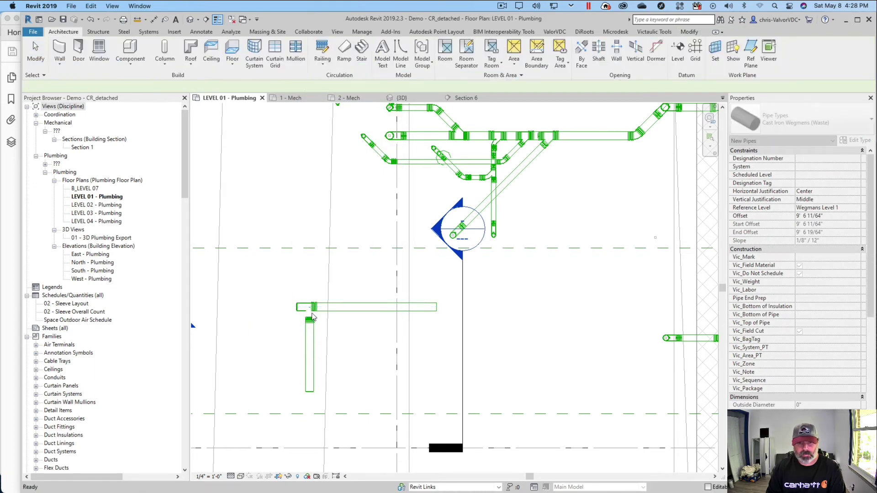
# - Change the wye at the corner to the CHARLOTTE - NH 22 - Combination, NH - CI type
pyautogui.scroll(3, 304, 313)
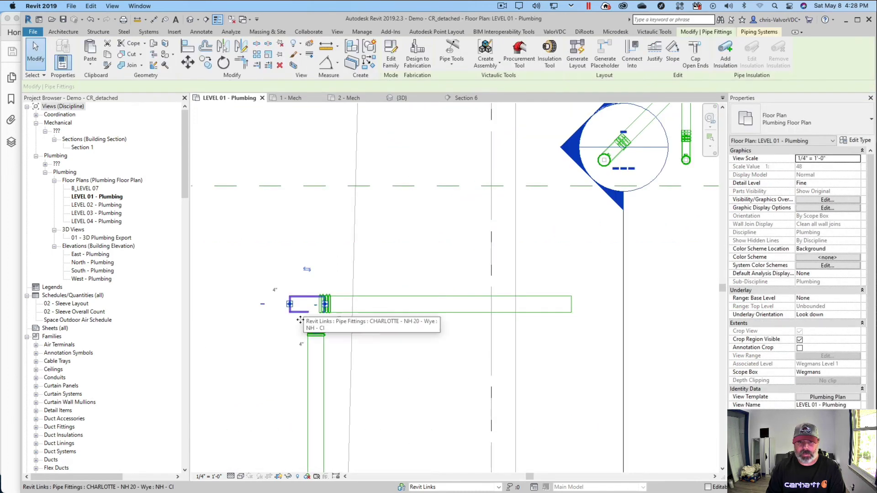
pyautogui.click(303, 313)
pyautogui.click(824, 127)
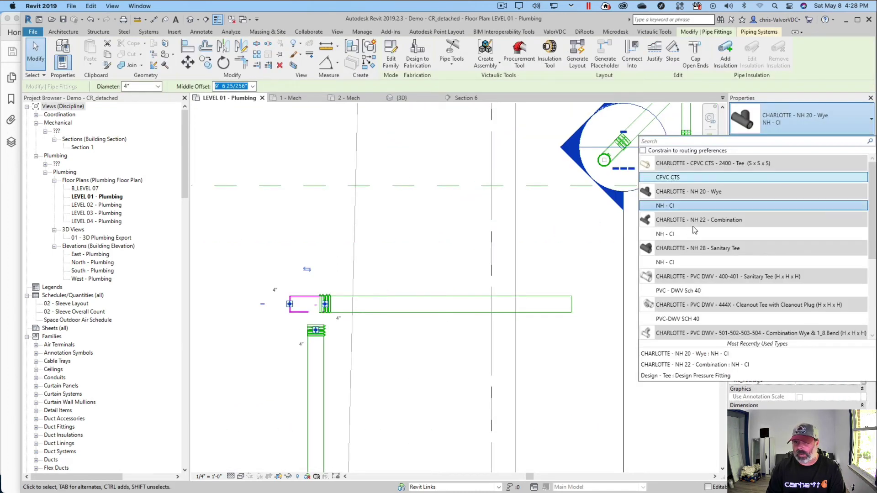
pyautogui.click(368, 310)
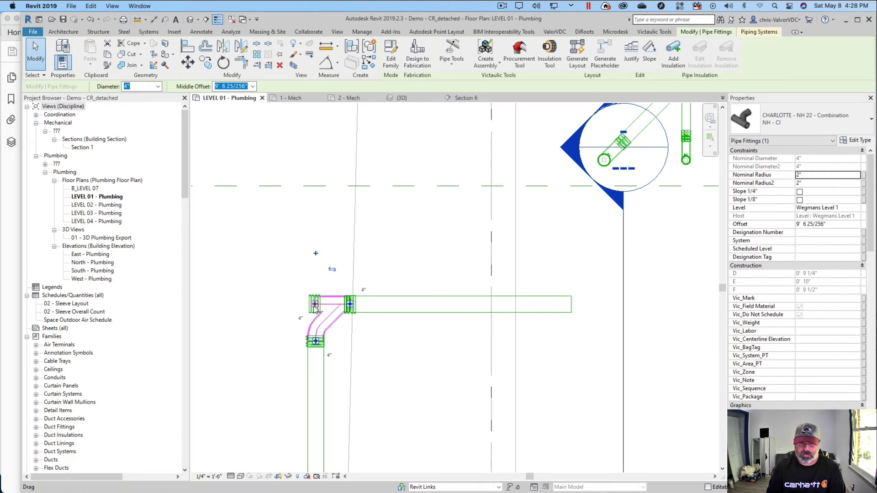
pyautogui.rightClick(314, 309)
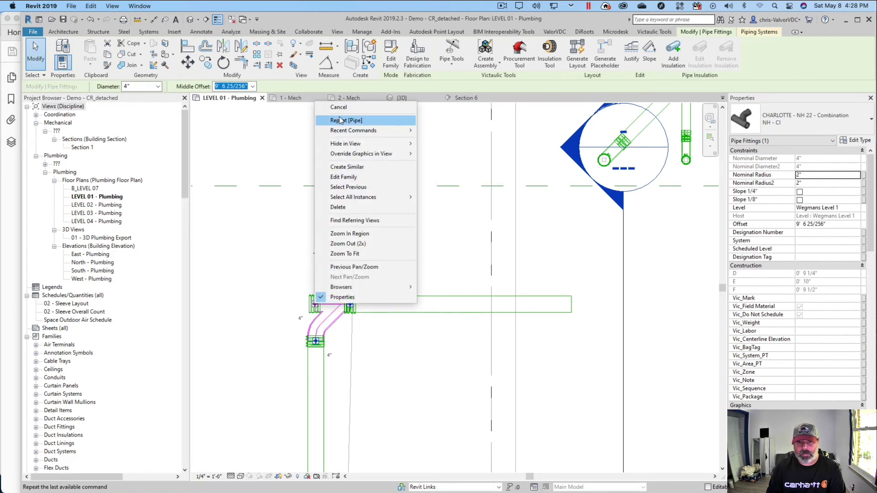
pyautogui.press('Escape')
pyautogui.press('Escape')
# - Delete the no-hub coupling at the open end of the combination fitting
pyautogui.scroll(3, 322, 301)
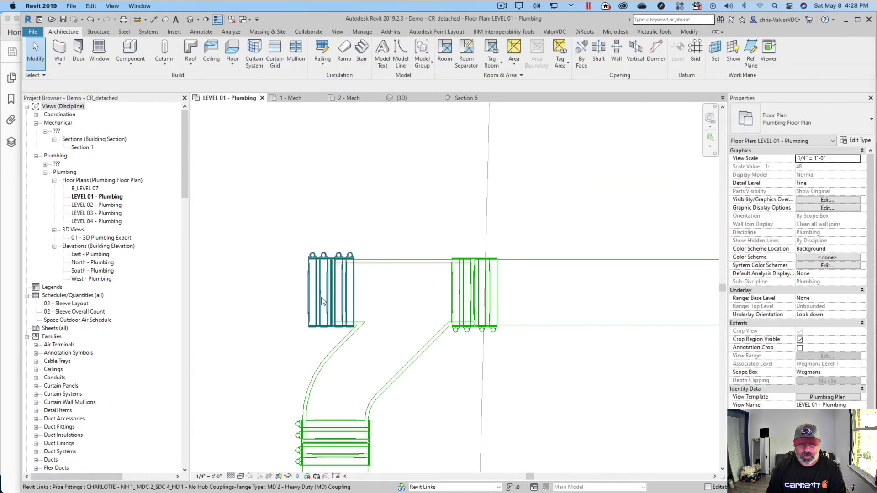
pyautogui.moveTo(274, 218); pyautogui.dragTo(396, 347)
pyautogui.press('Delete')
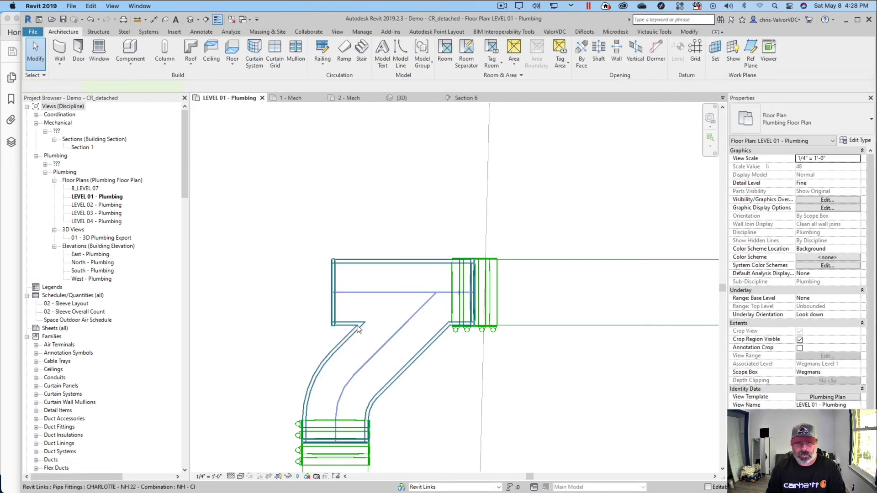
# - Draw a 4" pipe from the combination's open end along the horizontal run, turning 45° diagonally and another 45° to run straight up the plan
pyautogui.click(338, 299)
pyautogui.rightClick(331, 295)
pyautogui.click(408, 139)
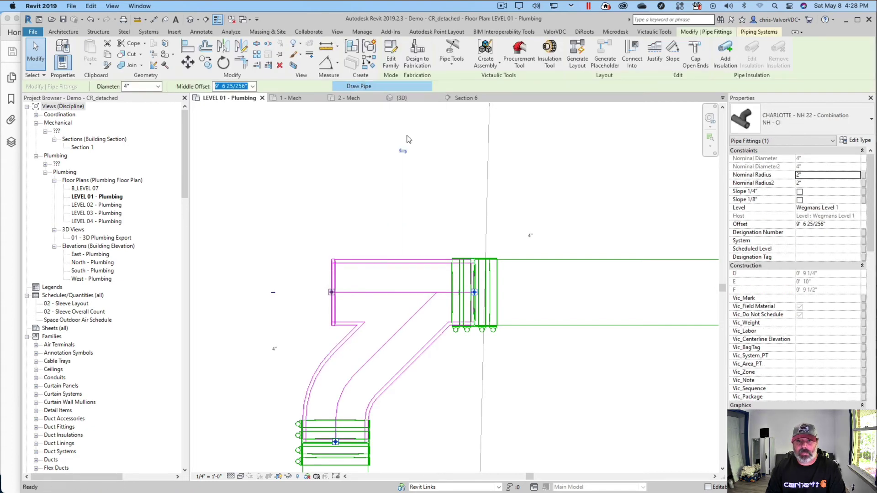
pyautogui.press('Escape')
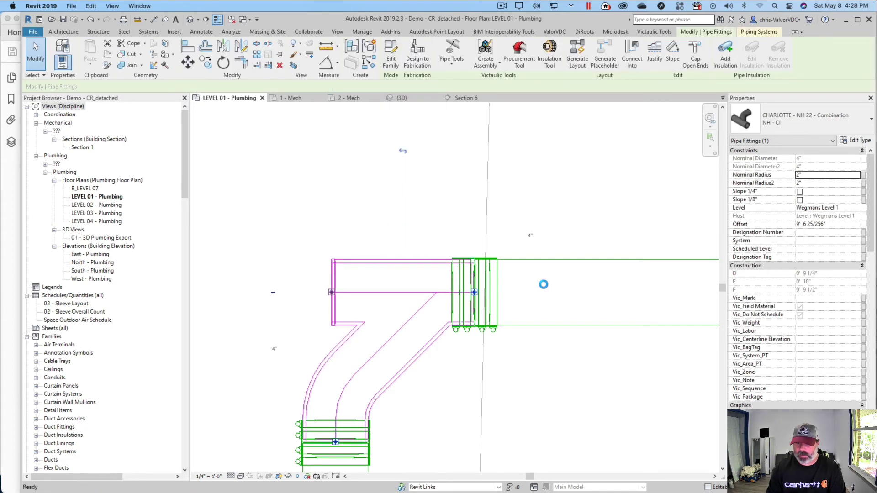
pyautogui.scroll(-3, 546, 289)
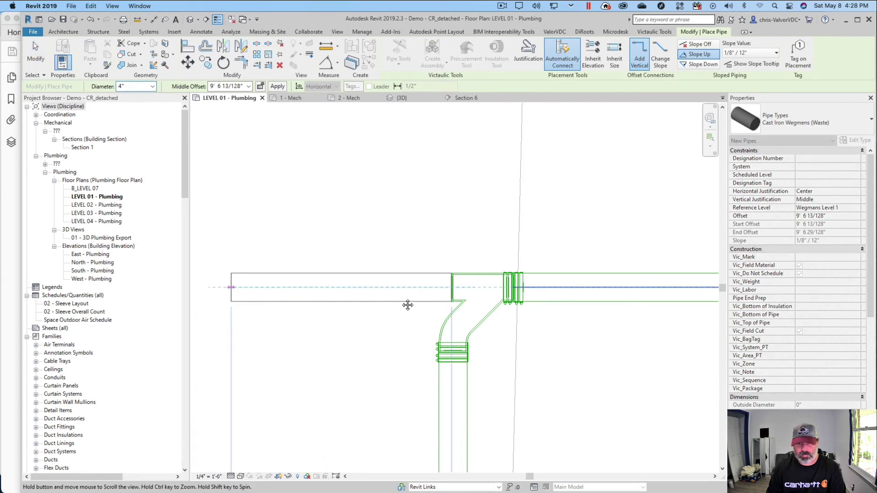
pyautogui.moveTo(407, 305); pyautogui.dragTo(399, 304, button='middle')
pyautogui.click(399, 303)
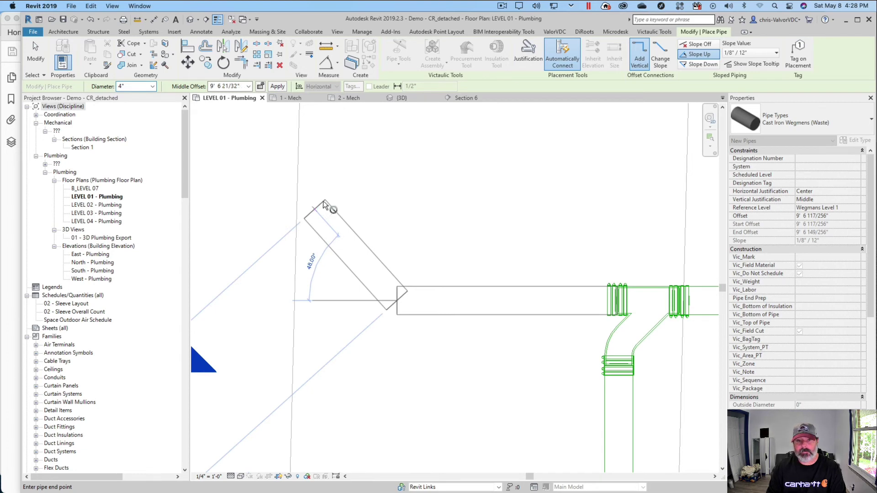
pyautogui.click(323, 202)
pyautogui.moveTo(323, 202); pyautogui.dragTo(360, 353, button='middle')
pyautogui.scroll(-2, 359, 339)
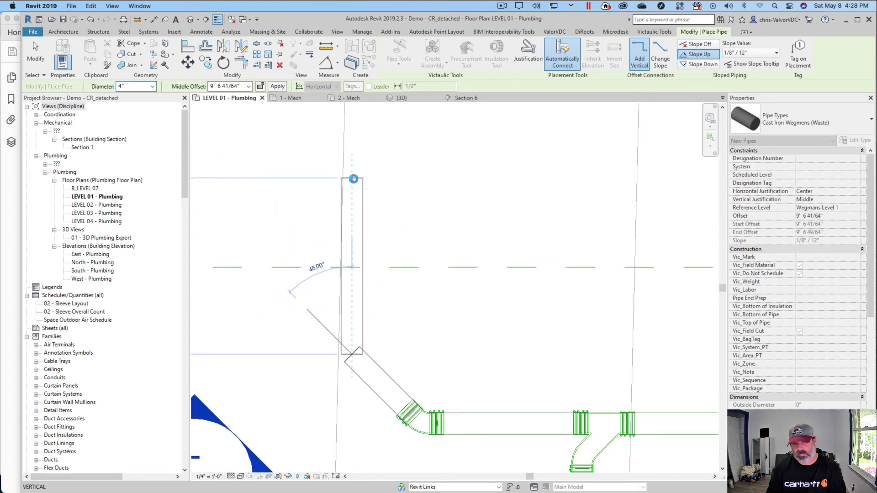
pyautogui.click(352, 178)
pyautogui.press('Escape')
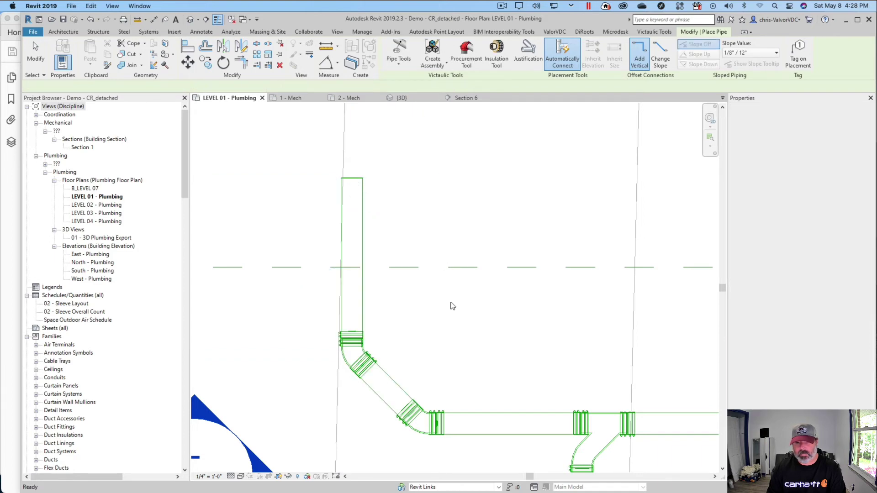
pyautogui.scroll(-1, 451, 303)
pyautogui.press('Escape')
# - Compare the slopes of the horizontal pipes and the branch pipe connected to the combination fitting
pyautogui.scroll(2, 564, 371)
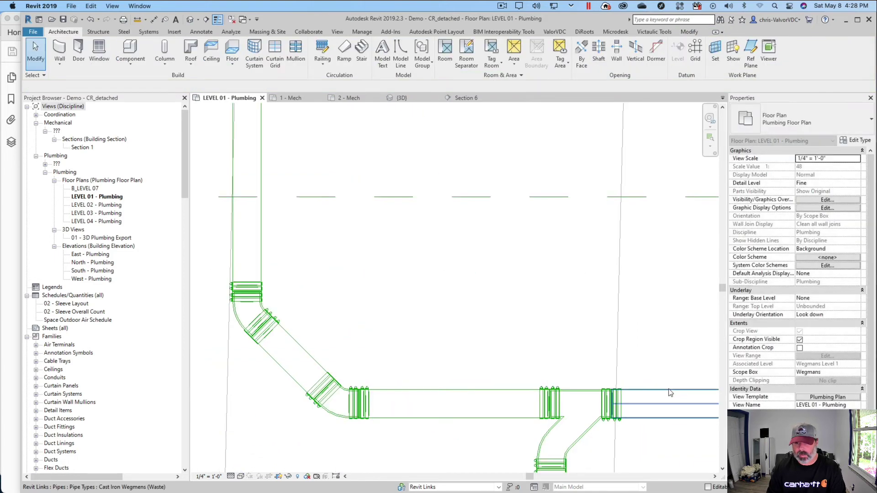
pyautogui.click(643, 384)
pyautogui.moveTo(643, 385); pyautogui.dragTo(428, 268, button='middle')
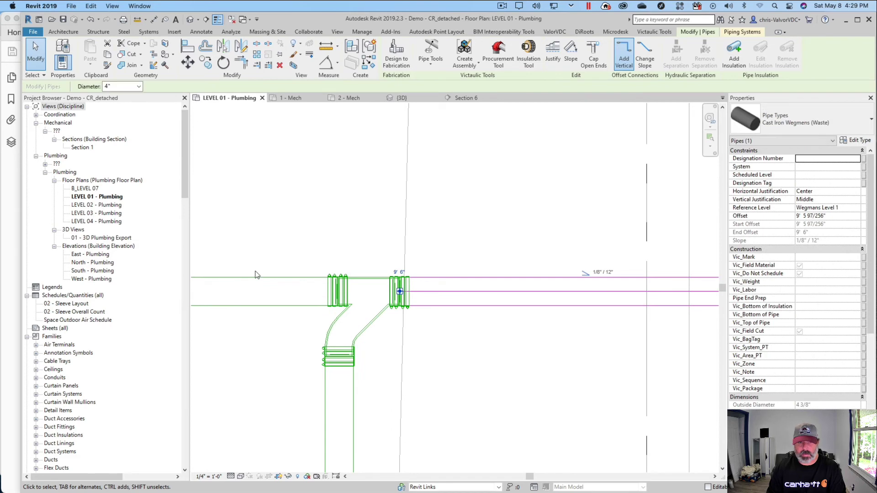
pyautogui.click(258, 281)
pyautogui.scroll(-2, 295, 280)
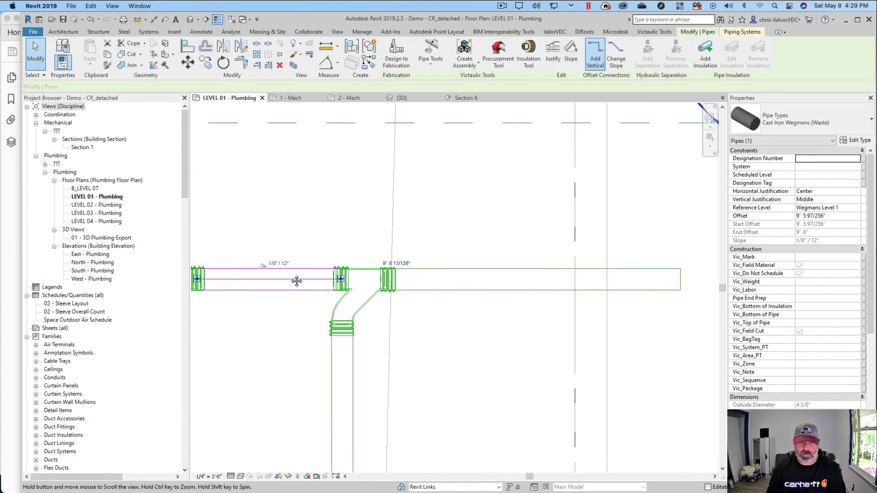
pyautogui.click(336, 402)
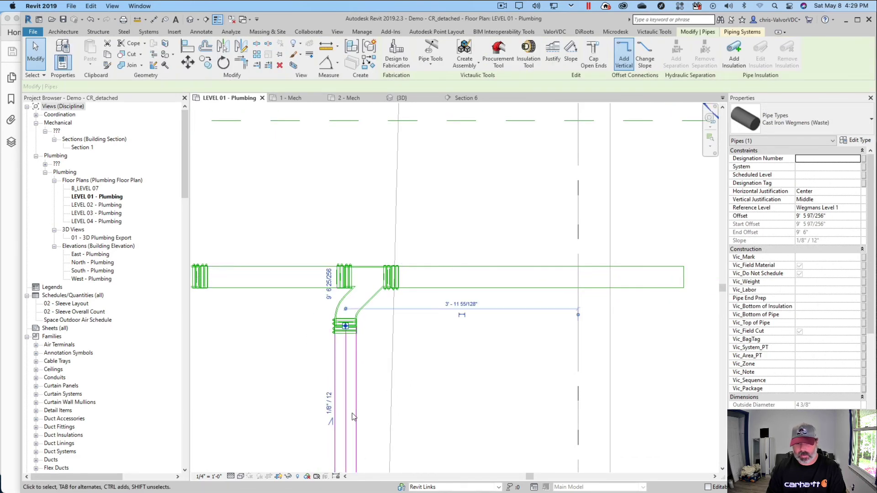
pyautogui.press('Escape')
pyautogui.scroll(-3, 307, 385)
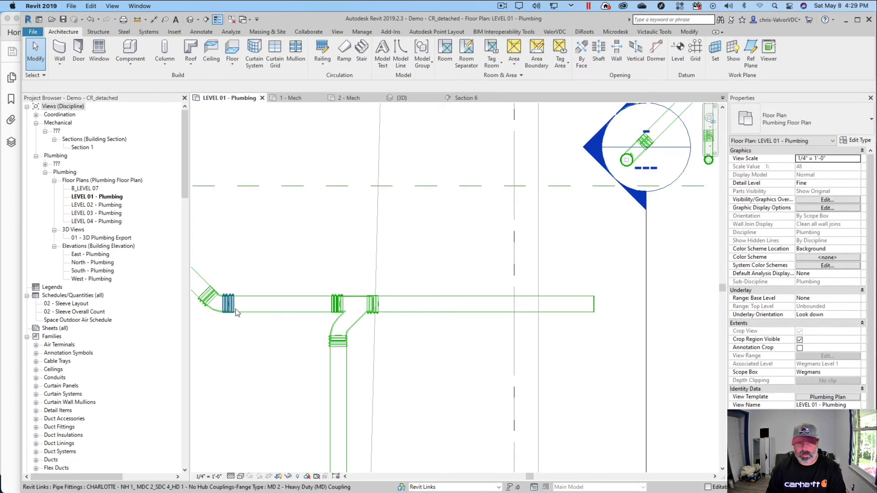
# - Convert both 45° bends to wyes, with open ends continuing the horizontal run and the diagonal pipe
pyautogui.moveTo(285, 336); pyautogui.dragTo(443, 345, button='middle')
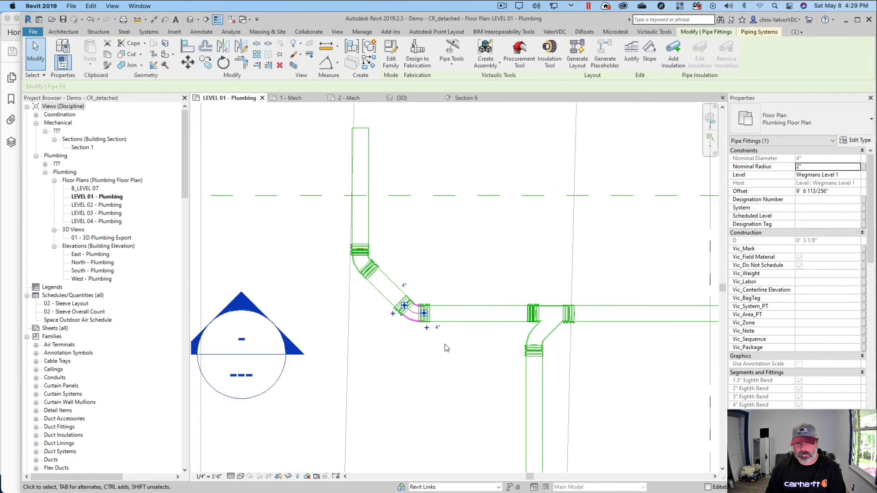
pyautogui.click(337, 359)
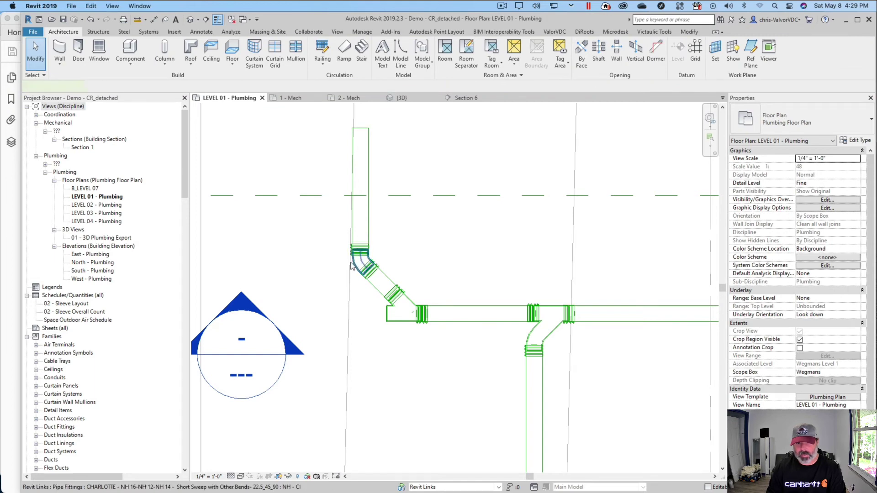
pyautogui.click(352, 267)
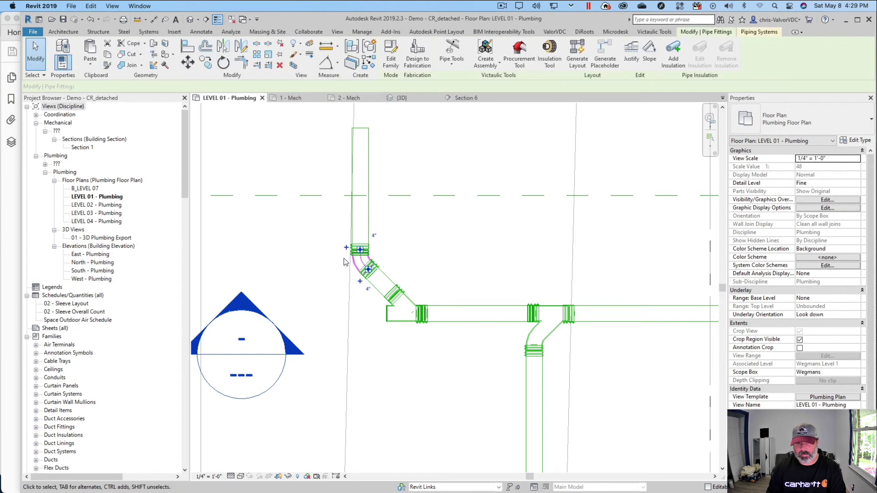
pyautogui.click(321, 245)
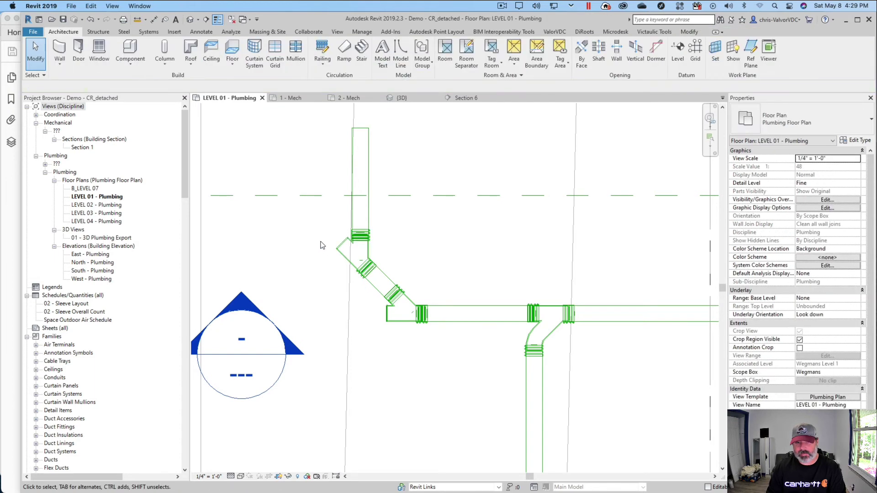
# - Draw a short 4" pipe from the wye's open end, continuing the horizontal run
pyautogui.click(385, 317)
pyautogui.rightClick(388, 314)
pyautogui.press('Escape')
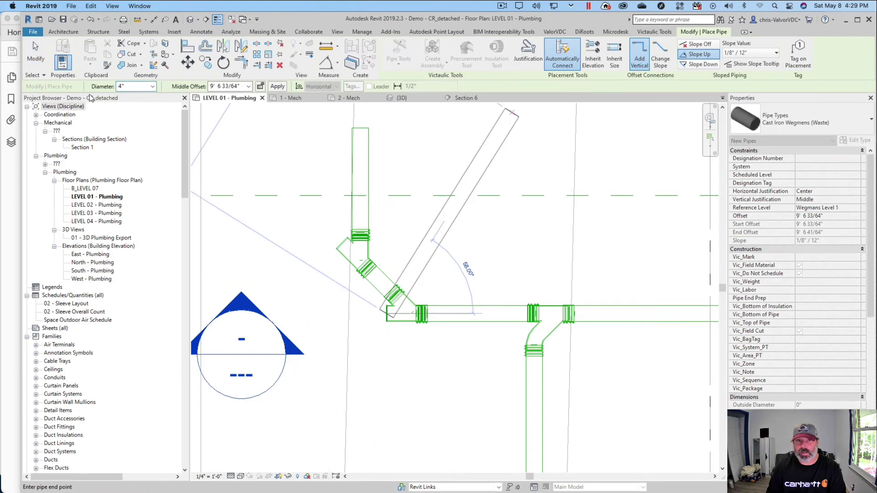
pyautogui.click(152, 86)
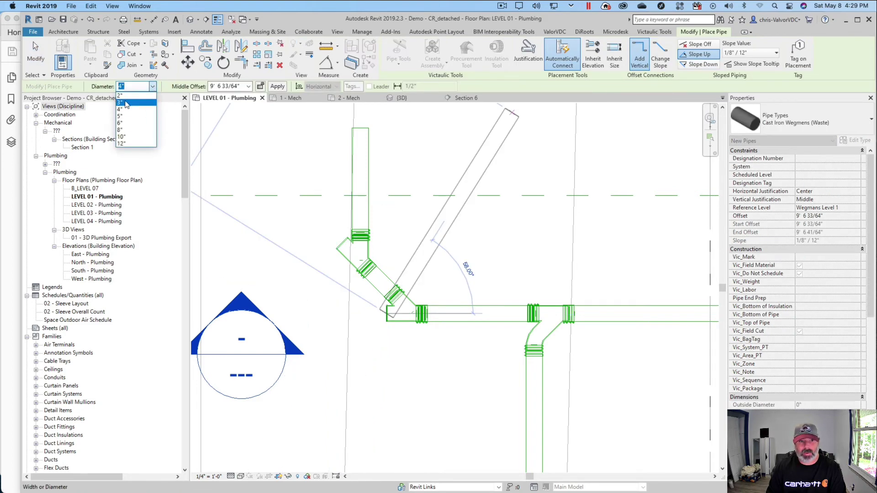
pyautogui.click(127, 102)
pyautogui.scroll(-1, 406, 343)
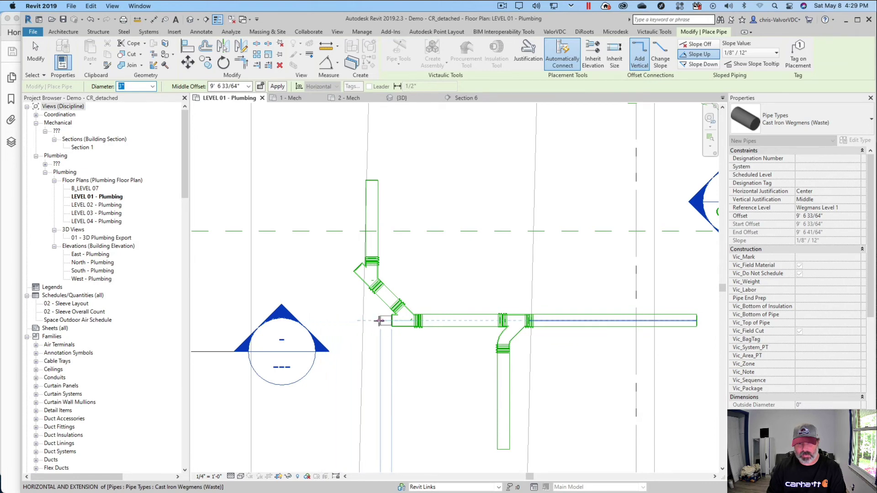
pyautogui.click(152, 87)
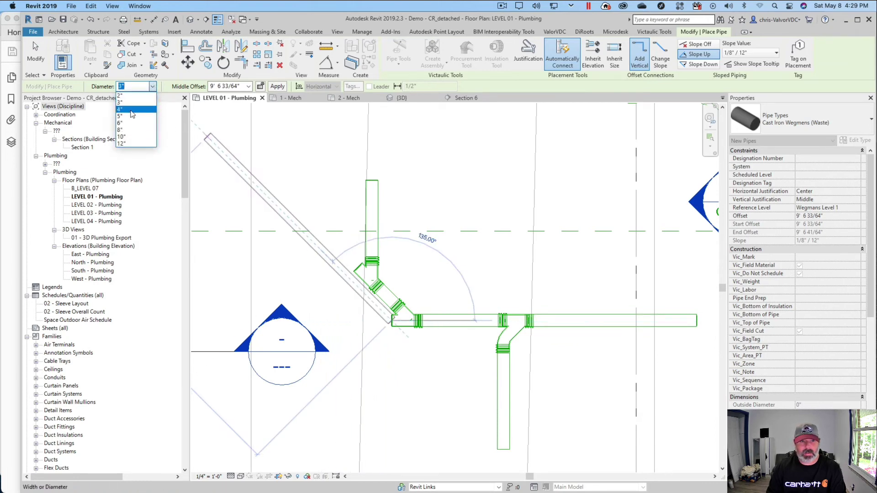
pyautogui.click(132, 110)
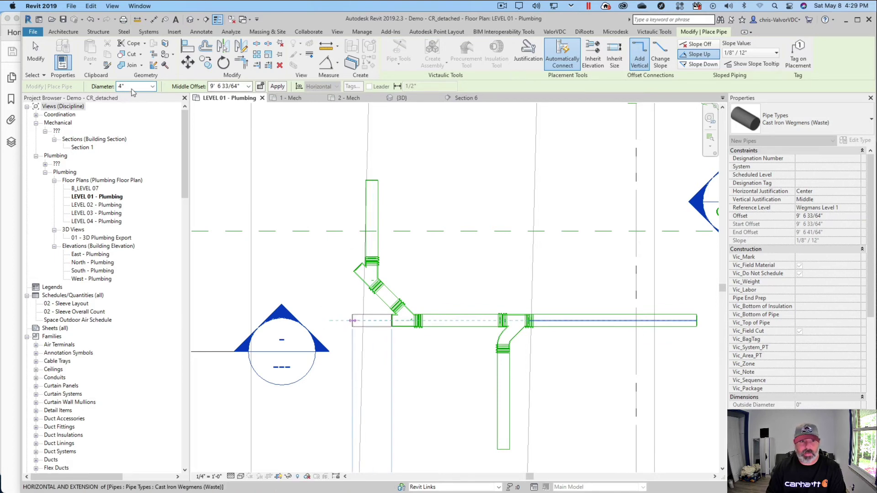
# - Continue the short 4" pipe with a 3" pipe along the same horizontal line
pyautogui.click(152, 86)
pyautogui.click(135, 105)
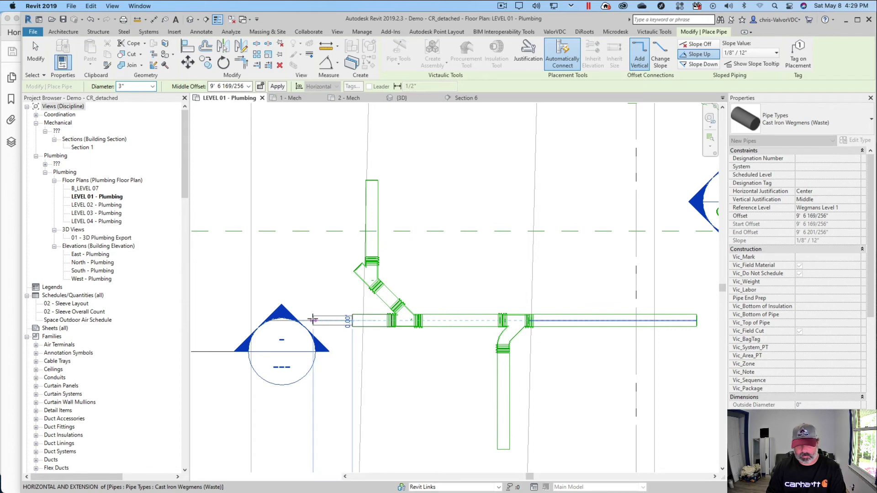
pyautogui.press('Escape')
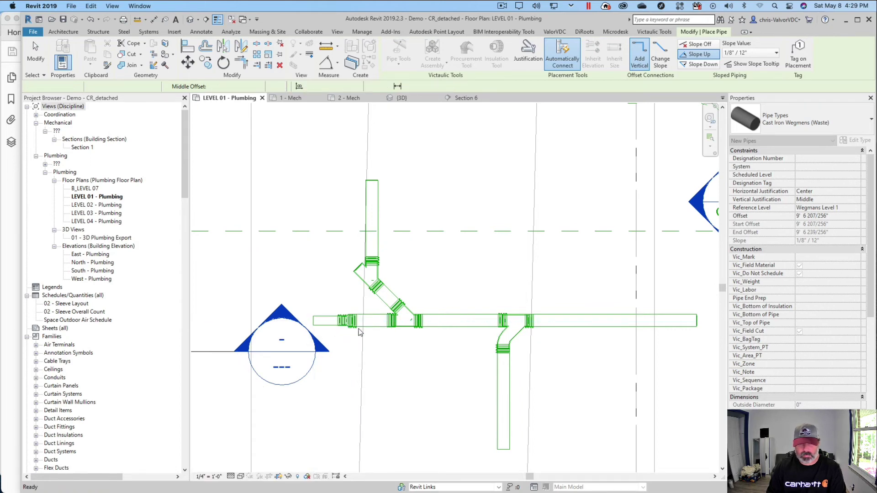
pyautogui.scroll(3, 373, 336)
pyautogui.press('Escape')
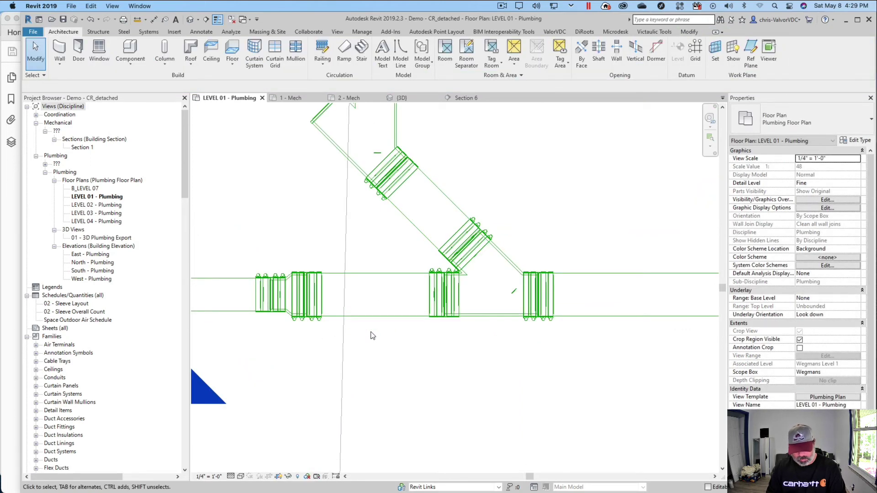
# - Remove the short 4" pipe with Delete Pipe, joining the reducer directly to the wye, and inspect the joint
pyautogui.click(634, 32)
pyautogui.click(82, 54)
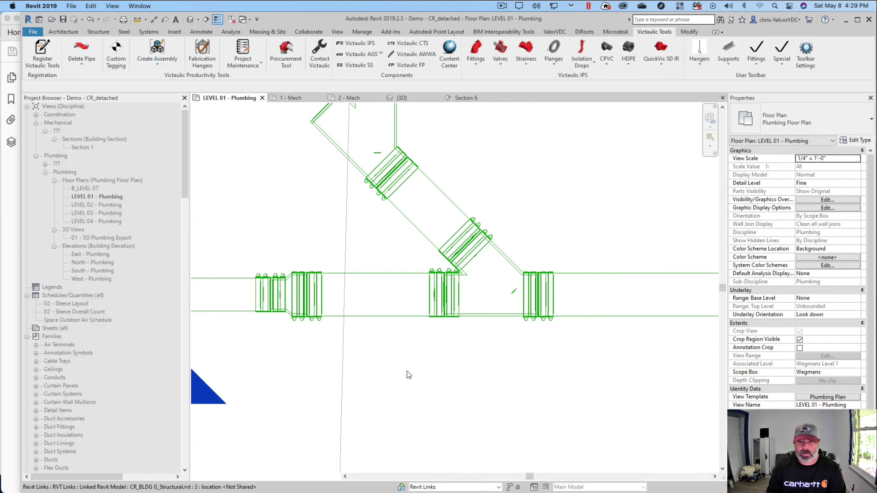
pyautogui.click(420, 318)
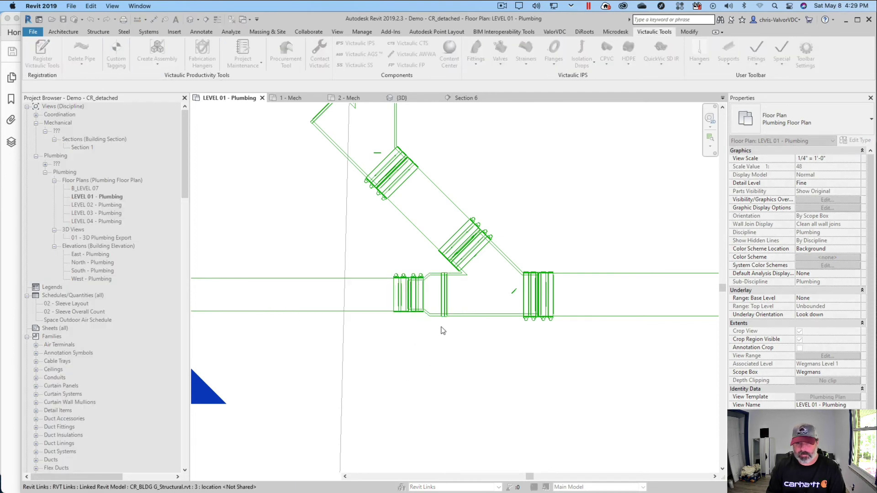
pyautogui.scroll(3, 443, 331)
pyautogui.scroll(1, 425, 338)
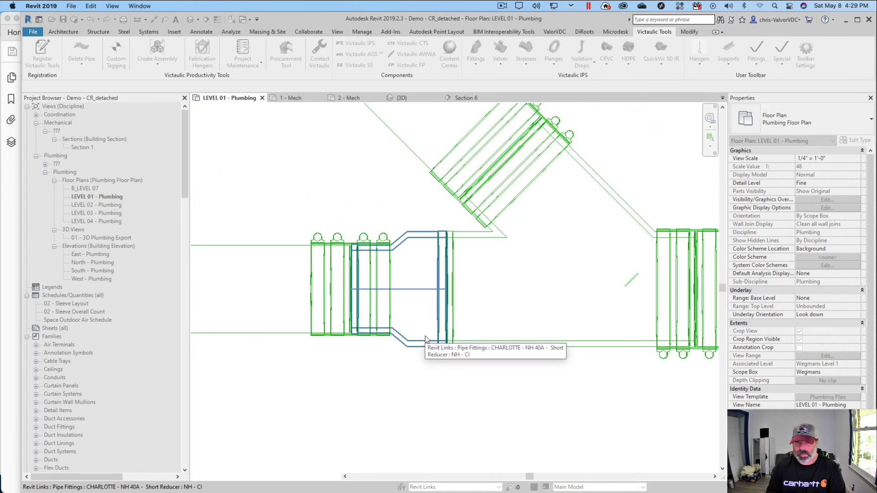
pyautogui.scroll(-1, 425, 340)
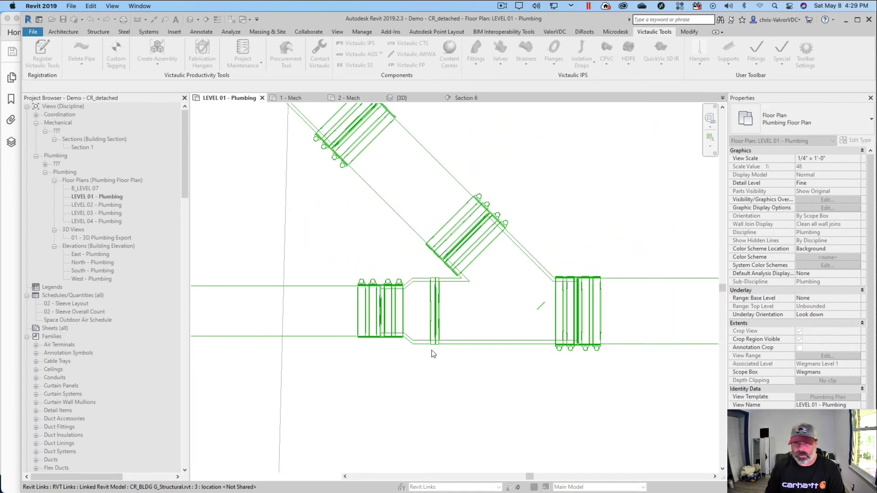
pyautogui.scroll(-1, 425, 342)
pyautogui.scroll(-1, 425, 345)
pyautogui.moveTo(426, 345); pyautogui.dragTo(371, 340, button='middle')
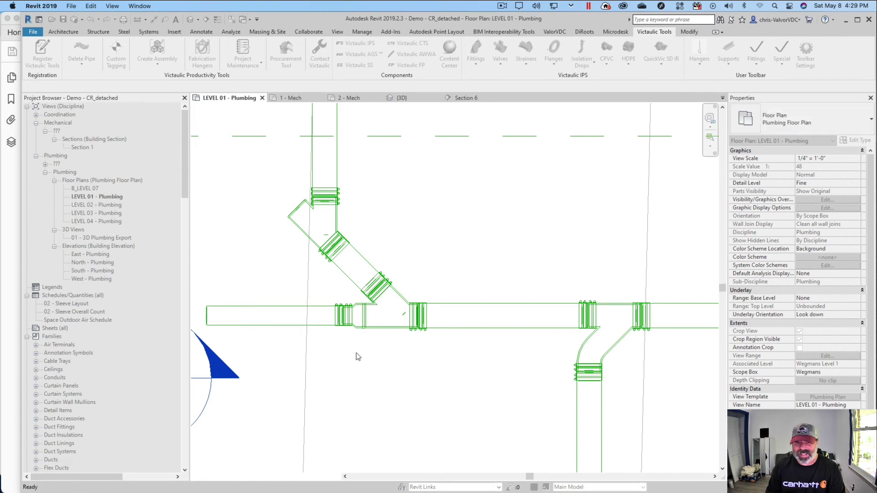
# - Delete the 3" pipe together with its coupling and the reducer at the wye
pyautogui.scroll(-1, 356, 355)
pyautogui.moveTo(212, 277); pyautogui.dragTo(373, 369)
pyautogui.press('Delete')
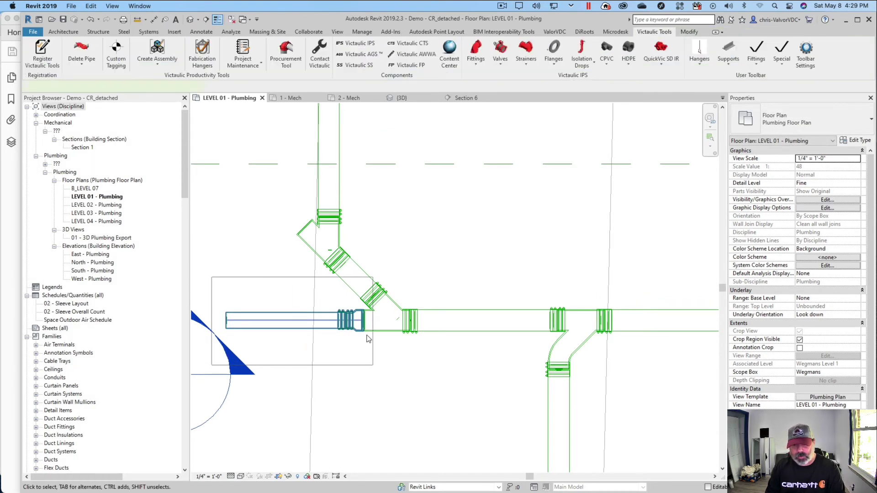
# - Draw a 3" pipe directly from the wye's open 4" end, continuing the horizontal run
pyautogui.click(363, 323)
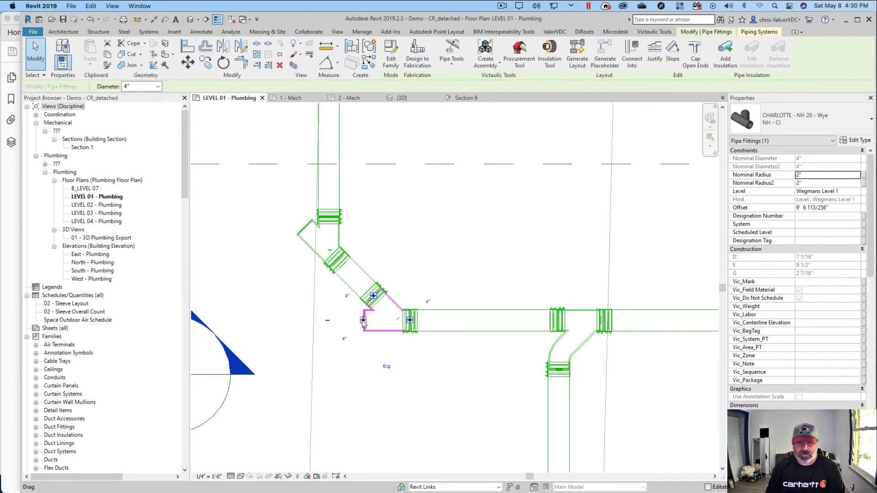
pyautogui.rightClick(363, 322)
pyautogui.click(401, 121)
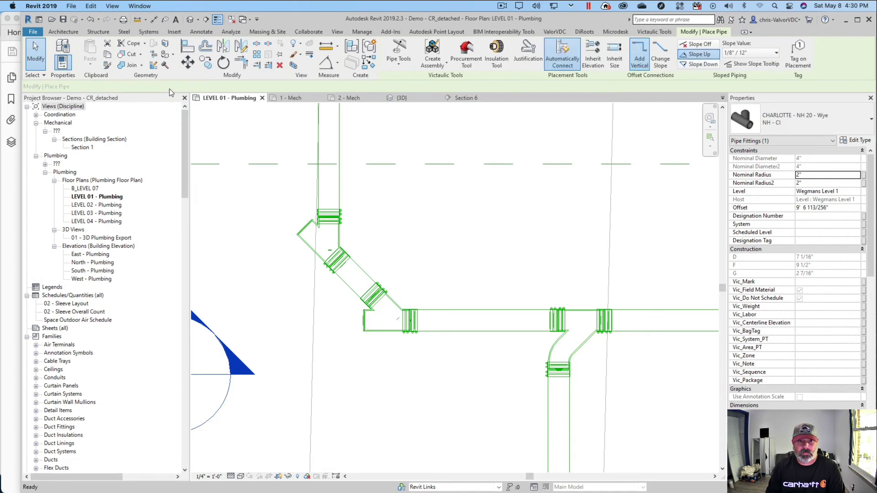
pyautogui.click(153, 86)
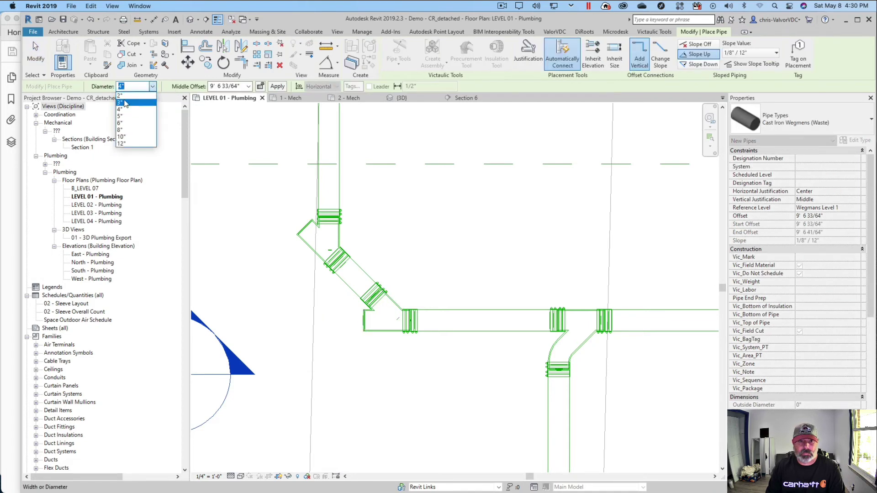
pyautogui.click(127, 102)
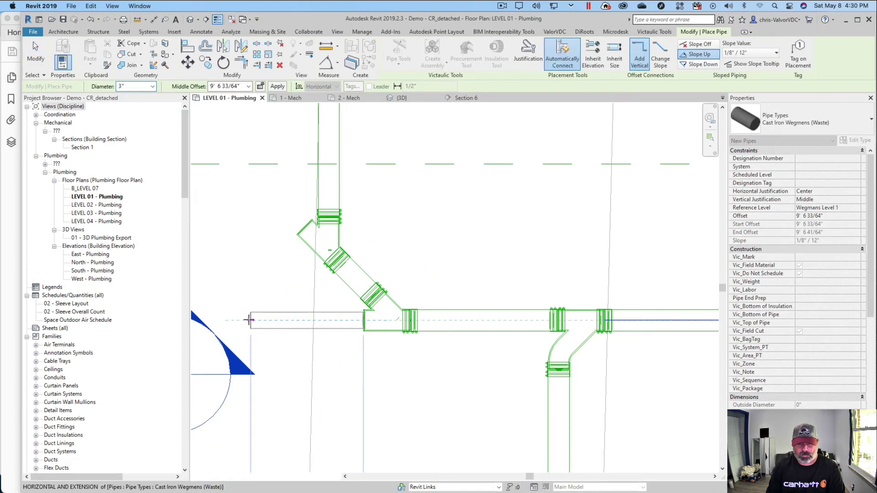
pyautogui.press('Escape')
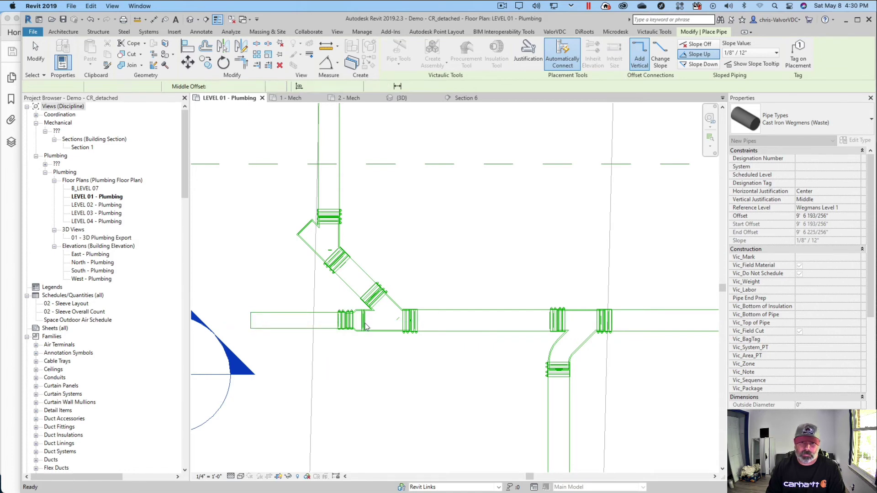
# - Move the short reducer slightly away from the wye along the pipe run, leaving a gap for a coupling
pyautogui.scroll(5, 366, 327)
pyautogui.press('Escape')
pyautogui.click(353, 350)
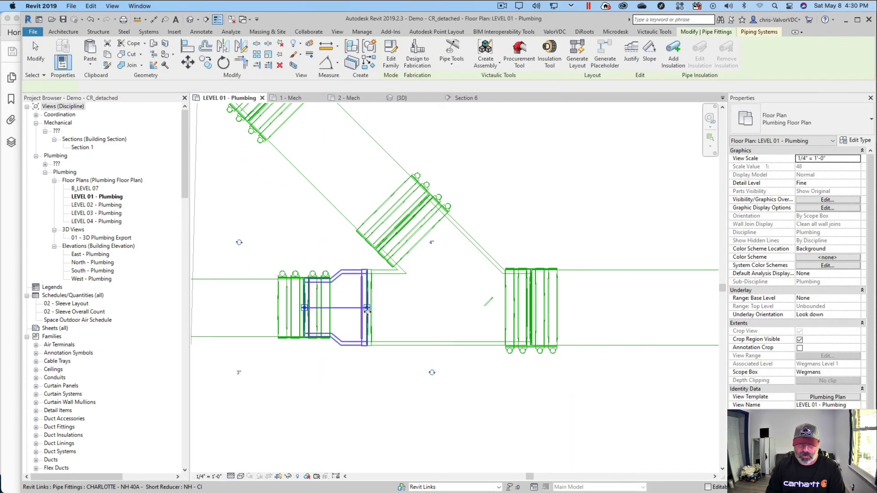
pyautogui.moveTo(344, 310); pyautogui.dragTo(340, 310)
# - Place an MD 2 - Heavy Duty (MD) Coupling from the multi-port no-hub couplings family on the wye's open end
pyautogui.scroll(-15, 58, 310)
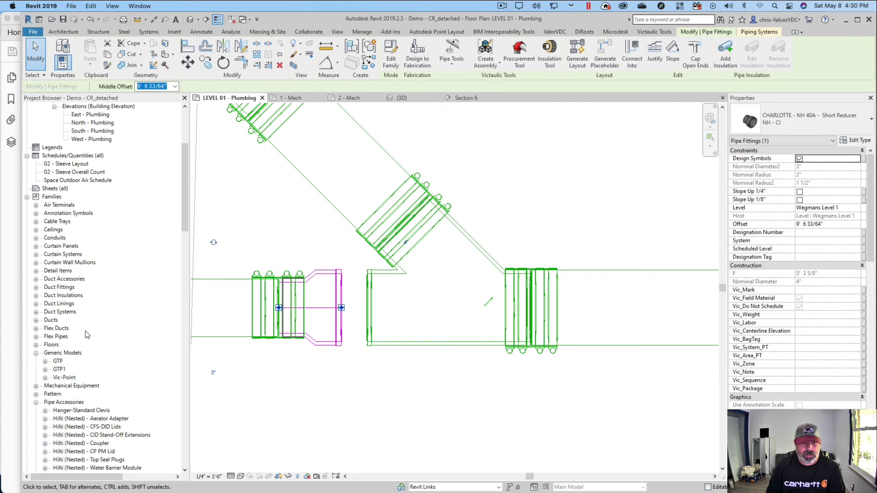
pyautogui.scroll(-7, 91, 340)
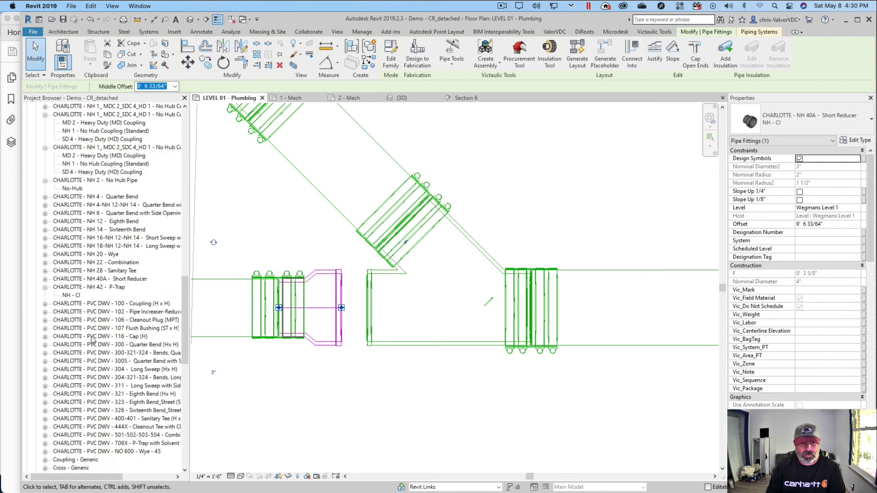
pyautogui.scroll(5, 114, 236)
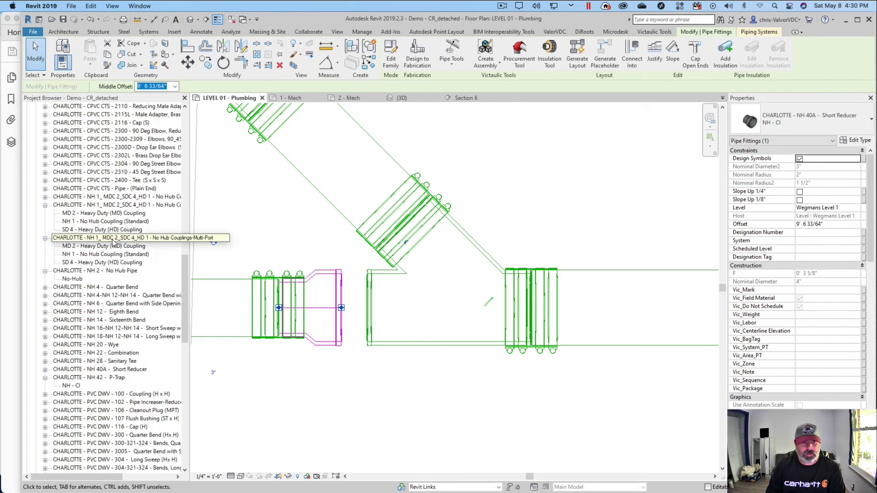
pyautogui.click(128, 245)
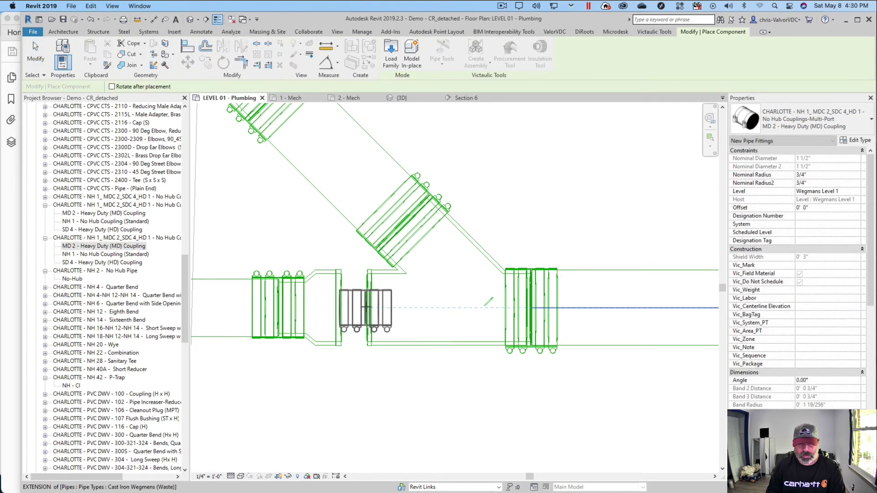
pyautogui.click(365, 306)
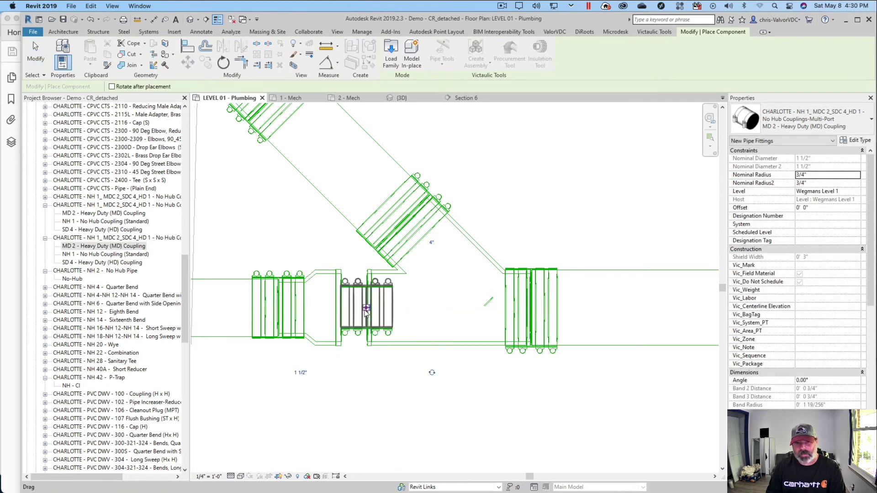
pyautogui.press('Escape')
pyautogui.press('Escape')
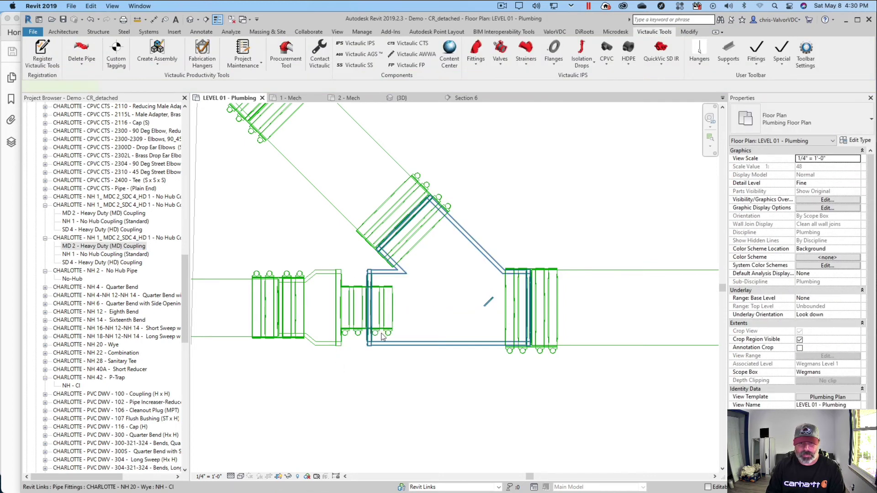
# - Set the free end of the new coupling to 4" so it matches the wye
pyautogui.click(382, 336)
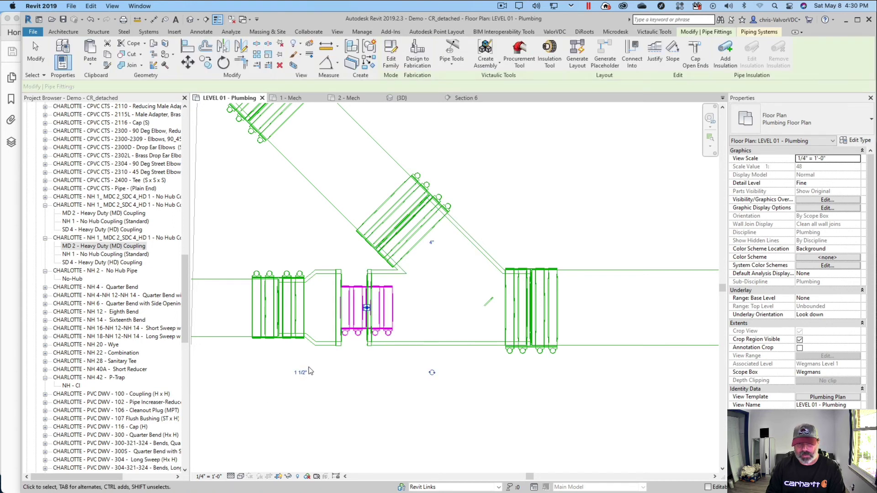
pyautogui.click(301, 375)
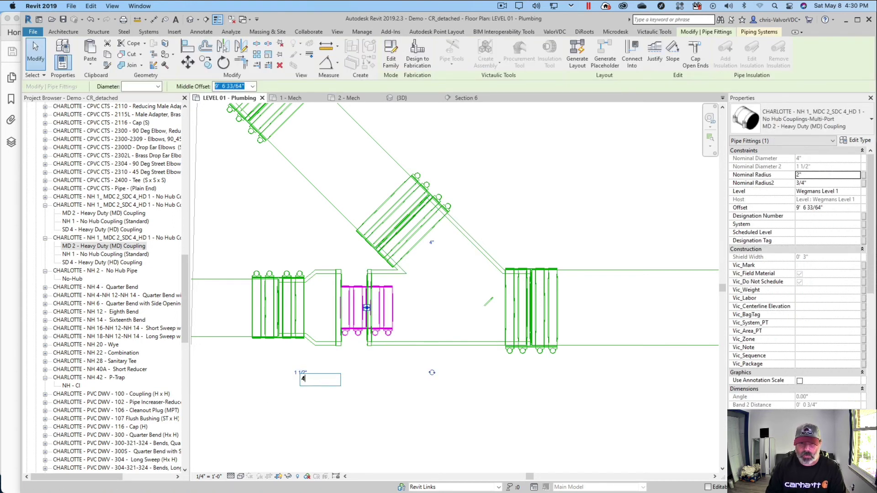
pyautogui.write('4')
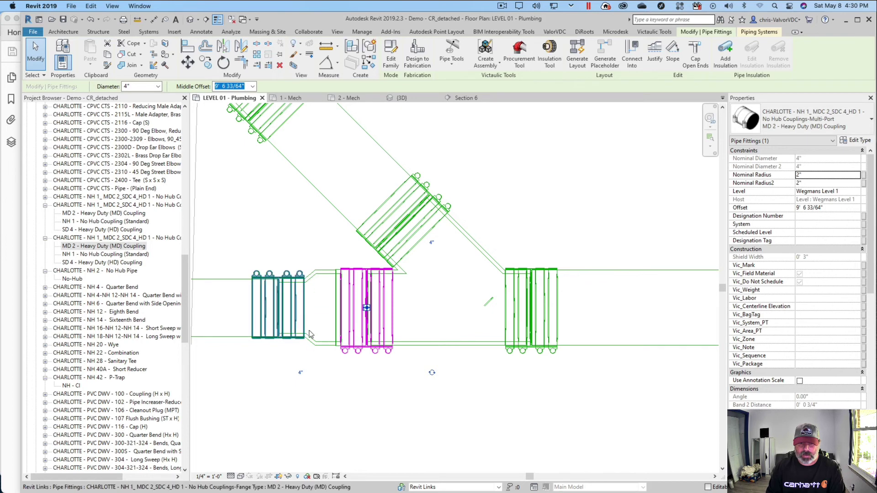
pyautogui.press('Return')
pyautogui.press('Escape')
# - Connect the short reducer's 4" end to the new heavy duty coupling
pyautogui.click(341, 313)
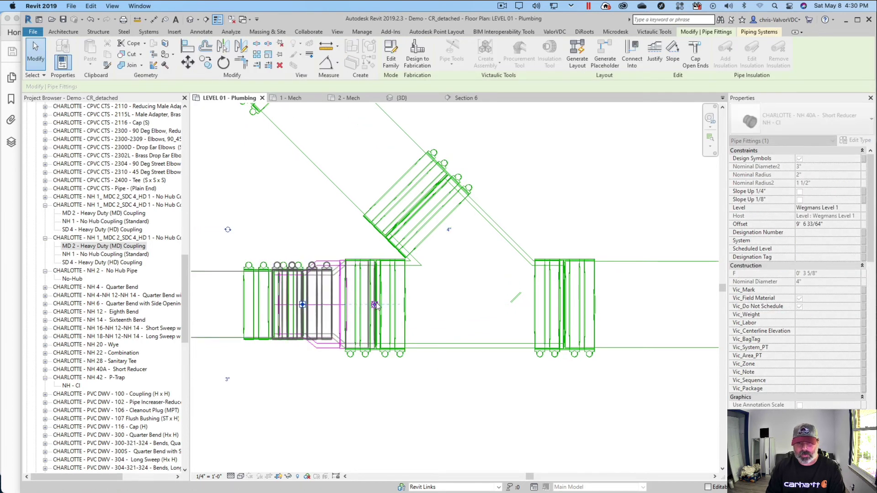
pyautogui.moveTo(375, 305); pyautogui.dragTo(377, 305)
pyautogui.scroll(-4, 382, 311)
pyautogui.click(358, 367)
# - Draw a 4" pipe about 2'-7" long from the upper end of the vertical pipe, turning 90° away from the main run
pyautogui.scroll(-2, 359, 367)
pyautogui.moveTo(409, 348); pyautogui.dragTo(346, 319, button='middle')
pyautogui.scroll(-1, 405, 350)
pyautogui.moveTo(466, 357); pyautogui.dragTo(519, 375, button='middle')
pyautogui.moveTo(401, 339); pyautogui.dragTo(458, 333, button='middle')
pyautogui.moveTo(396, 209); pyautogui.dragTo(398, 256, button='middle')
pyautogui.click(405, 254)
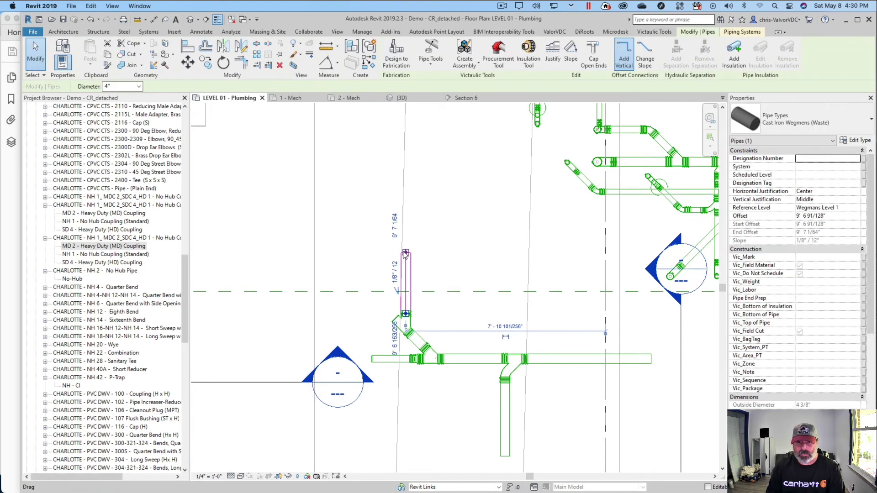
pyautogui.rightClick(404, 252)
pyautogui.click(444, 292)
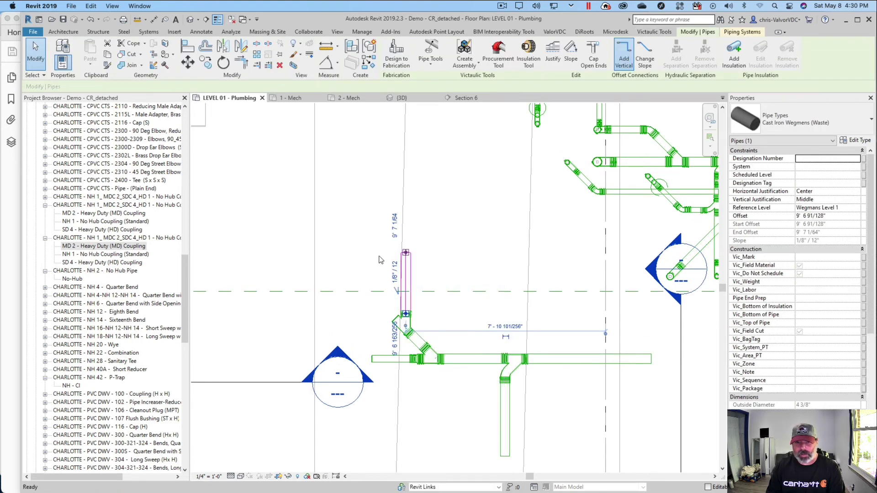
pyautogui.click(405, 252)
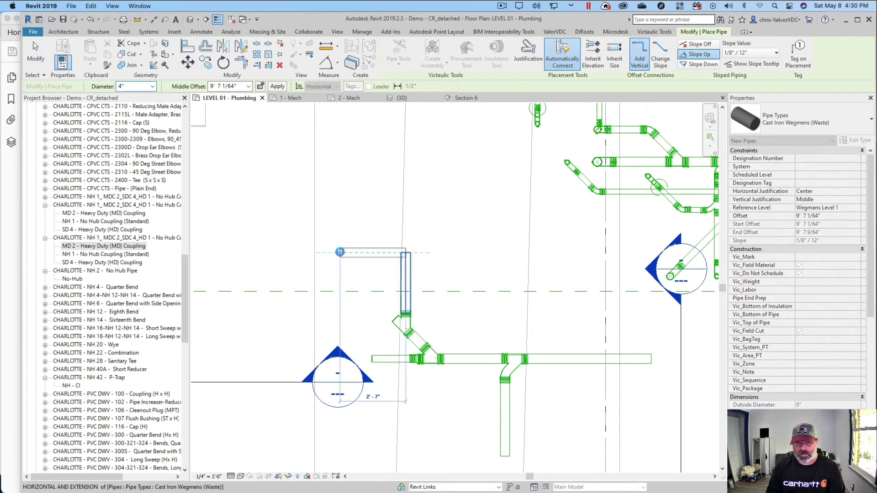
pyautogui.click(340, 253)
pyautogui.press('Escape')
pyautogui.press('Escape')
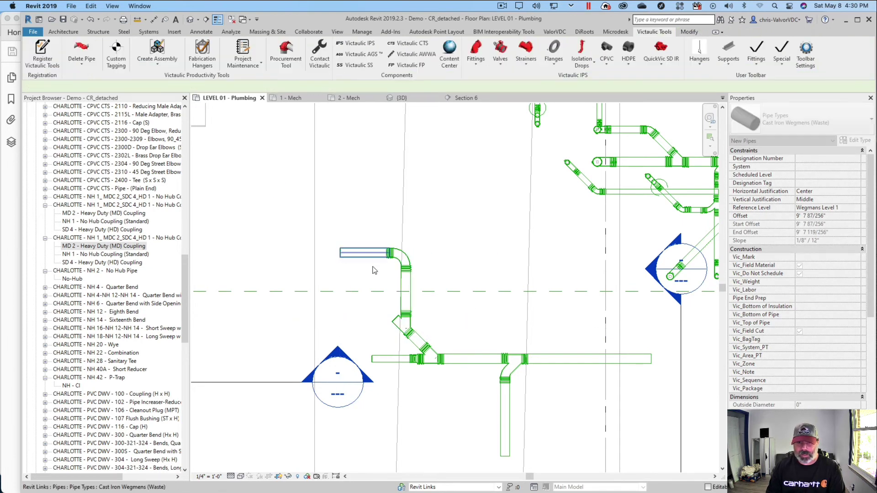
# - Delete the new horizontal pipe and its coupling, keeping the 90° bend
pyautogui.moveTo(319, 224); pyautogui.dragTo(397, 276)
pyautogui.press('Delete')
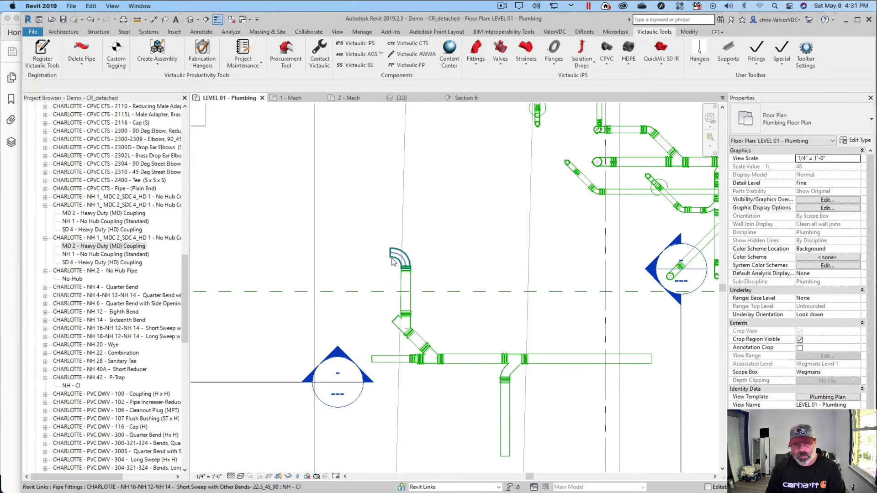
pyautogui.click(389, 254)
pyautogui.rightClick(384, 246)
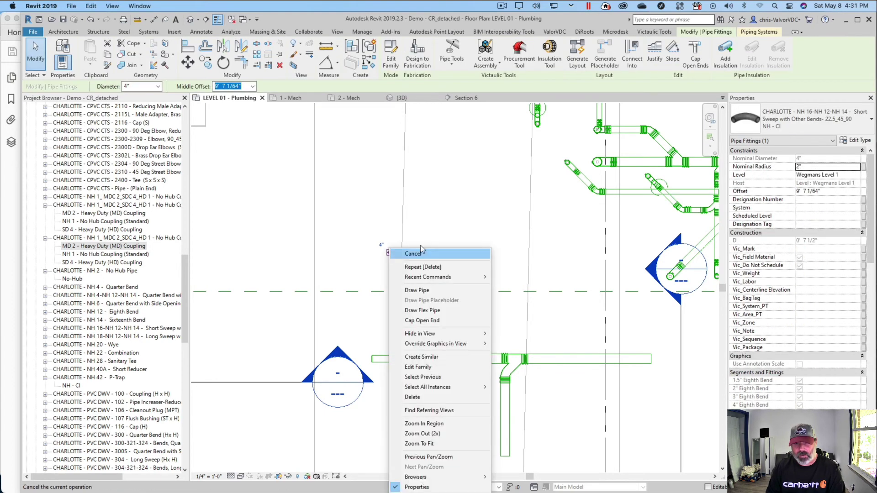
pyautogui.click(364, 264)
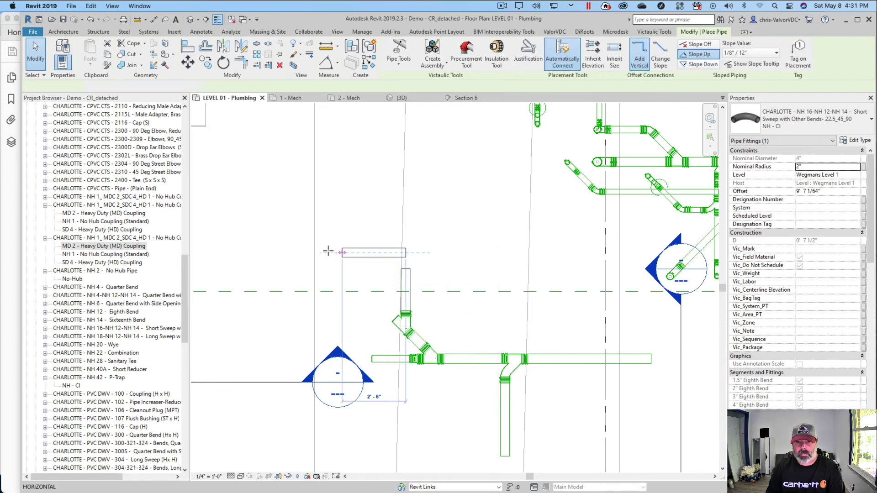
pyautogui.press('Escape')
pyautogui.press('Escape')
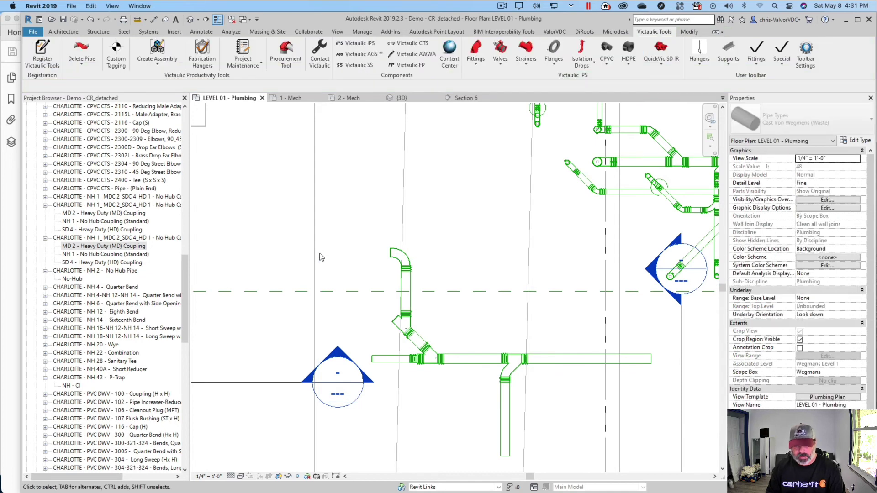
# - Place an MD 2 - Heavy Duty (MD) multi-port coupling on the open end of the upper 90° bend
pyautogui.scroll(2, 390, 267)
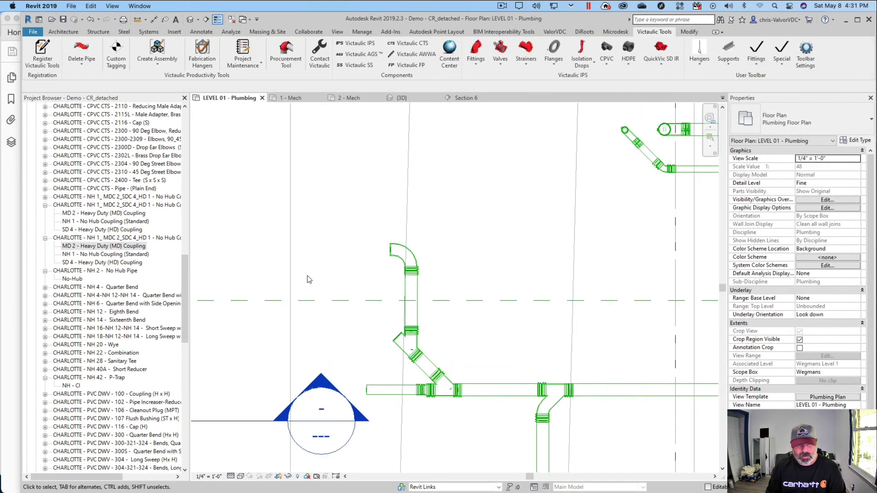
pyautogui.click(91, 249)
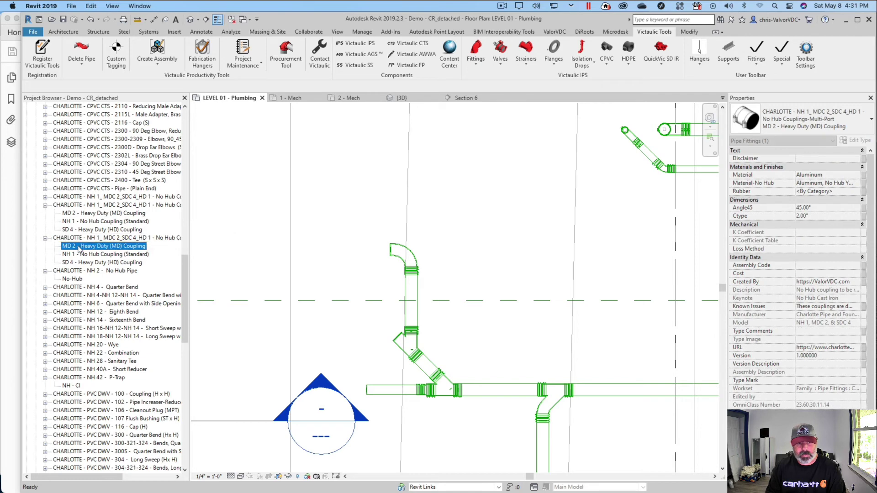
pyautogui.moveTo(391, 266); pyautogui.dragTo(390, 267)
pyautogui.scroll(2, 390, 267)
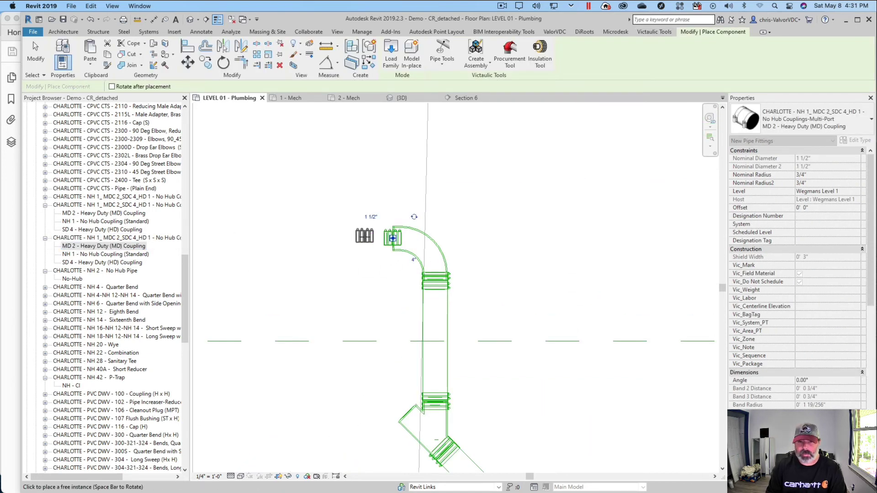
pyautogui.click(385, 245)
pyautogui.press('Escape')
pyautogui.press('Escape')
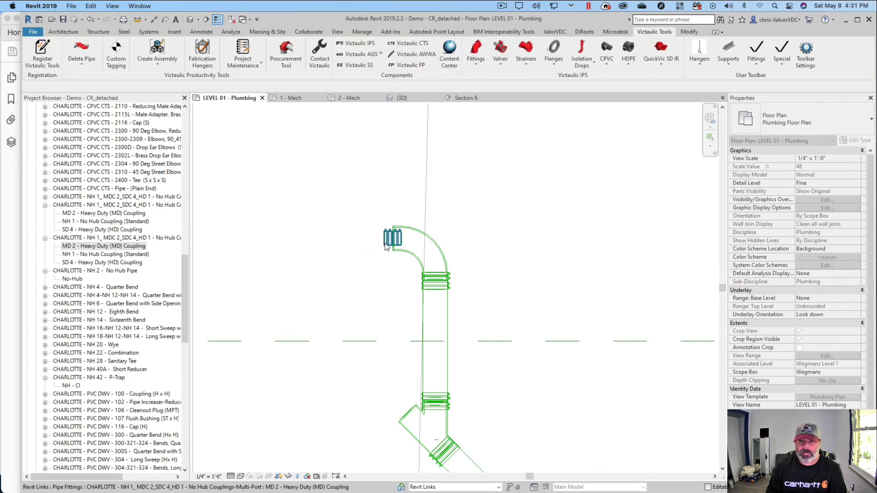
# - Set the free end of the coupling on the upper 90° bend to 4"
pyautogui.click(388, 241)
pyautogui.click(369, 218)
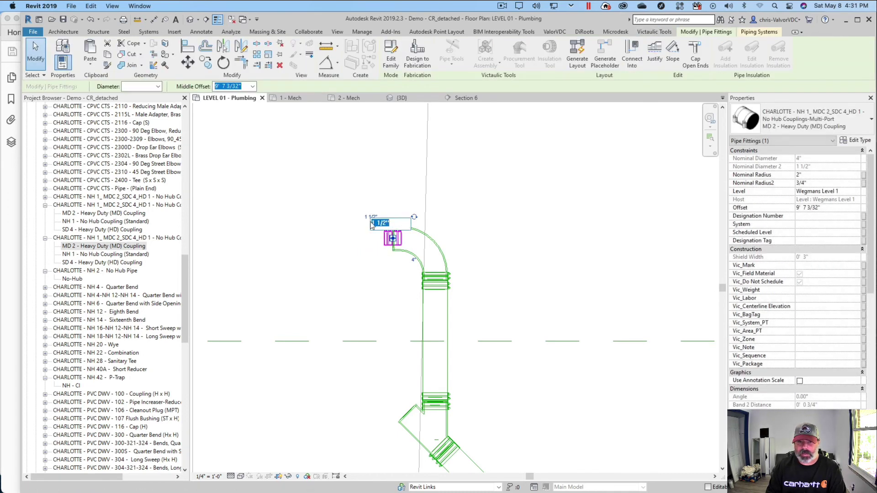
pyautogui.write('4')
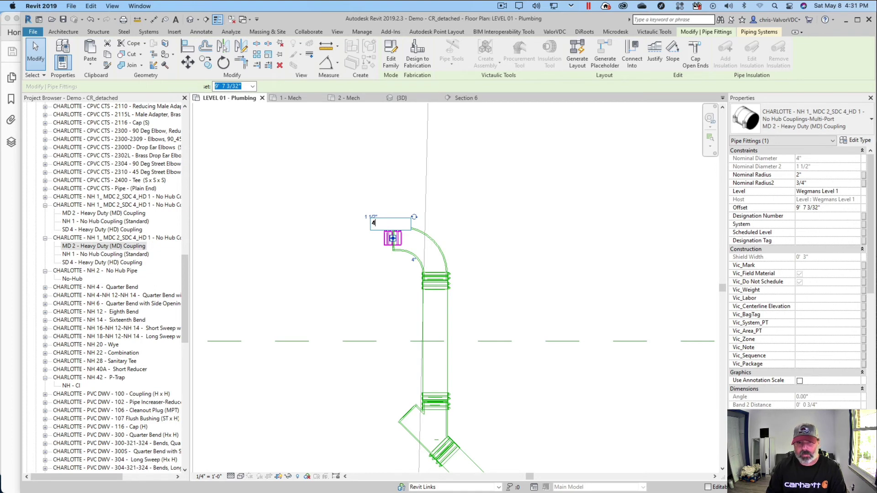
pyautogui.press('Return')
pyautogui.scroll(5, 391, 240)
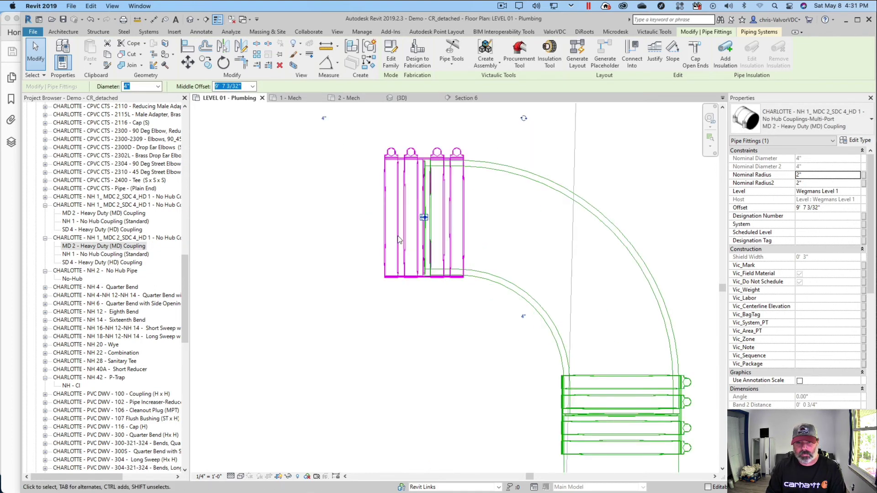
# - Draw a 4" pipe from the coupling about 2'-6" away from the bend, turning 90° upward for about 2'-8"
pyautogui.rightClick(424, 220)
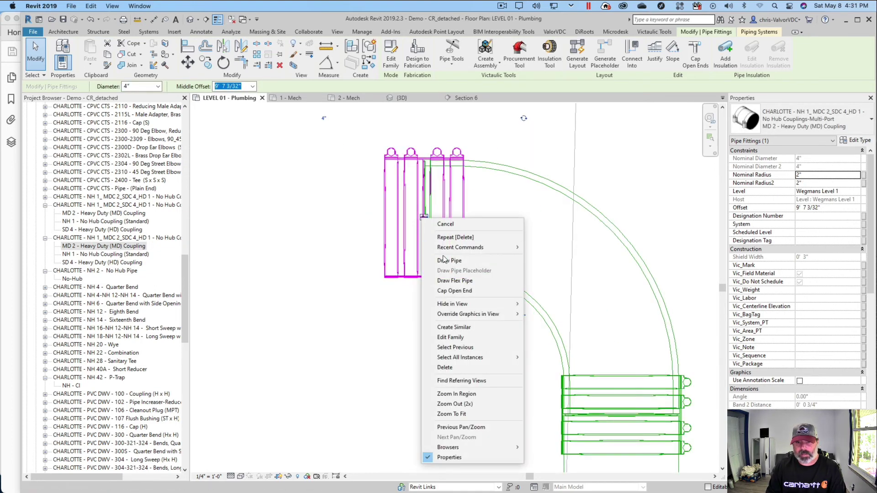
pyautogui.click(439, 262)
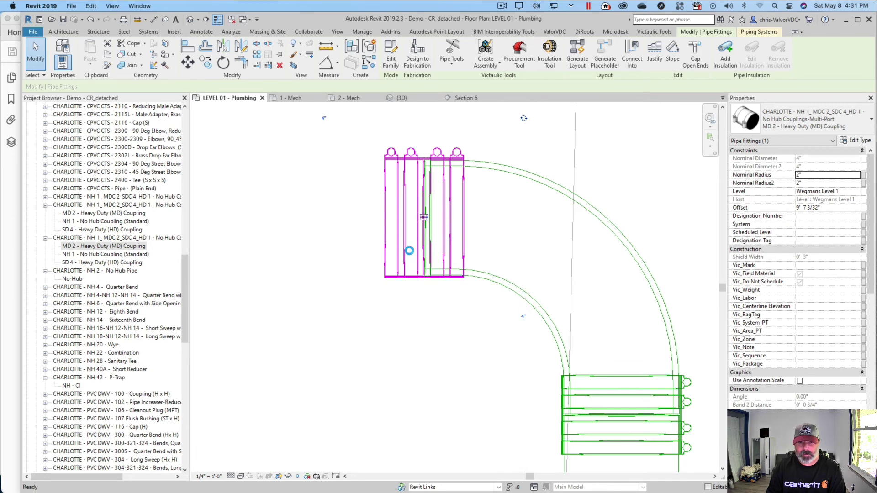
pyautogui.scroll(-8, 409, 251)
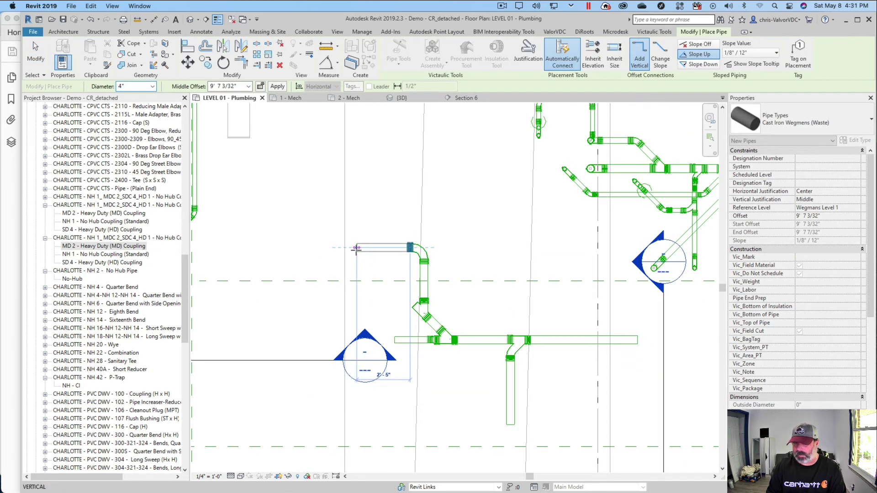
pyautogui.click(356, 248)
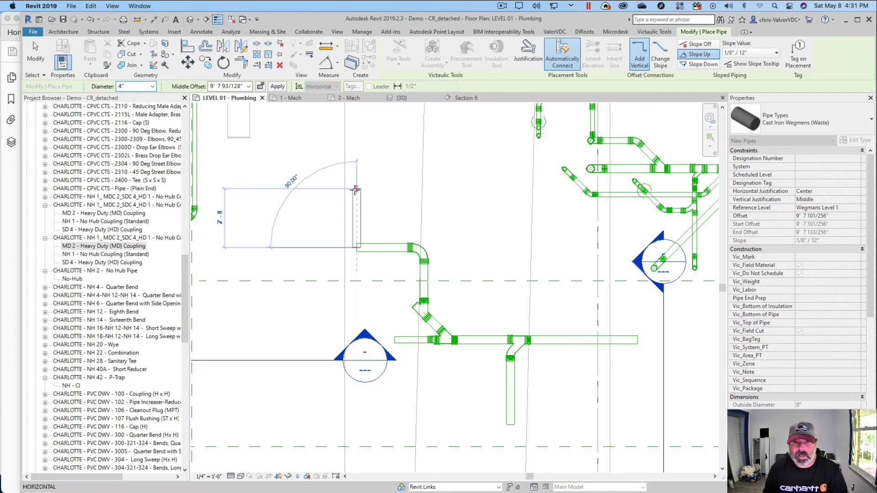
pyautogui.click(354, 190)
pyautogui.press('Escape')
pyautogui.press('Escape')
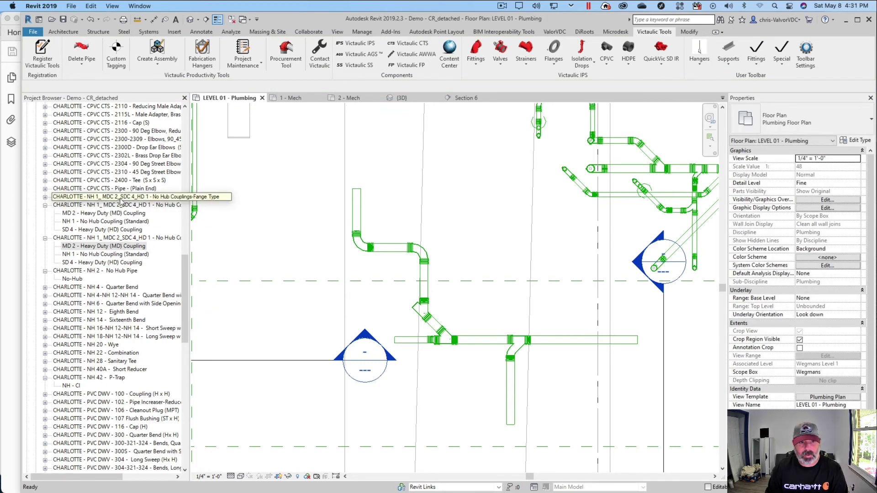
# - Open the flange-type No Hub Couplings family for editing and set its part type to Multi Port
pyautogui.rightClick(152, 198)
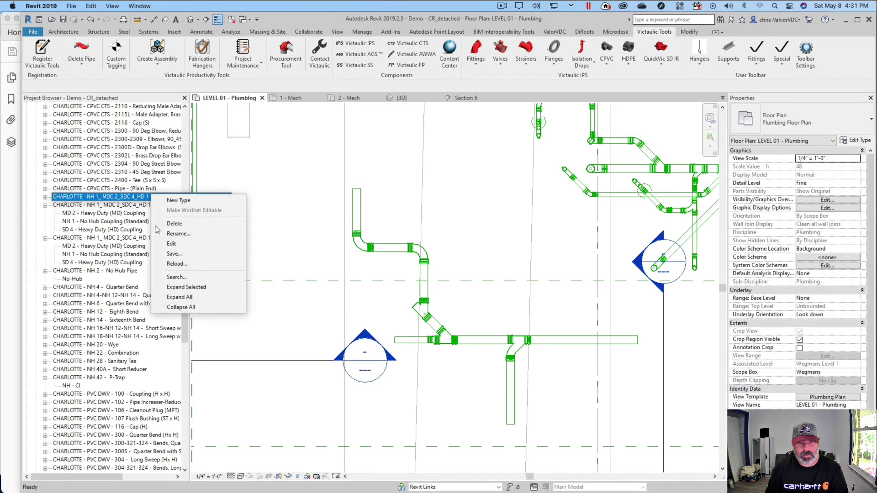
pyautogui.click(174, 243)
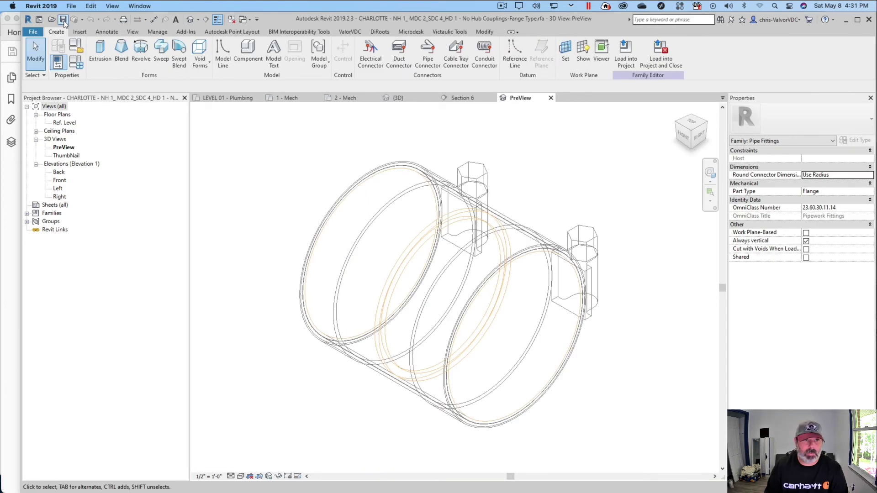
pyautogui.click(77, 45)
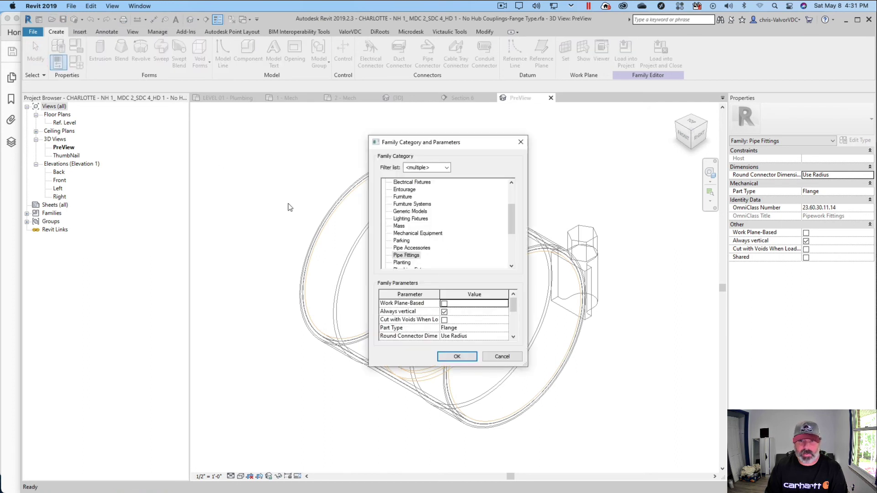
pyautogui.click(475, 328)
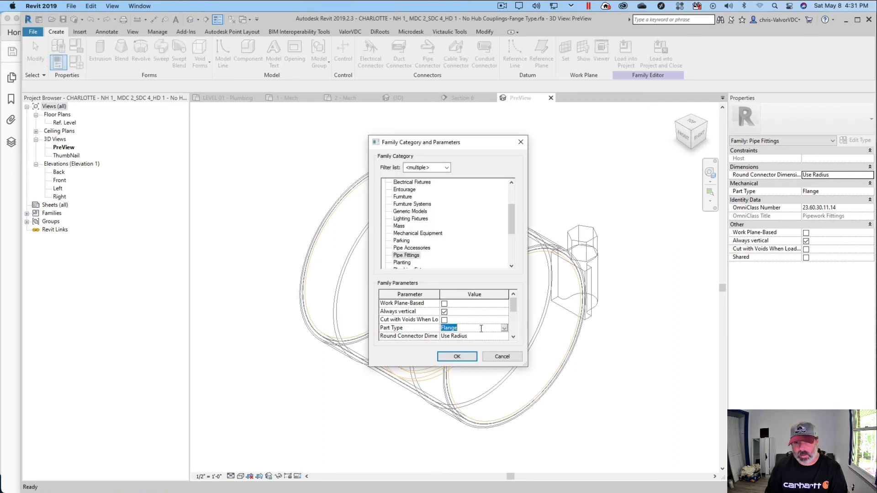
pyautogui.click(503, 328)
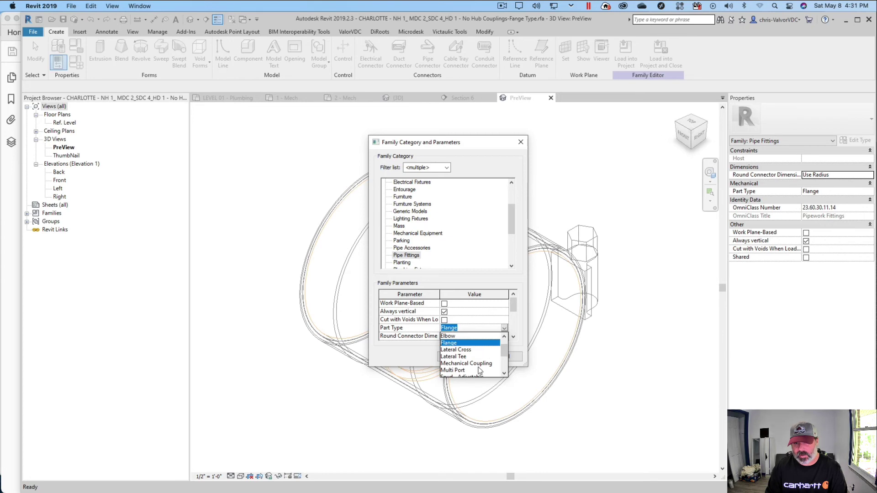
pyautogui.click(461, 370)
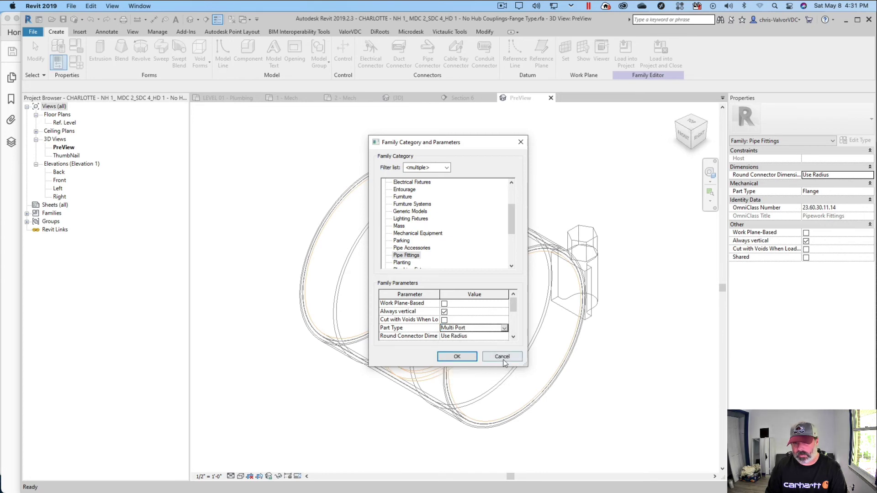
pyautogui.click(463, 361)
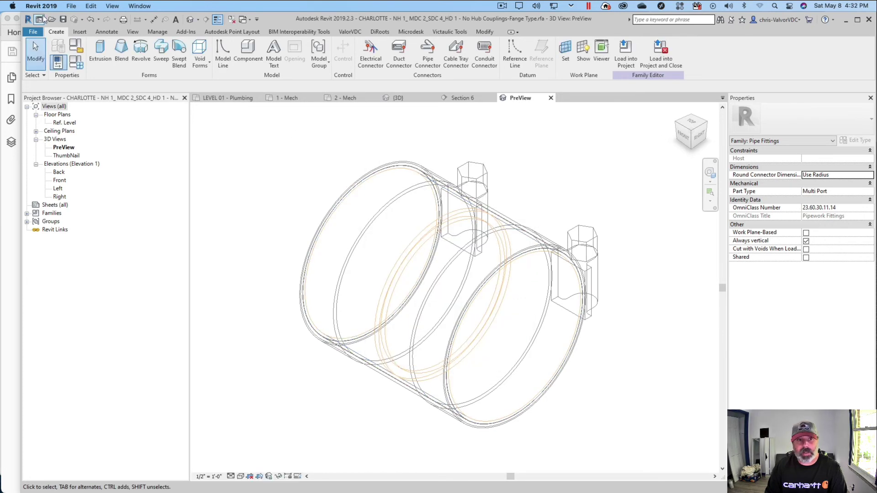
# - Start saving the family under a name containing "Multiport", cancel, and close the family without saving its changes
pyautogui.click(33, 32)
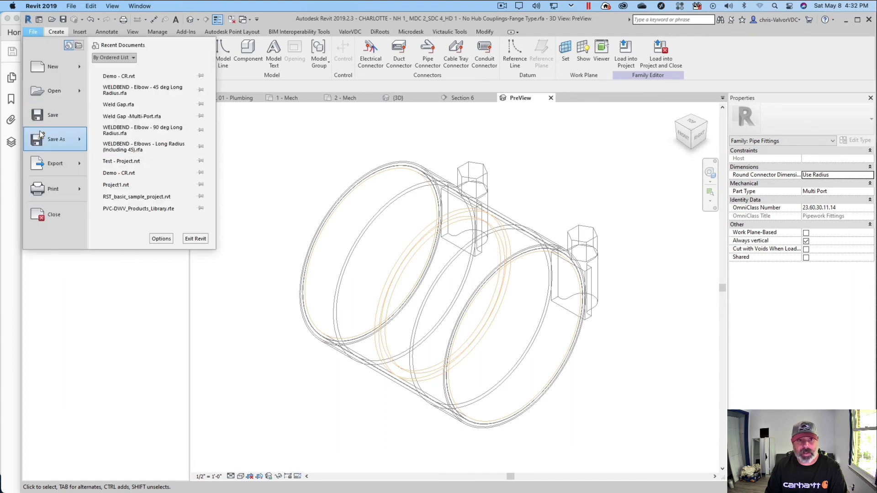
pyautogui.moveTo(63, 141)
pyautogui.click(153, 137)
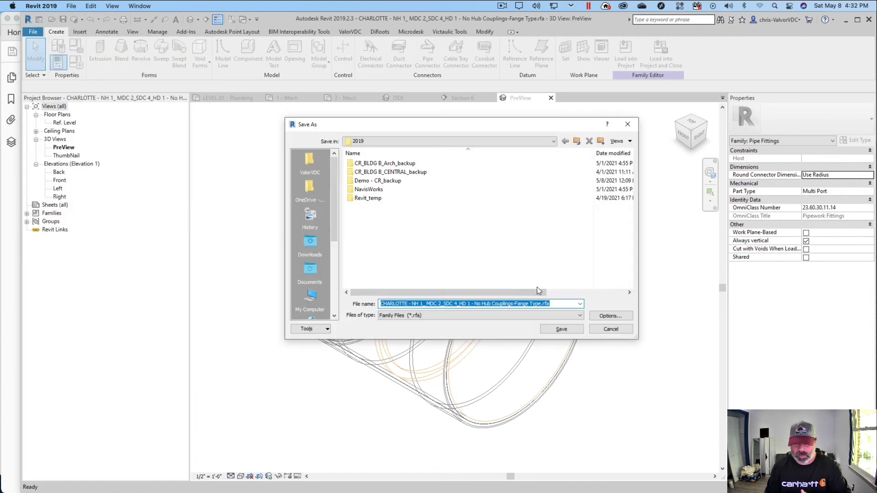
pyautogui.moveTo(529, 304); pyautogui.dragTo(524, 304)
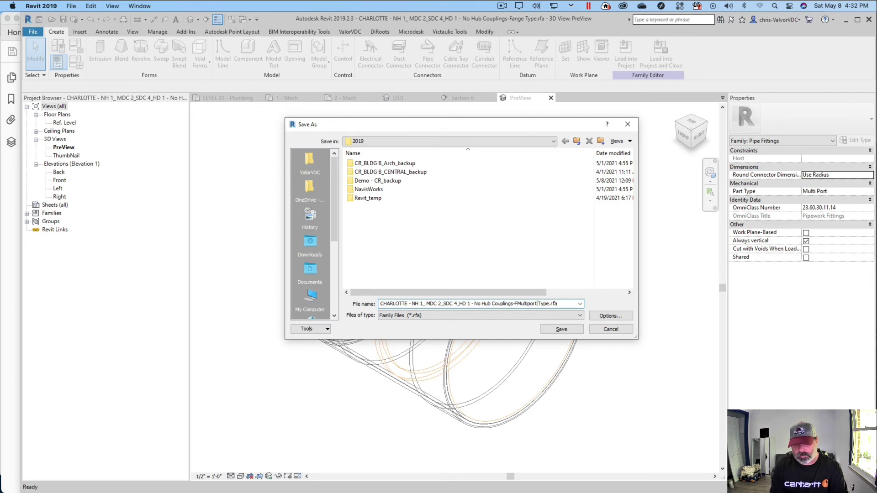
pyautogui.click(580, 329)
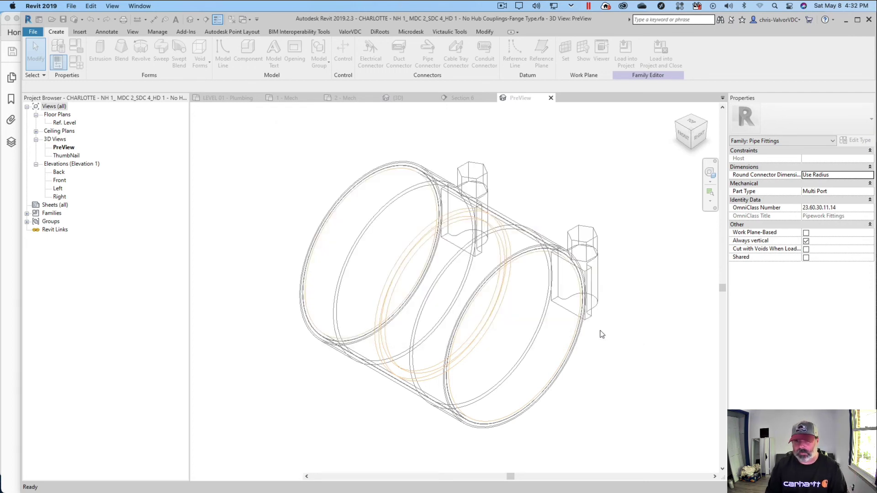
pyautogui.click(550, 98)
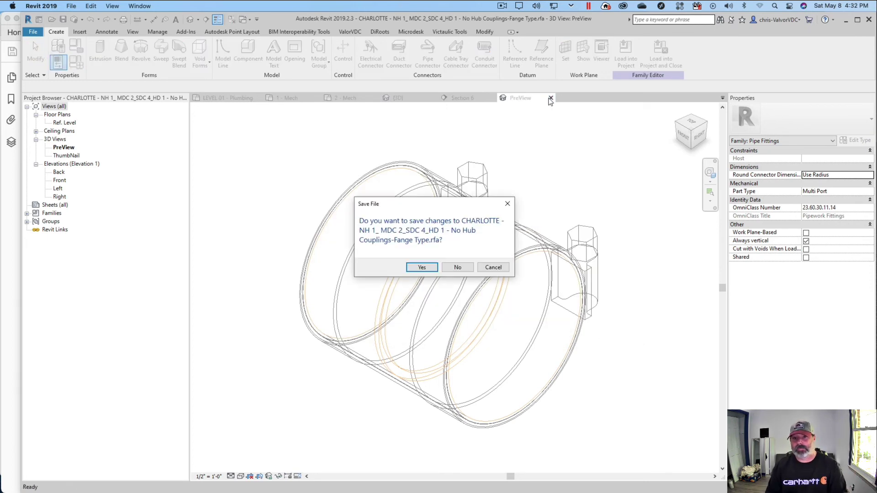
pyautogui.click(462, 269)
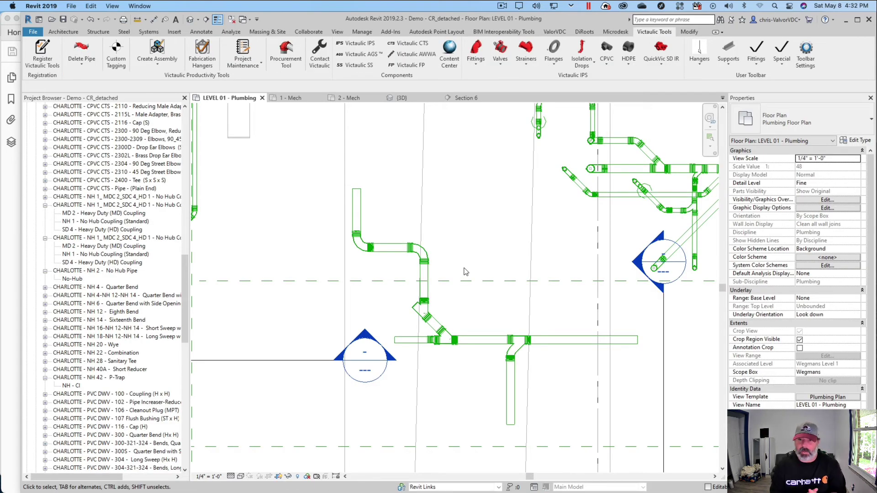
# - Draw a 4" branch pipe about 2'-8" long at 135° from the main run, between the existing wye and the run's free end
pyautogui.scroll(-3, 466, 271)
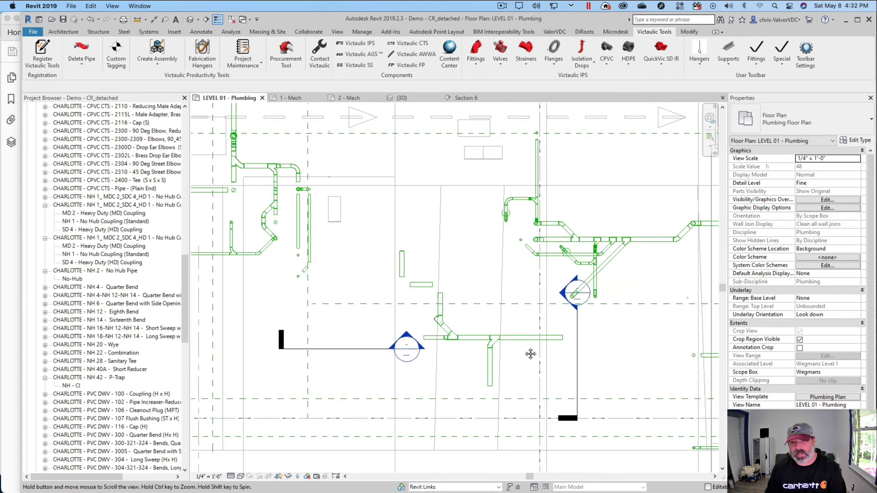
pyautogui.scroll(6, 529, 351)
pyautogui.moveTo(505, 361); pyautogui.dragTo(503, 371, button='middle')
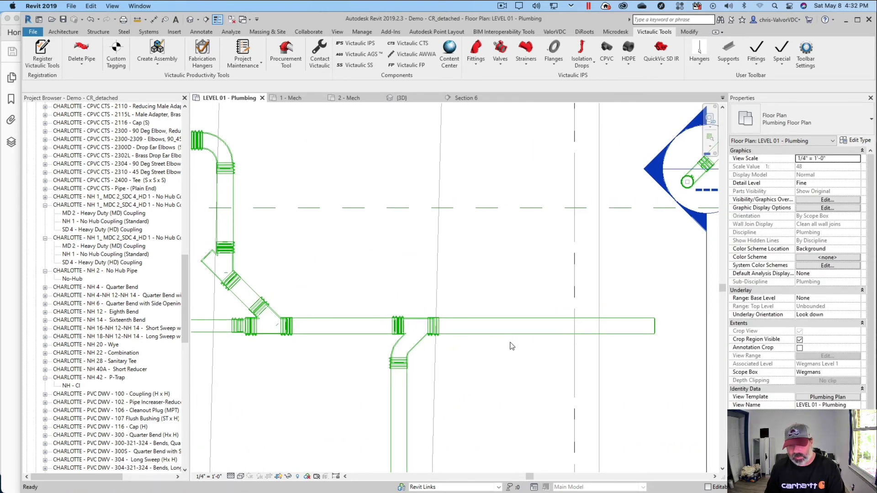
pyautogui.press('p')
pyautogui.press('i')
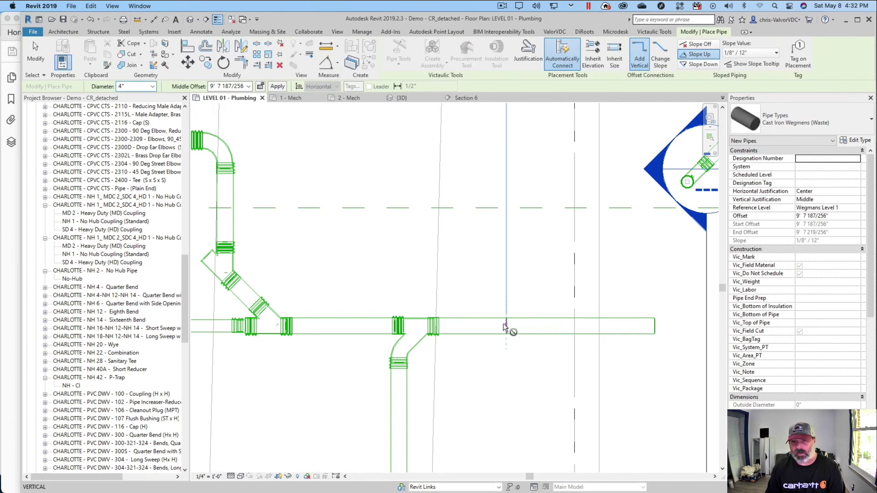
pyautogui.click(506, 325)
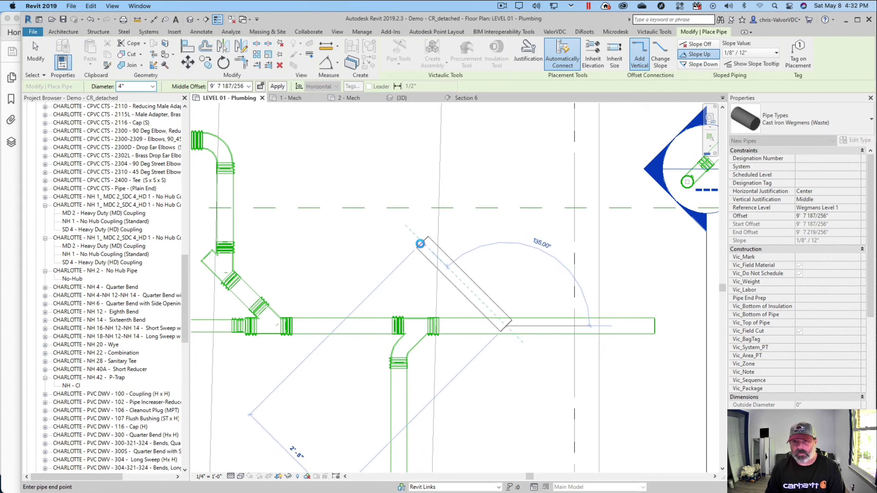
pyautogui.click(420, 245)
pyautogui.press('Escape')
pyautogui.press('Escape')
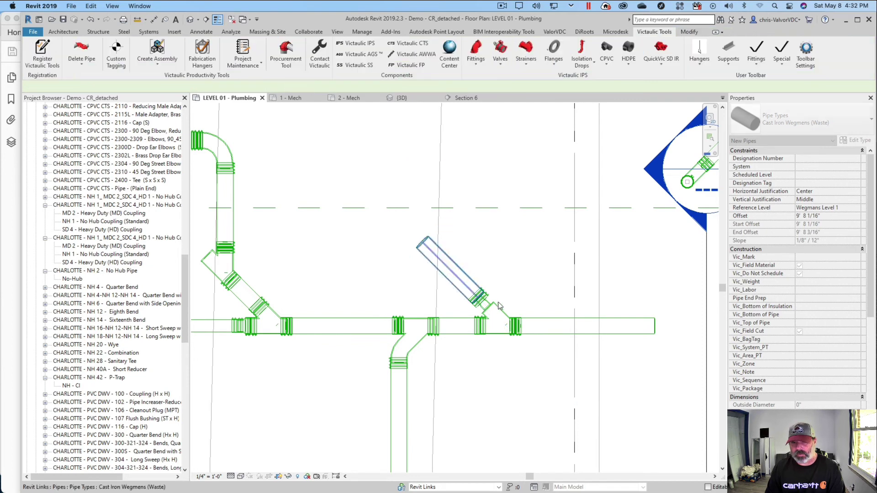
# - Undo the new angled branch pipe together with its wye and couplings on the main run
pyautogui.scroll(1, 488, 308)
pyautogui.scroll(1, 487, 309)
pyautogui.moveTo(361, 202); pyautogui.dragTo(536, 320)
pyautogui.press('Delete')
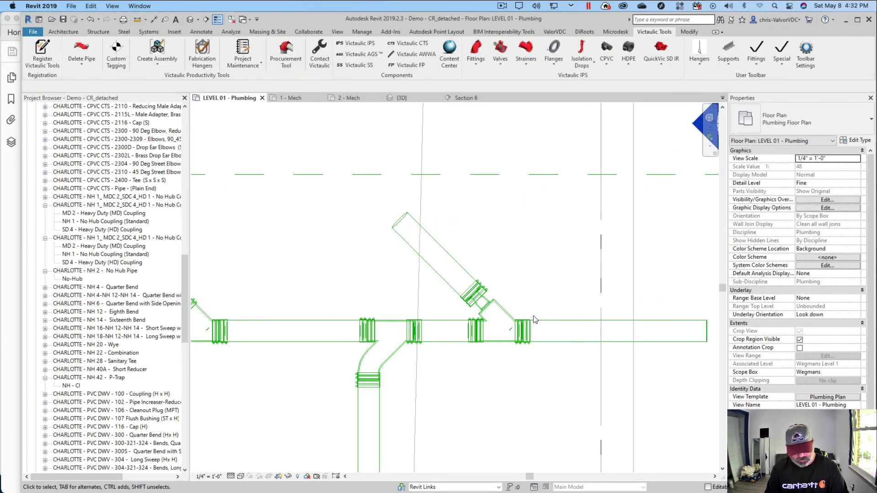
pyautogui.scroll(-1, 535, 319)
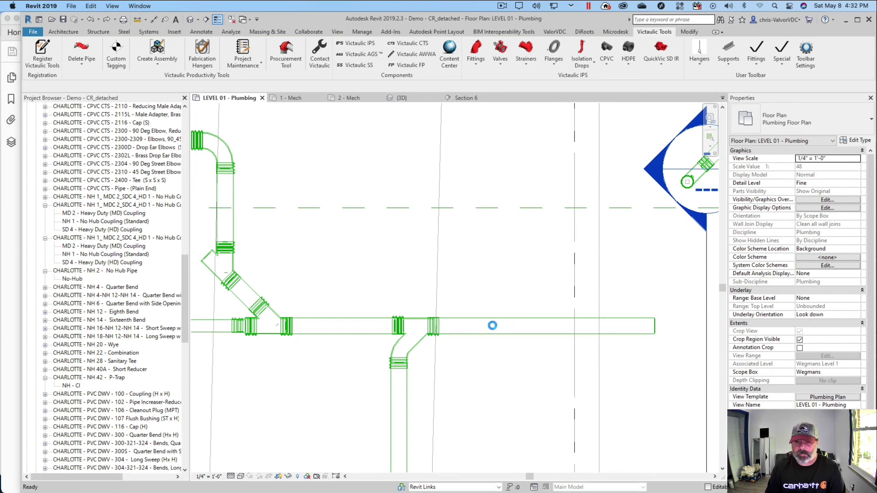
# - Draw a 4" branch pipe about 2'-11" long at 135° from the main run, inheriting the run's elevation
pyautogui.press('p')
pyautogui.press('i')
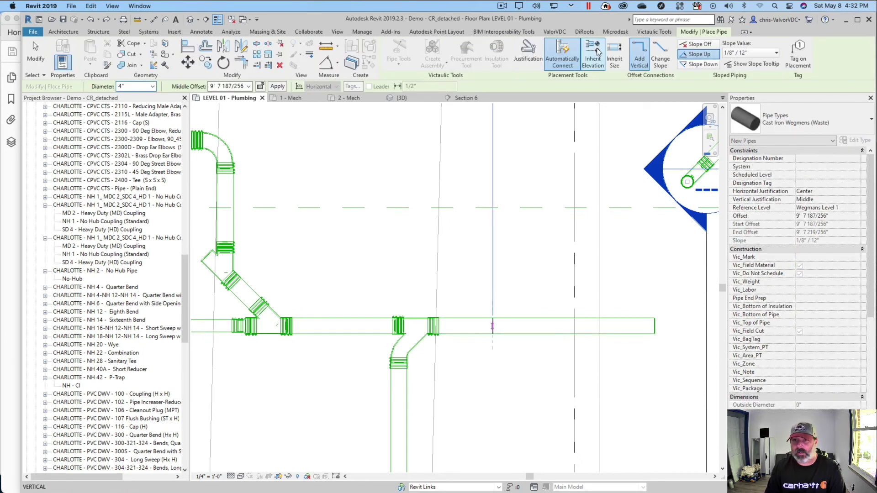
pyautogui.click(492, 325)
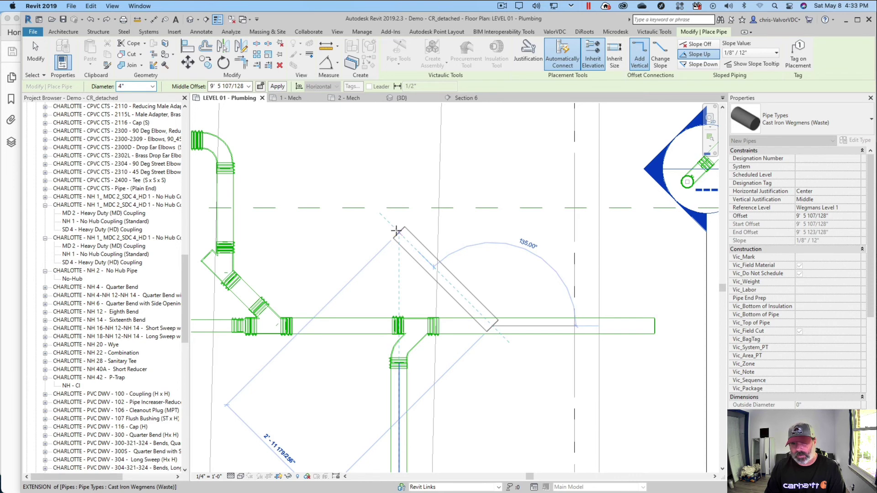
pyautogui.click(396, 230)
pyautogui.press('Escape')
pyautogui.press('Escape')
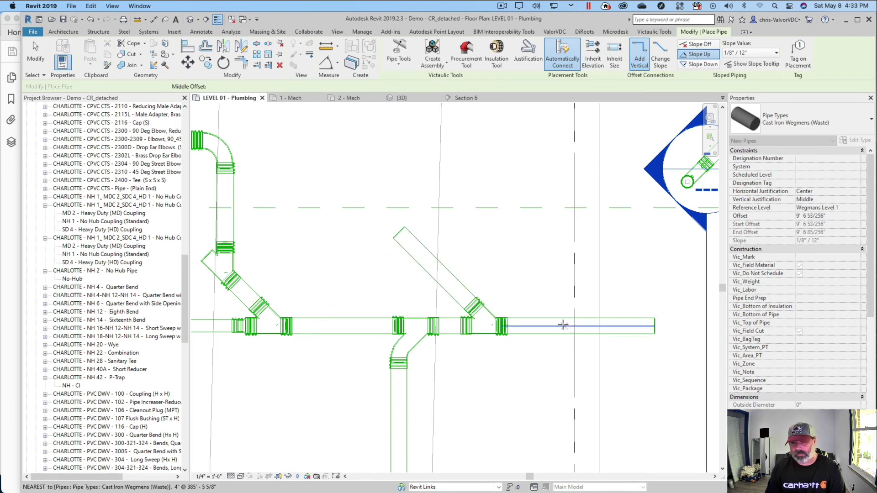
# - Draw a 4" branch pipe about 2'-3" long at 45° near the main run's free end, inheriting its elevation
pyautogui.click(594, 53)
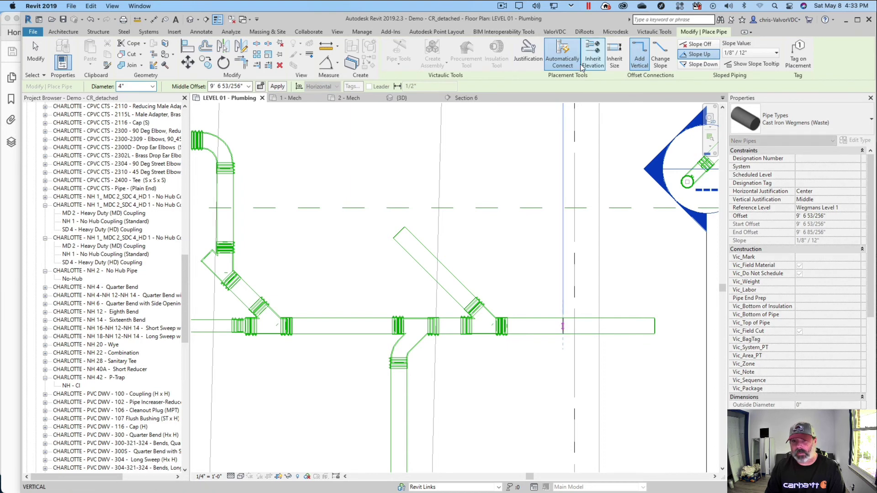
pyautogui.click(555, 108)
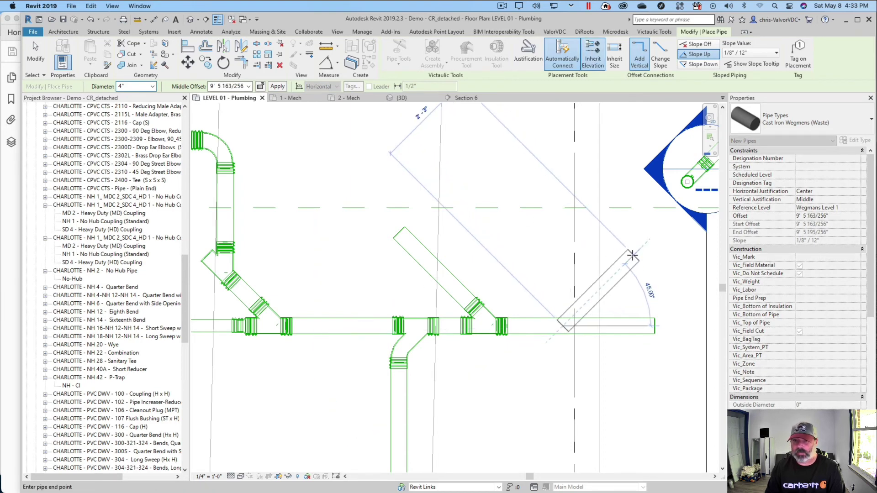
pyautogui.click(632, 255)
pyautogui.press('Escape')
pyautogui.press('Escape')
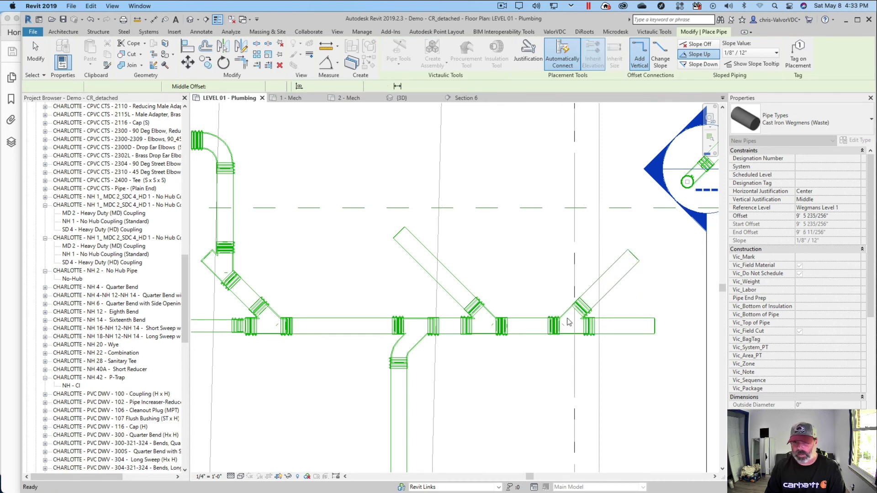
# - Select the large existing waste piping network beyond the test run, isolate it in 3D with a selection box, and clear the selection
pyautogui.moveTo(554, 341); pyautogui.dragTo(519, 332, button='middle')
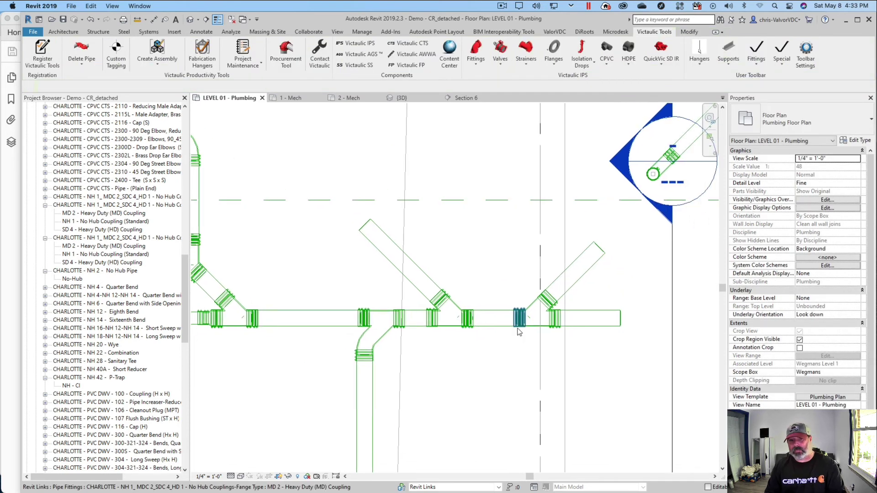
pyautogui.scroll(-2, 519, 332)
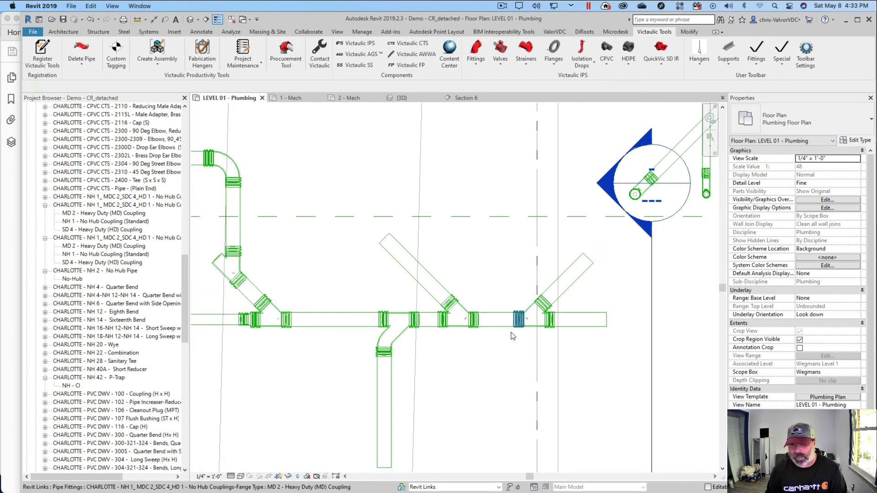
pyautogui.scroll(3, 520, 326)
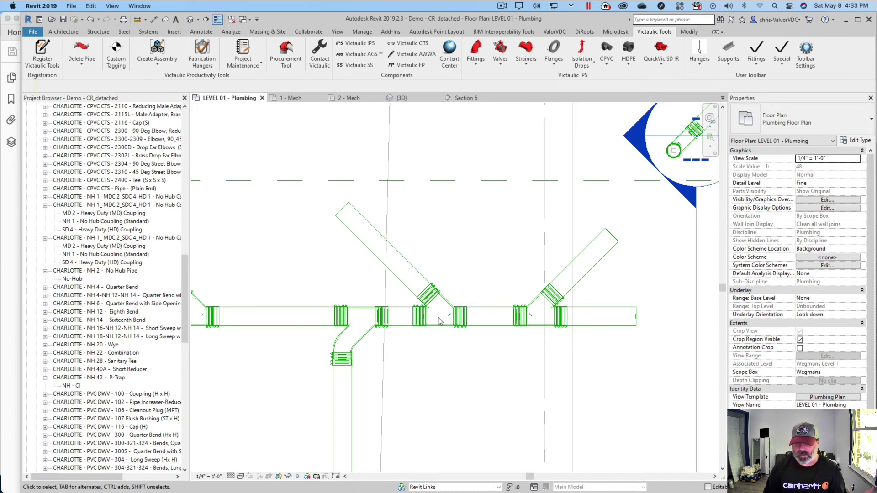
pyautogui.scroll(-3, 447, 320)
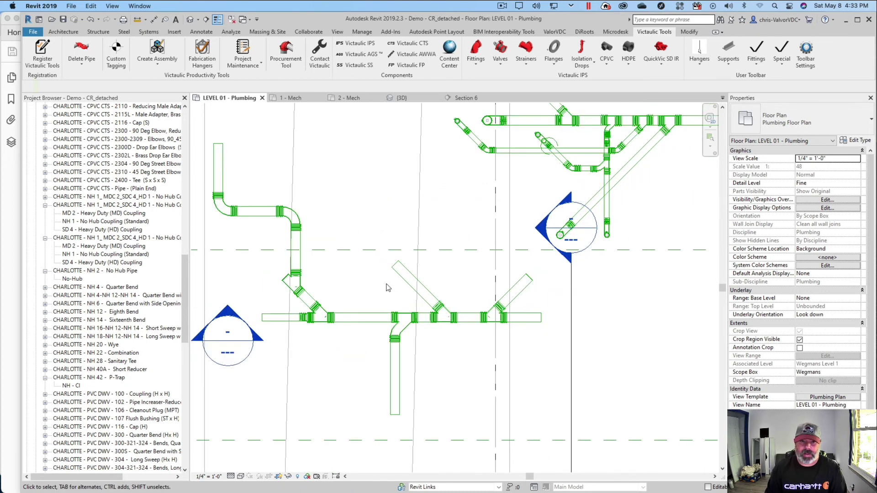
pyautogui.scroll(-2, 387, 288)
pyautogui.moveTo(448, 243); pyautogui.dragTo(307, 305, button='middle')
pyautogui.moveTo(467, 145); pyautogui.dragTo(687, 331)
pyautogui.moveTo(706, 426); pyautogui.dragTo(704, 425)
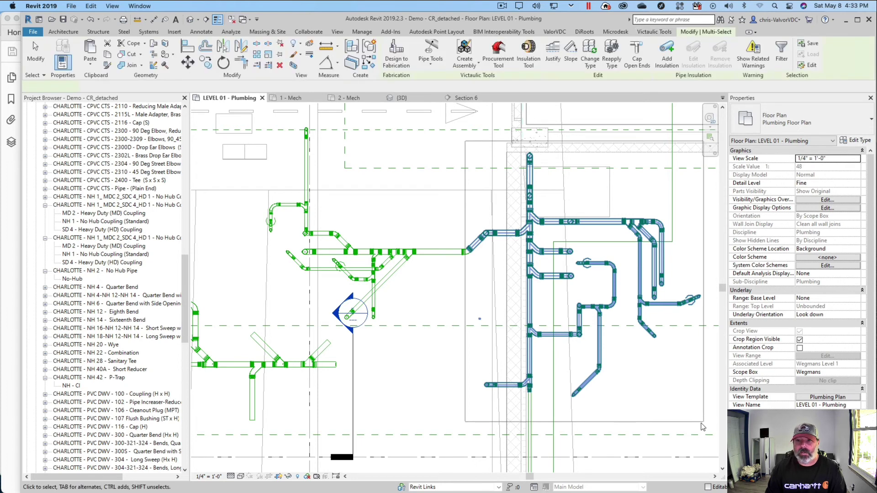
pyautogui.click(293, 65)
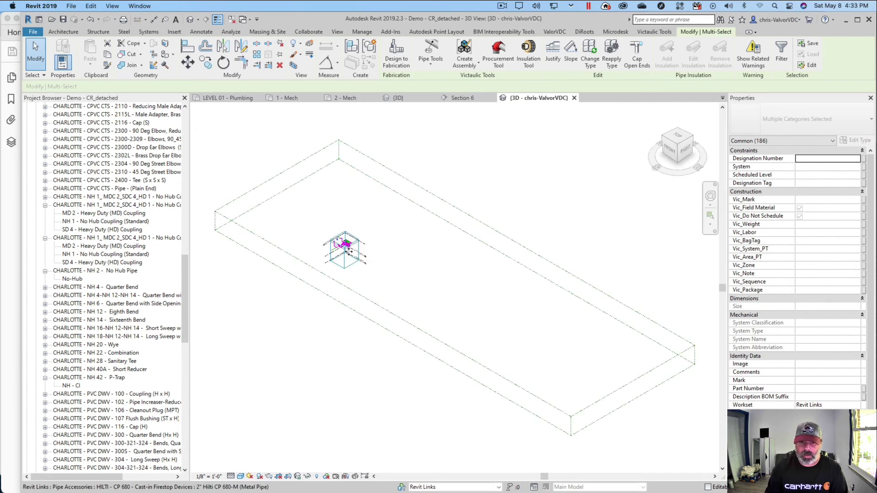
pyautogui.scroll(3, 352, 258)
pyautogui.scroll(5, 353, 259)
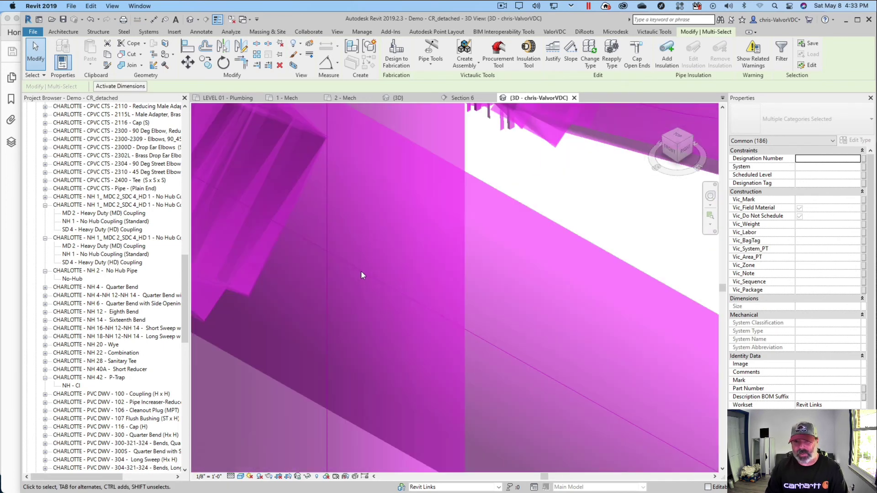
pyautogui.scroll(-2, 360, 271)
pyautogui.press('Escape')
pyautogui.scroll(-3, 361, 271)
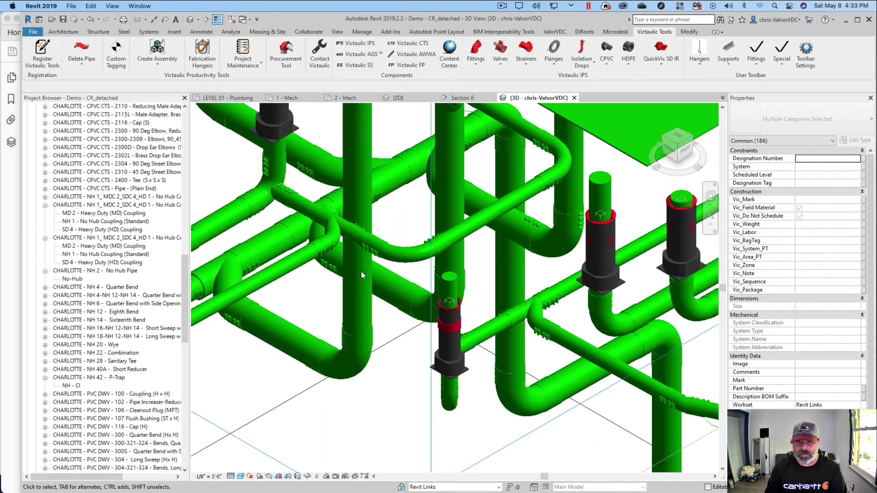
# - Examine the no-hub couplings around the combination fitting on the existing waste main in 3D
pyautogui.keyDown('shift'); pyautogui.moveTo(360, 271); pyautogui.dragTo(282, 254, button='middle'); pyautogui.keyUp('shift')
pyautogui.scroll(3, 249, 269)
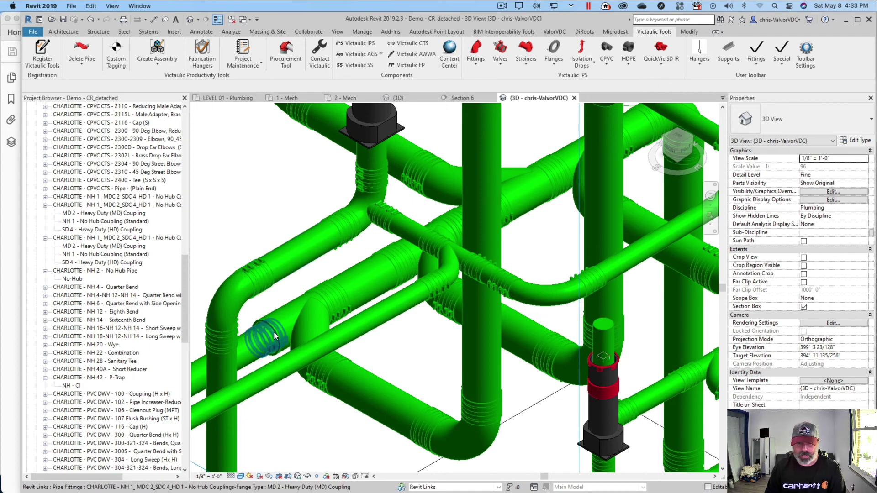
pyautogui.scroll(1, 269, 334)
pyautogui.scroll(2, 274, 335)
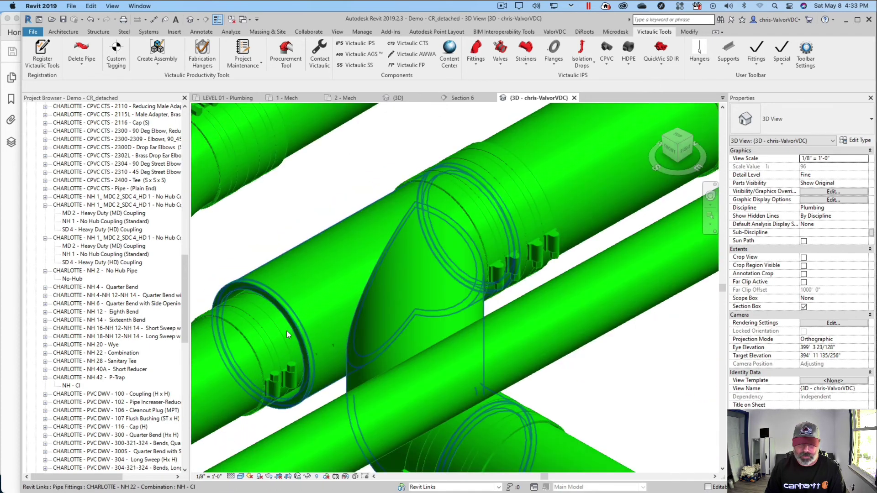
pyautogui.scroll(-2, 277, 336)
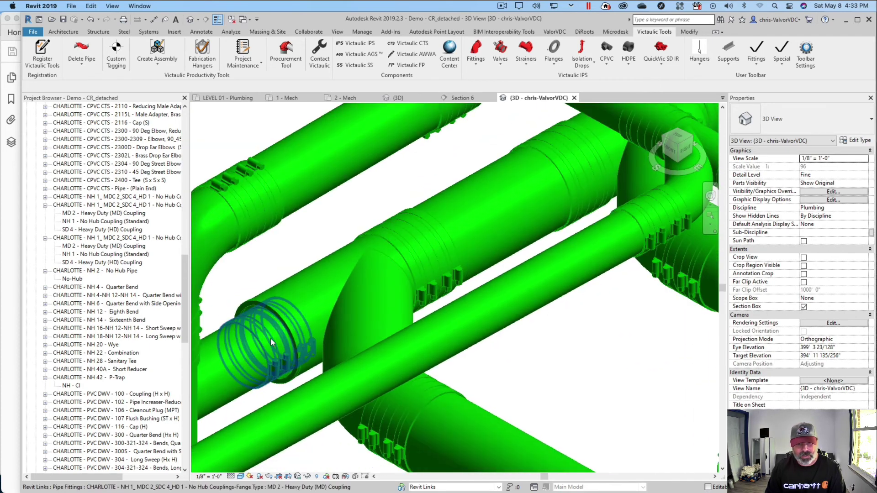
pyautogui.scroll(1, 270, 338)
pyautogui.scroll(-4, 278, 330)
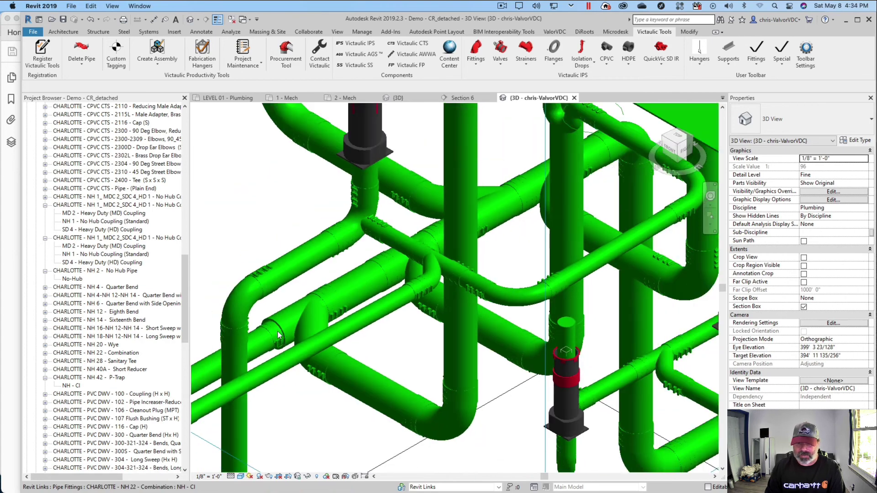
pyautogui.moveTo(331, 354); pyautogui.dragTo(336, 330, button='middle')
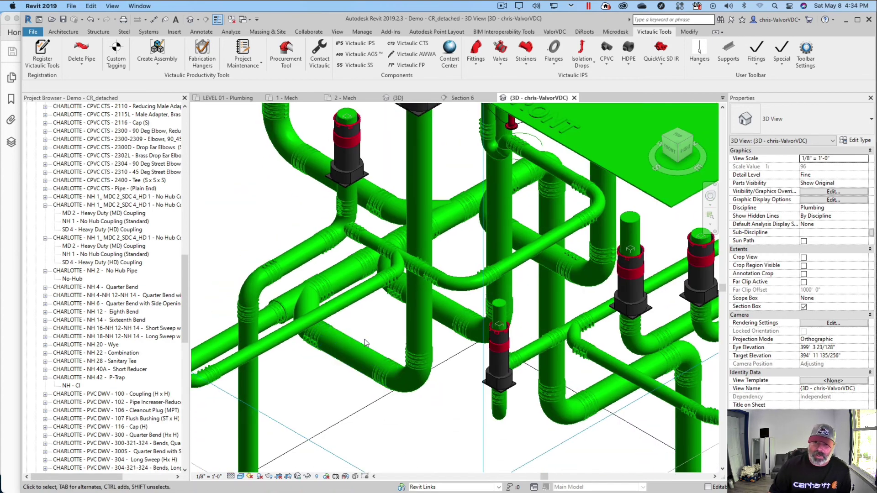
# - Examine the cast-in firestop sleeves, the floor drain with its trap, and their connecting waste pipes in 3D
pyautogui.scroll(-3, 358, 341)
pyautogui.scroll(-1, 256, 233)
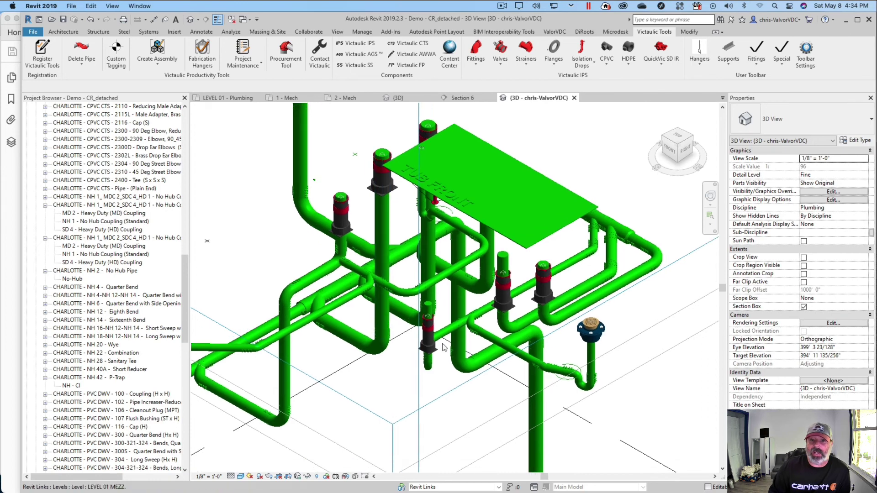
pyautogui.scroll(3, 593, 333)
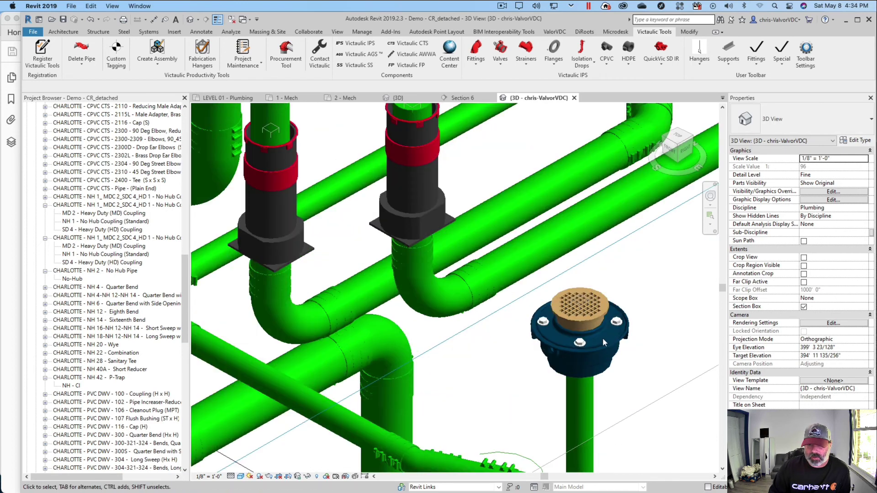
pyautogui.scroll(2, 602, 338)
pyautogui.scroll(-1, 415, 234)
pyautogui.scroll(-2, 327, 241)
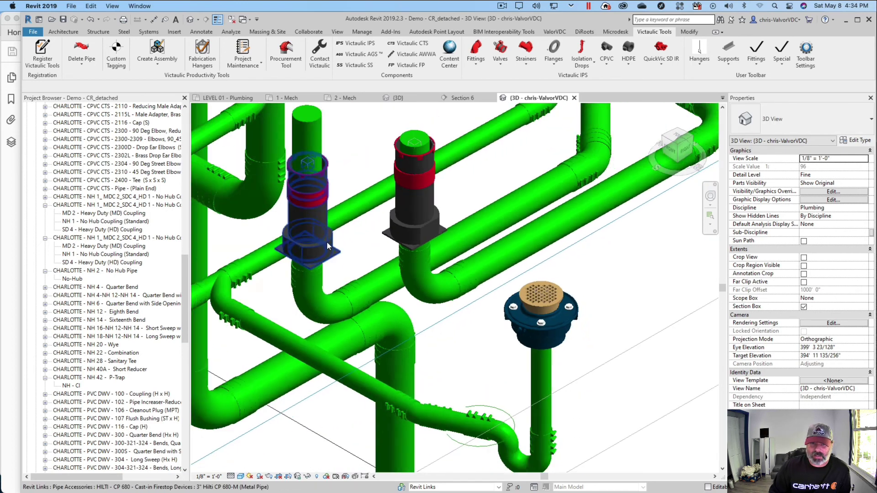
pyautogui.moveTo(350, 333); pyautogui.dragTo(456, 346, button='middle')
pyautogui.scroll(3, 567, 420)
pyautogui.scroll(-3, 557, 418)
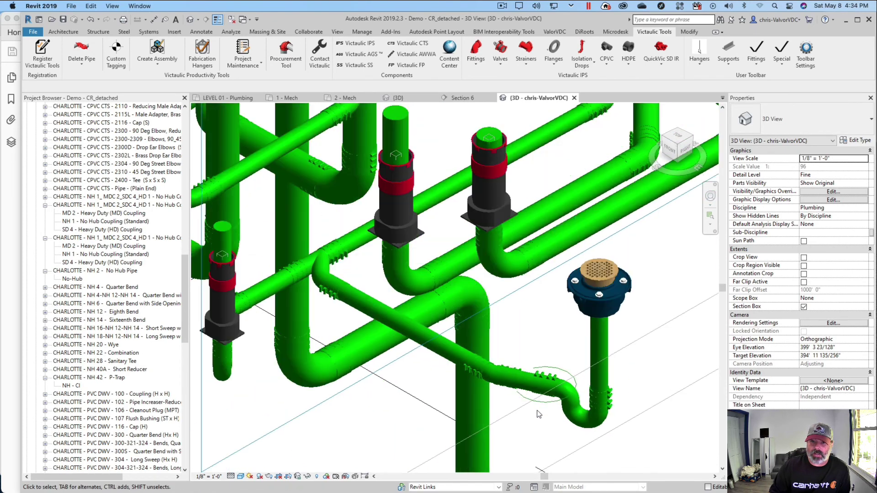
pyautogui.scroll(-4, 422, 369)
pyautogui.scroll(3, 392, 345)
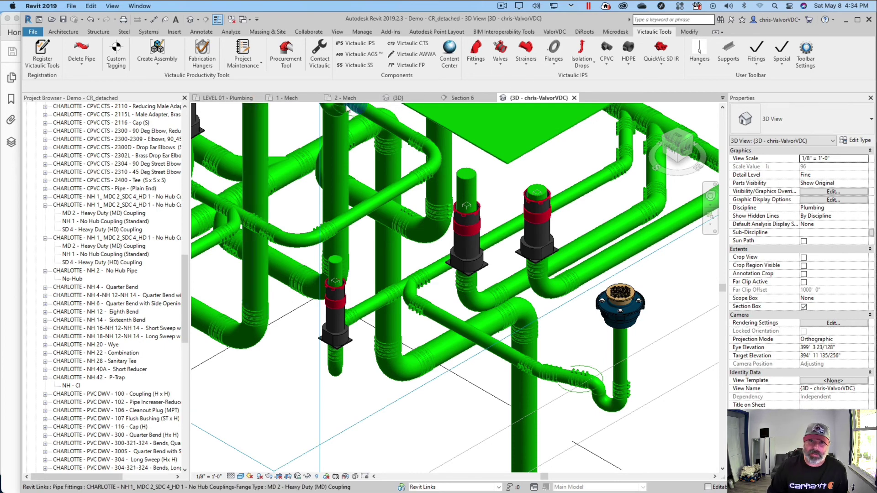
# - In the 1 - Mech floor plan of Project1, choose Revit MEP Imperial Content V2.2 as the fabrication configuration
pyautogui.click(305, 98)
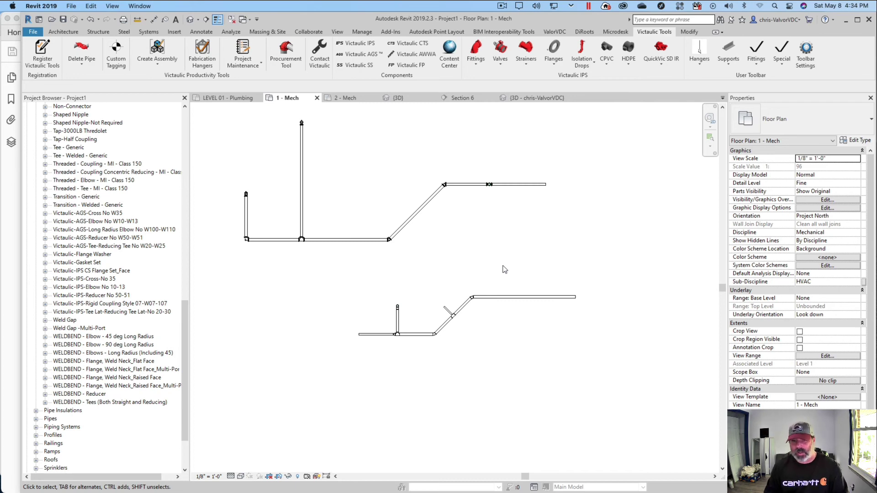
pyautogui.scroll(-2, 509, 247)
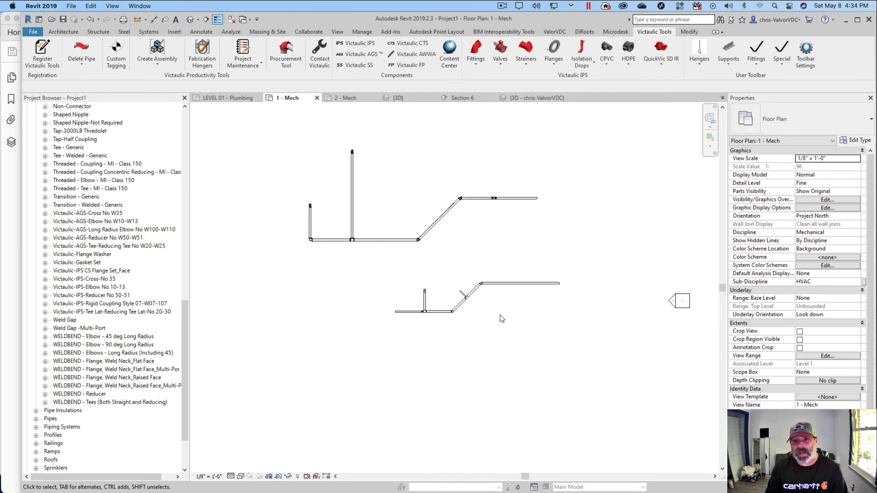
pyautogui.scroll(2, 502, 318)
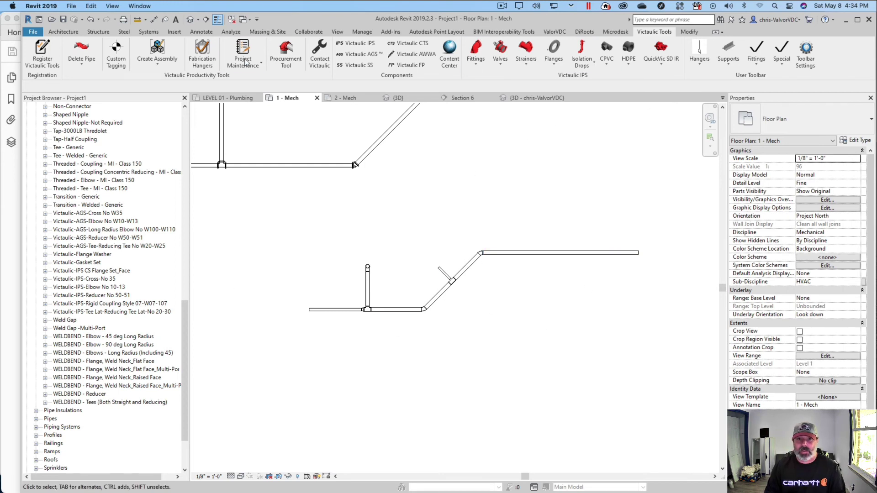
pyautogui.click(148, 33)
pyautogui.click(226, 54)
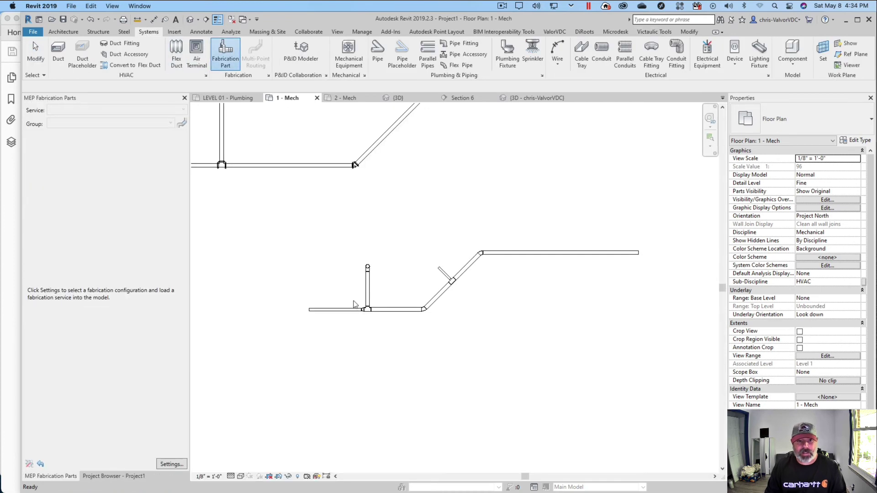
pyautogui.click(175, 465)
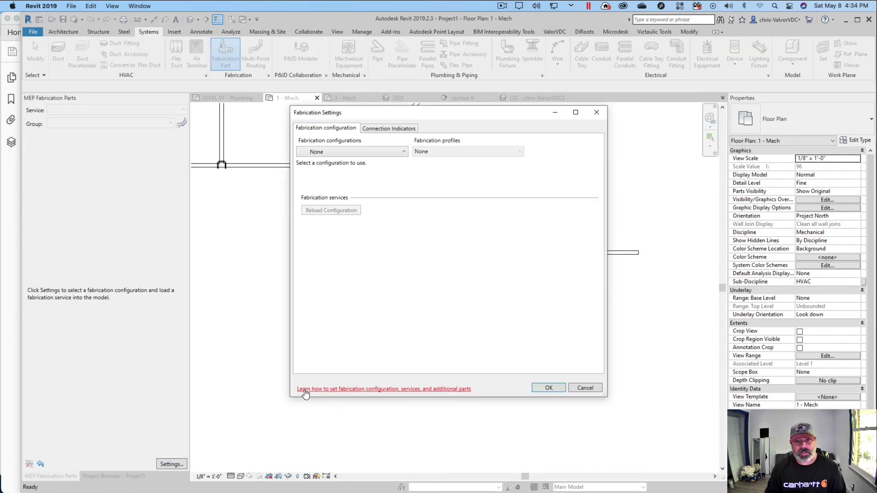
pyautogui.click(391, 151)
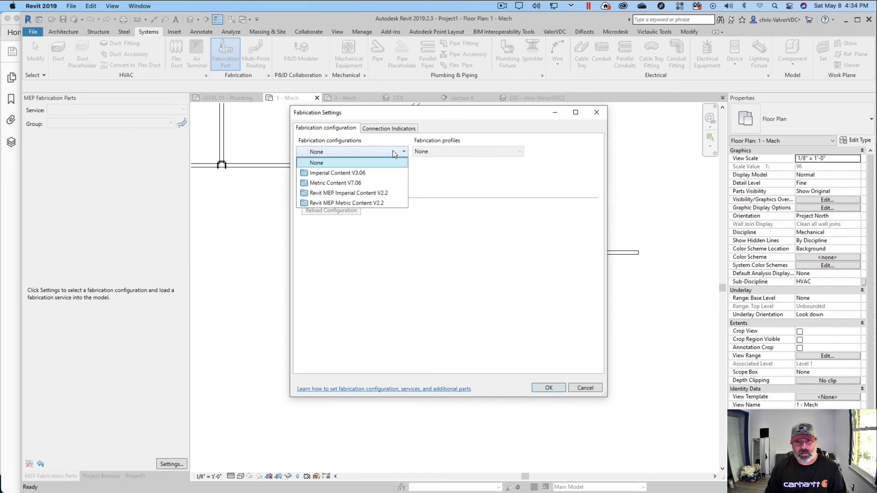
pyautogui.click(346, 197)
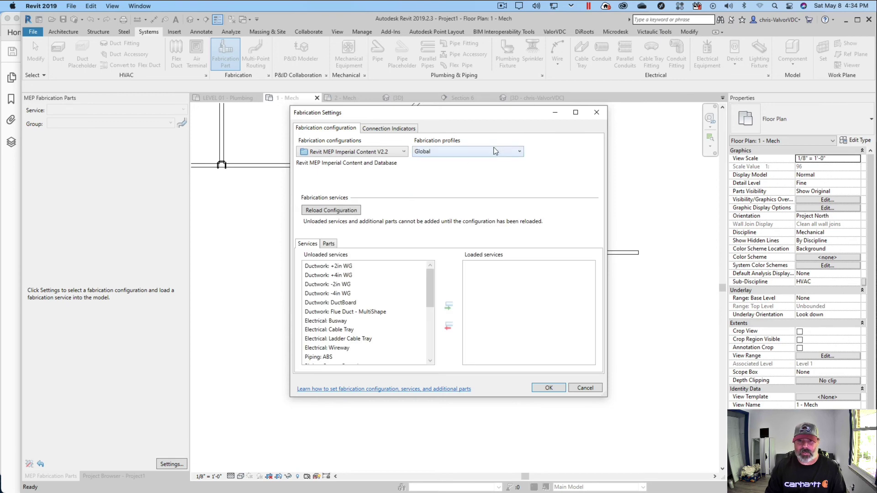
# - Load the Piping: WeldedXSoldered fabrication service and accept the fabrication settings
pyautogui.scroll(-7, 378, 340)
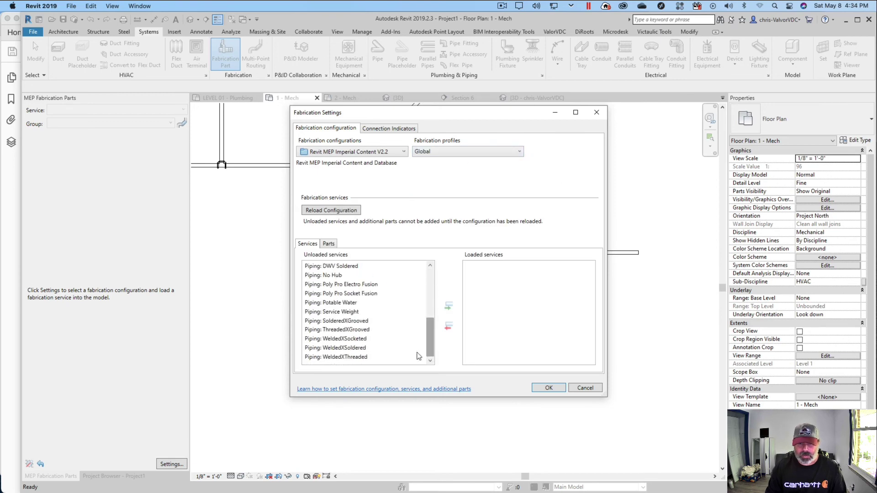
pyautogui.click(356, 350)
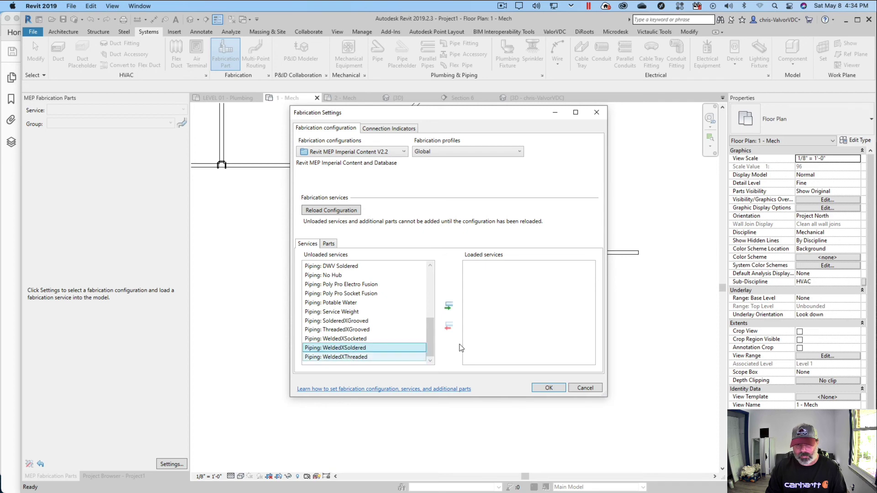
pyautogui.click(450, 307)
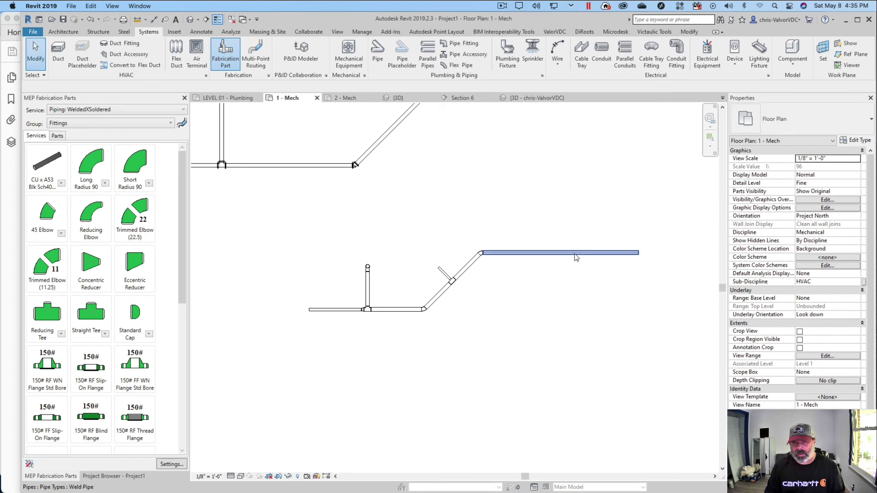
# - Convert the whole connected welded pipe run, including both branches, to fabrication parts with the Piping: WeldedXSoldered service
pyautogui.press('Tab')
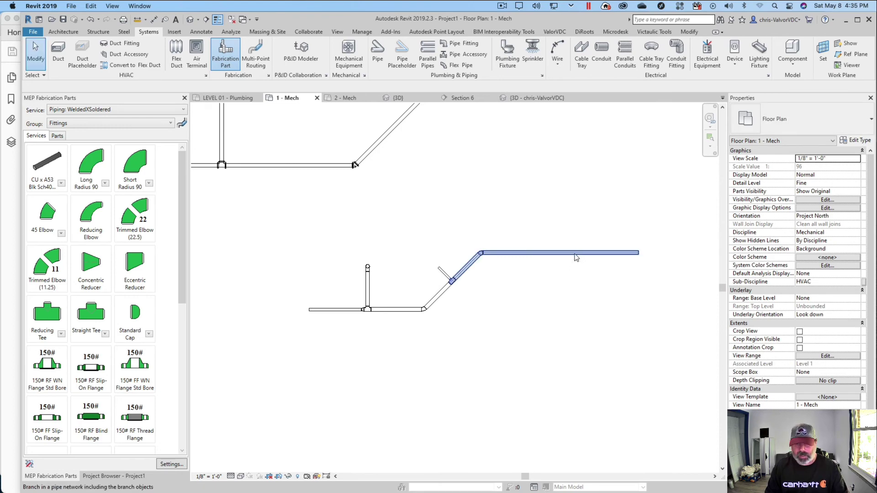
pyautogui.press('Tab')
pyautogui.click(575, 255)
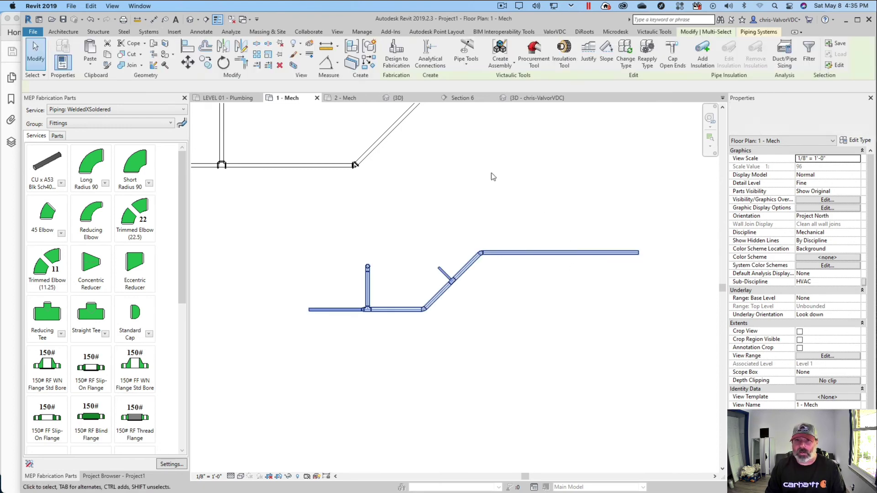
pyautogui.click(396, 60)
pyautogui.click(480, 350)
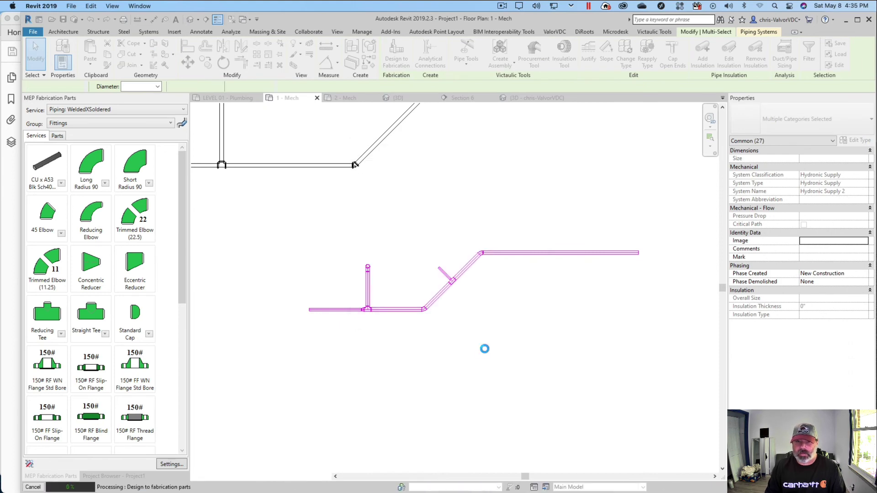
pyautogui.scroll(4, 475, 273)
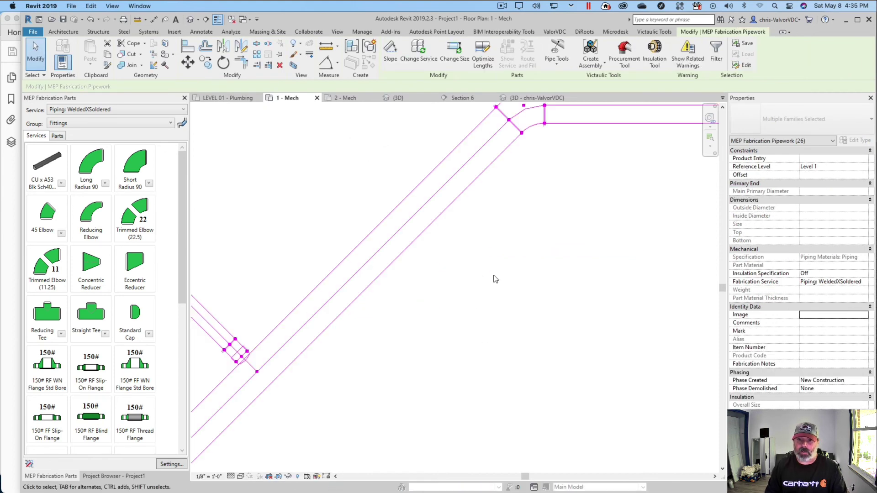
pyautogui.press('Escape')
# - Examine the converted run's tee, concentric reducer, vertical branch end and elbows in the floor plan
pyautogui.scroll(-5, 488, 286)
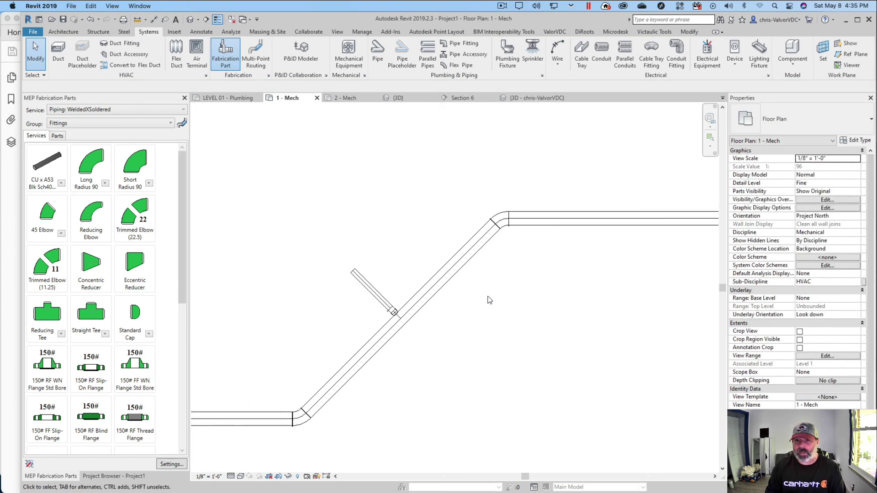
pyautogui.scroll(-4, 525, 305)
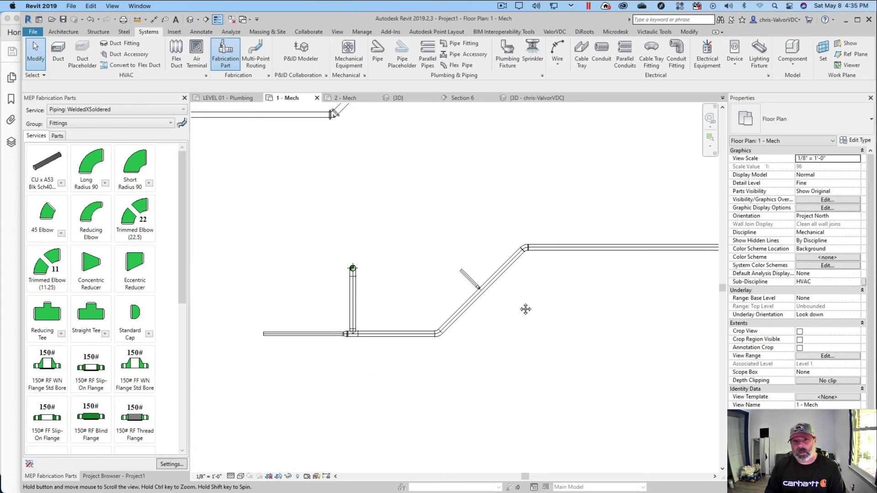
pyautogui.click(370, 331)
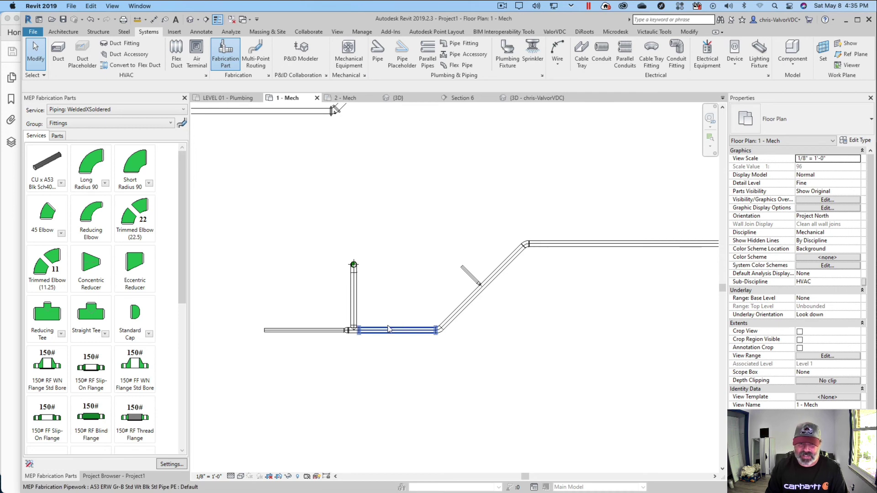
pyautogui.scroll(5, 347, 332)
pyautogui.scroll(-2, 359, 334)
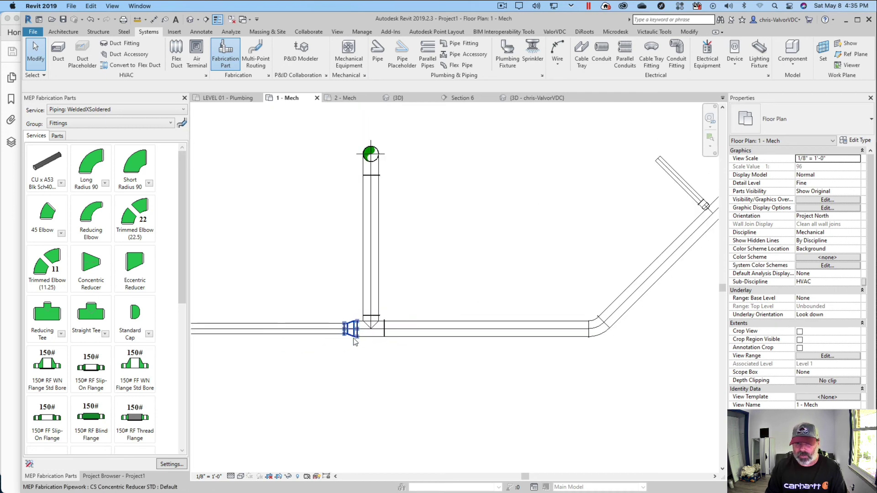
pyautogui.scroll(-2, 574, 325)
pyautogui.click(441, 221)
pyautogui.scroll(3, 407, 215)
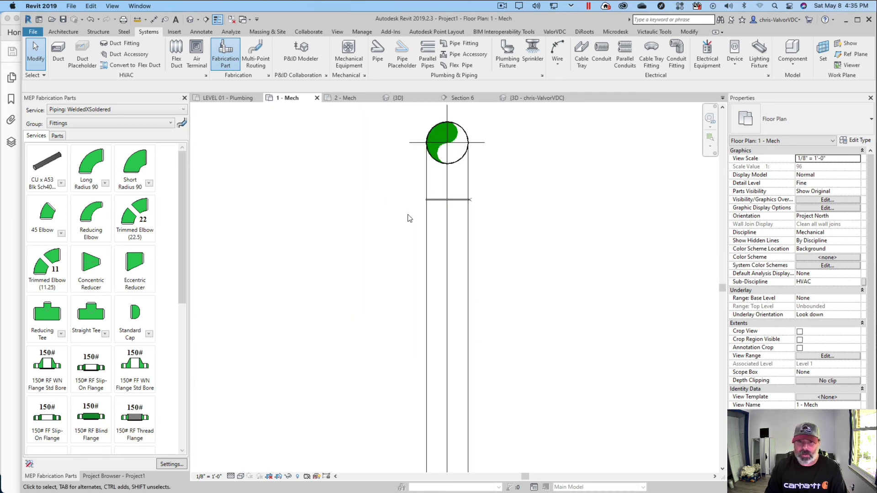
pyautogui.scroll(-4, 421, 231)
pyautogui.scroll(-2, 475, 274)
pyautogui.scroll(-2, 440, 288)
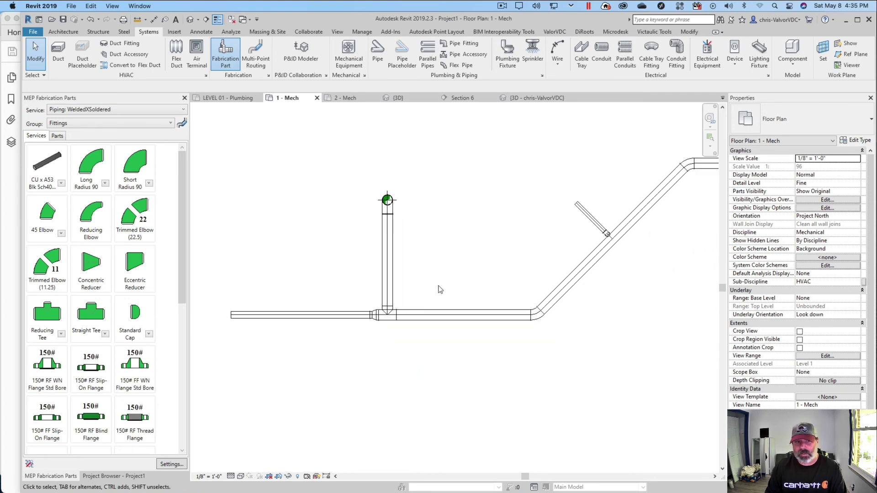
pyautogui.scroll(3, 404, 274)
pyautogui.scroll(-2, 402, 281)
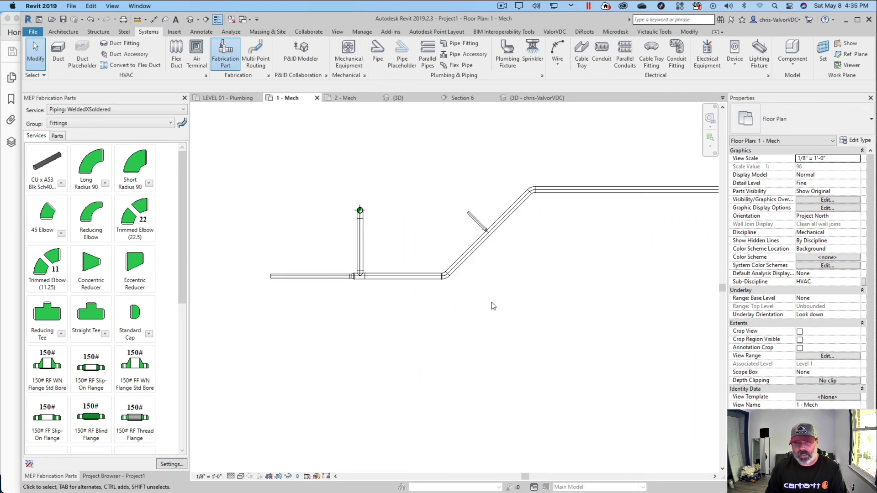
pyautogui.click(182, 123)
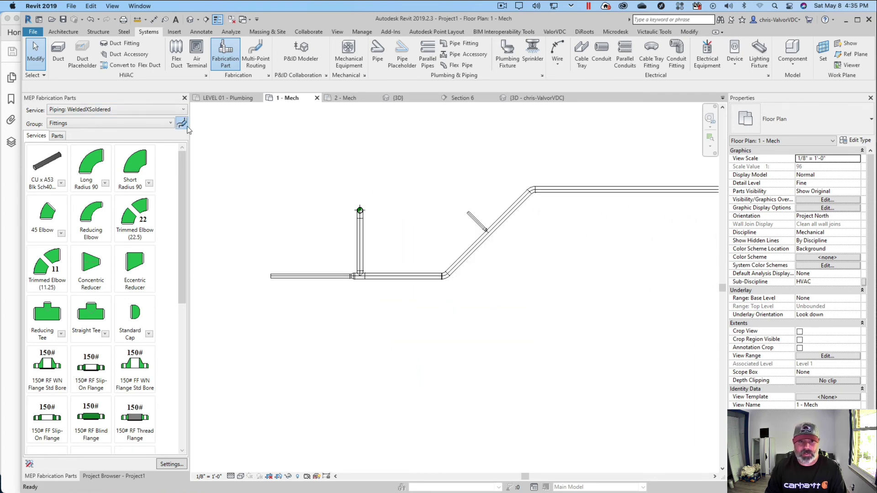
pyautogui.click(633, 363)
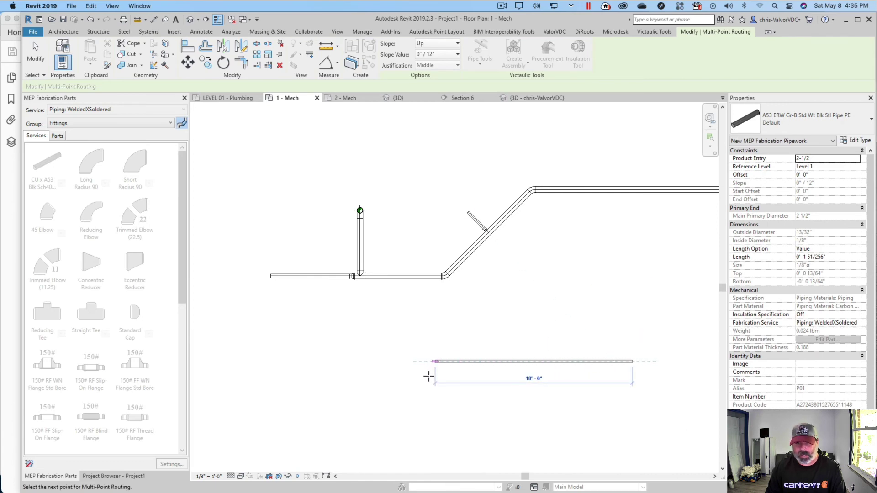
pyautogui.click(429, 376)
pyautogui.press('Escape')
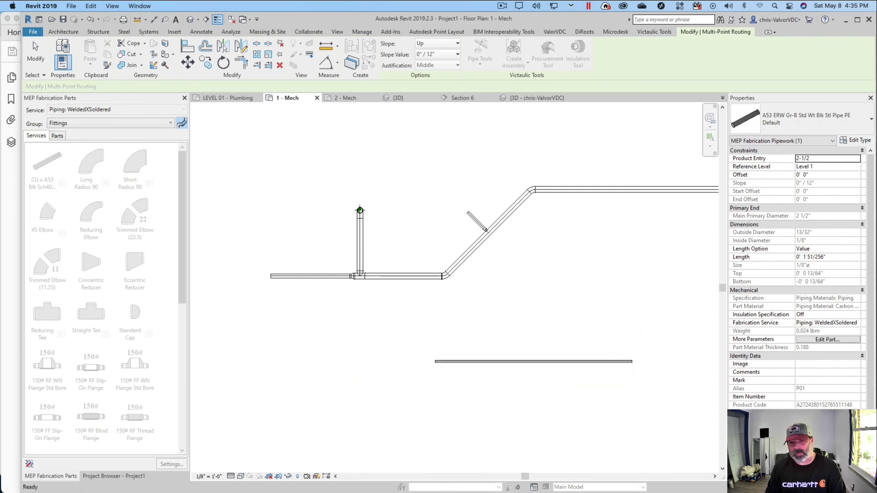
pyautogui.press('Escape')
pyautogui.click(522, 364)
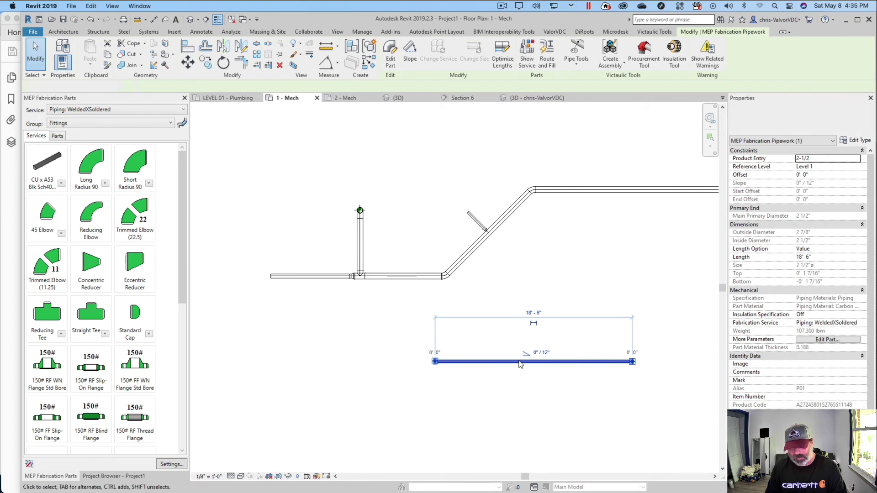
pyautogui.press('Delete')
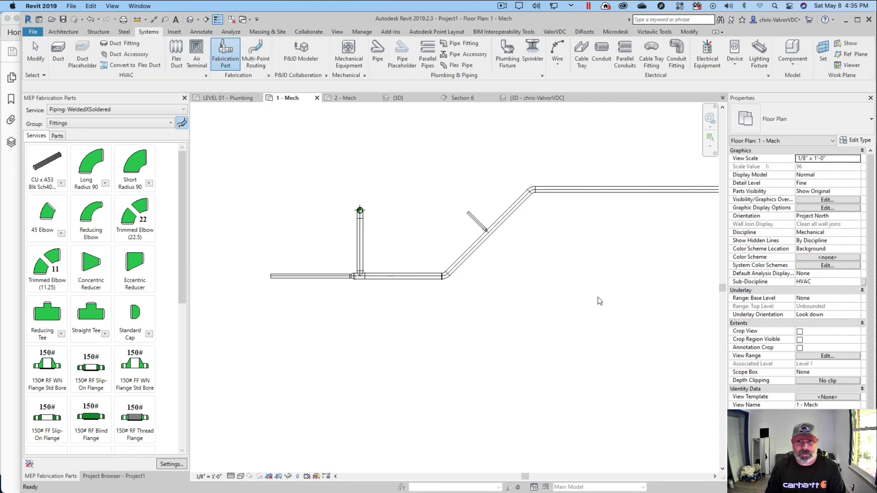
# - Route a 4-inch fabrication pipe below the converted run: 16' straight, 4'-6" at 45 degrees, a leg parallel to the first, then 7' up at 90 degrees
pyautogui.click(856, 159)
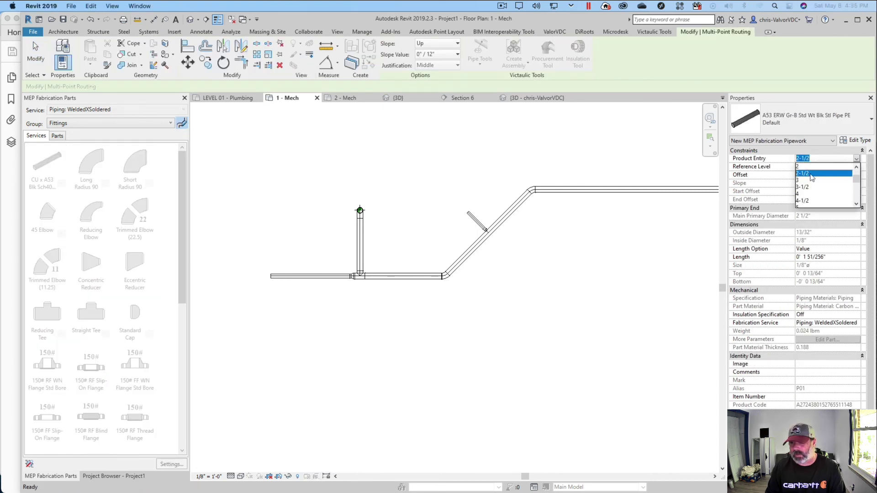
pyautogui.click(802, 194)
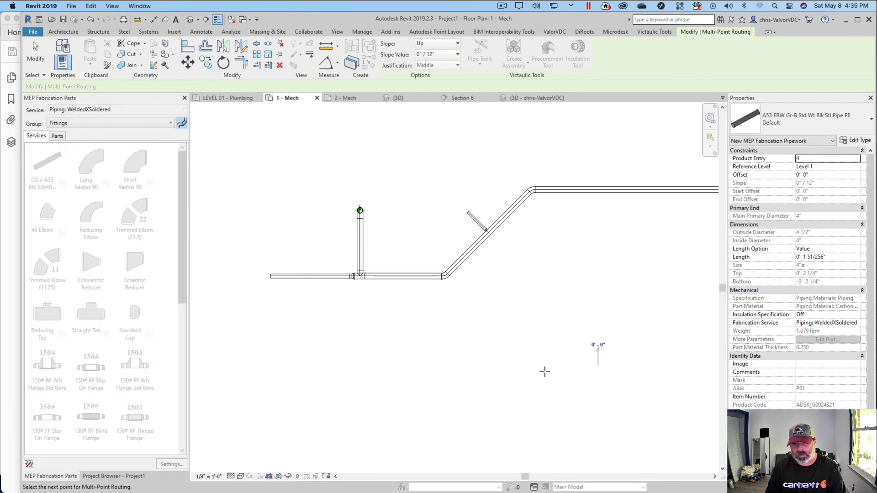
pyautogui.click(544, 371)
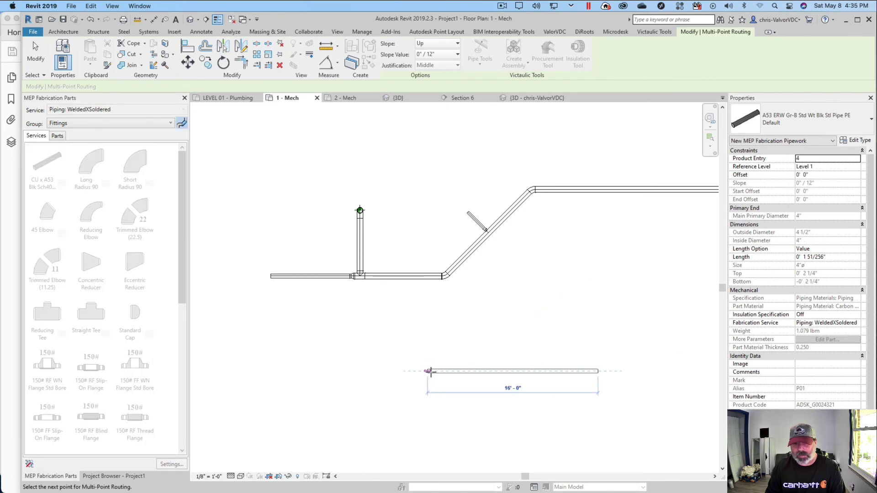
pyautogui.click(408, 400)
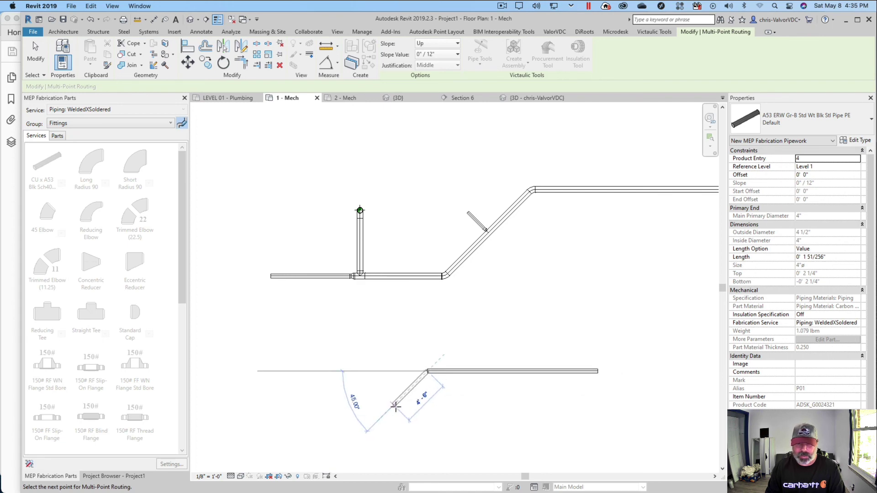
pyautogui.click(393, 404)
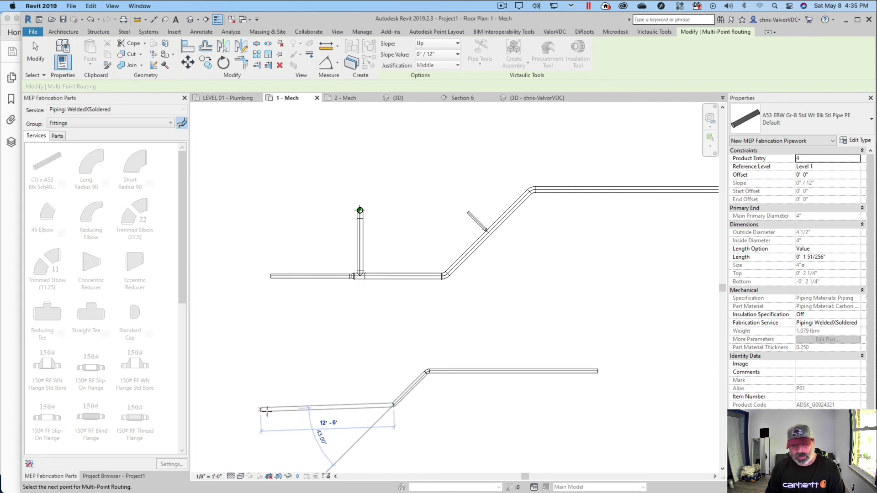
pyautogui.click(287, 404)
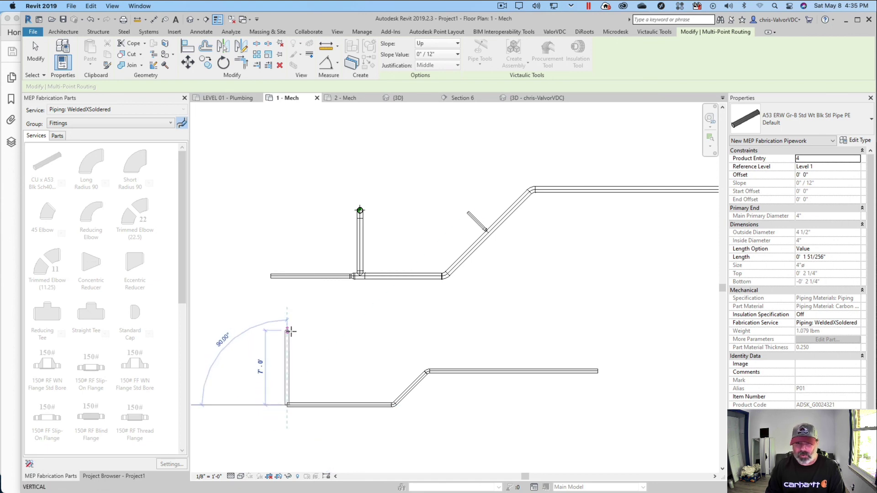
pyautogui.click(288, 330)
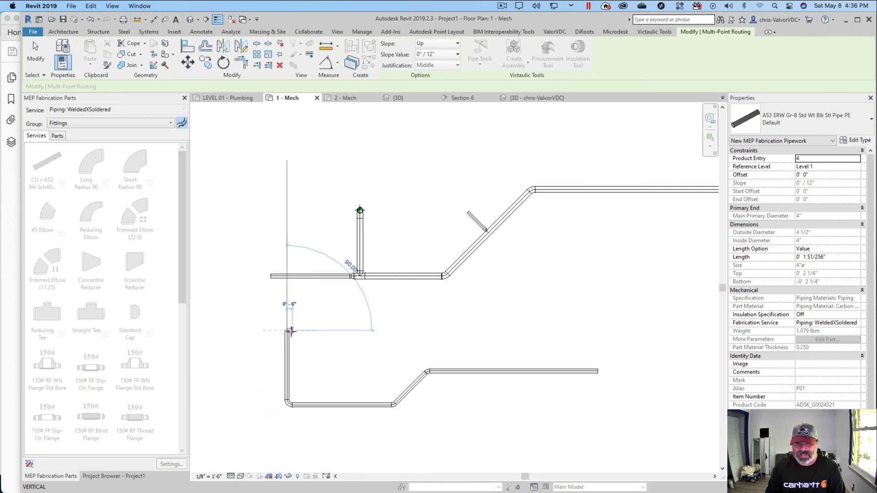
pyautogui.press('Escape')
pyautogui.press('Escape')
pyautogui.scroll(4, 287, 411)
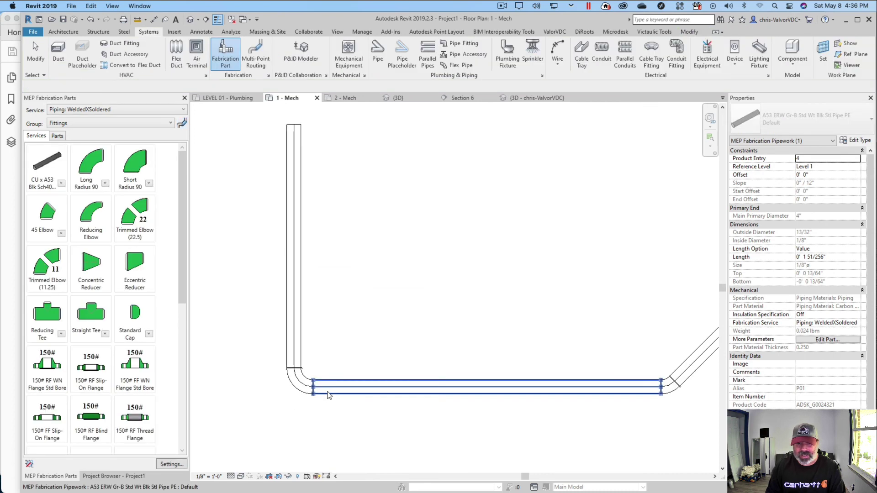
pyautogui.scroll(-1, 371, 396)
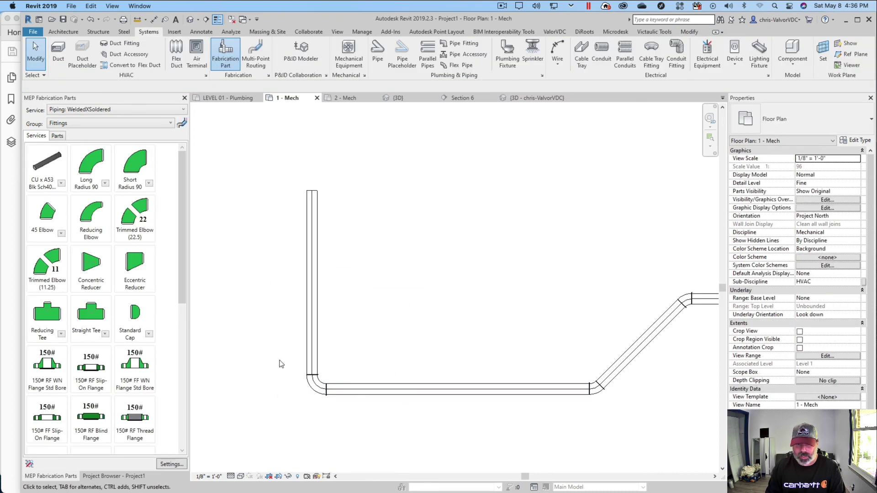
# - Replace the new run's 90-degree corner elbow with a straight tee on the horizontal pipe's end, its branch facing the vertical pipe, and dismiss the save reminder
pyautogui.moveTo(279, 360); pyautogui.dragTo(396, 429)
pyautogui.press('Delete')
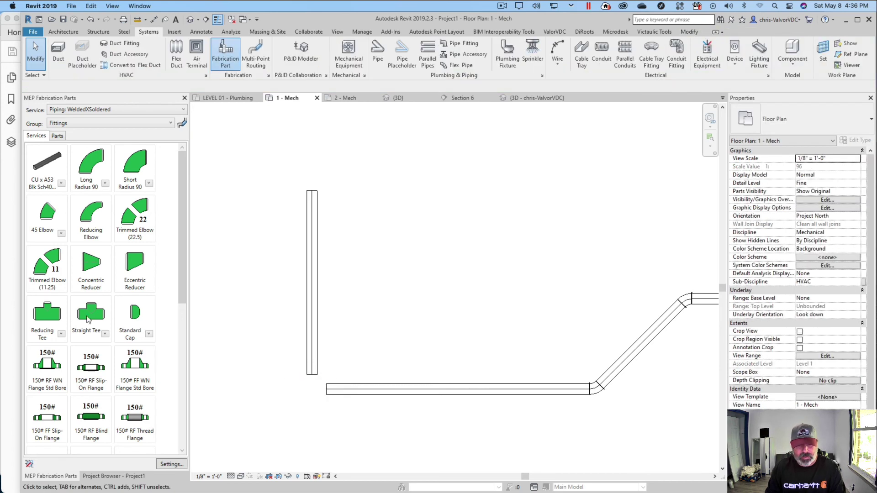
pyautogui.click(91, 315)
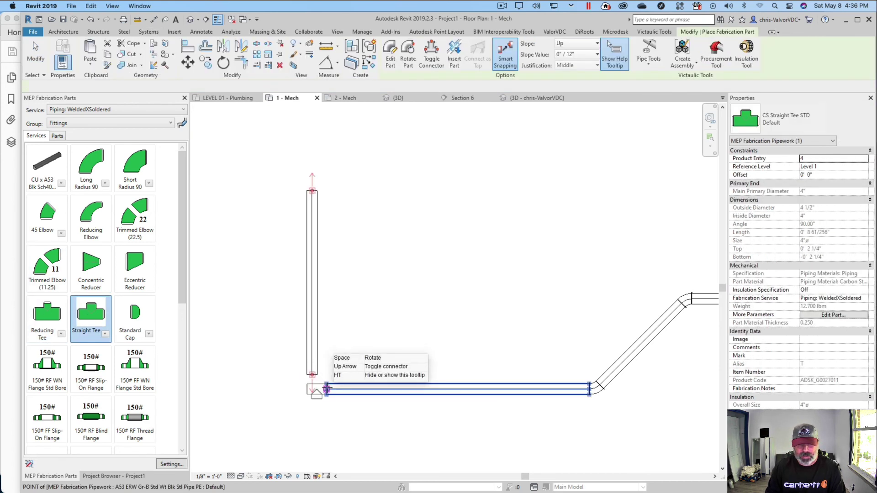
pyautogui.press('space')
pyautogui.press('space')
pyautogui.press('space')
pyautogui.press('space')
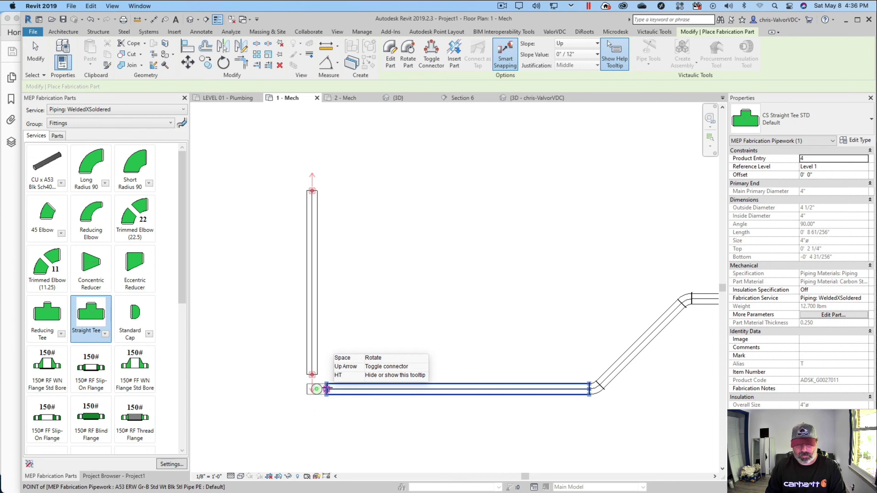
pyautogui.click(327, 389)
pyautogui.press('Escape')
pyautogui.press('Escape')
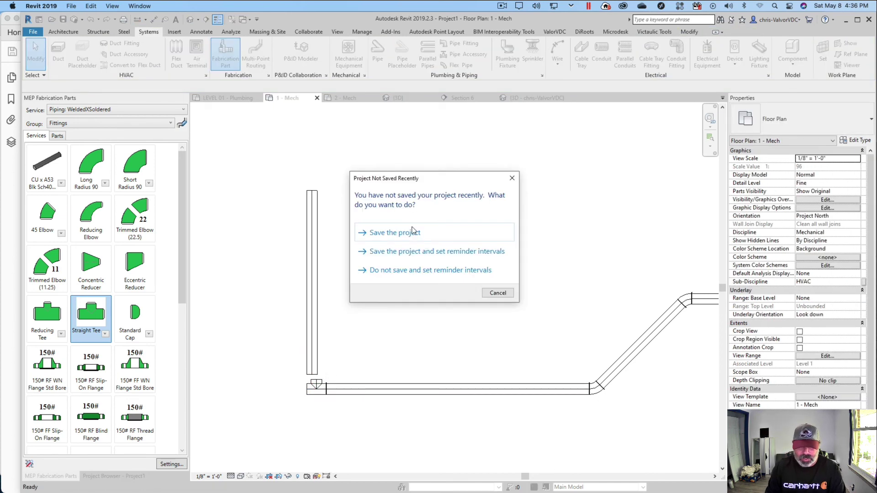
pyautogui.click(512, 178)
# - Align the tee's branch with the vertical pipe's centerline and extend that pipe's lower end to connect to the tee
pyautogui.press('a')
pyautogui.press('l')
pyautogui.click(313, 336)
pyautogui.click(313, 388)
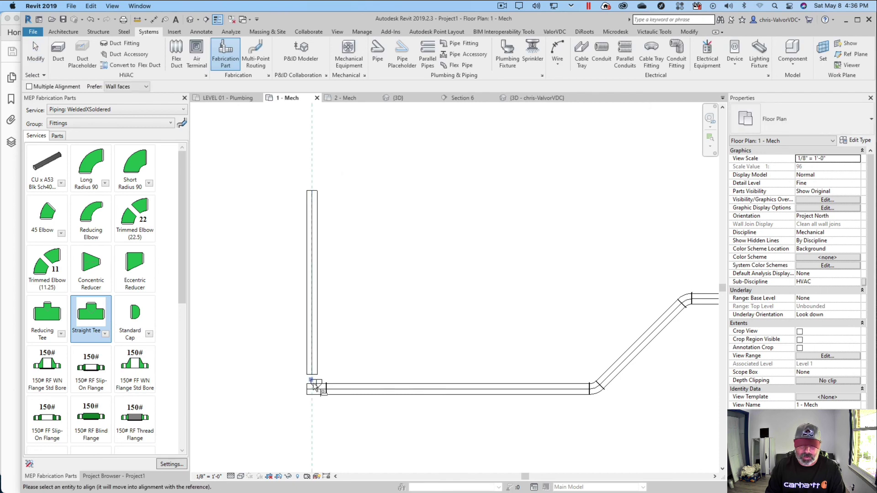
pyautogui.press('Escape')
pyautogui.click(320, 372)
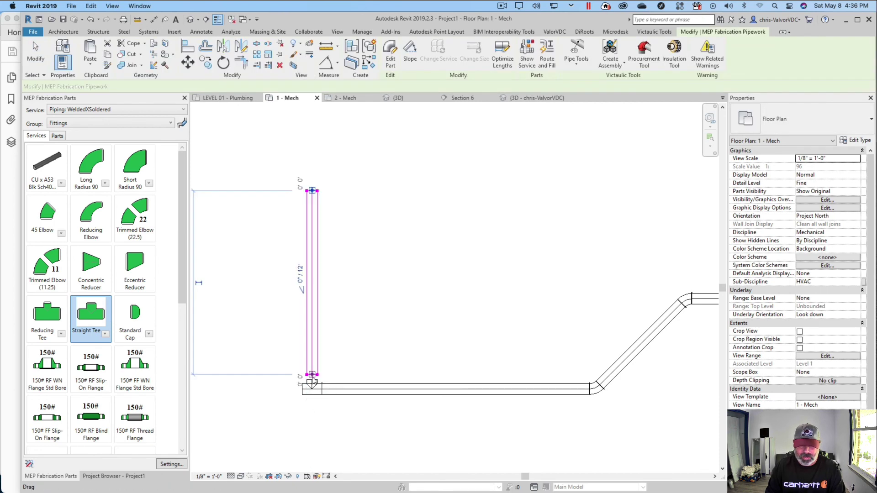
pyautogui.click(306, 397)
pyautogui.scroll(-5, 305, 395)
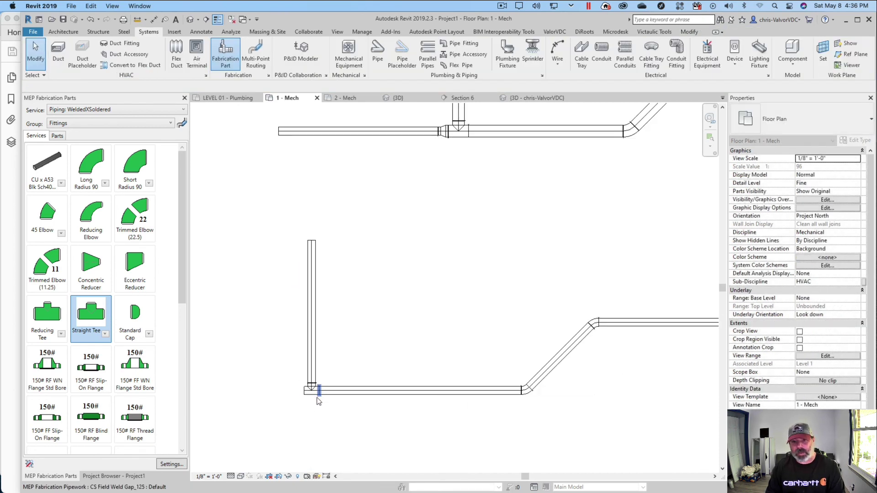
# - Start placing a design pipe and choose the Standard pipe type for it
pyautogui.moveTo(443, 275); pyautogui.dragTo(395, 326, button='middle')
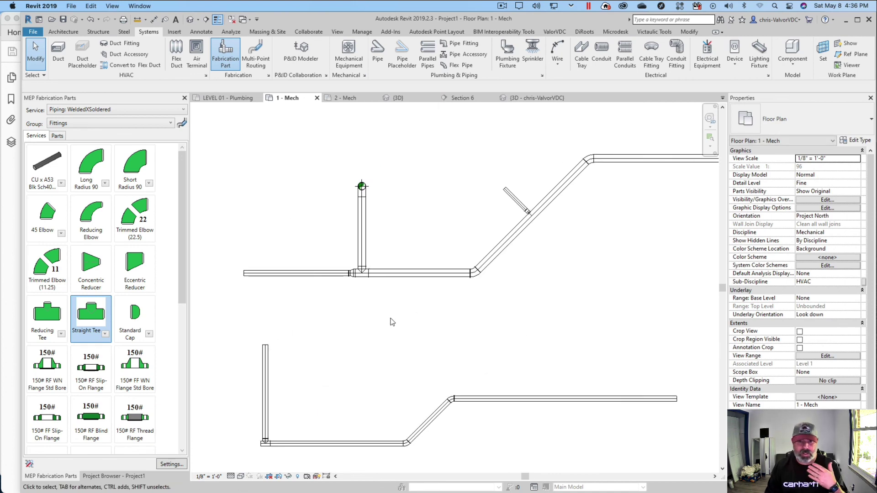
pyautogui.scroll(-1, 395, 323)
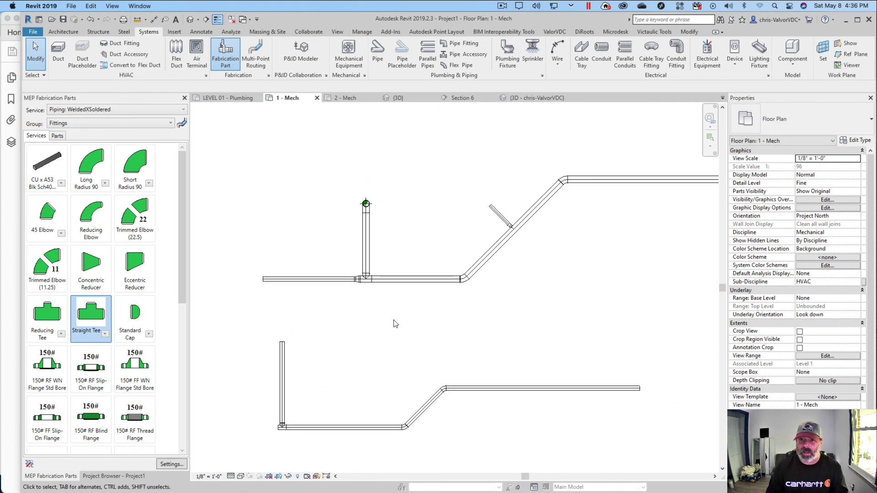
pyautogui.scroll(-1, 444, 333)
pyautogui.moveTo(454, 335); pyautogui.dragTo(411, 320, button='middle')
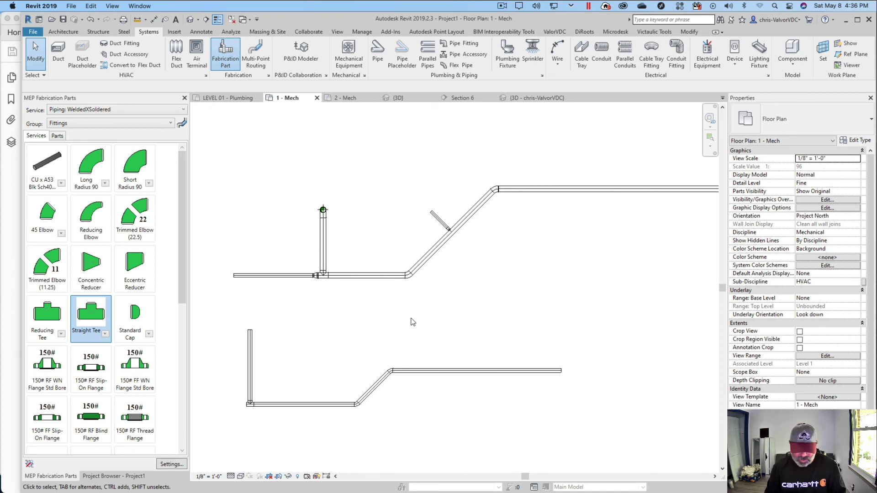
pyautogui.press('p')
pyautogui.press('i')
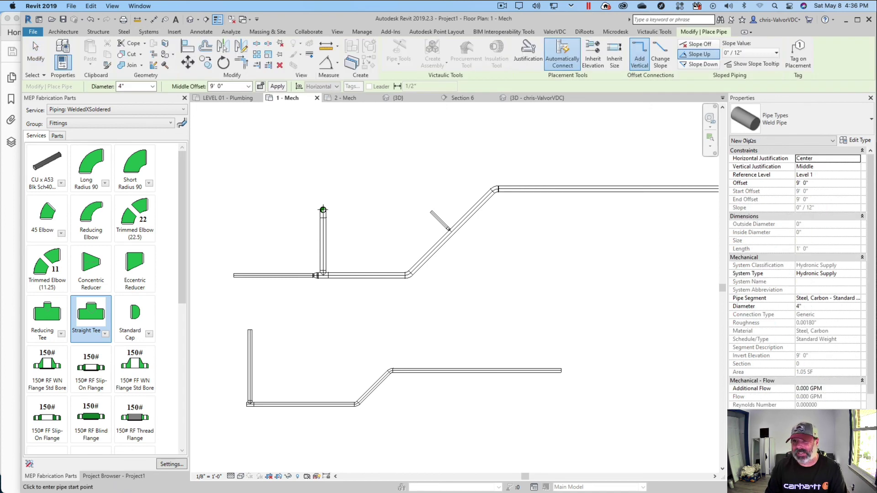
pyautogui.click(813, 126)
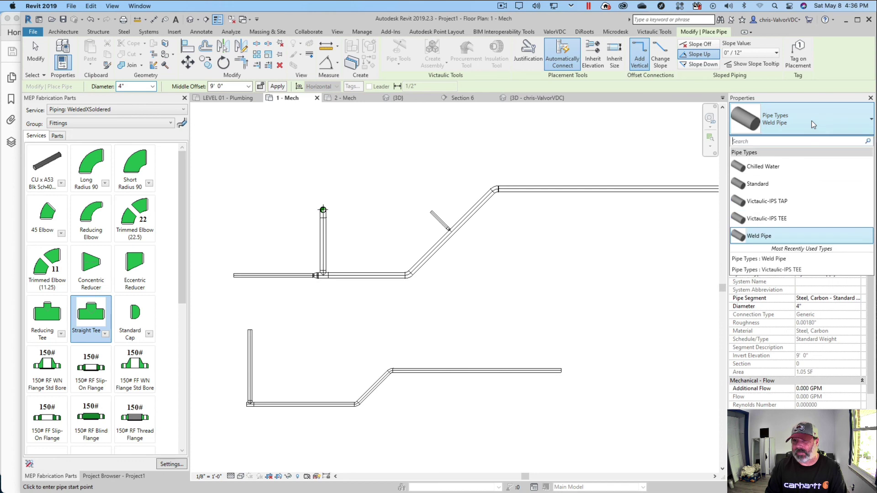
pyautogui.click(774, 185)
pyautogui.scroll(-1, 546, 262)
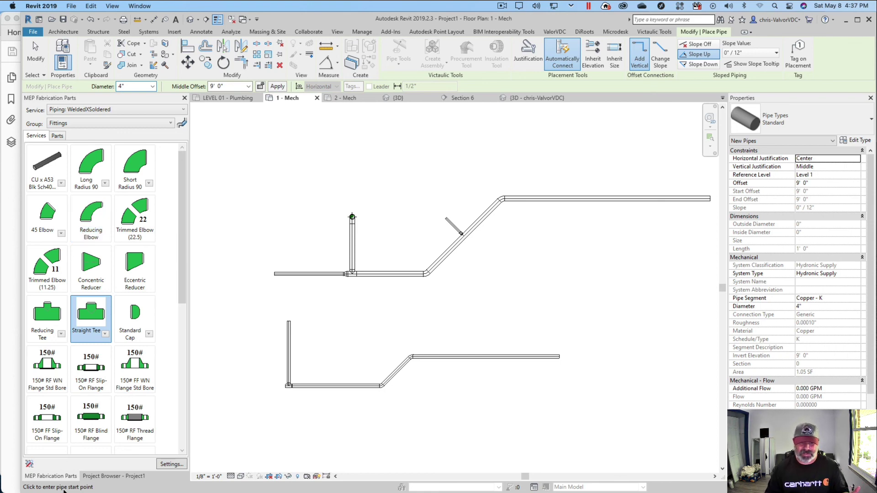
# - Show the project's pipe fitting families and expand the WELDBEND - Elbow - 45 deg Long Radius family to list its types
pyautogui.click(102, 477)
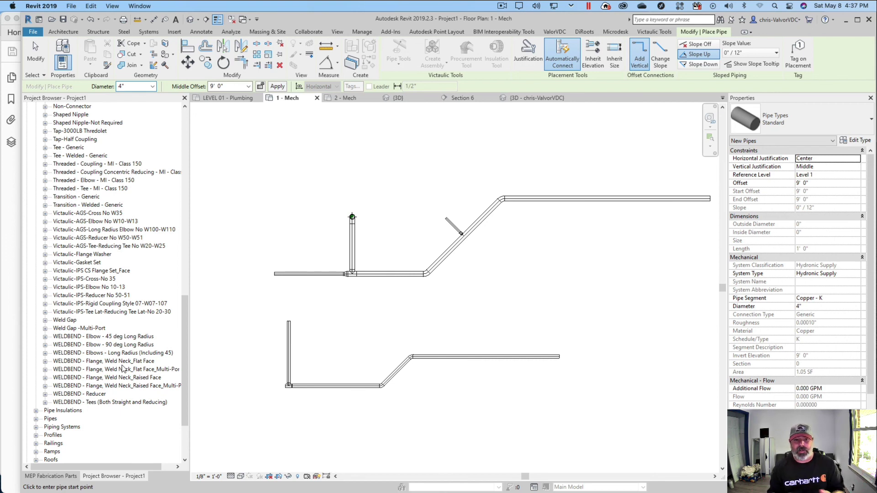
pyautogui.click(45, 337)
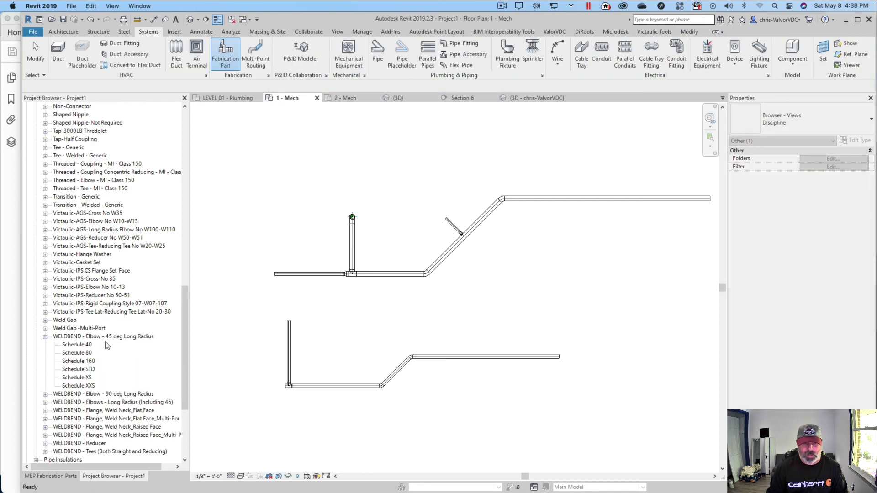